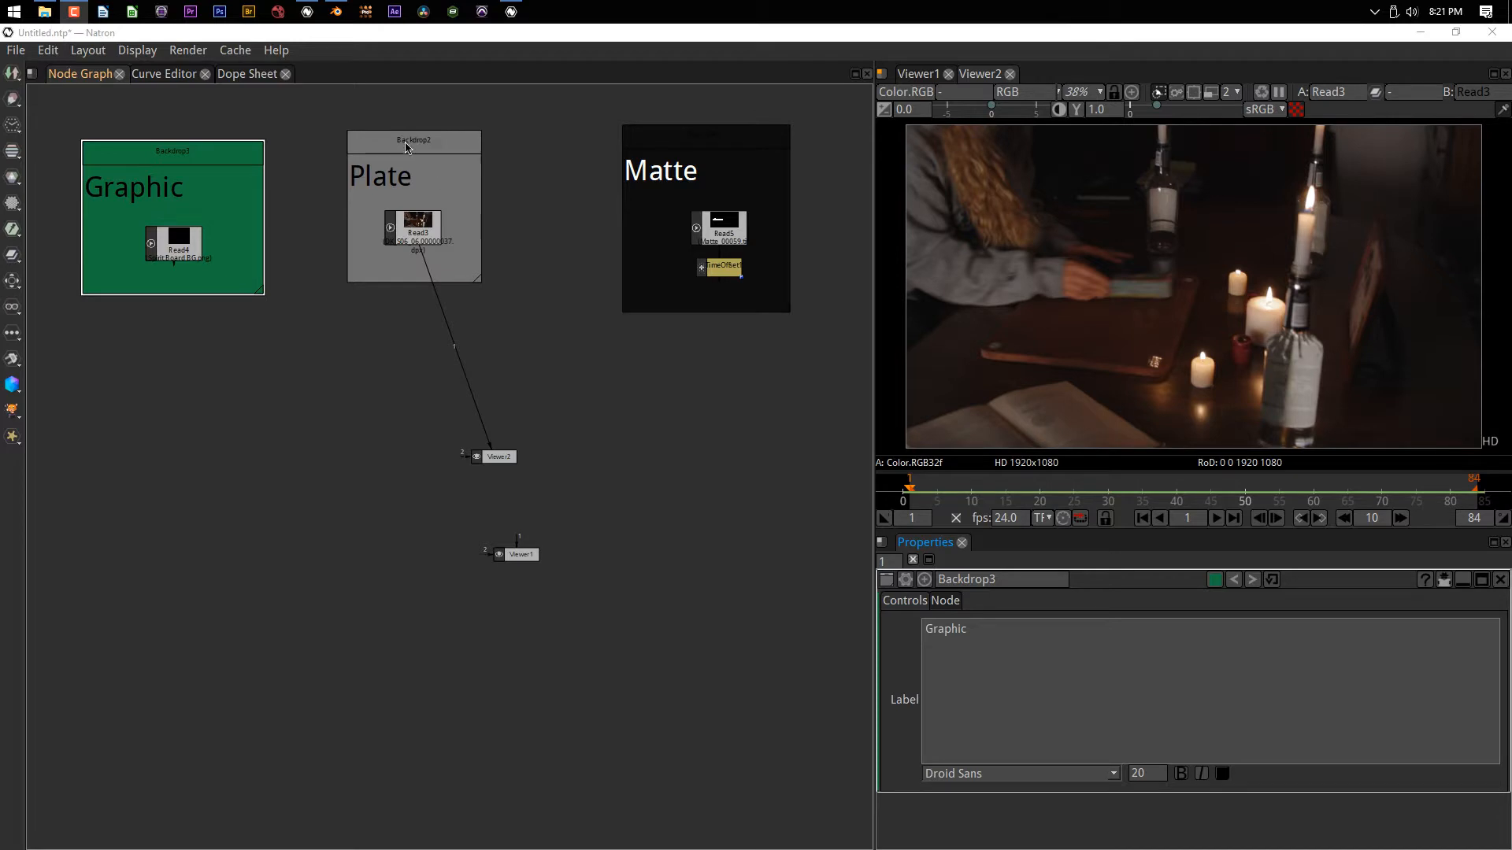
Play the plate footage in the viewer, stop it, and inspect the wooden board on the table up close
drag(406, 148, 411, 155)
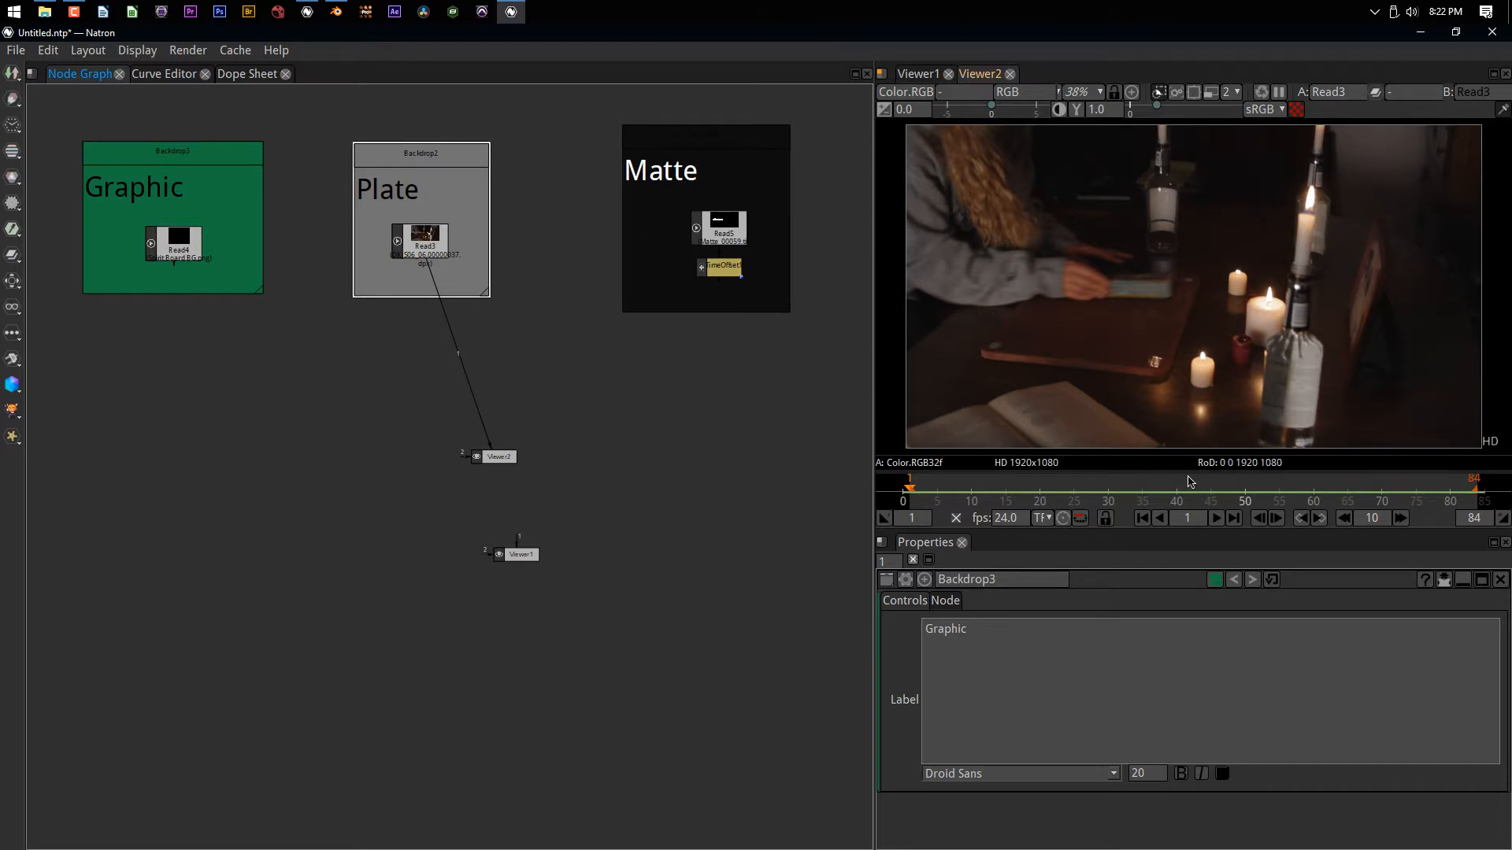
click(1216, 517)
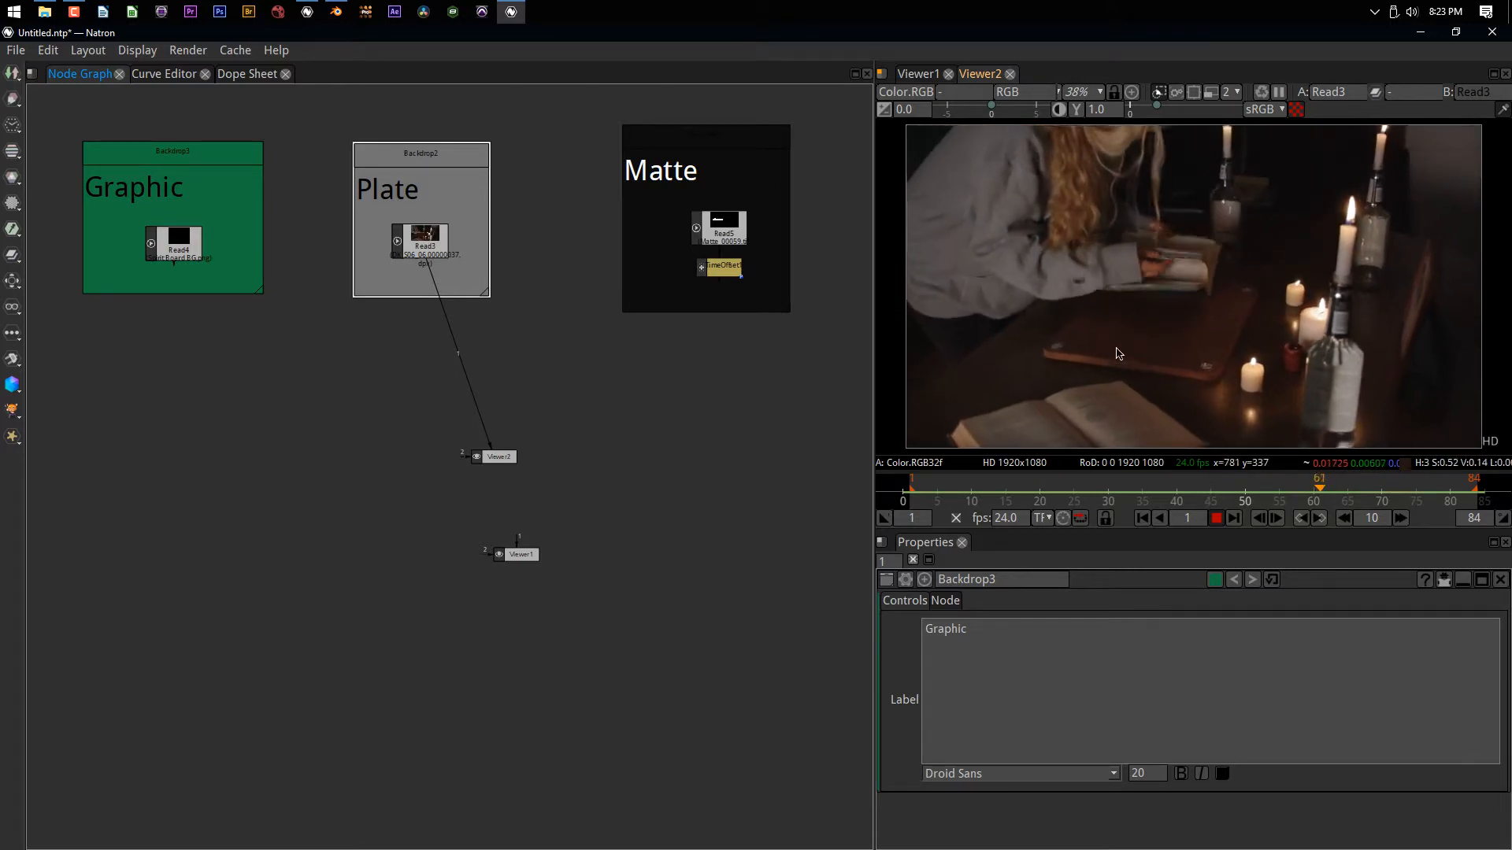
click(1218, 519)
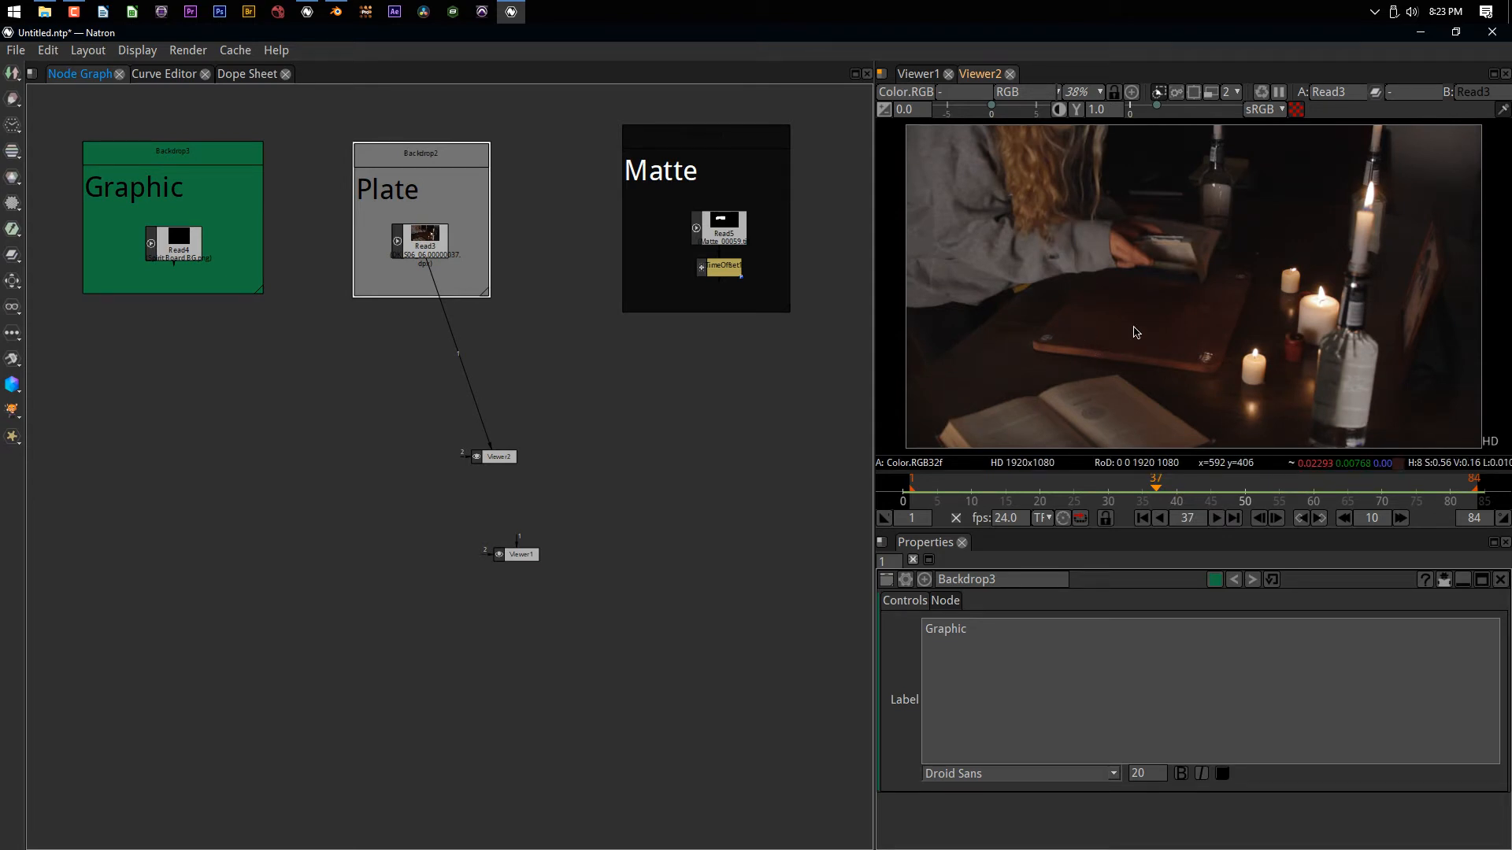
scroll(1205, 319, up, 4)
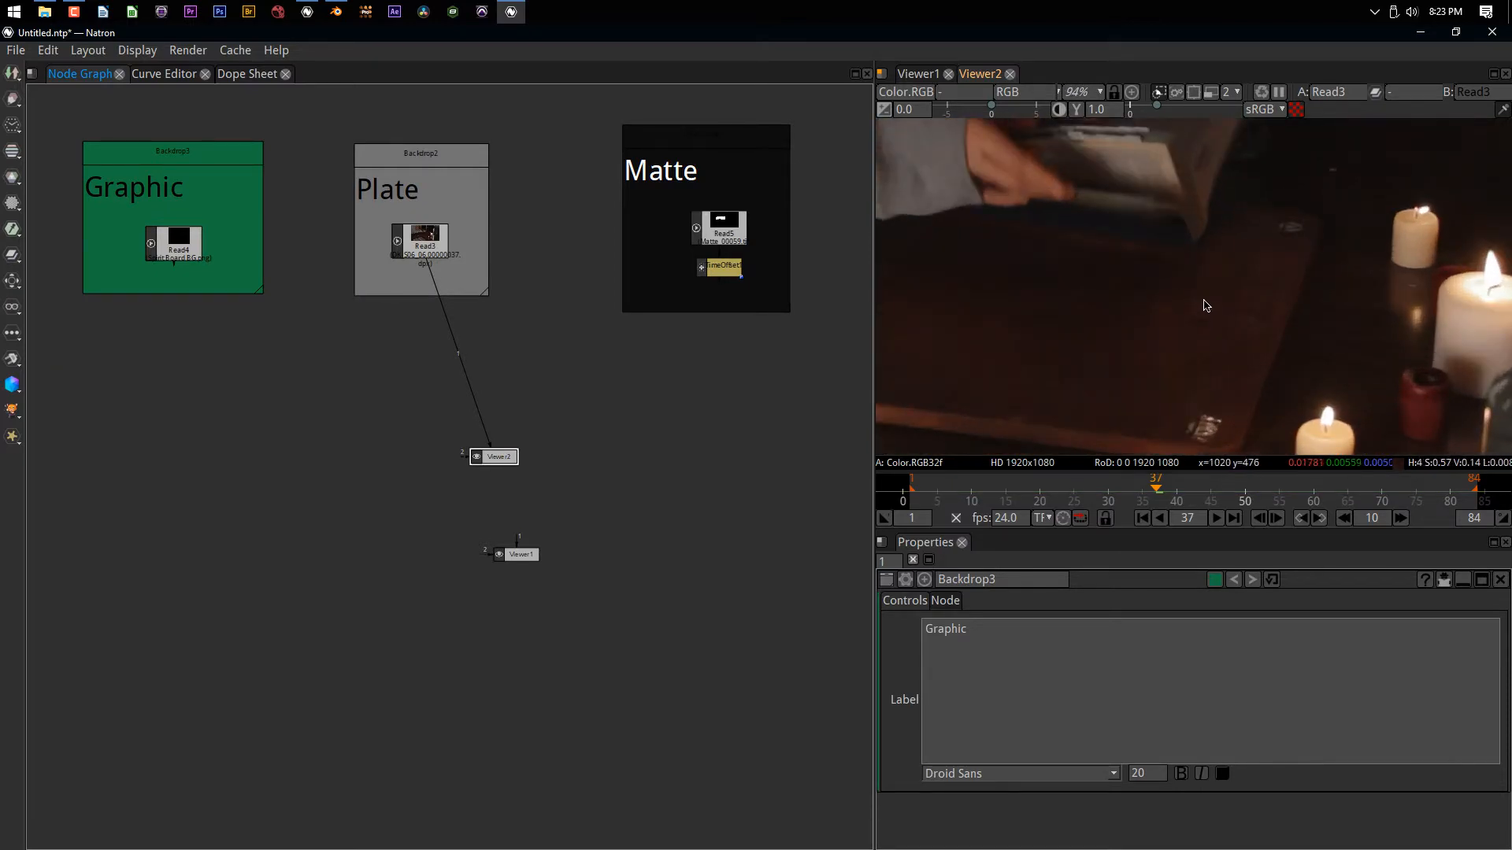
scroll(1193, 339, down, 4)
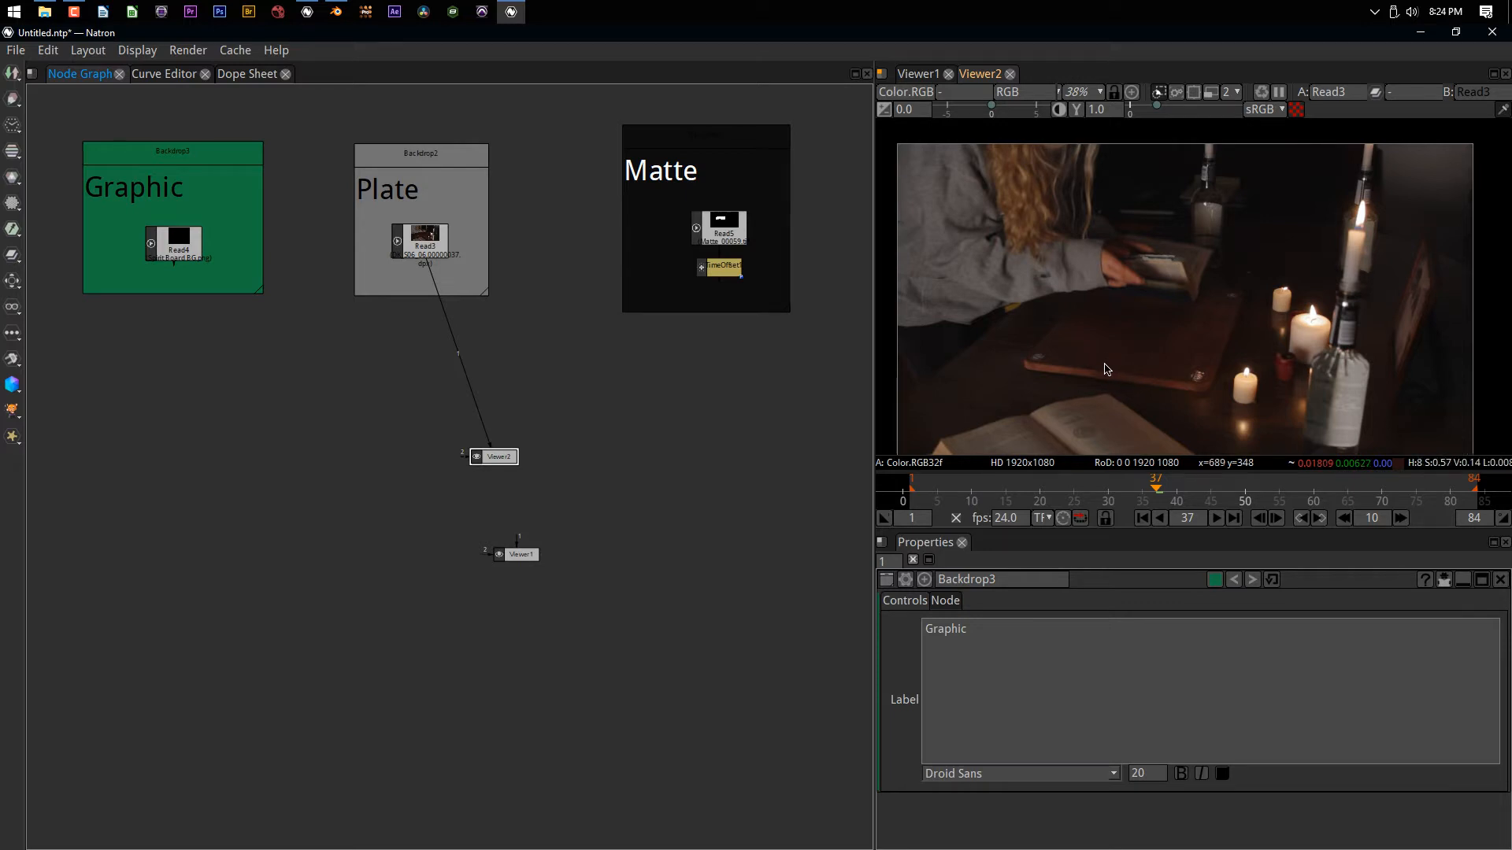
scroll(1107, 370, down, 2)
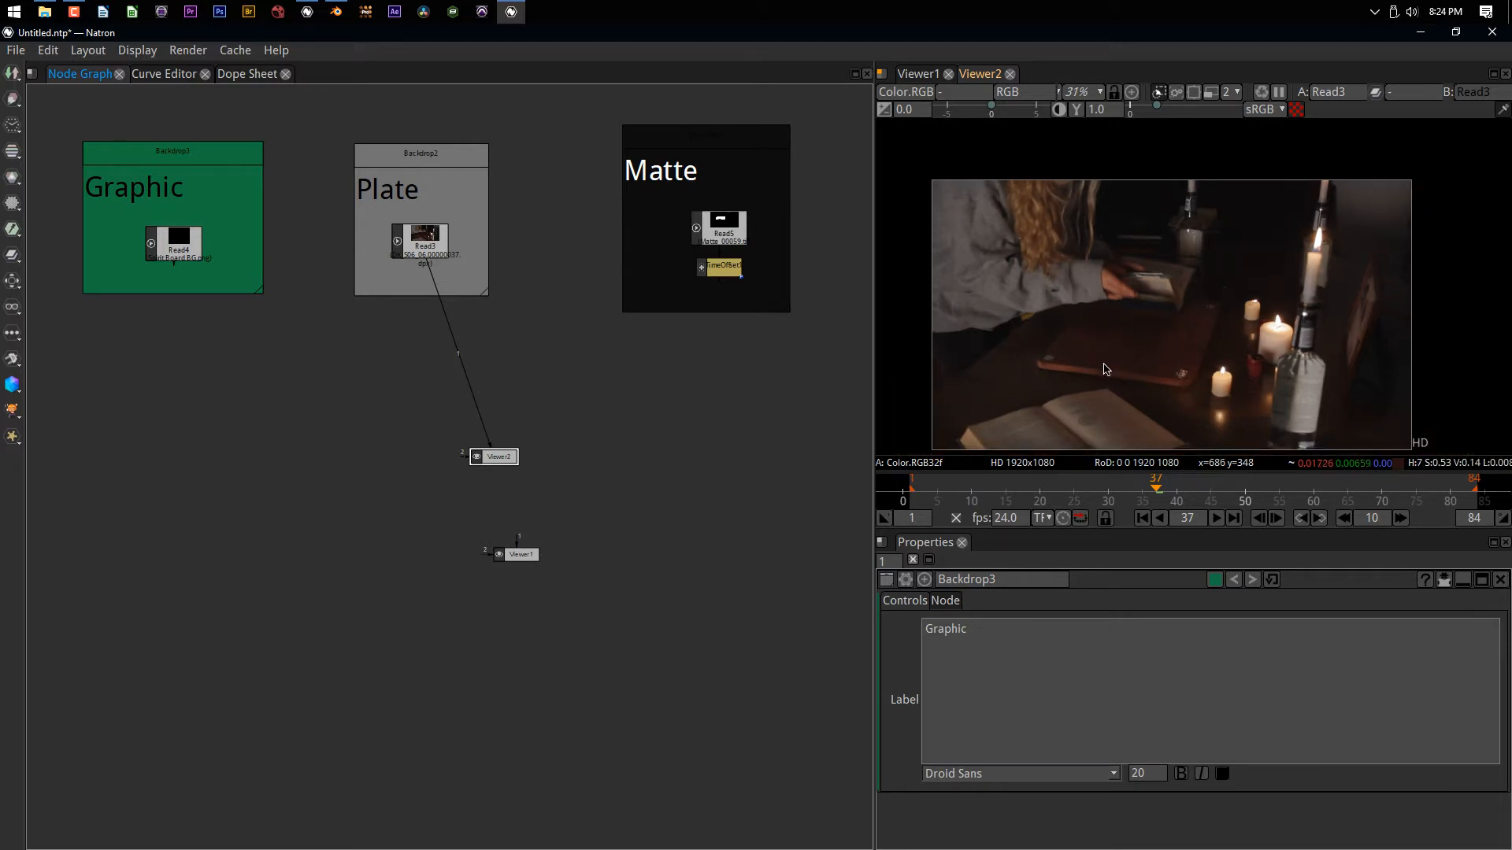
middle_drag(1106, 370, 1105, 349)
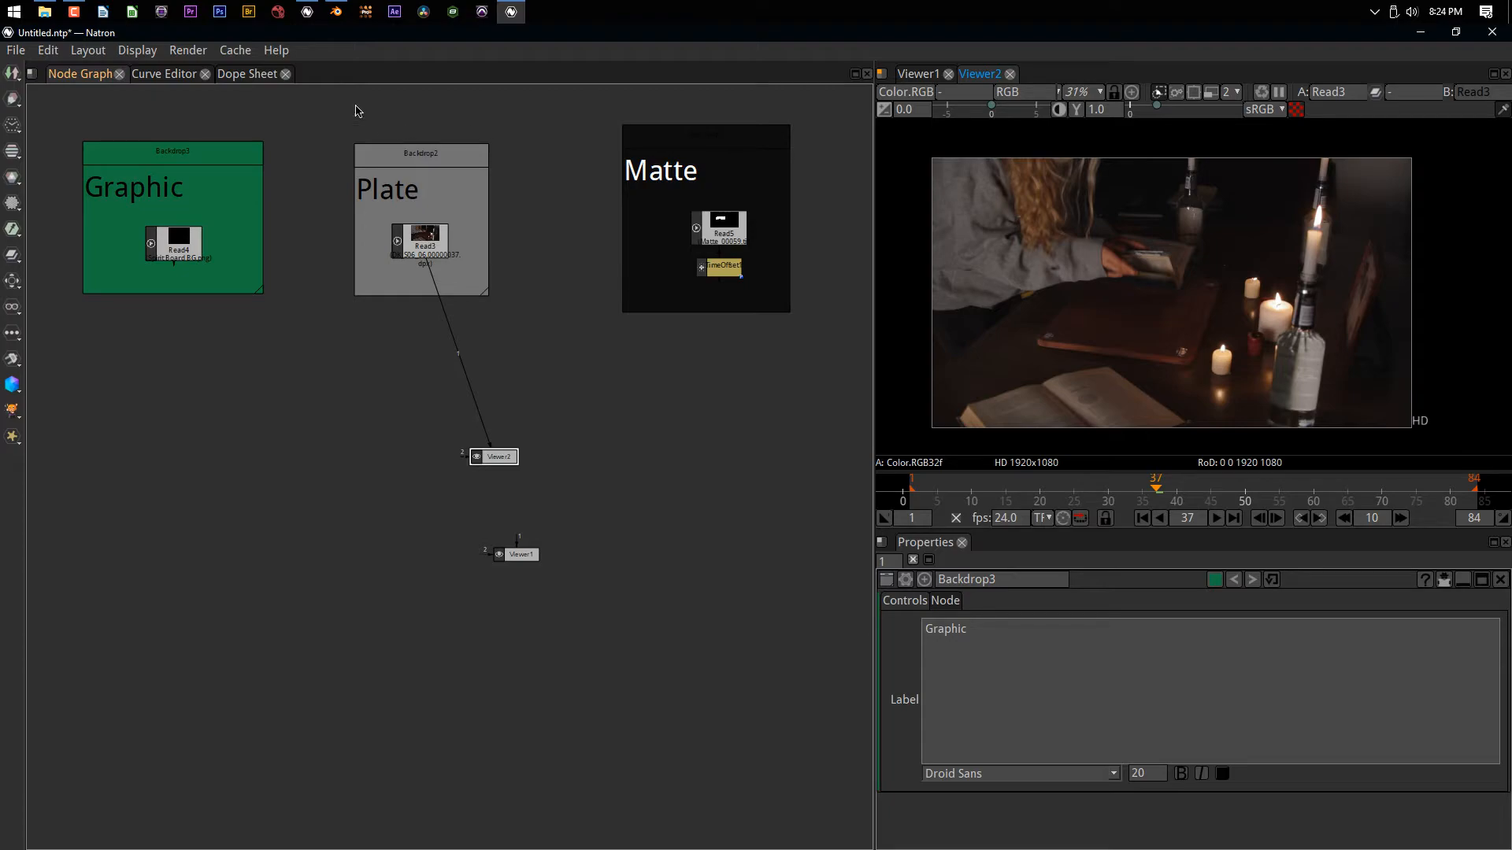
Switch to Blender and play part of the DK_S06_06.mov clip in the motion tracking layout
click(334, 15)
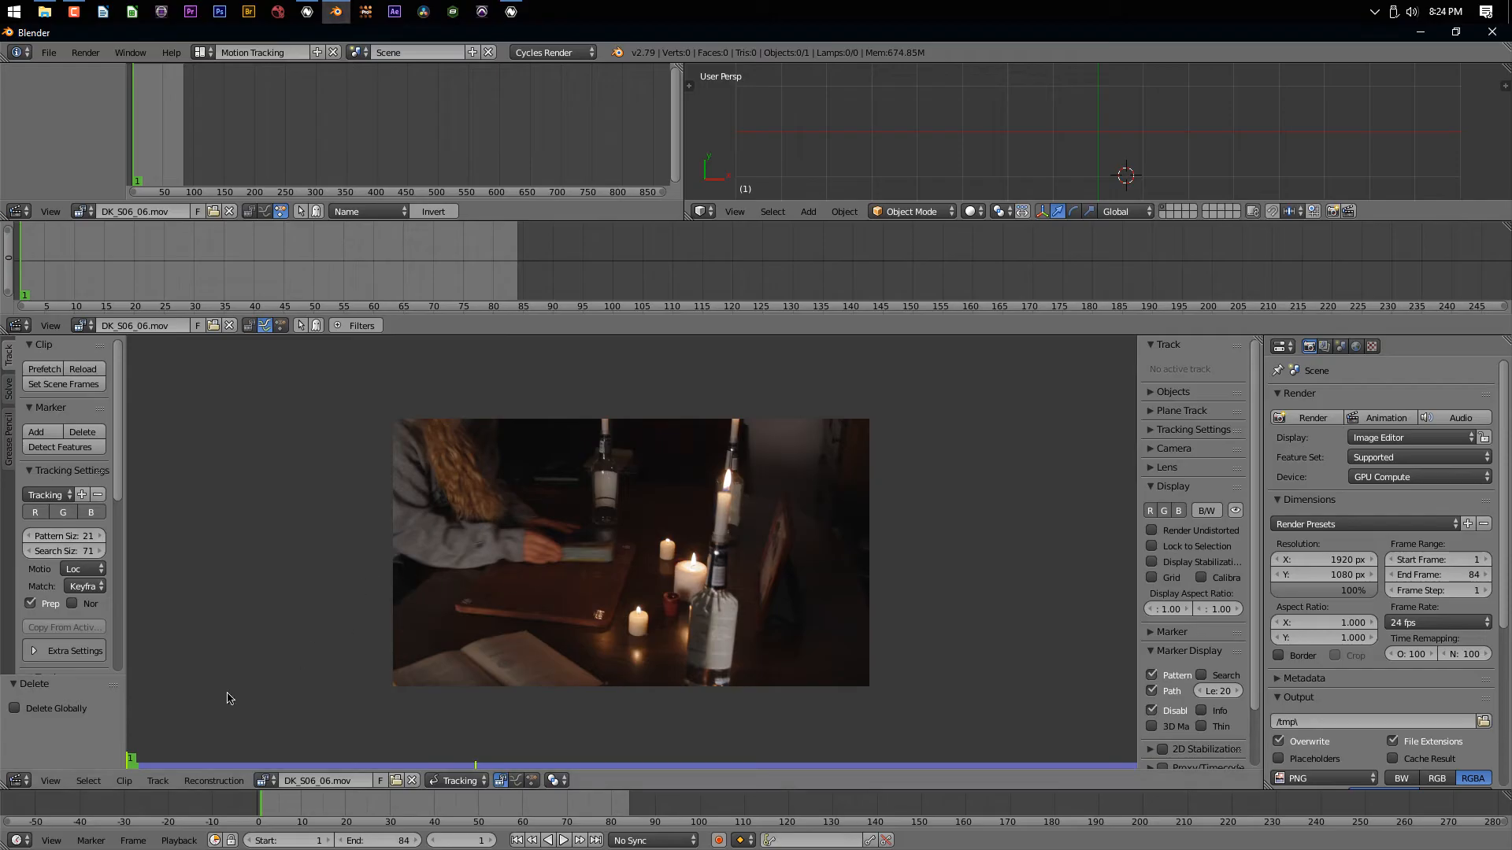
click(564, 840)
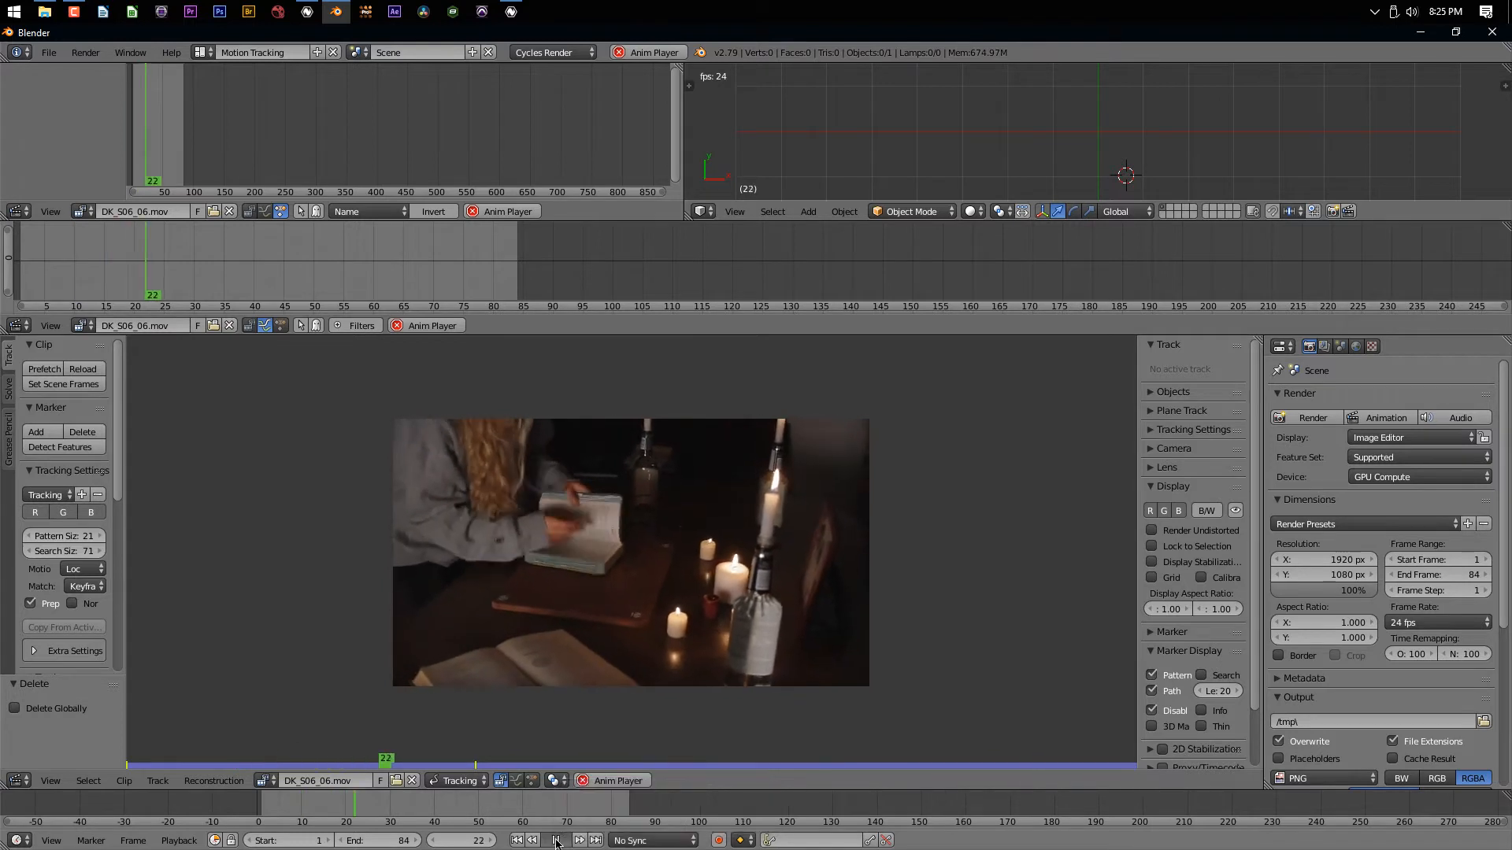
click(555, 840)
Widen the clip editor's tool shelf, set the tracking match to Previous frame and enable Normalize
drag(125, 465, 224, 475)
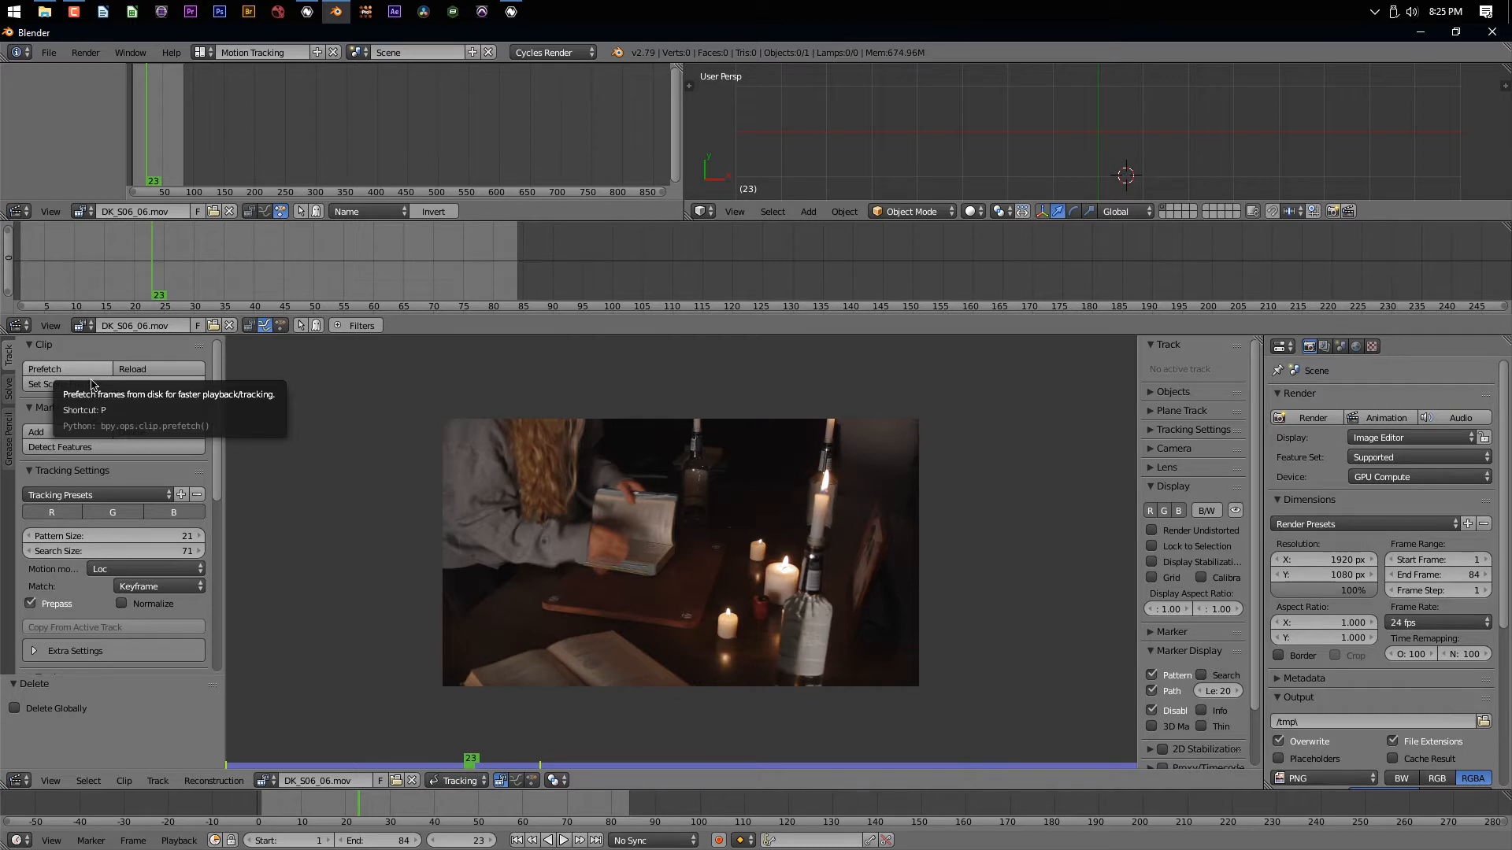
scroll(53, 499, down, 5)
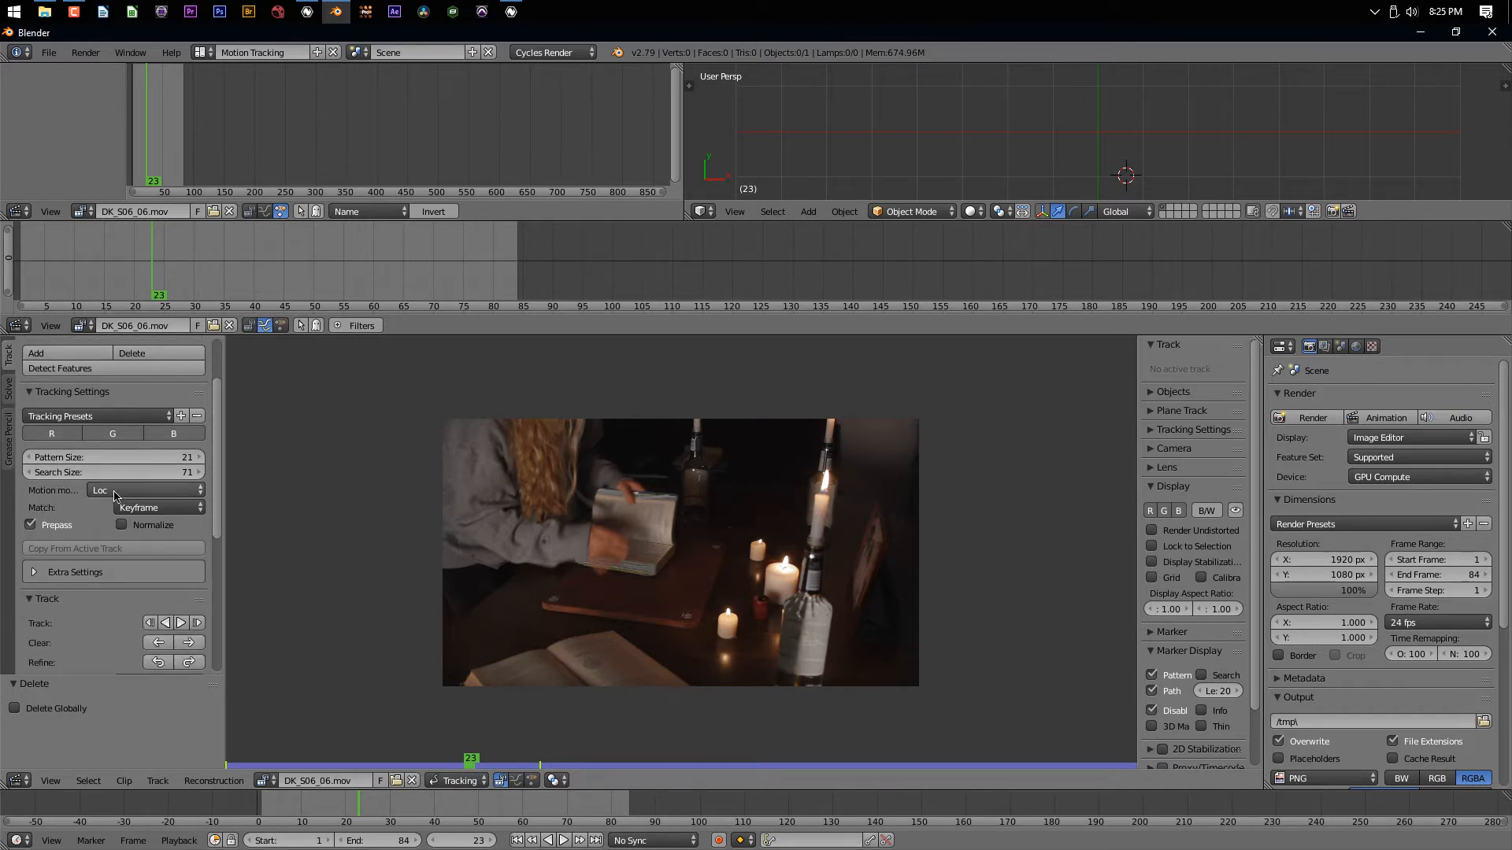
click(150, 508)
click(150, 473)
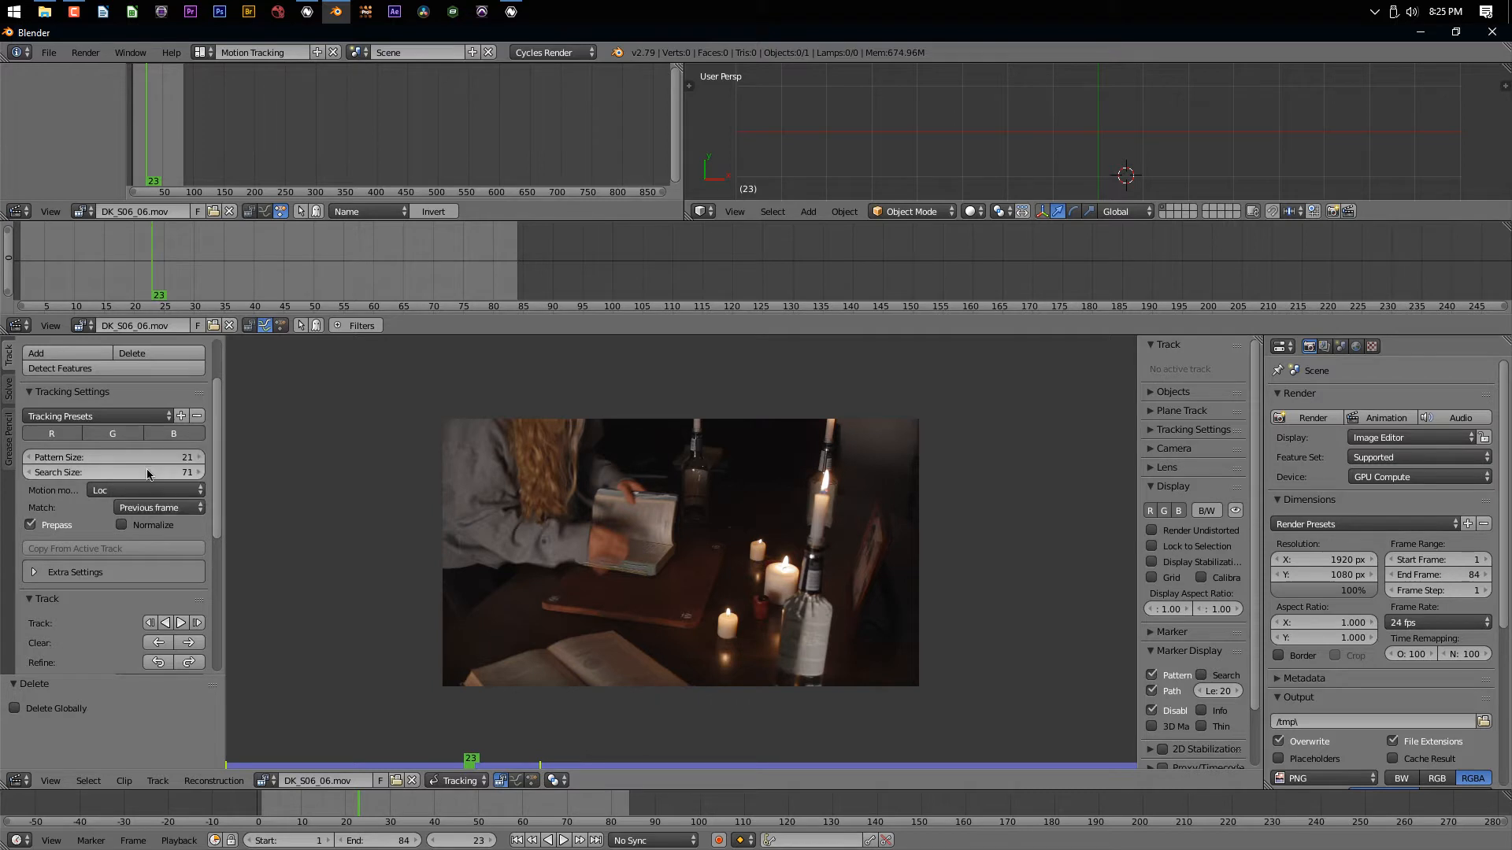
scroll(217, 528, down, 4)
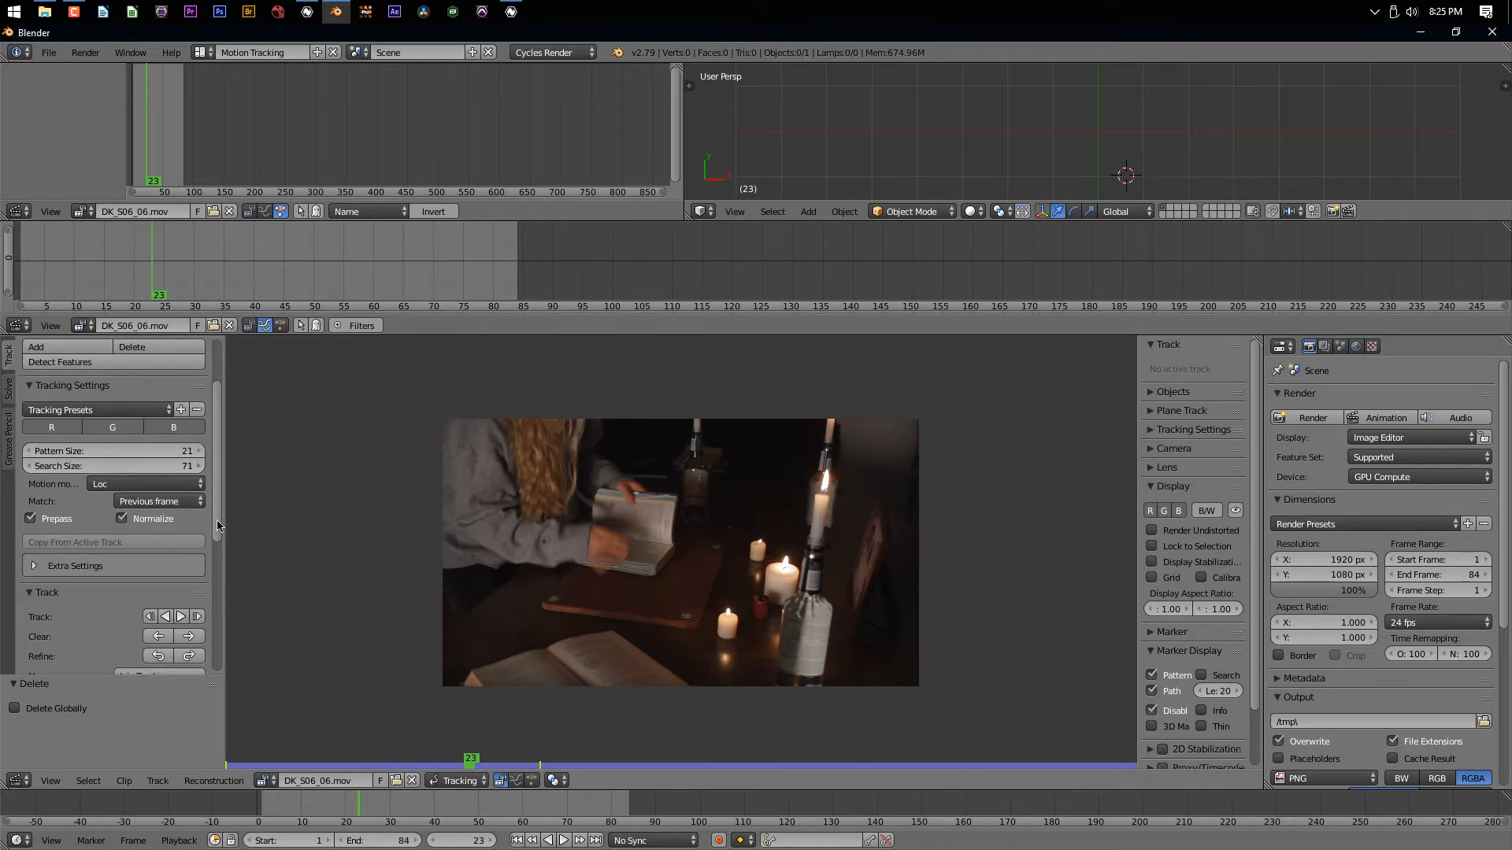
scroll(219, 556, up, 2)
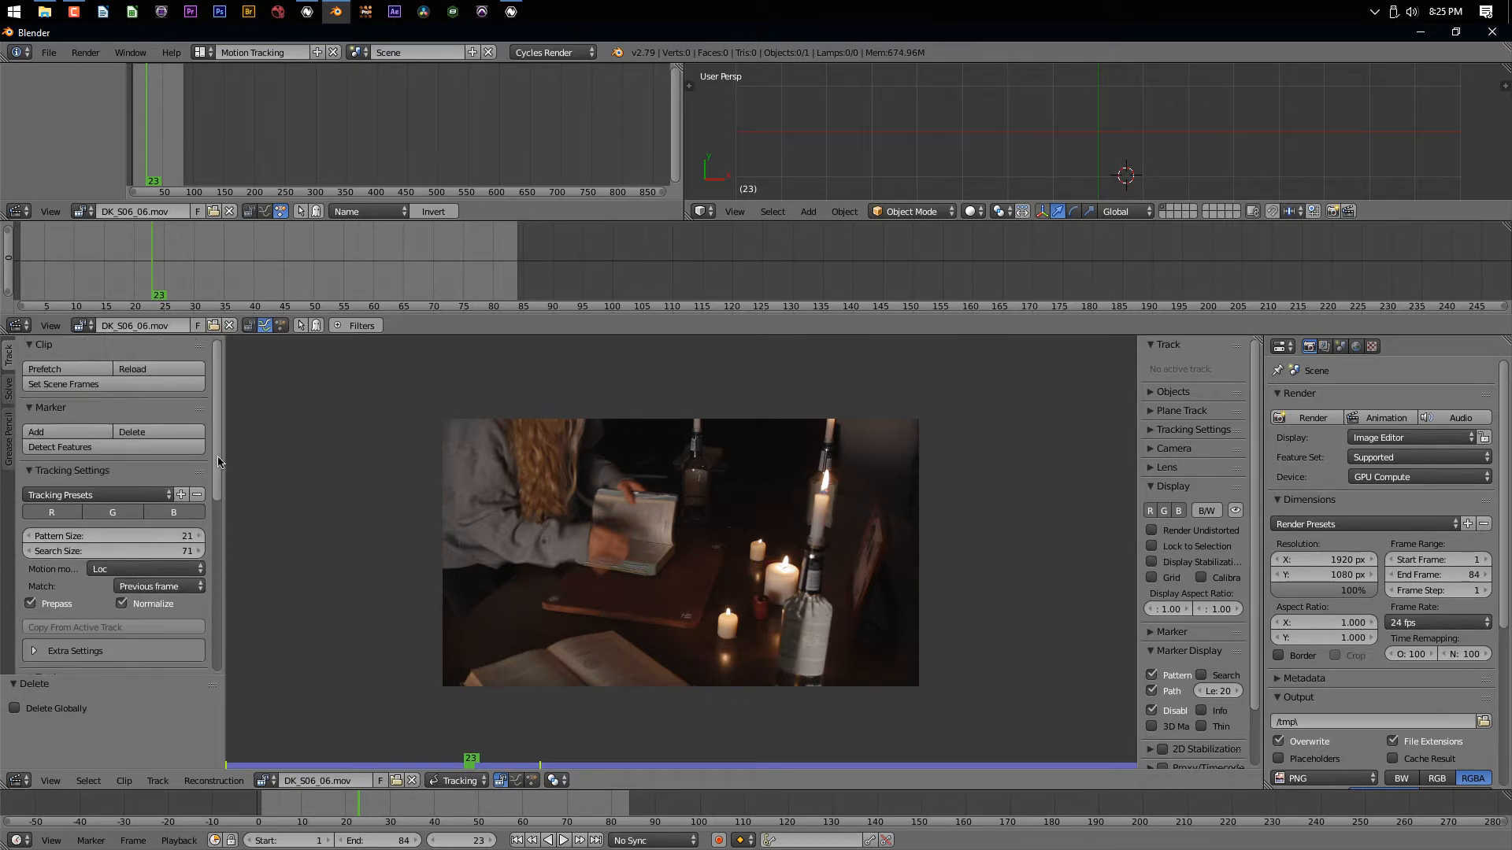
drag(222, 511, 219, 639)
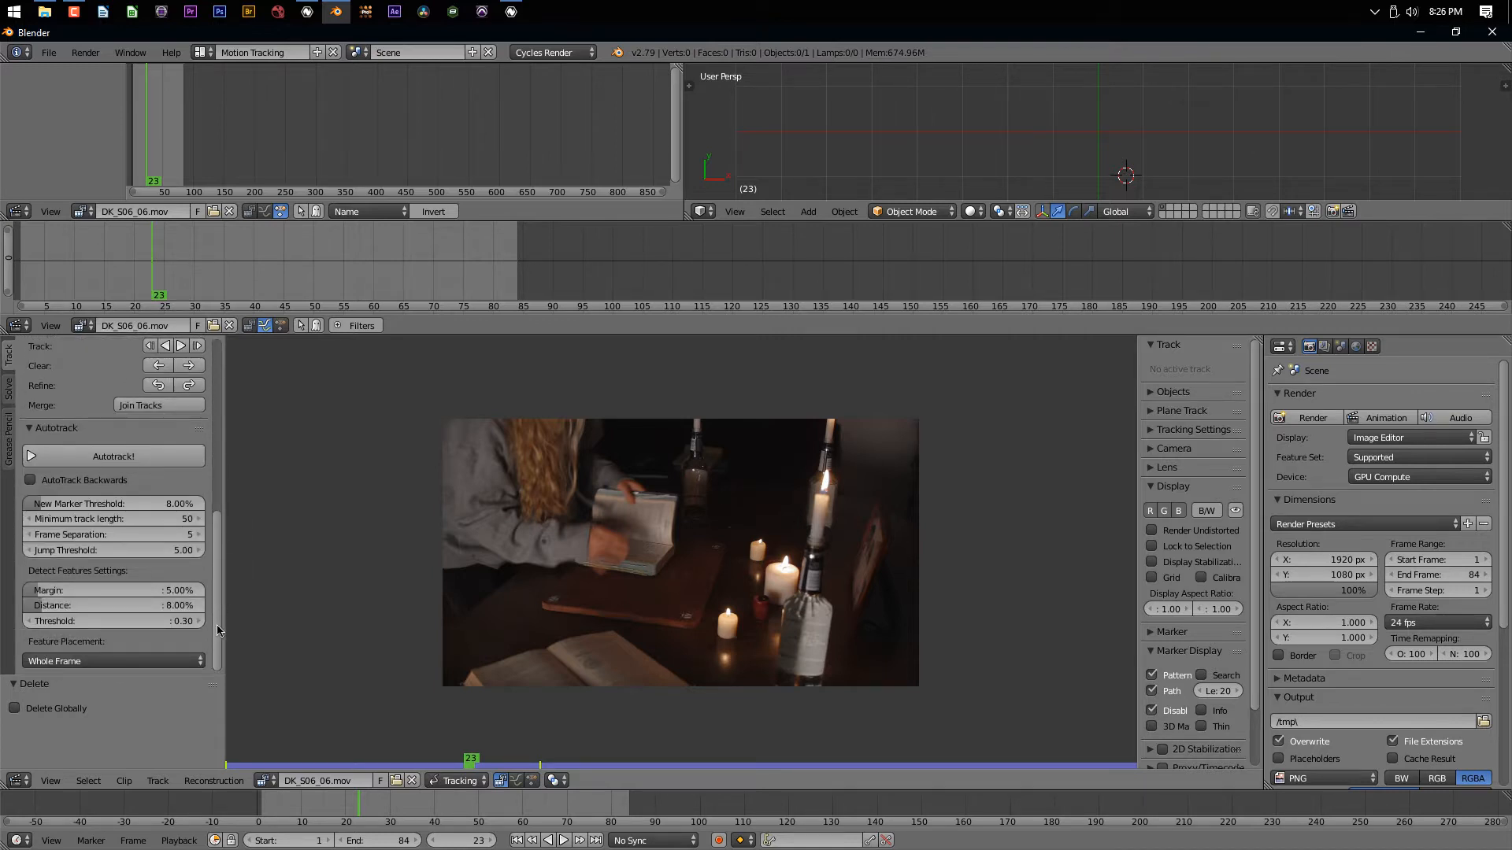
scroll(218, 630, up, 2)
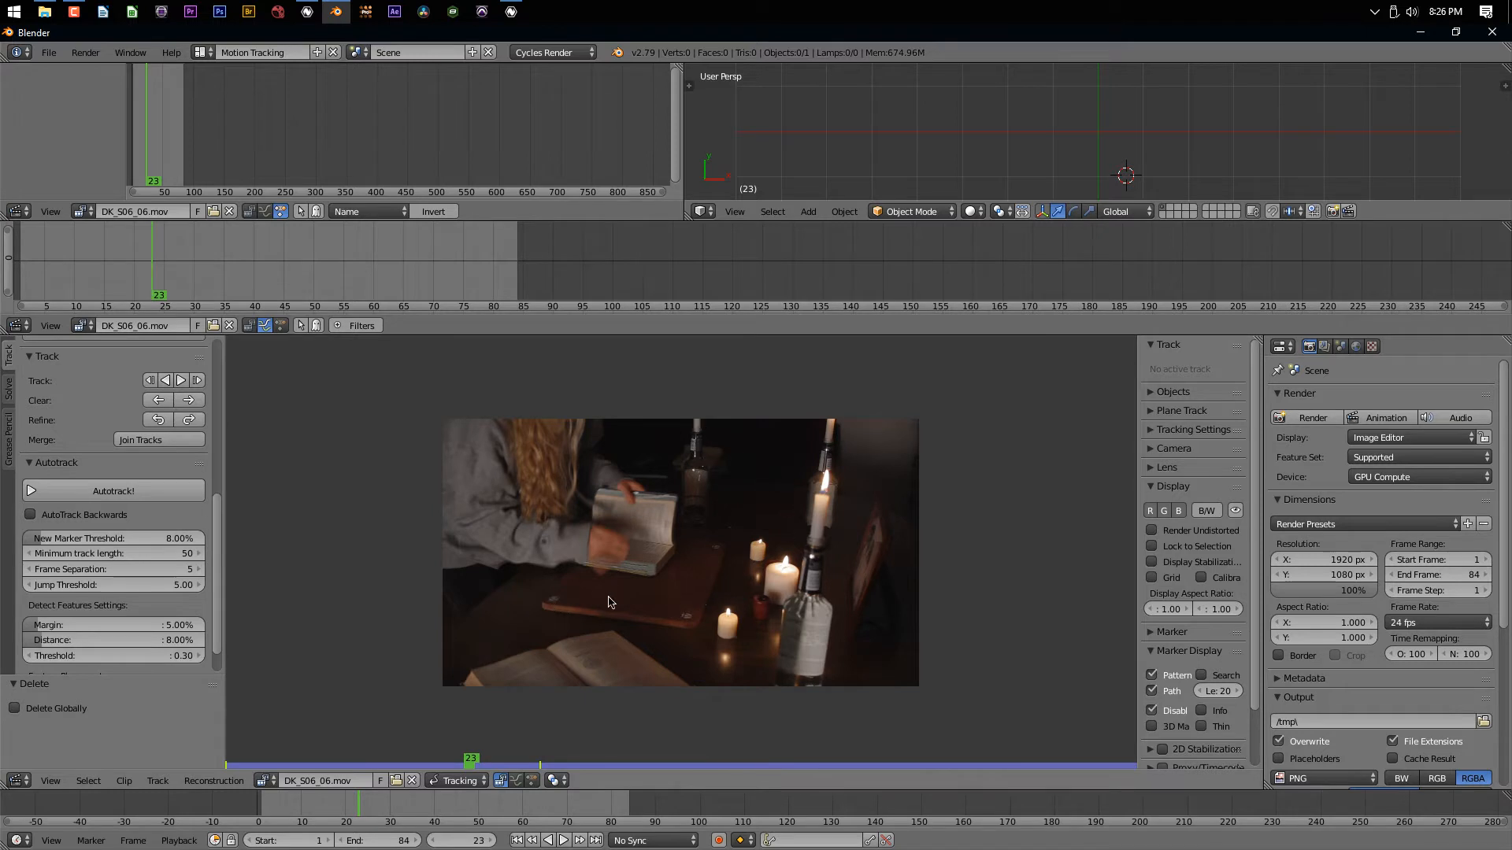
Add a marker on the wooden board's near left corner at frame 1, scale it about 3.21 times and track it forward
scroll(609, 602, up, 1)
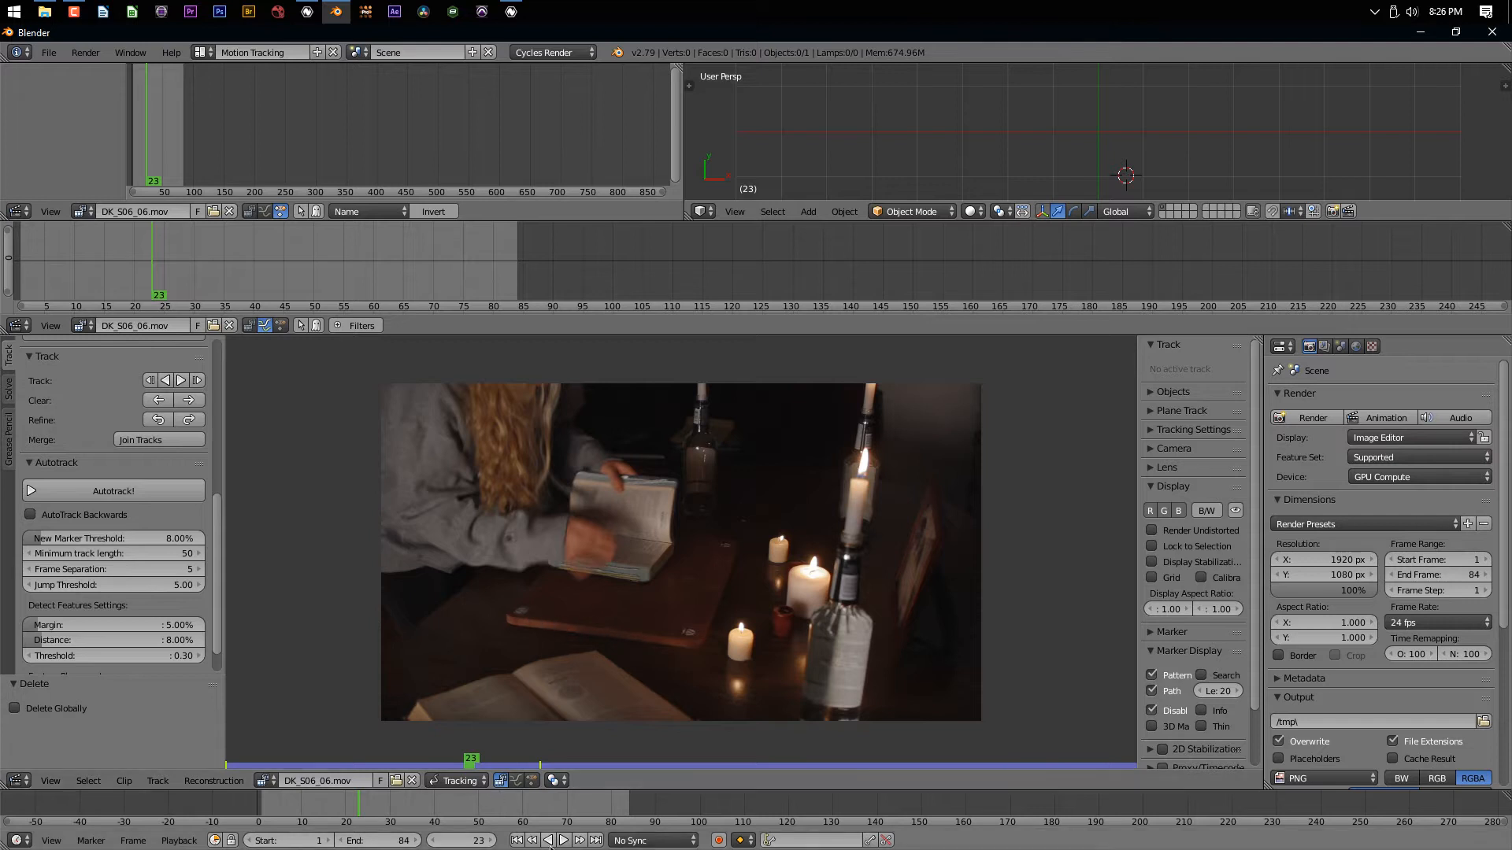
click(513, 840)
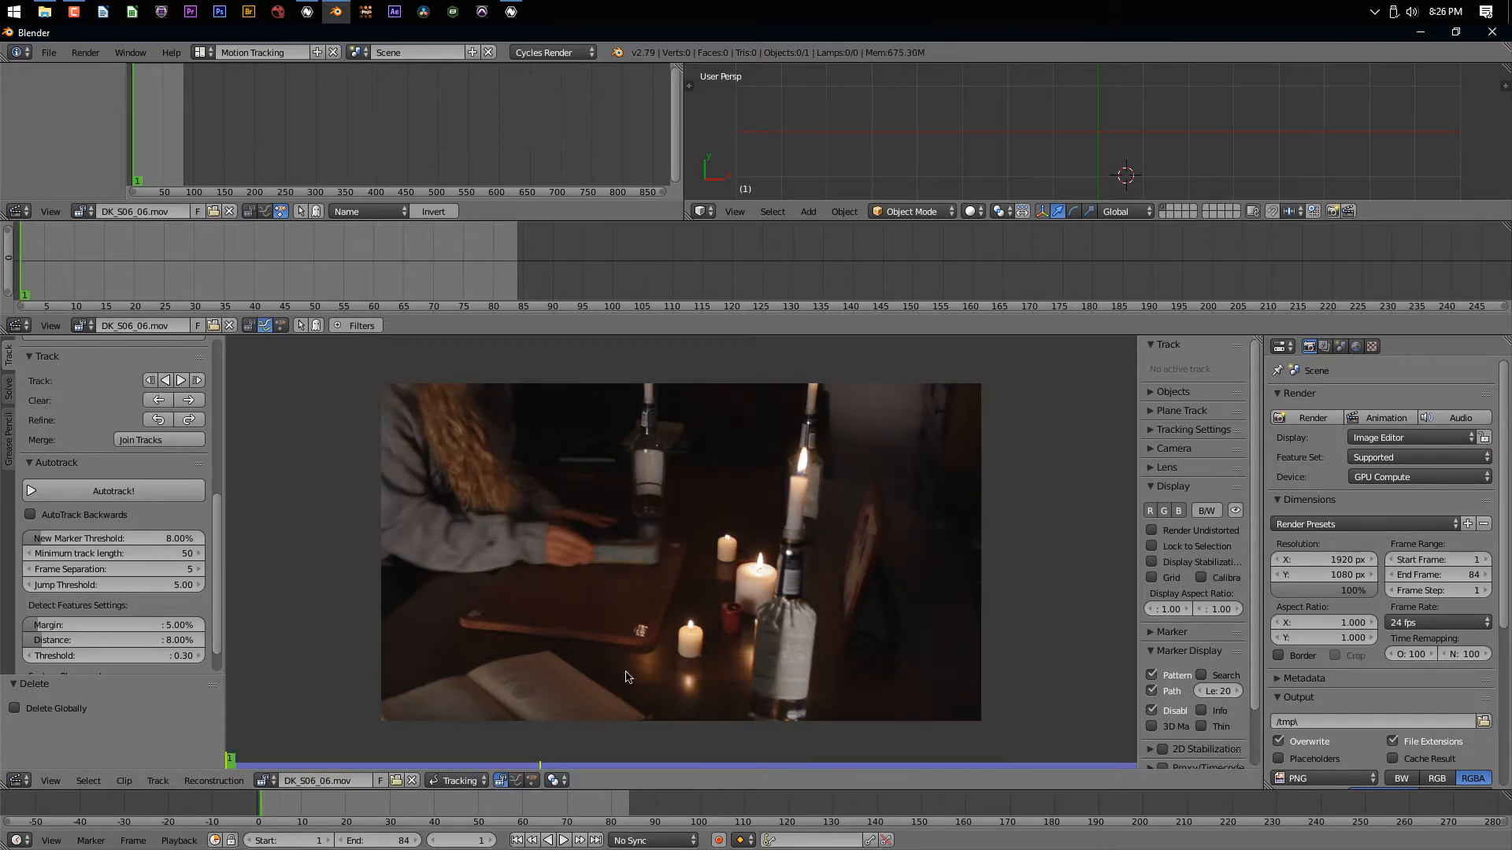
ctrl+click(473, 614)
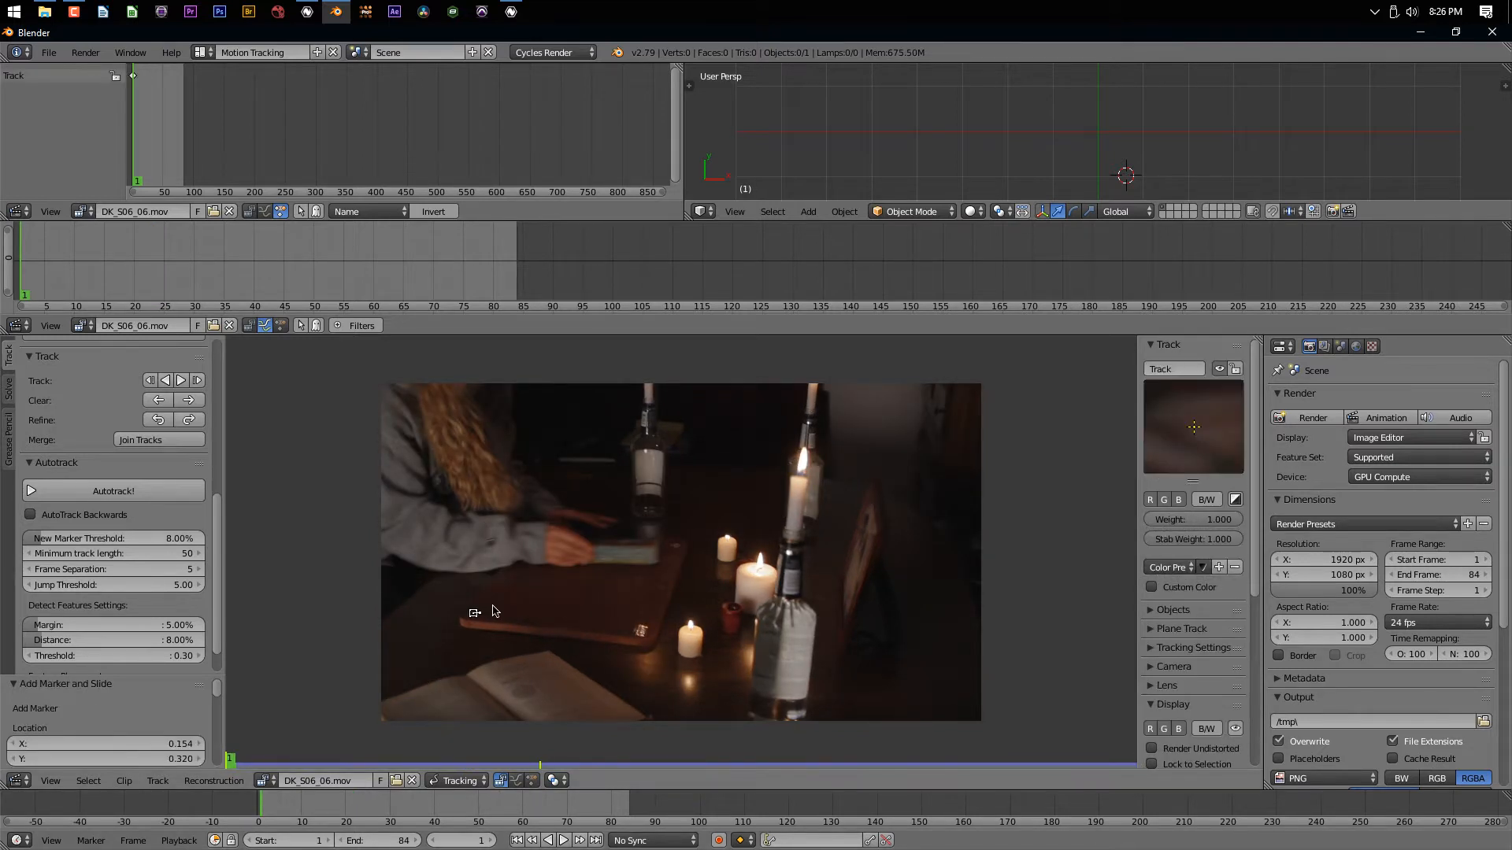
key(s)
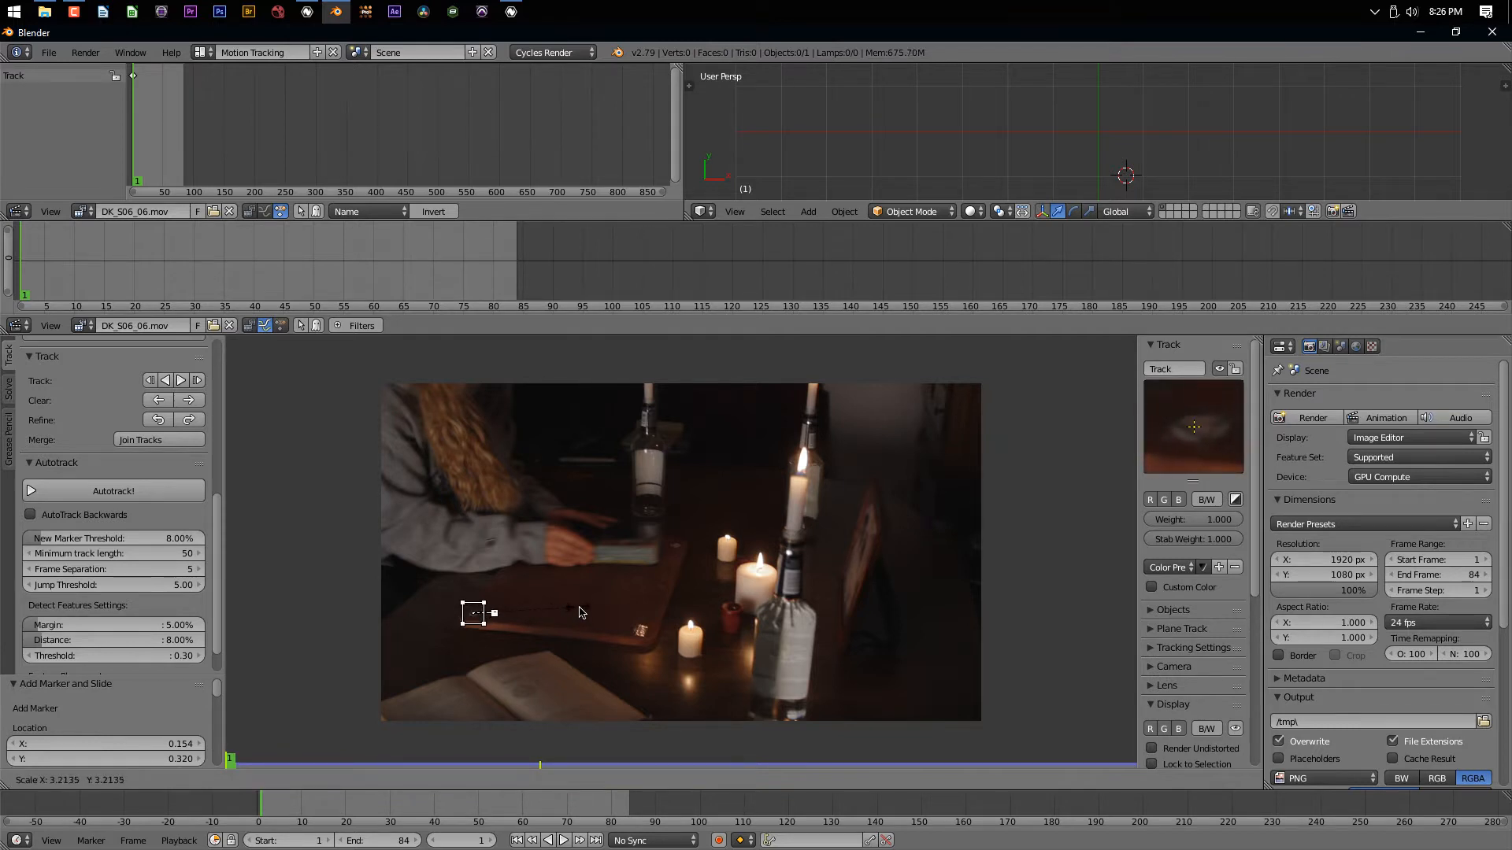
click(498, 615)
key(ctrl+t)
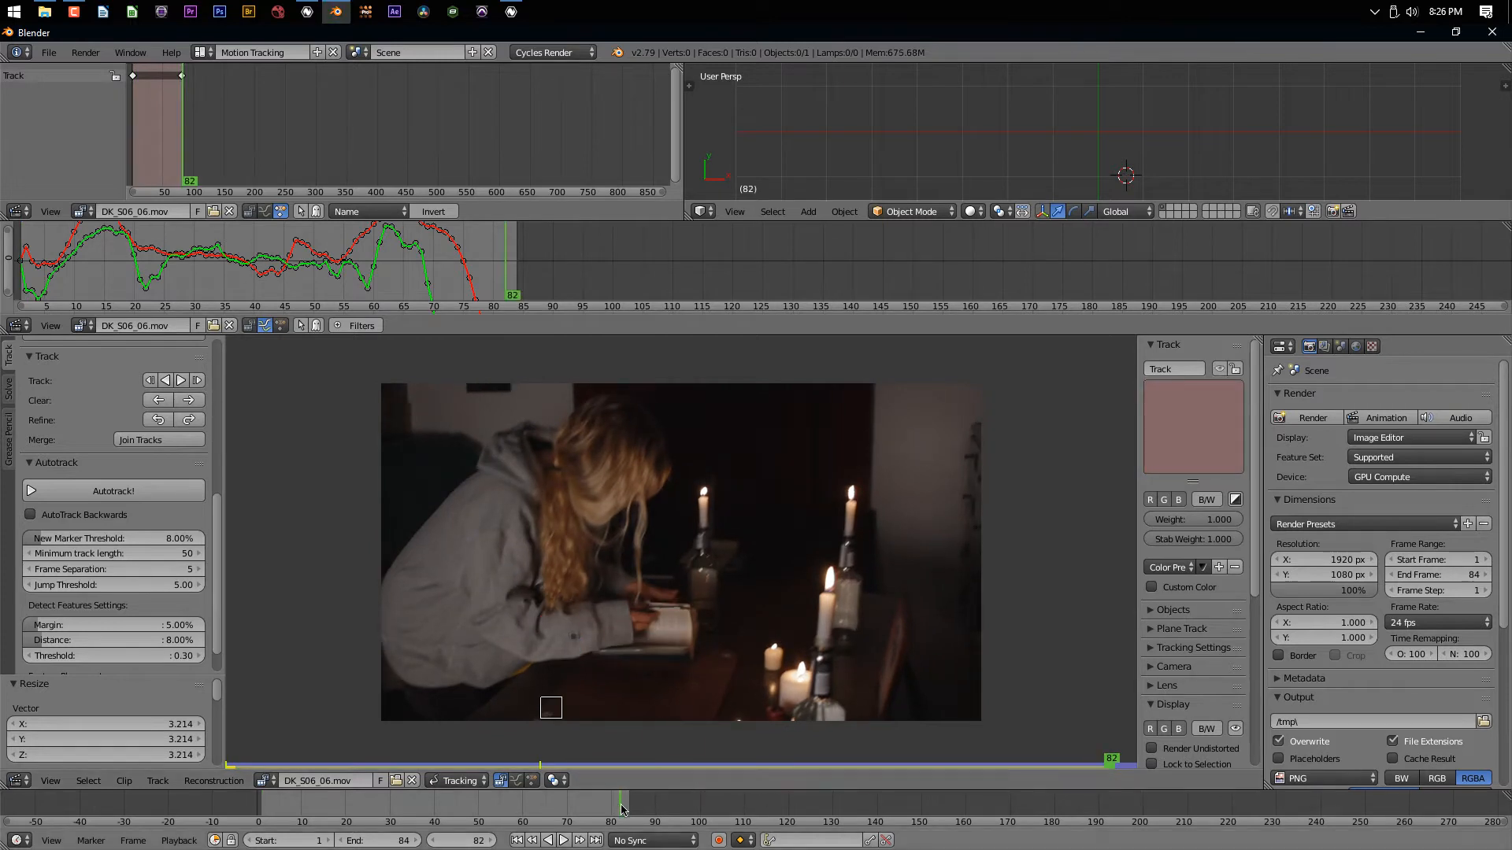
Return to frame 1 and lock the track on the board's near left corner
scroll(626, 808, up, 3)
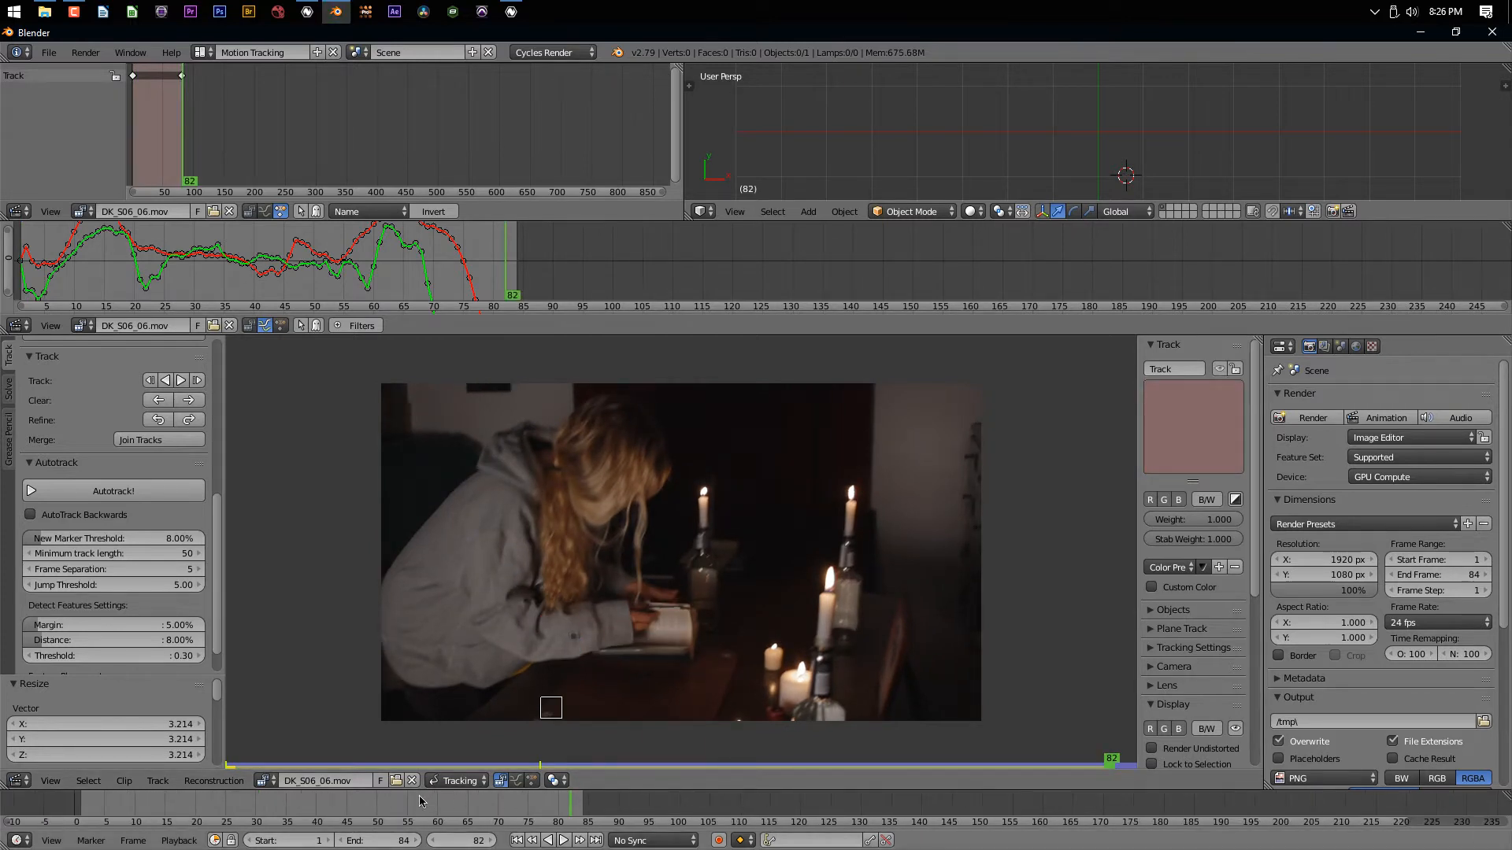
middle_drag(415, 803, 617, 803)
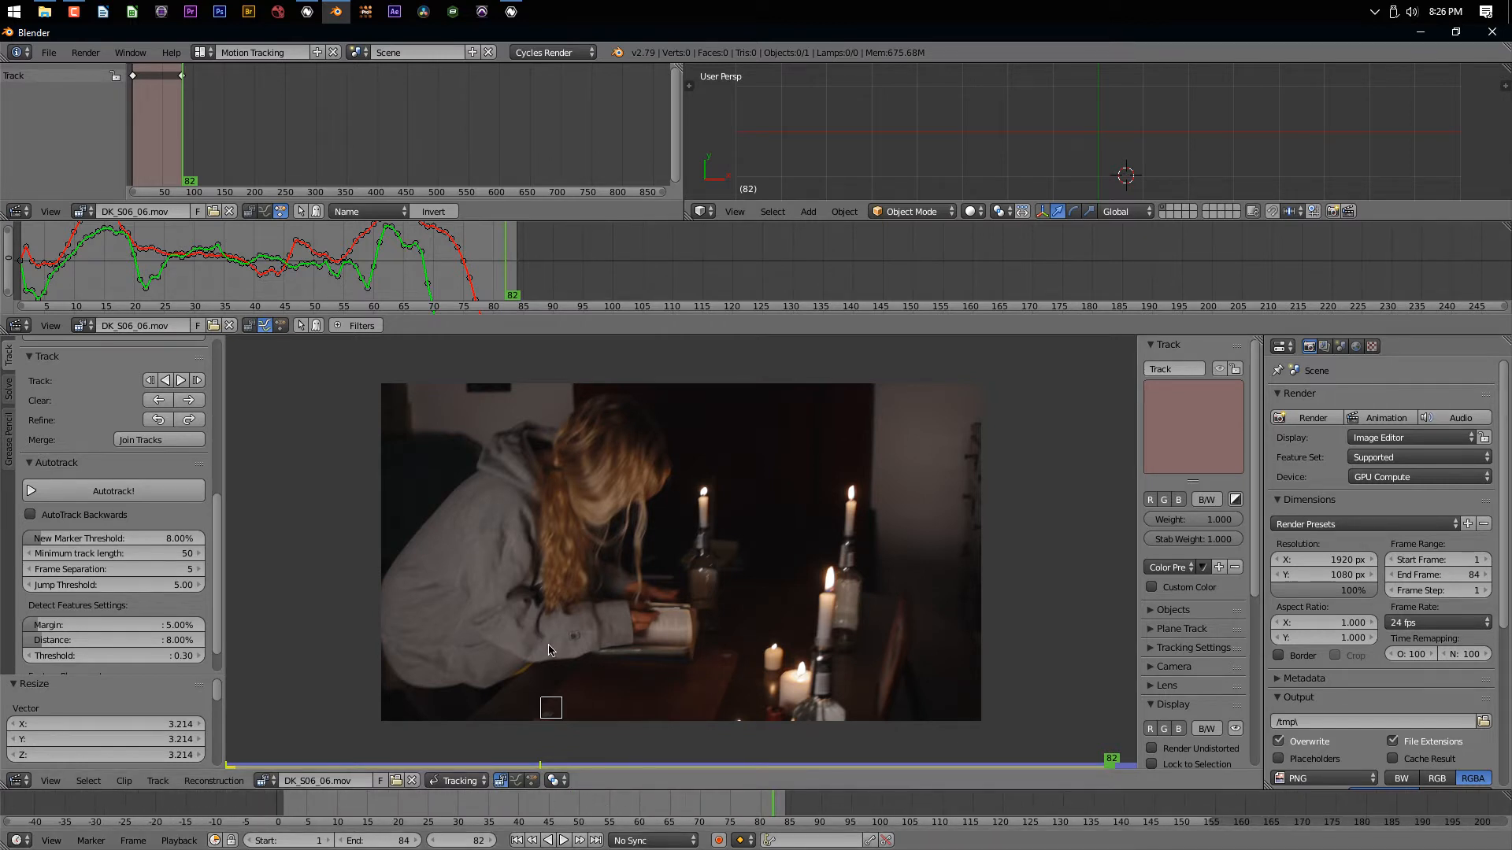
click(516, 840)
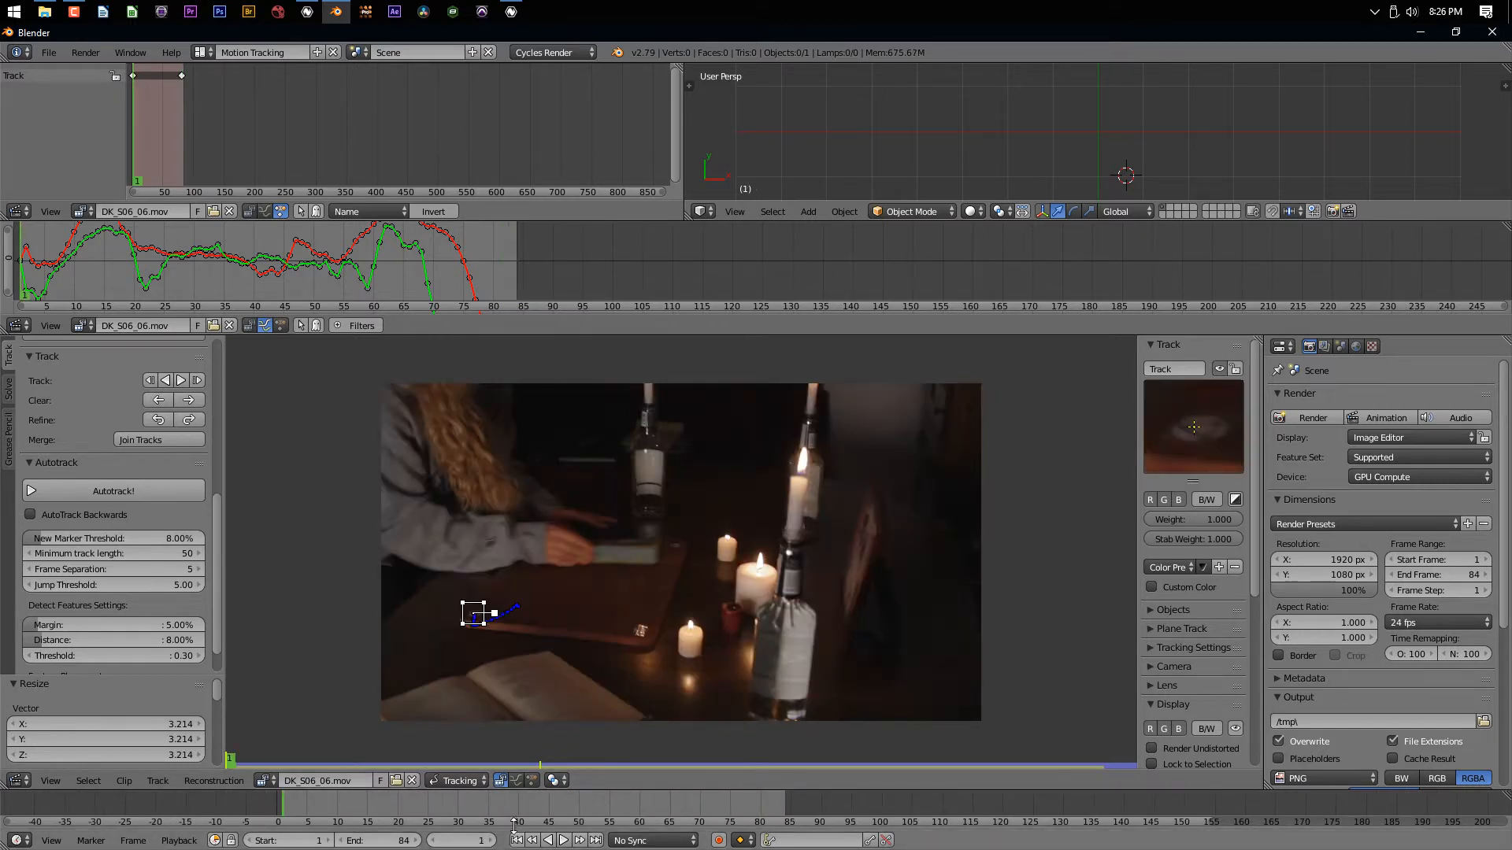
key(ctrl+l)
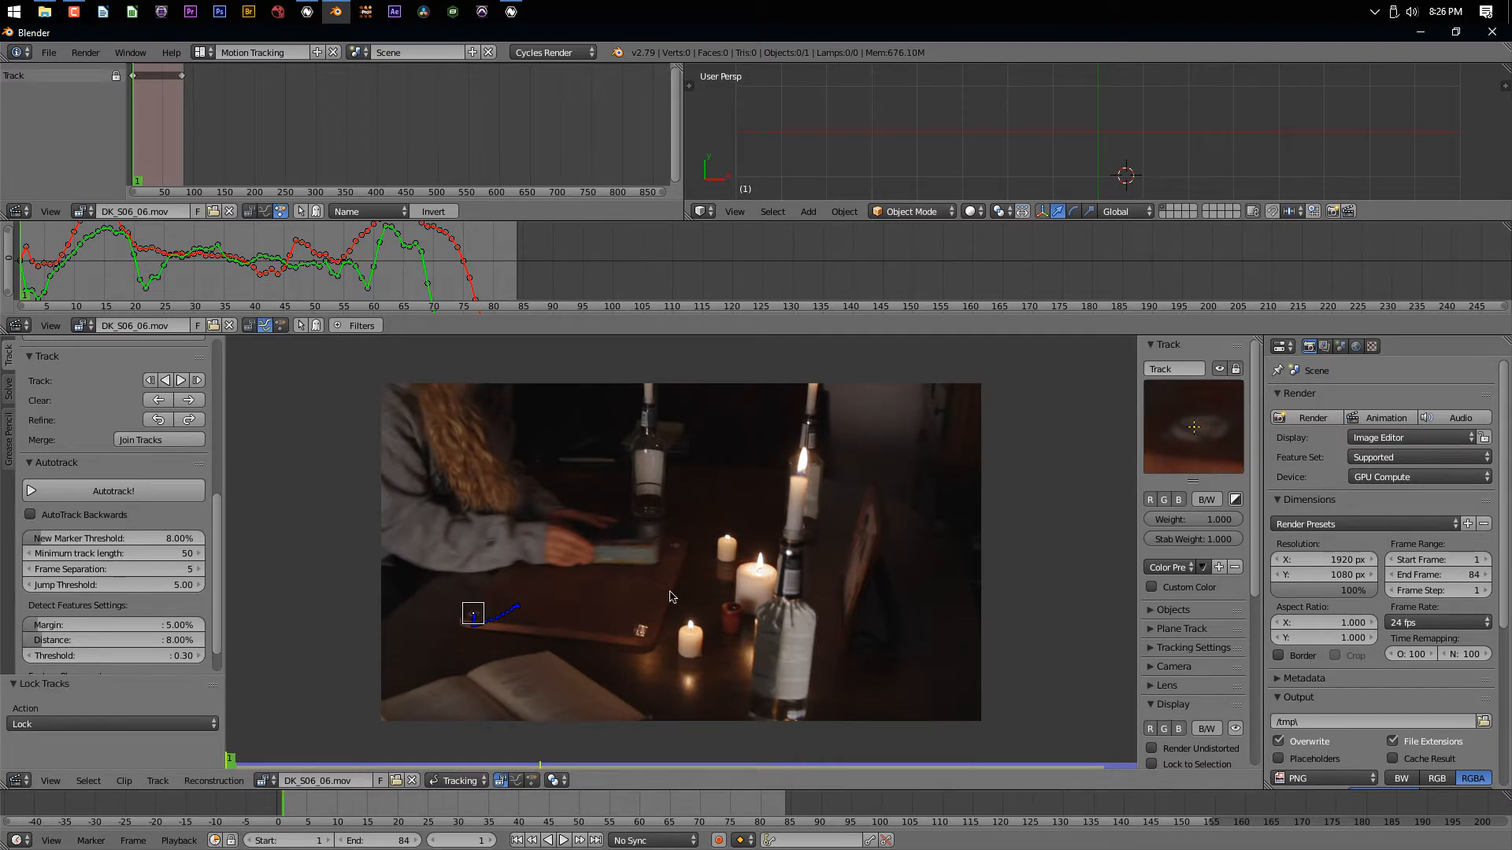
Track the board's far right corner forward from frame 1 using a marker scaled about 2.36 times, and lock the track
ctrl+click(675, 549)
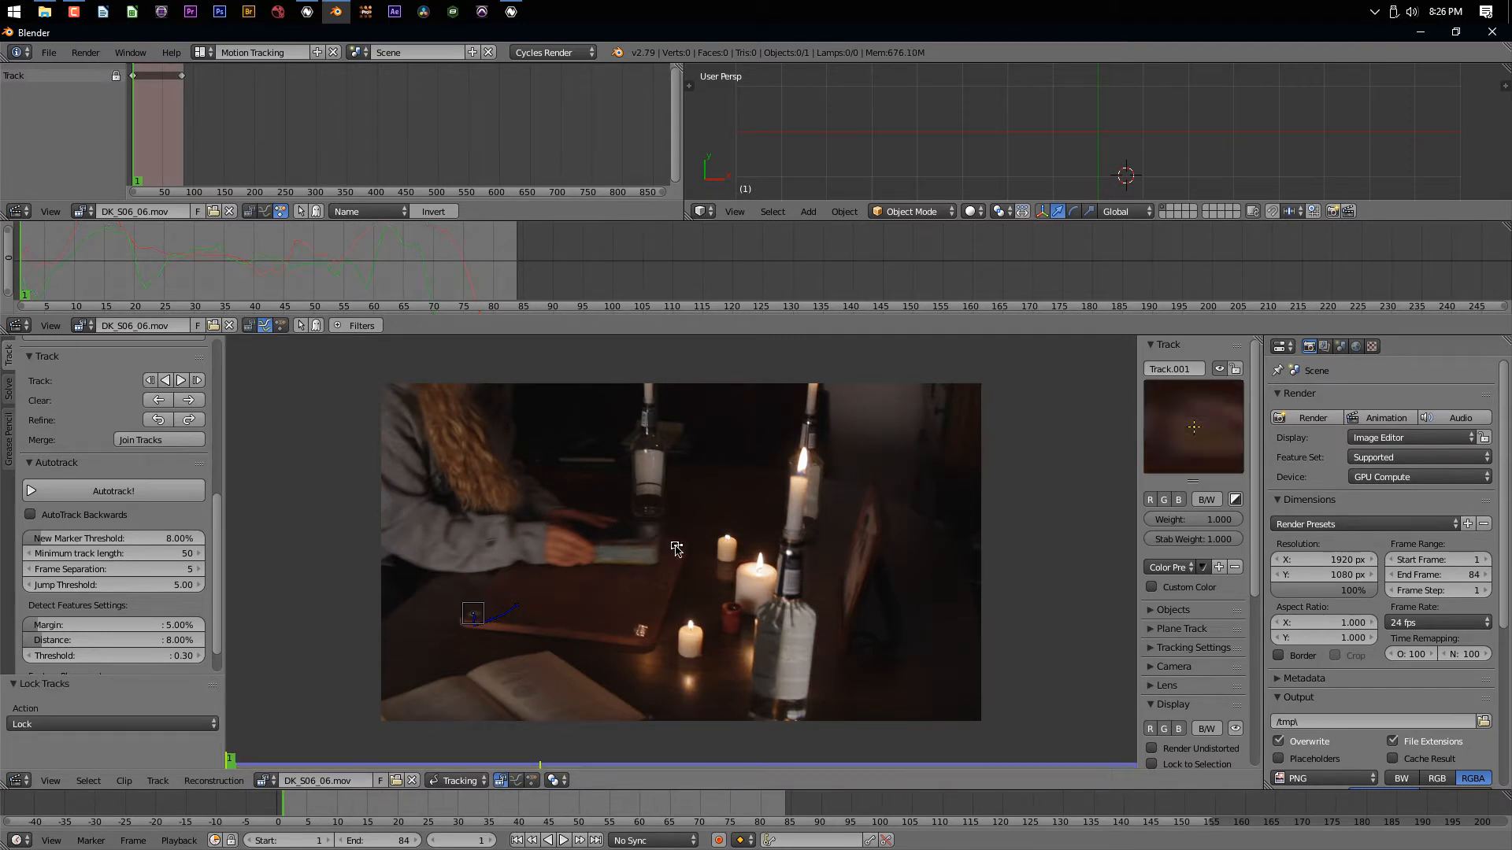
key(s)
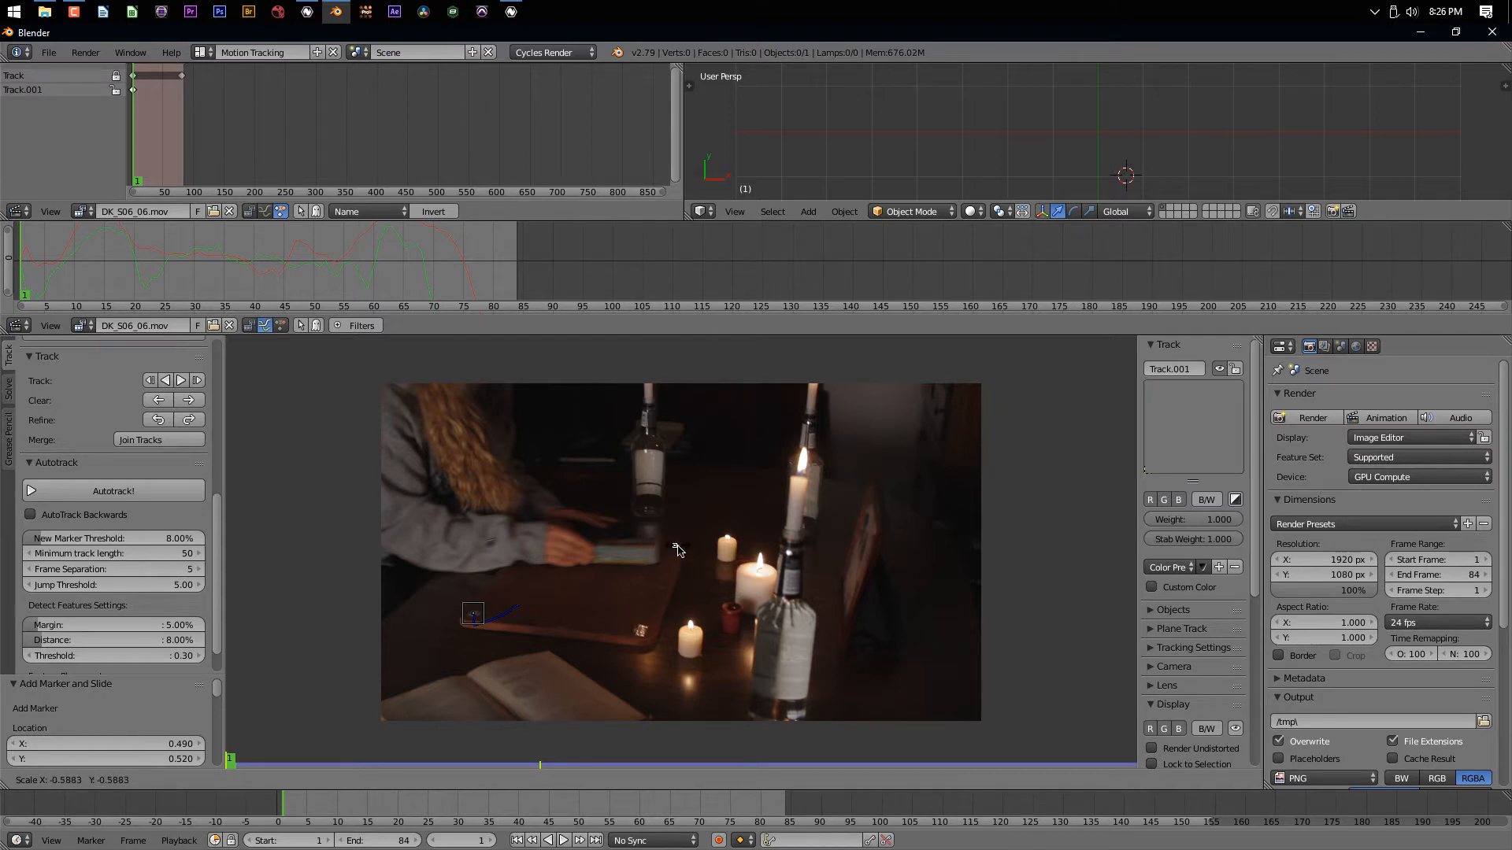
click(667, 550)
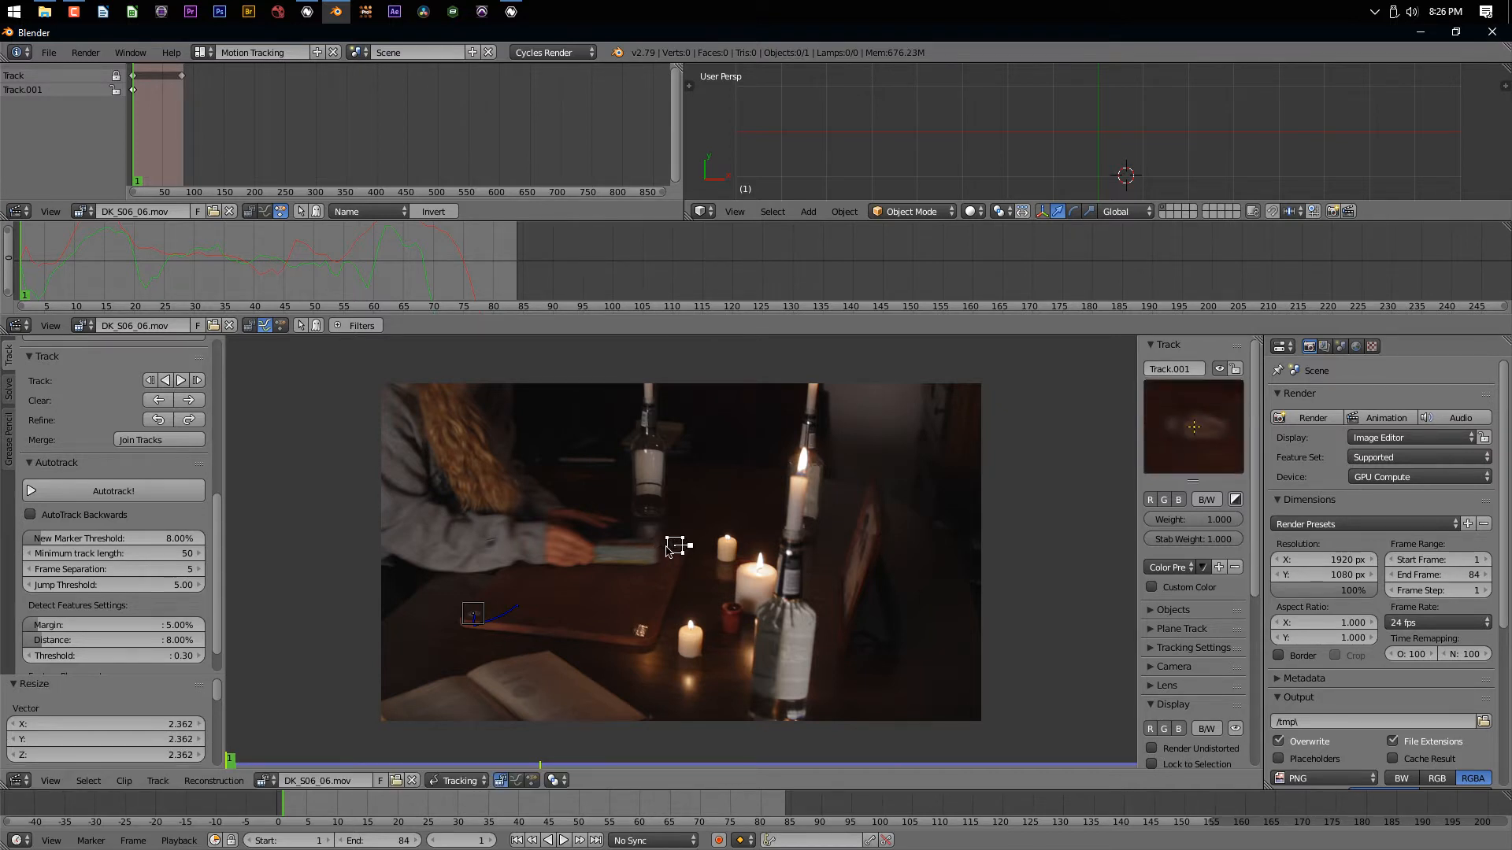
key(ctrl+t)
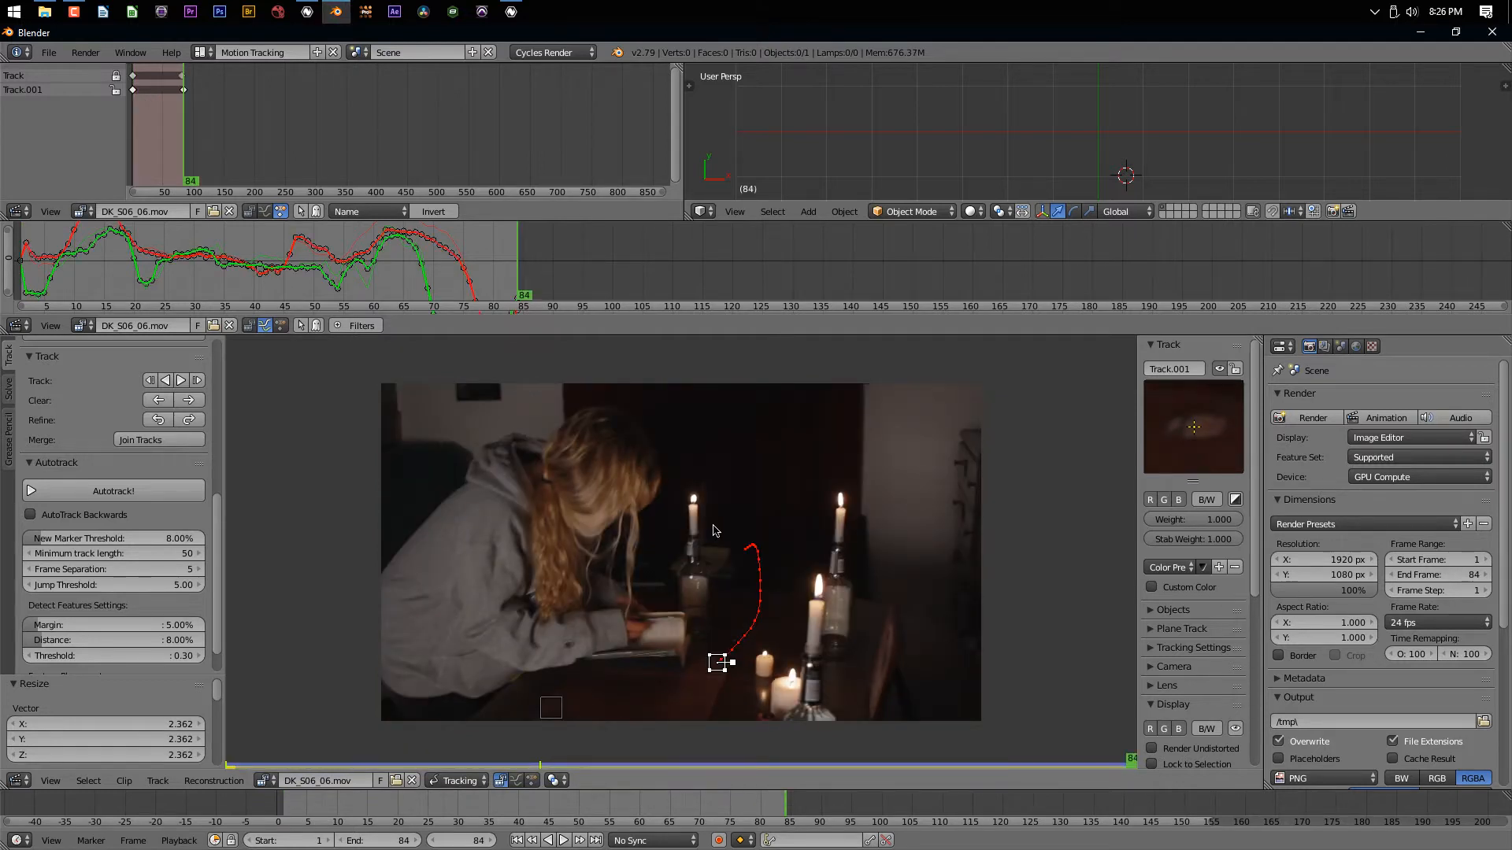
key(ctrl+l)
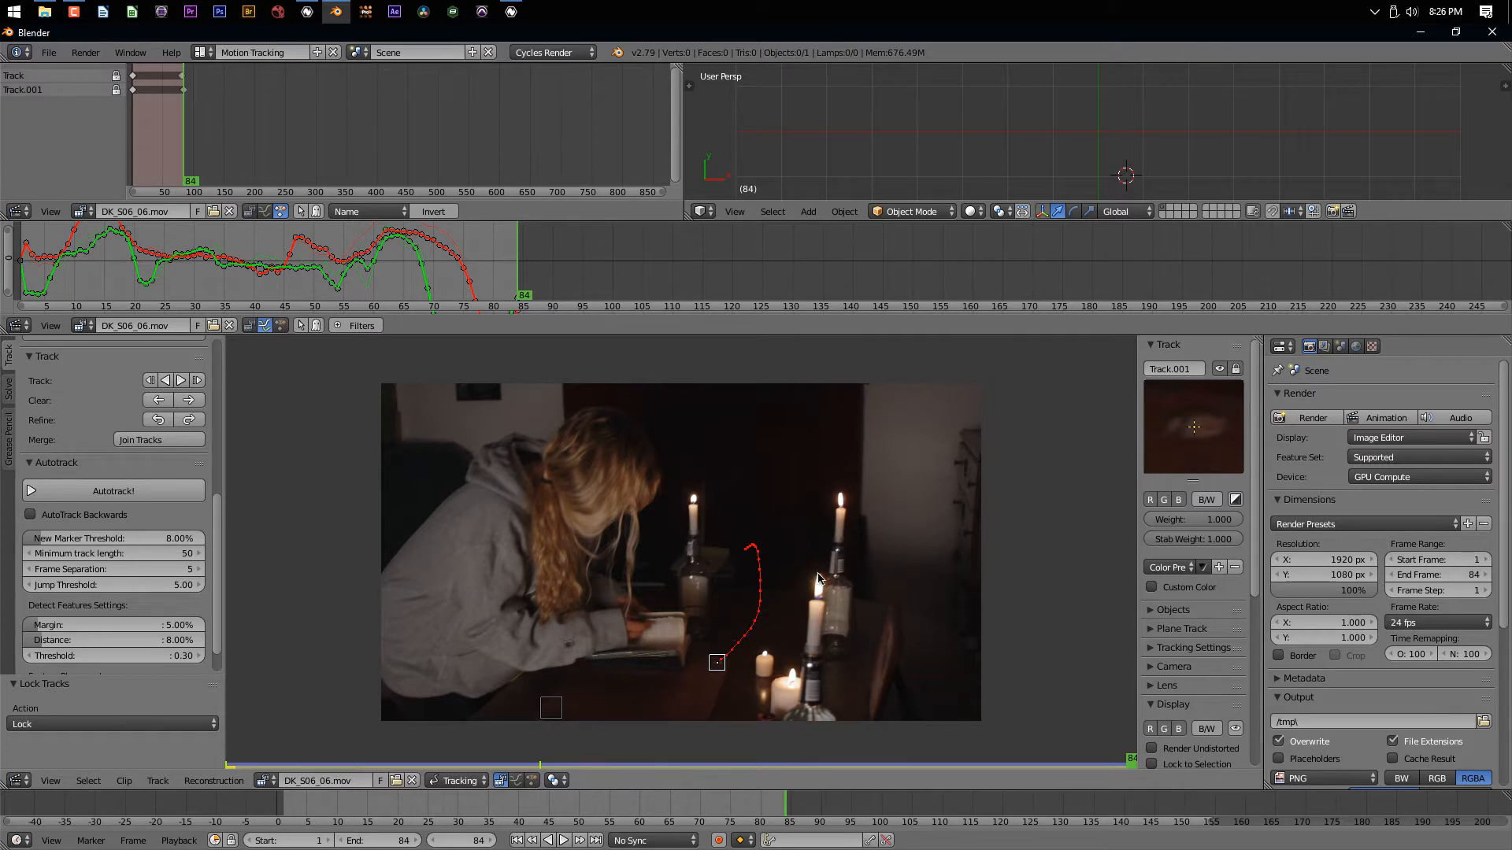
Track the rear right bottle's neck backward from frame 84 using a marker scaled about 2.52 times, and lock the track
ctrl+click(837, 560)
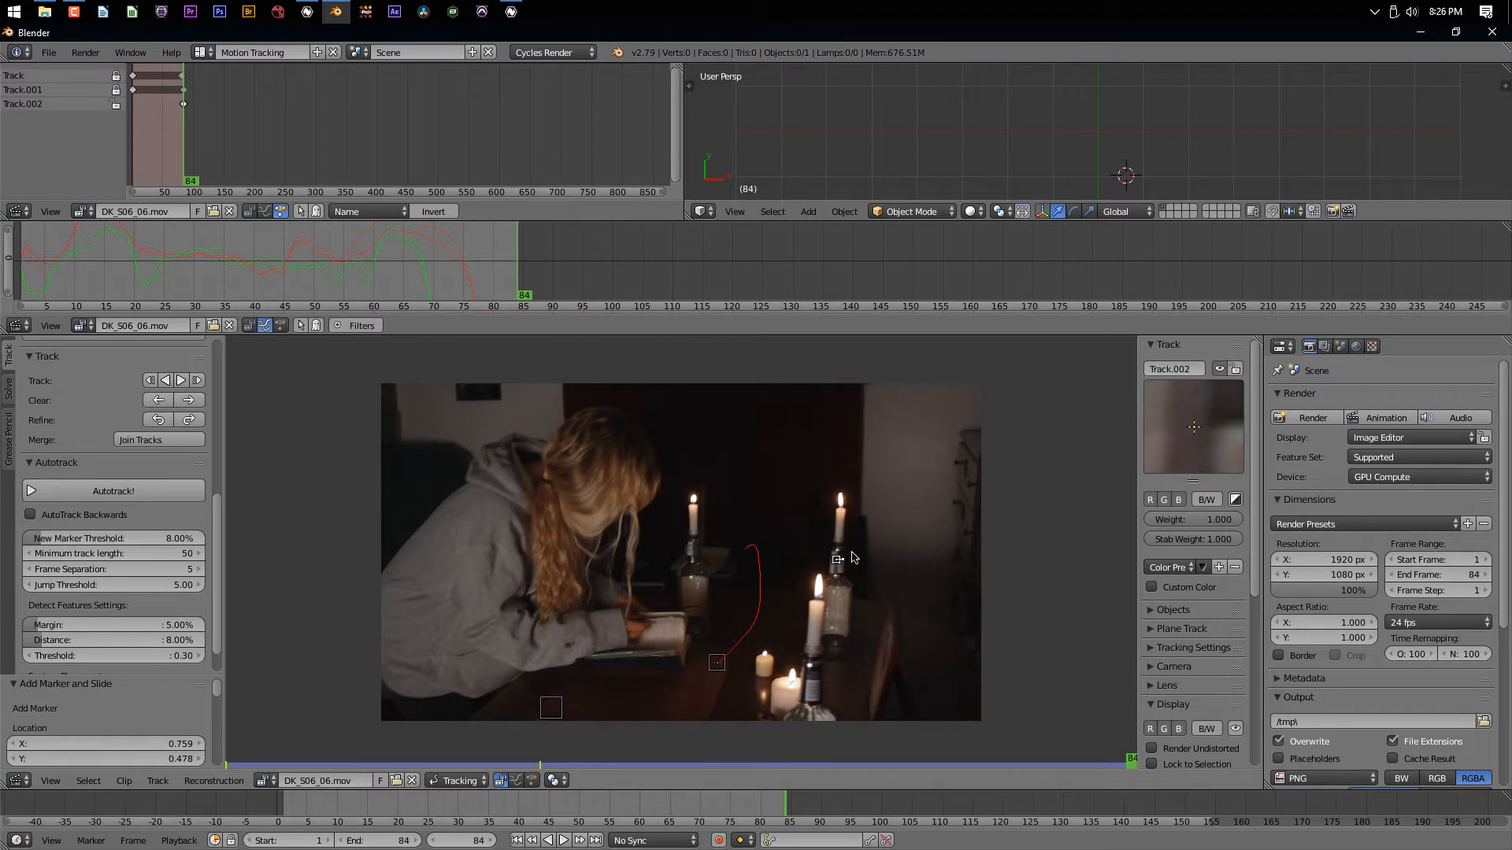
key(s)
click(878, 554)
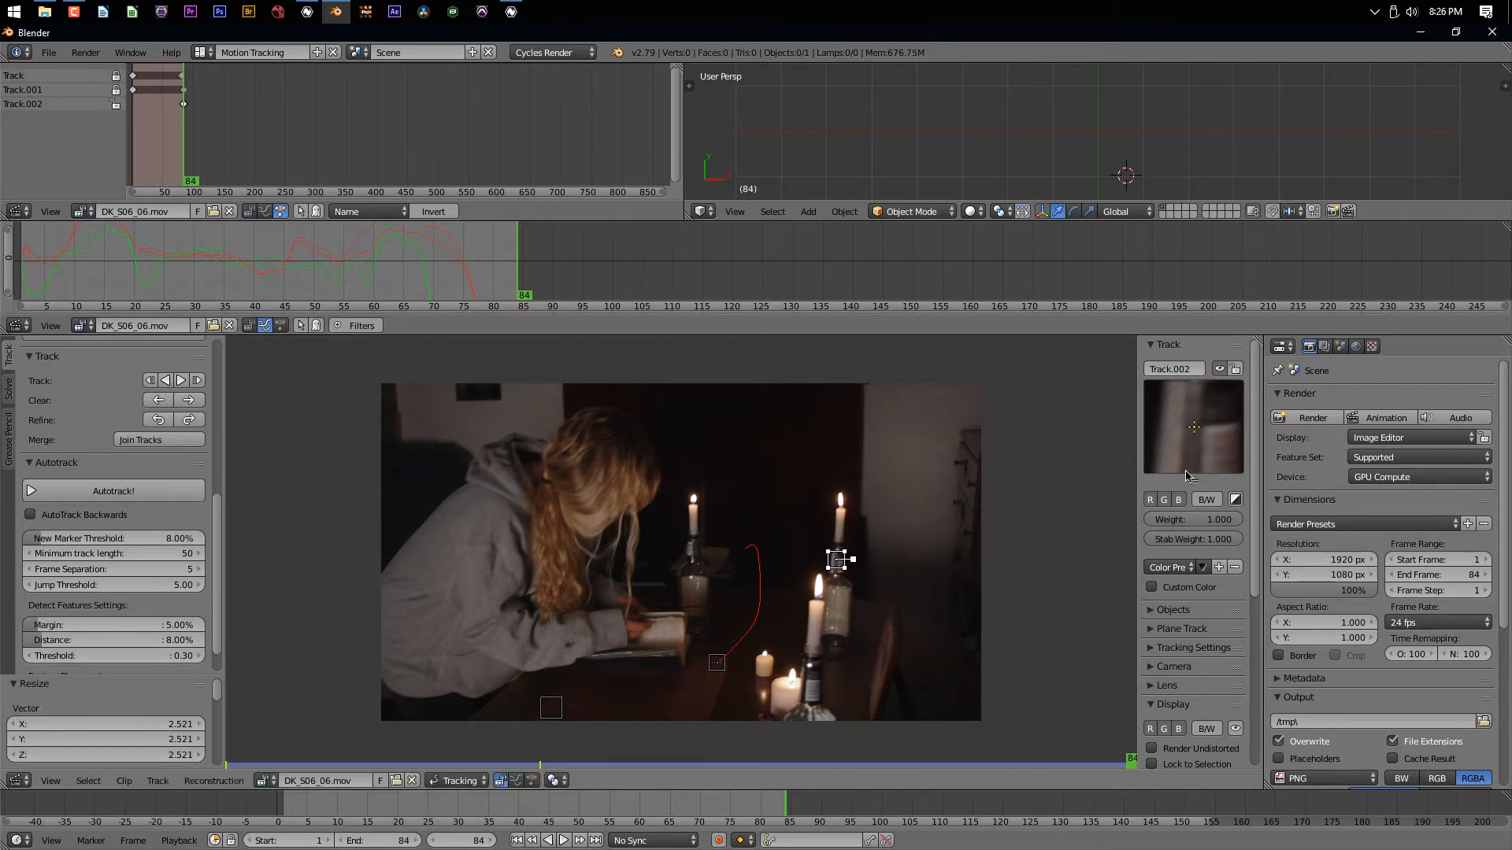
drag(1184, 454, 1174, 454)
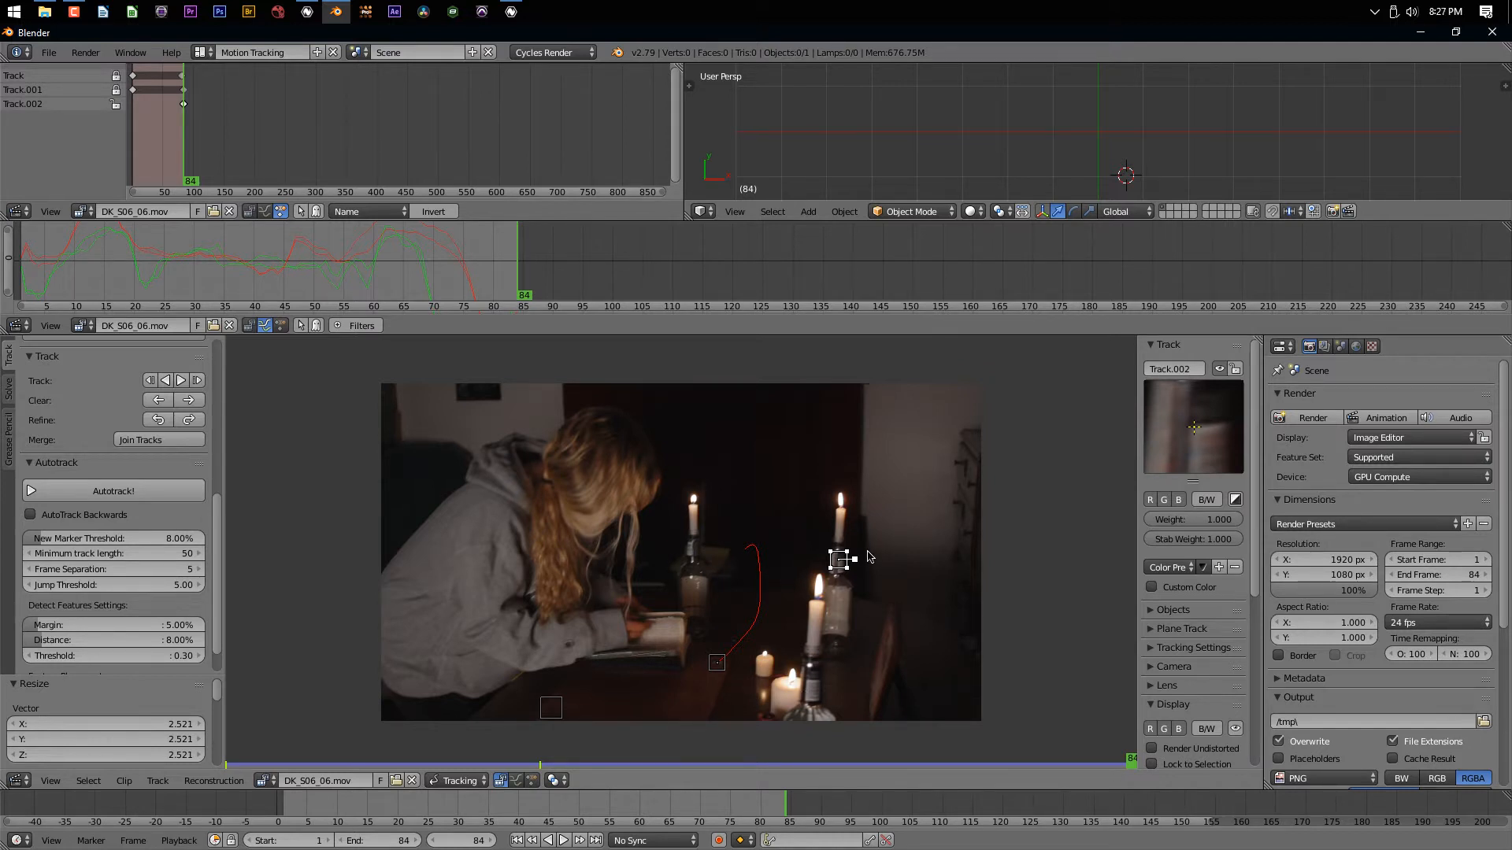
key(shift+ctrl+t)
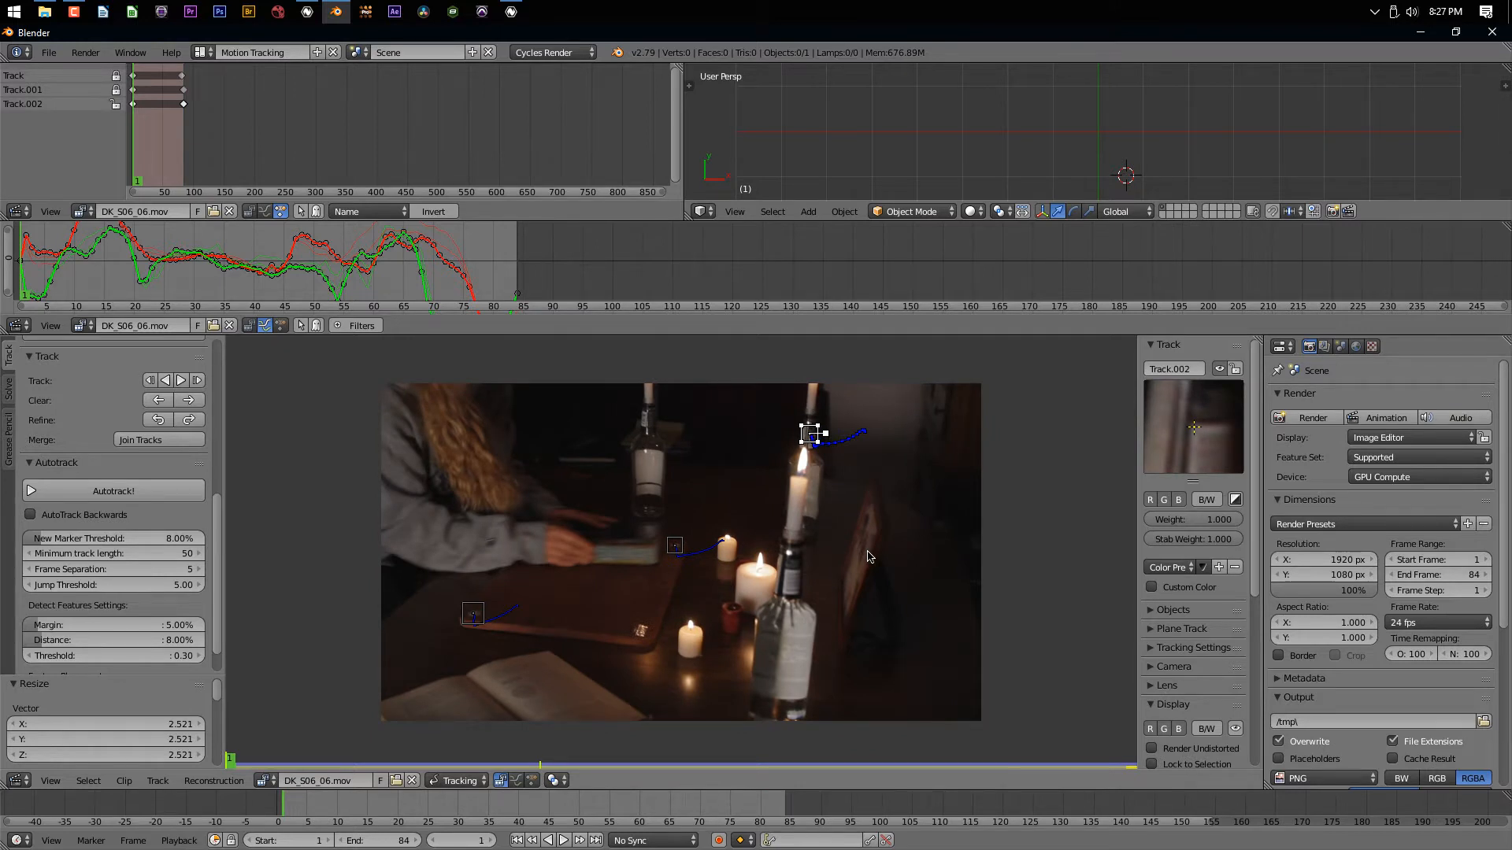
key(ctrl+l)
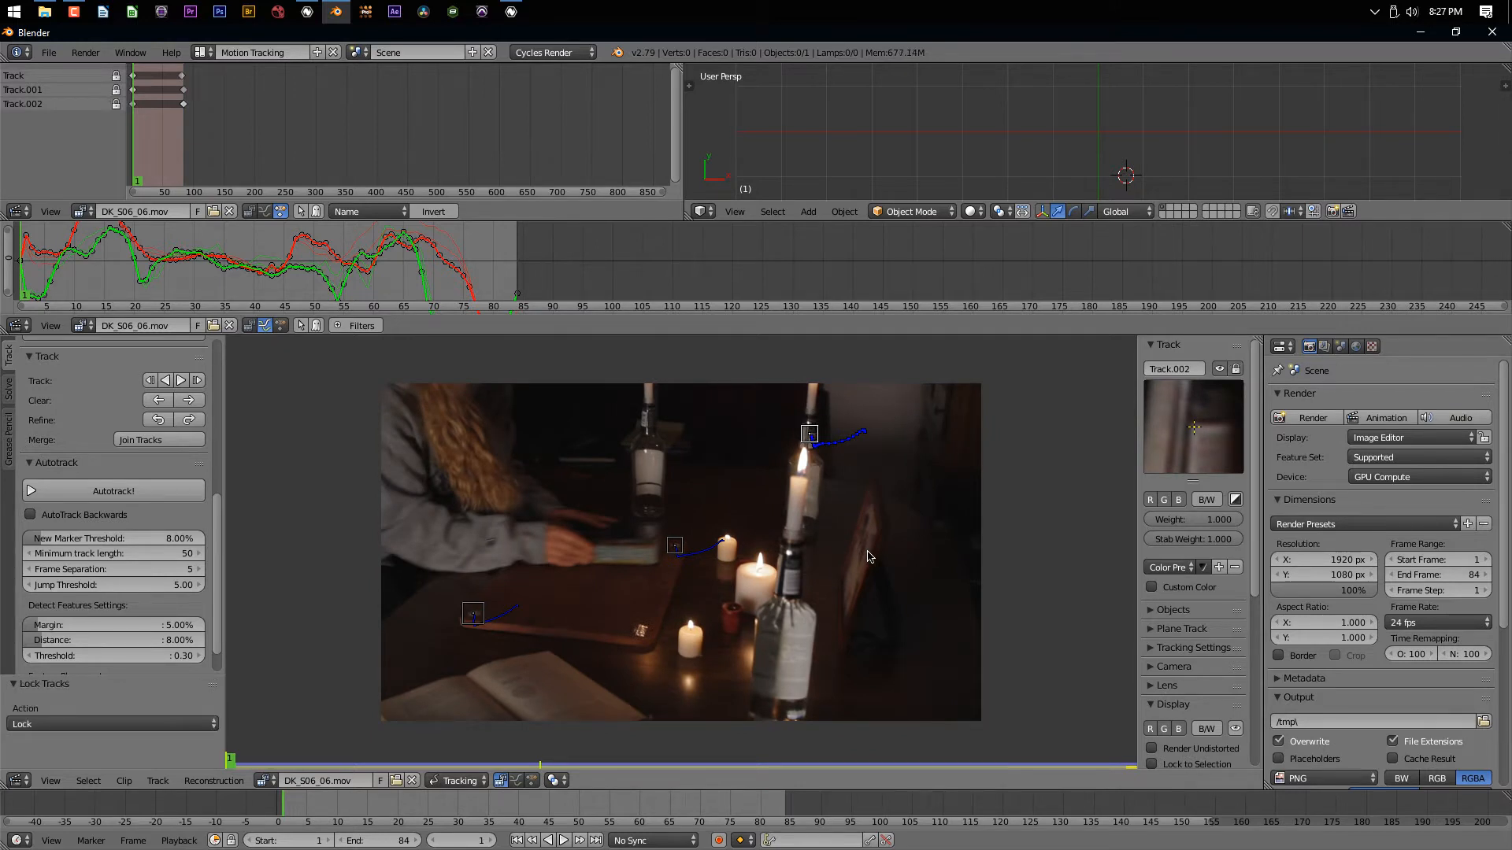
Add a marker on the front bottle's neck at frame 1, scale it about 3.16 times and track it forward
ctrl+click(787, 573)
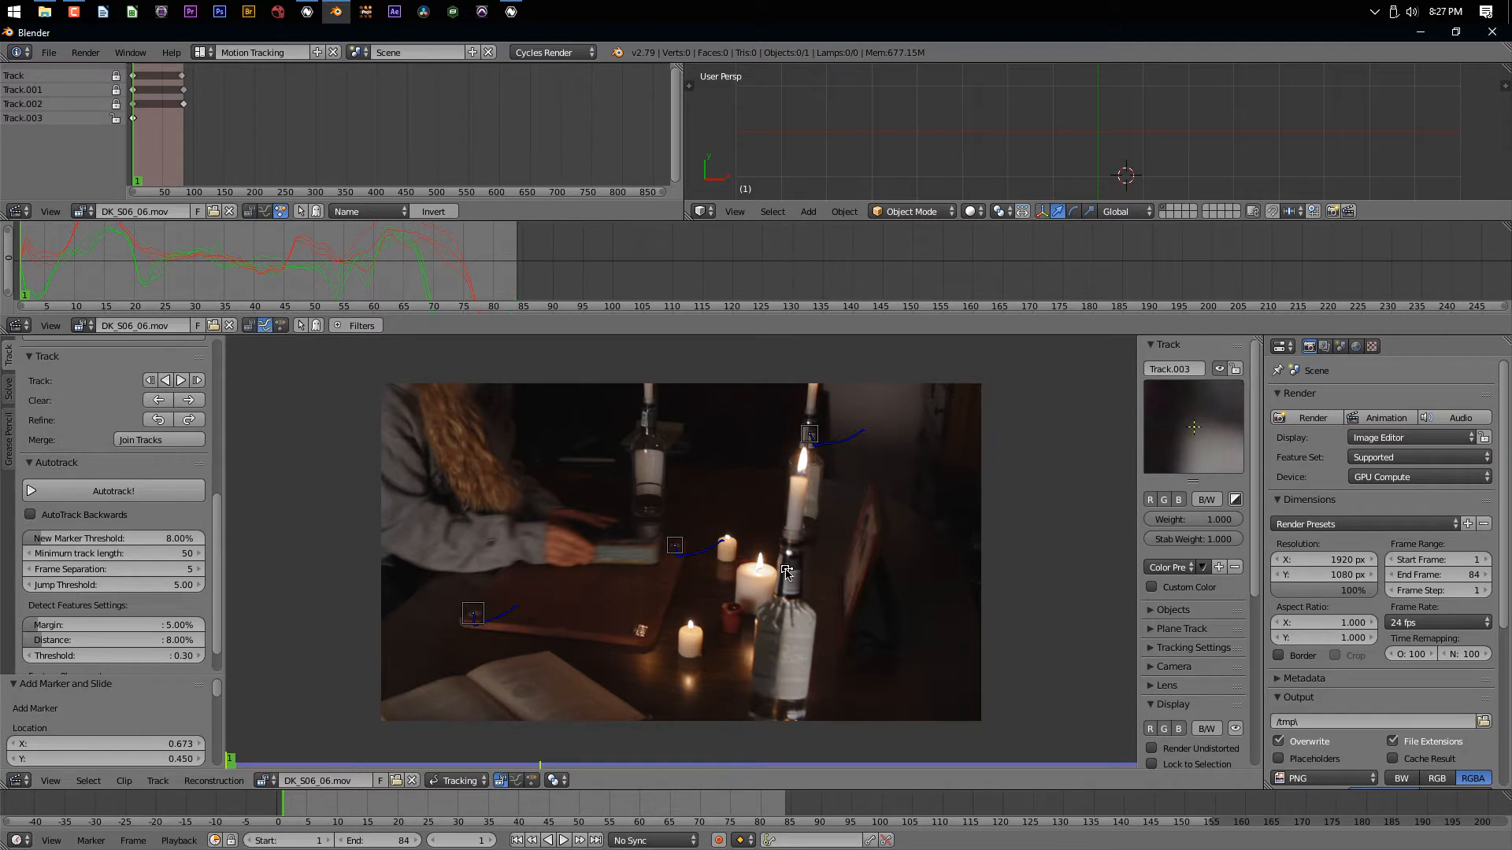
key(s)
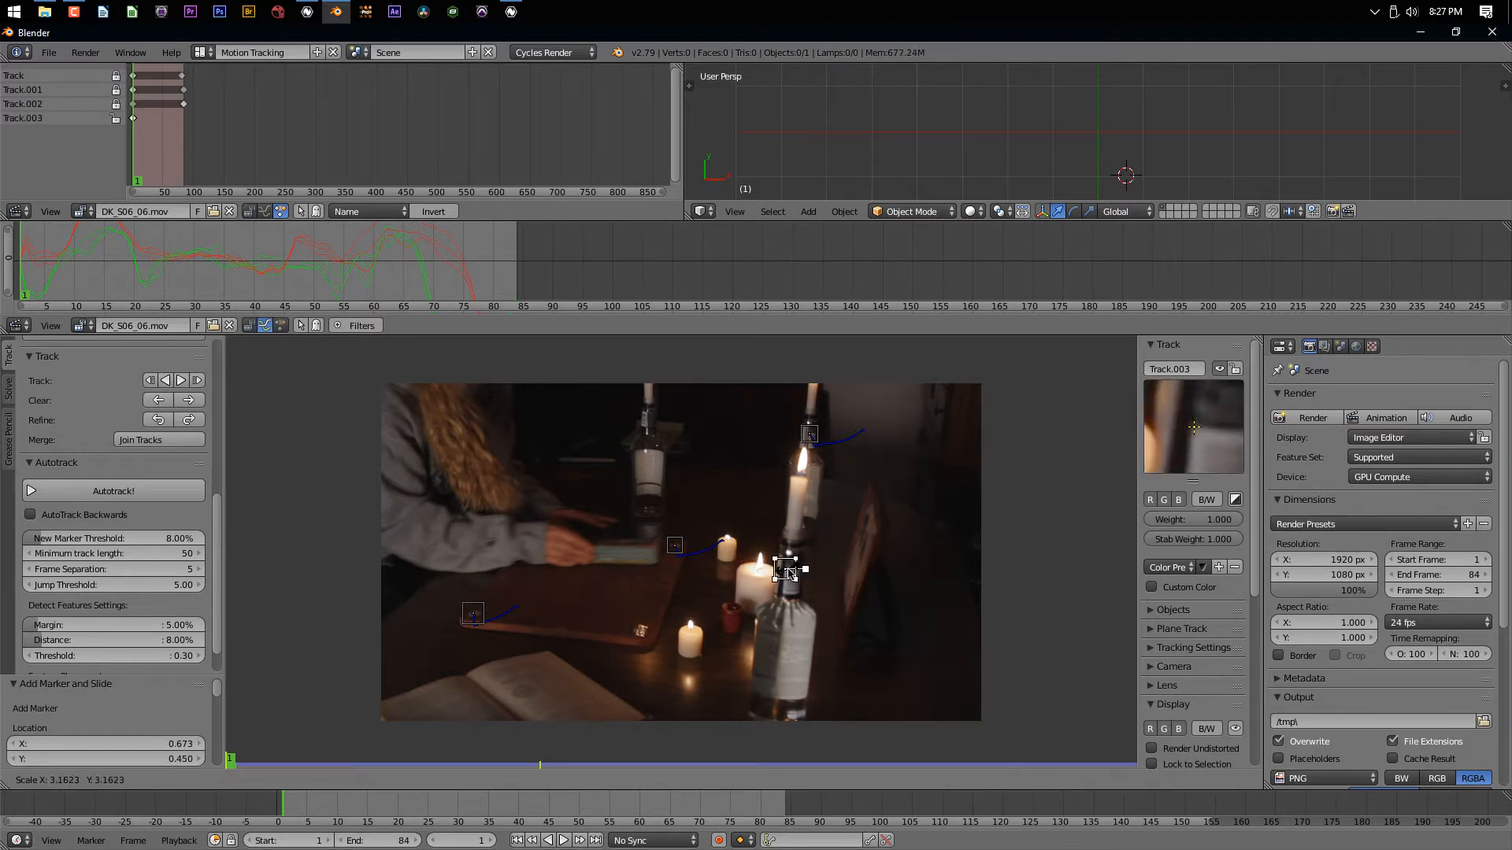
click(790, 573)
key(ctrl+t)
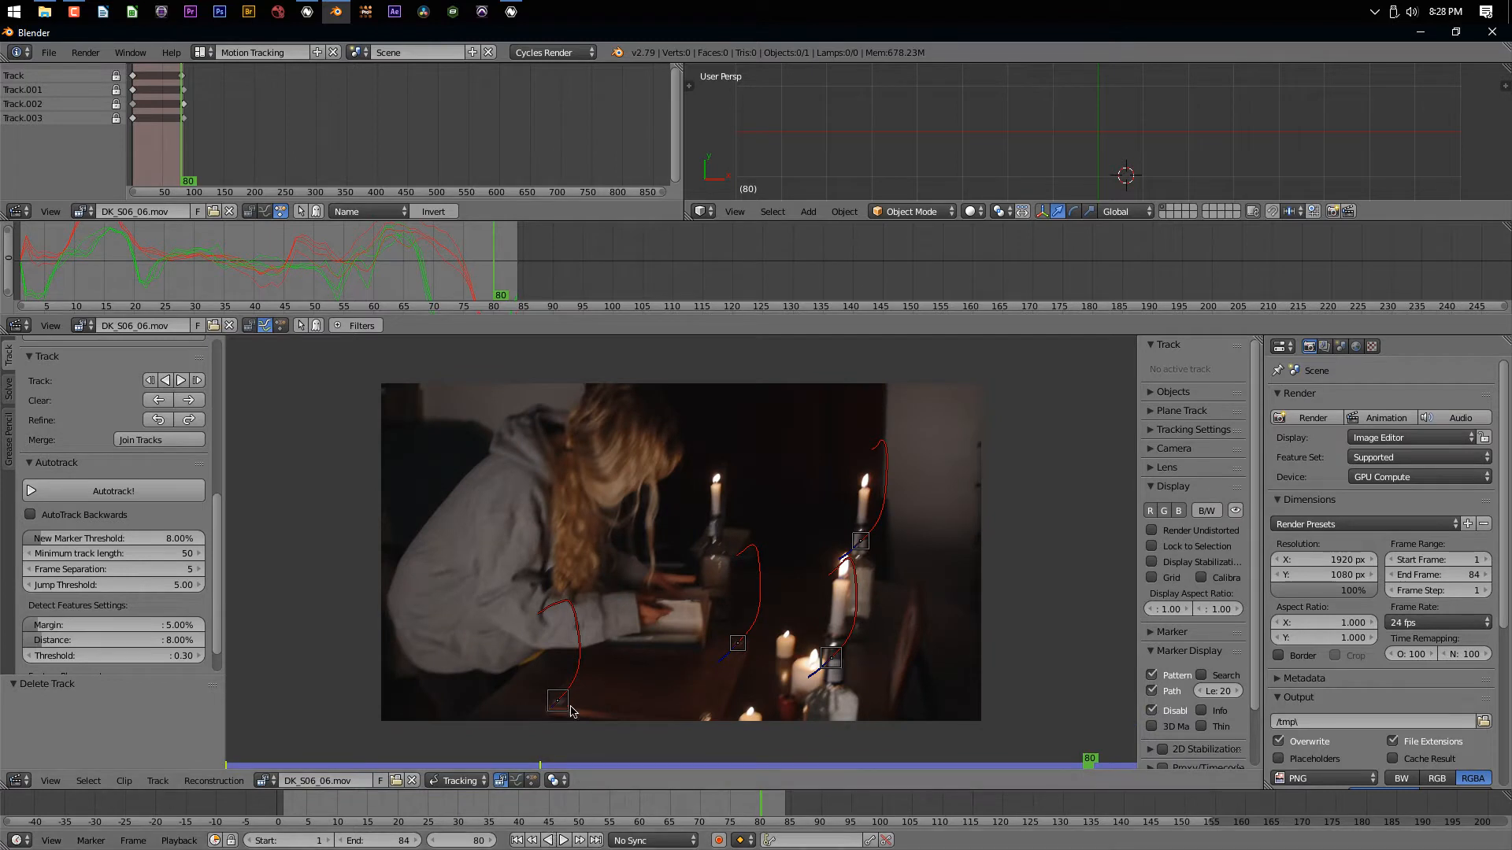
Track the wooden board's near right corner forward from frame 1 using a marker scaled about 4.41 times, and lock the track
click(518, 840)
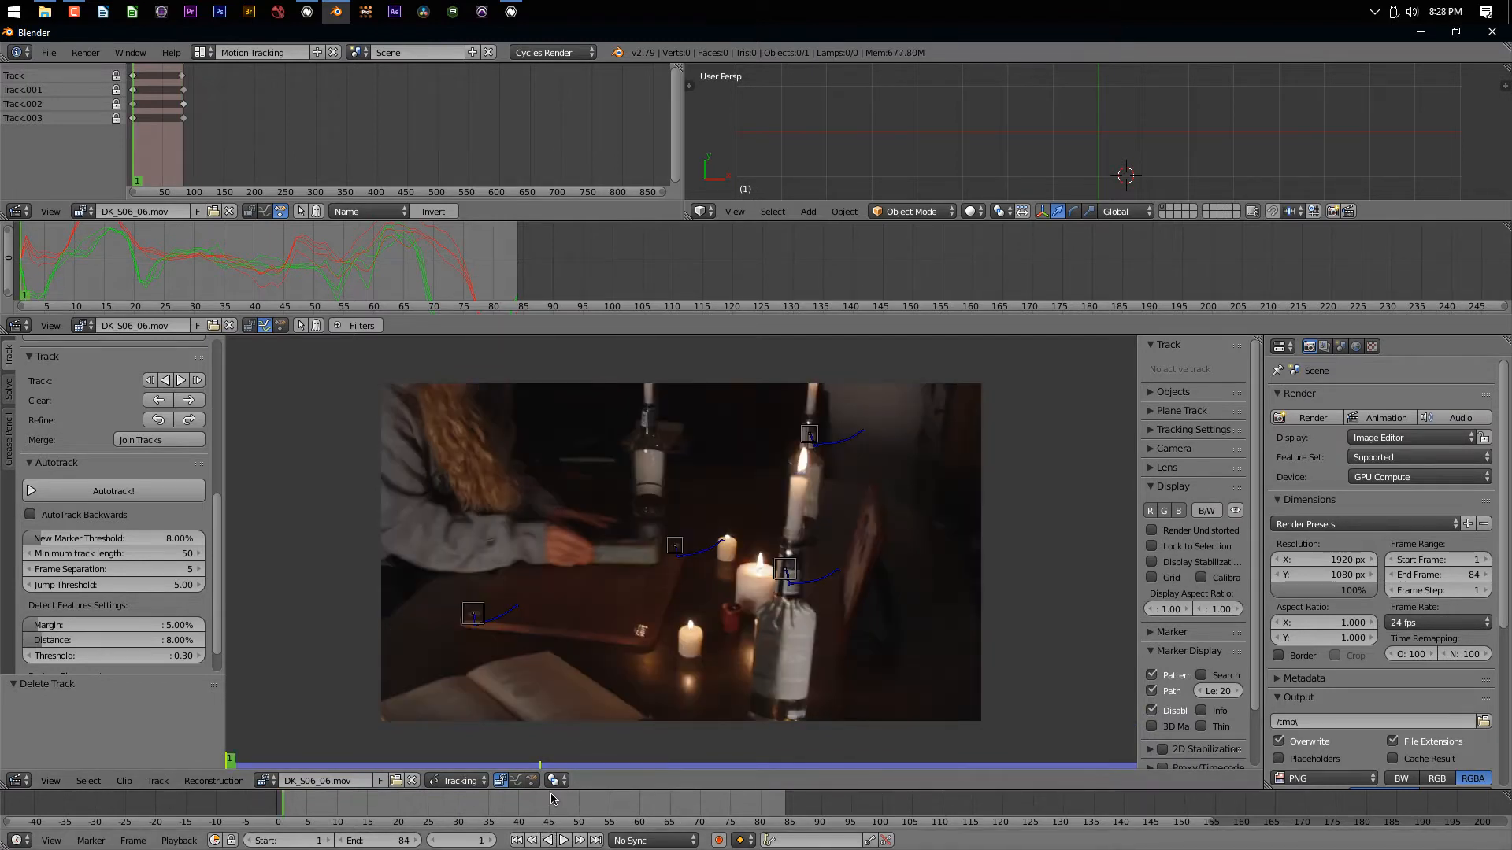
ctrl+click(639, 630)
key(s)
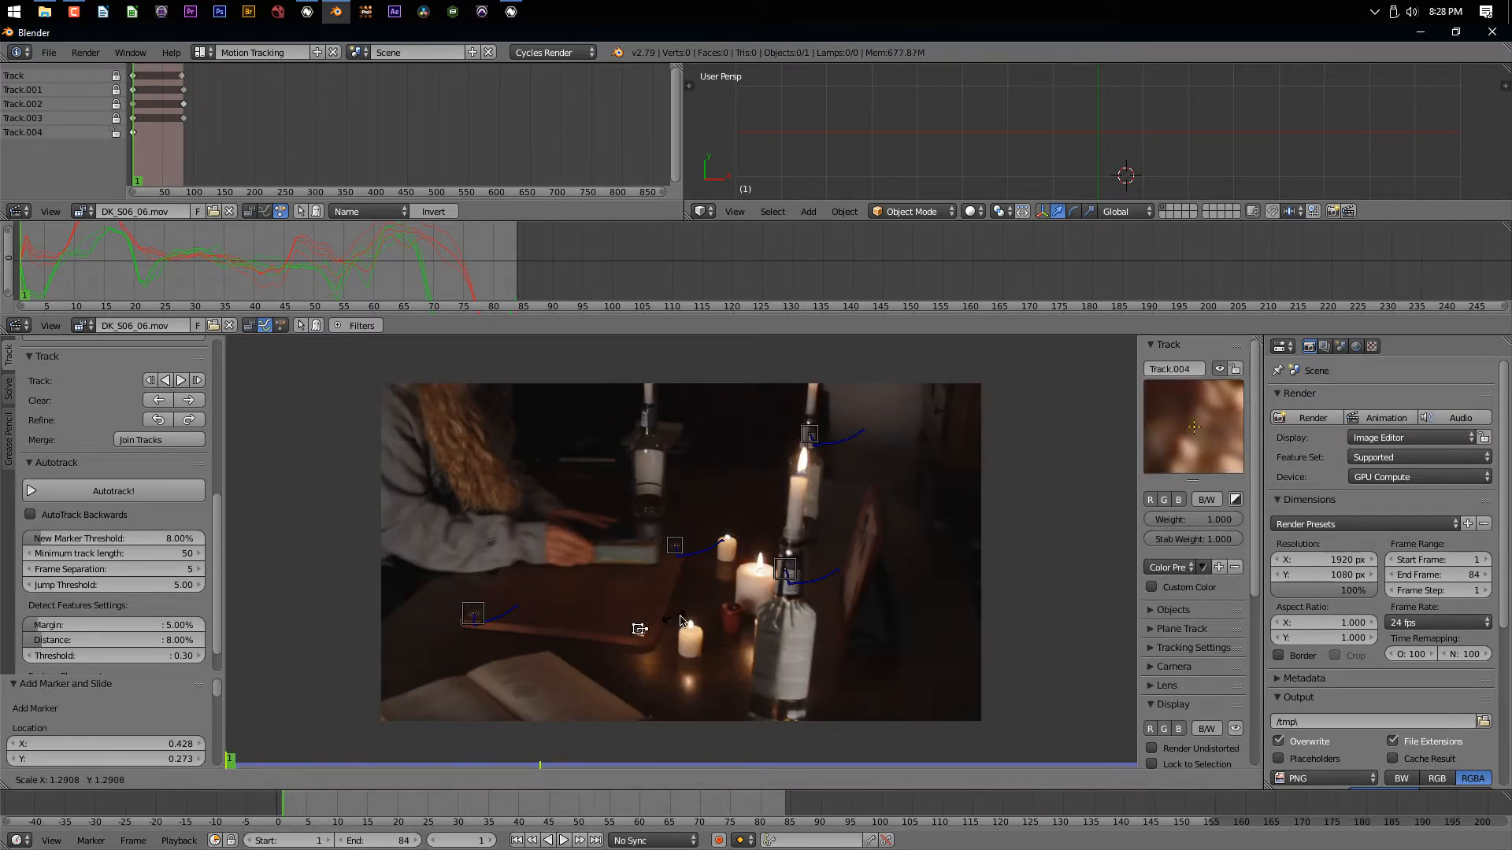
click(768, 615)
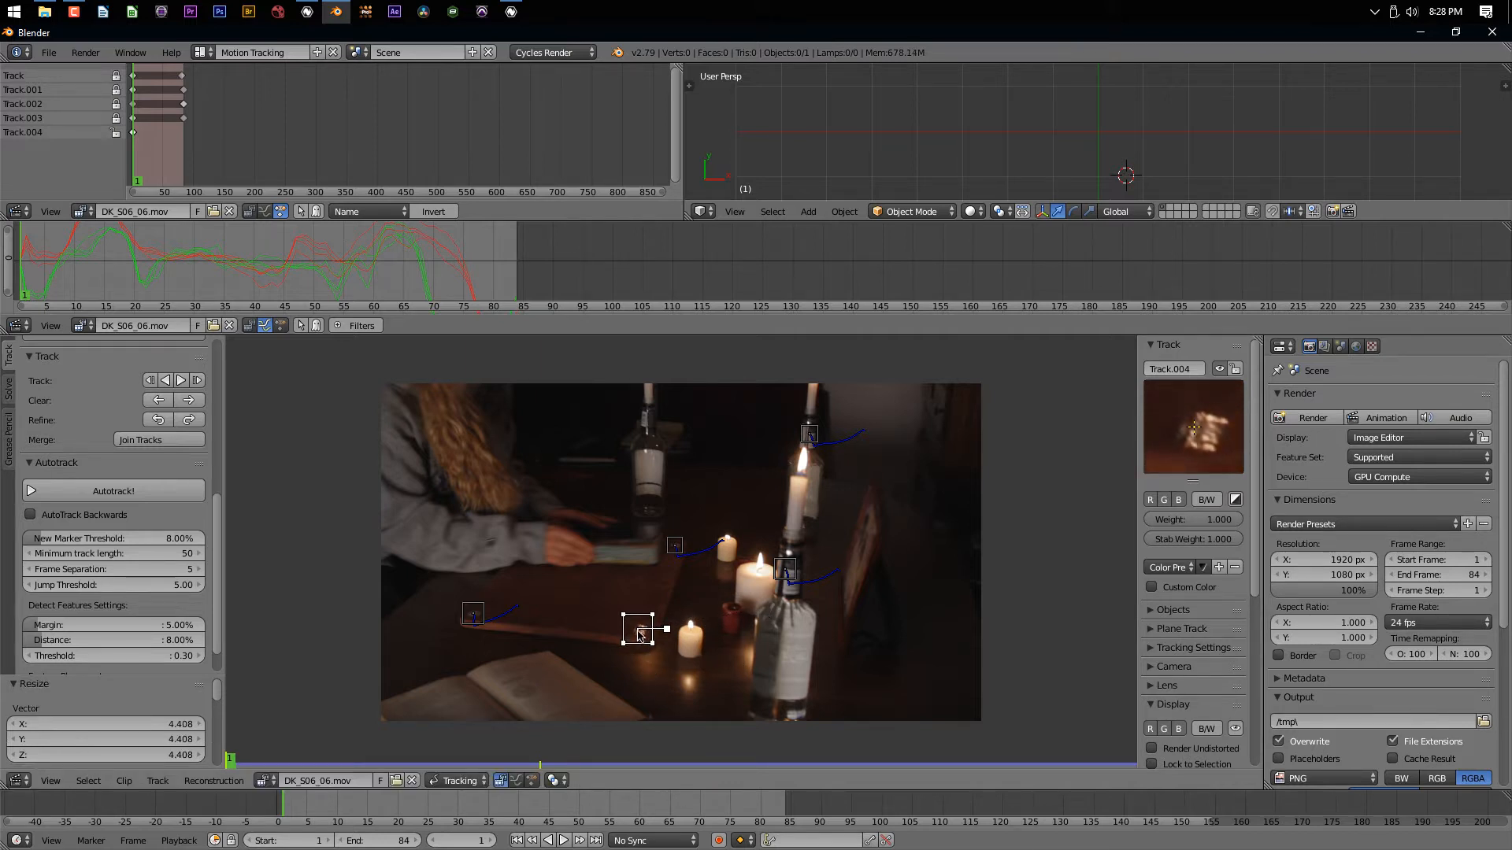
key(ctrl+t)
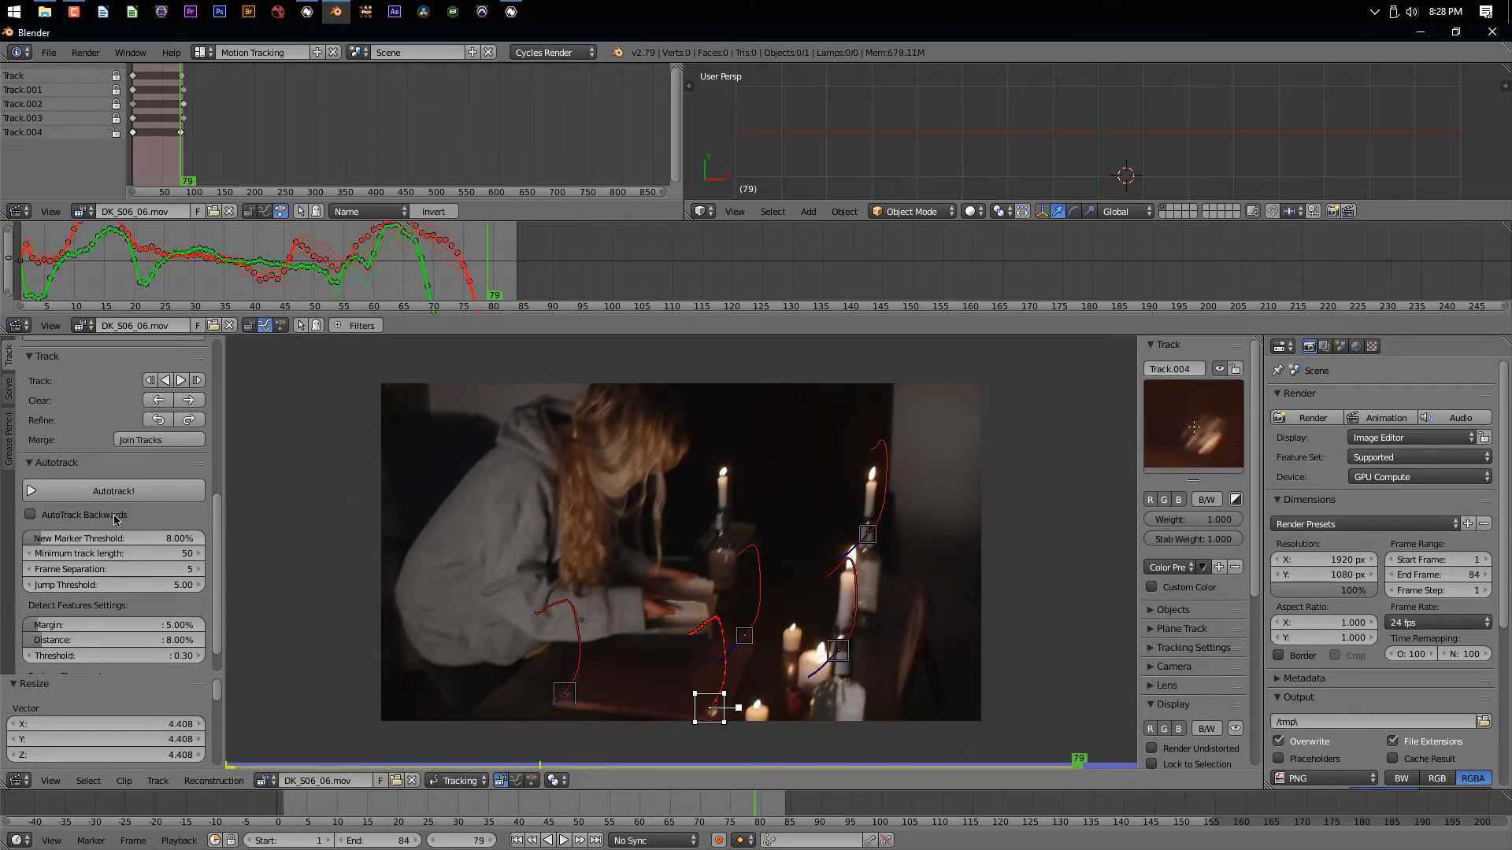
scroll(116, 518, up, 8)
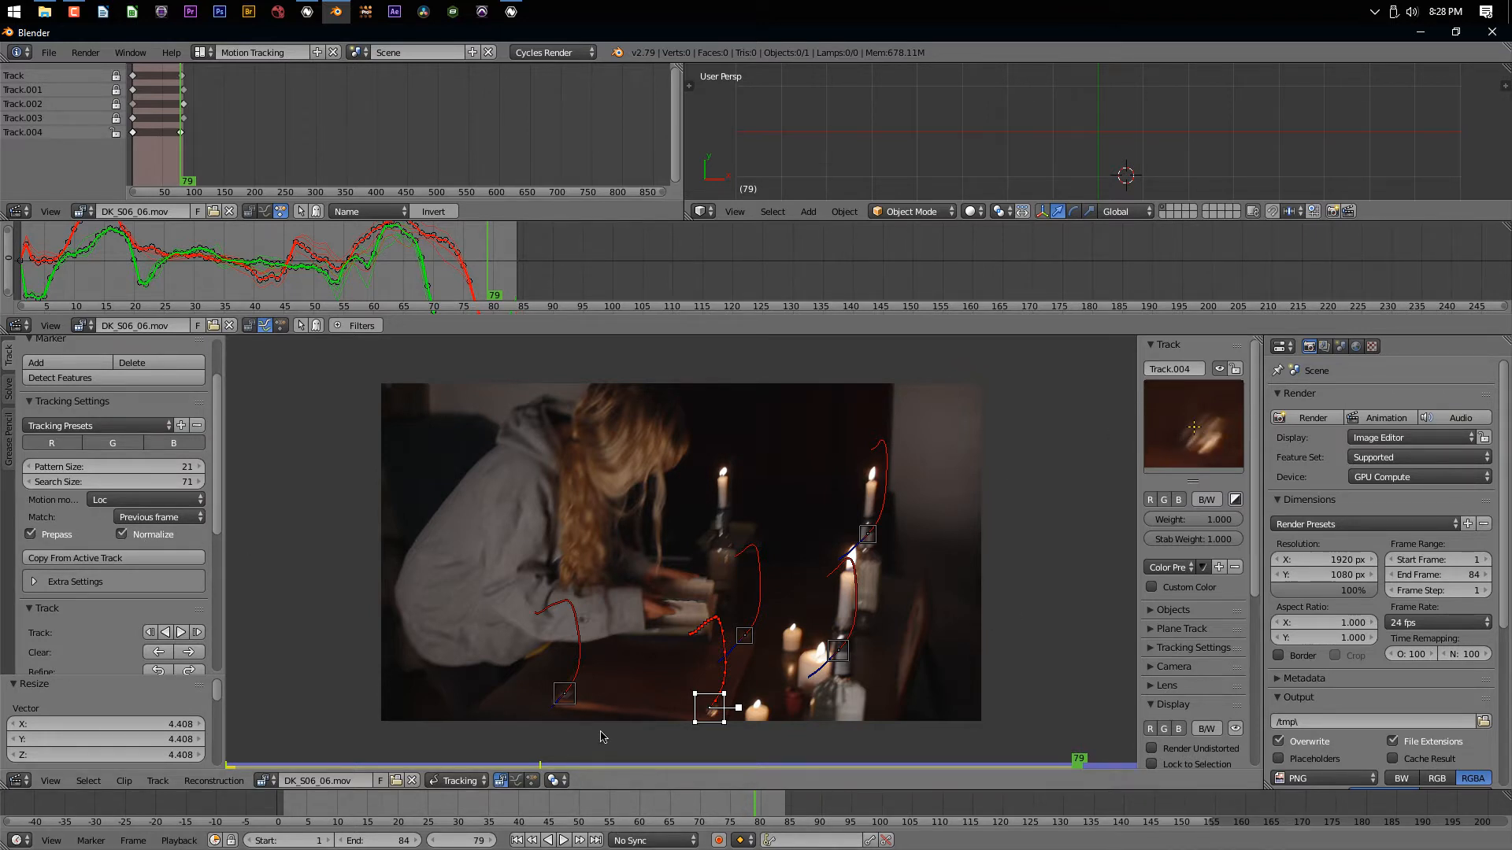
key(ctrl+l)
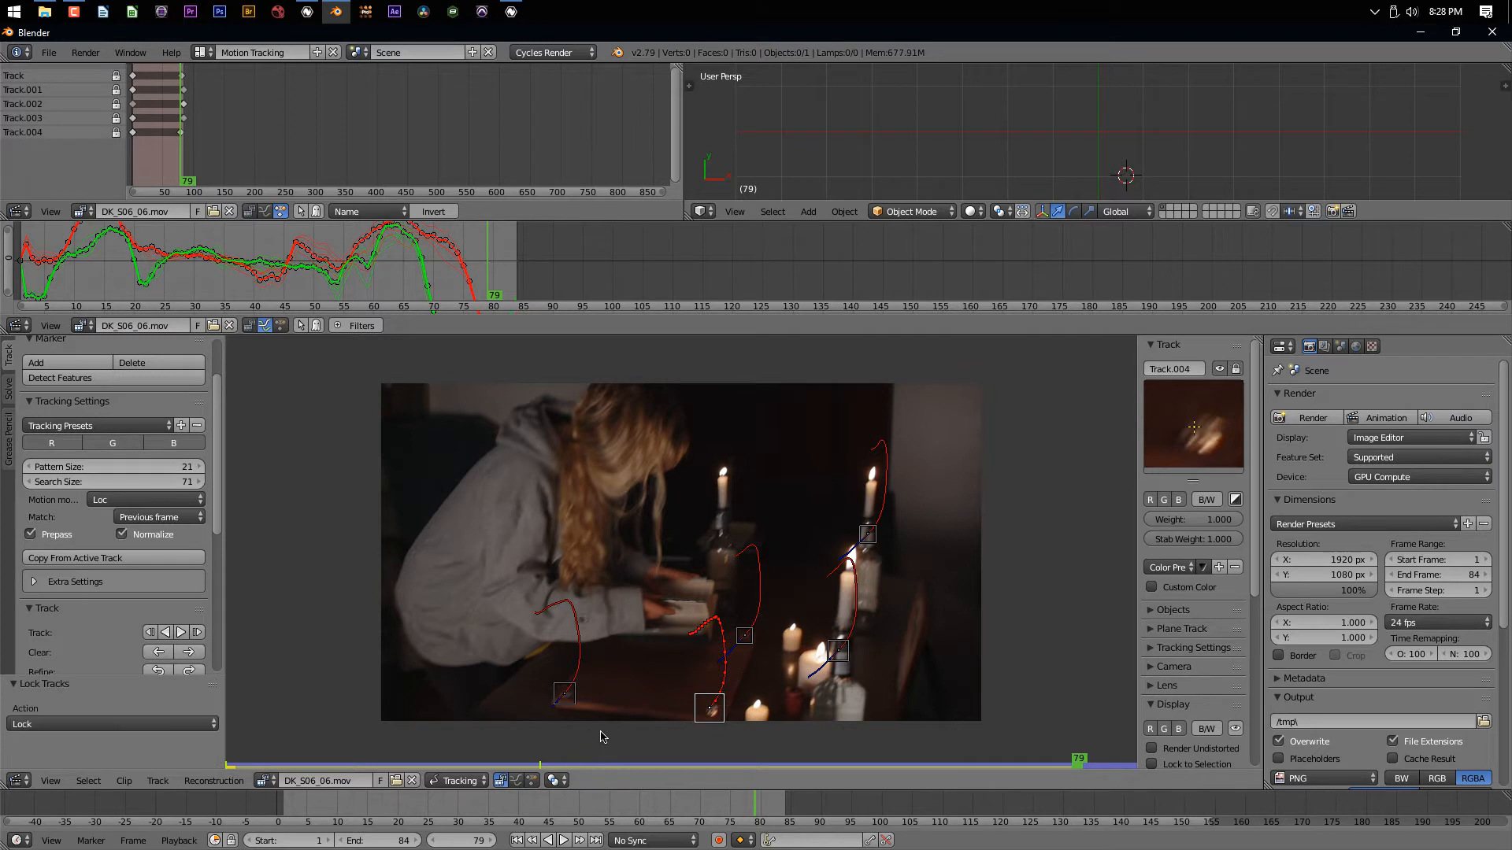
Add a marker on the open book's page at frame 1, scale it about 4.08 times, nudge its position and track it forward
click(516, 841)
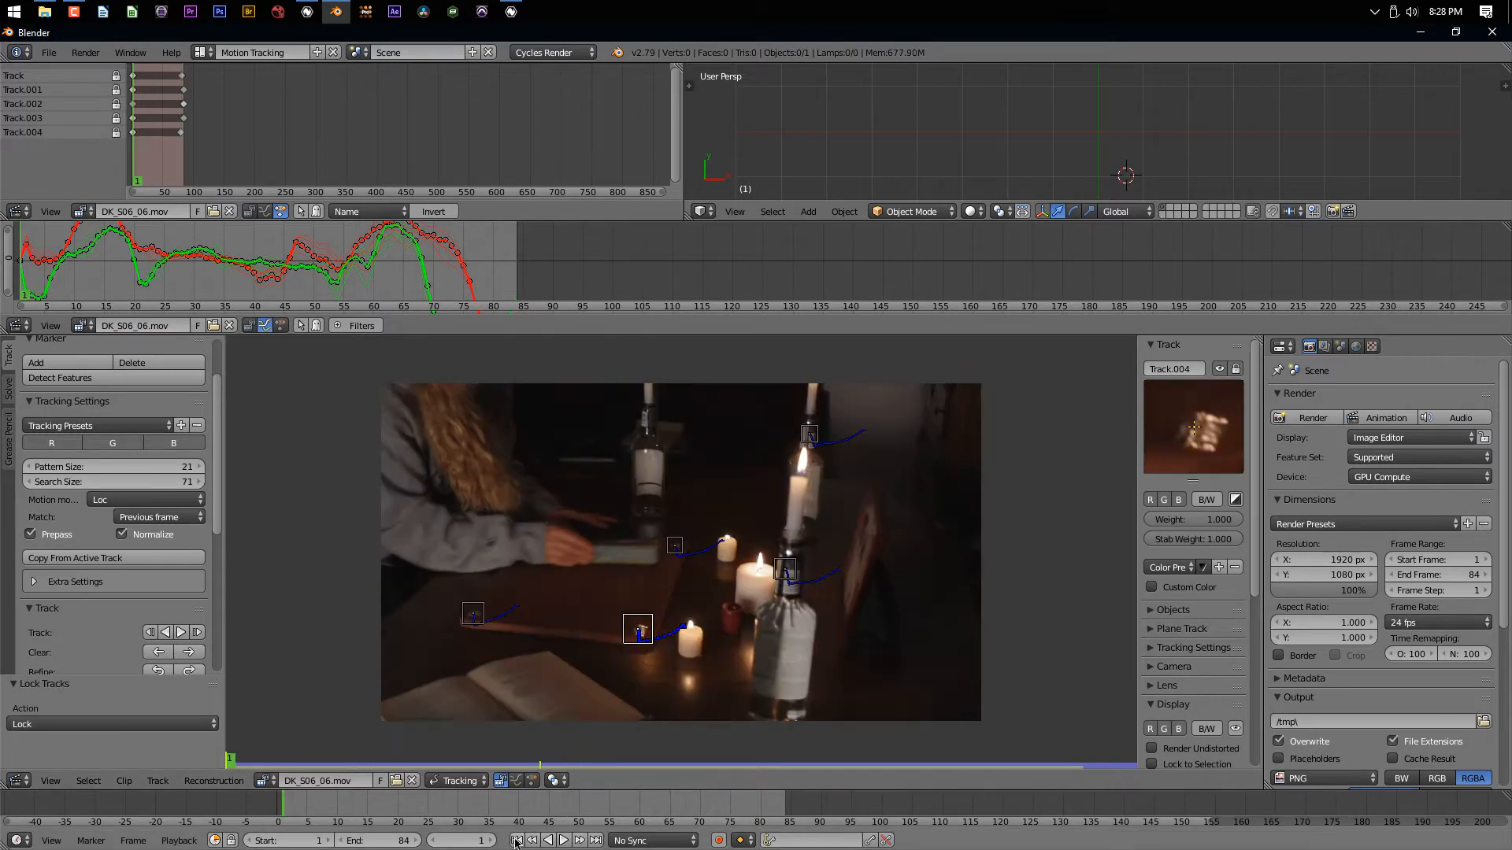
ctrl+click(523, 691)
key(s)
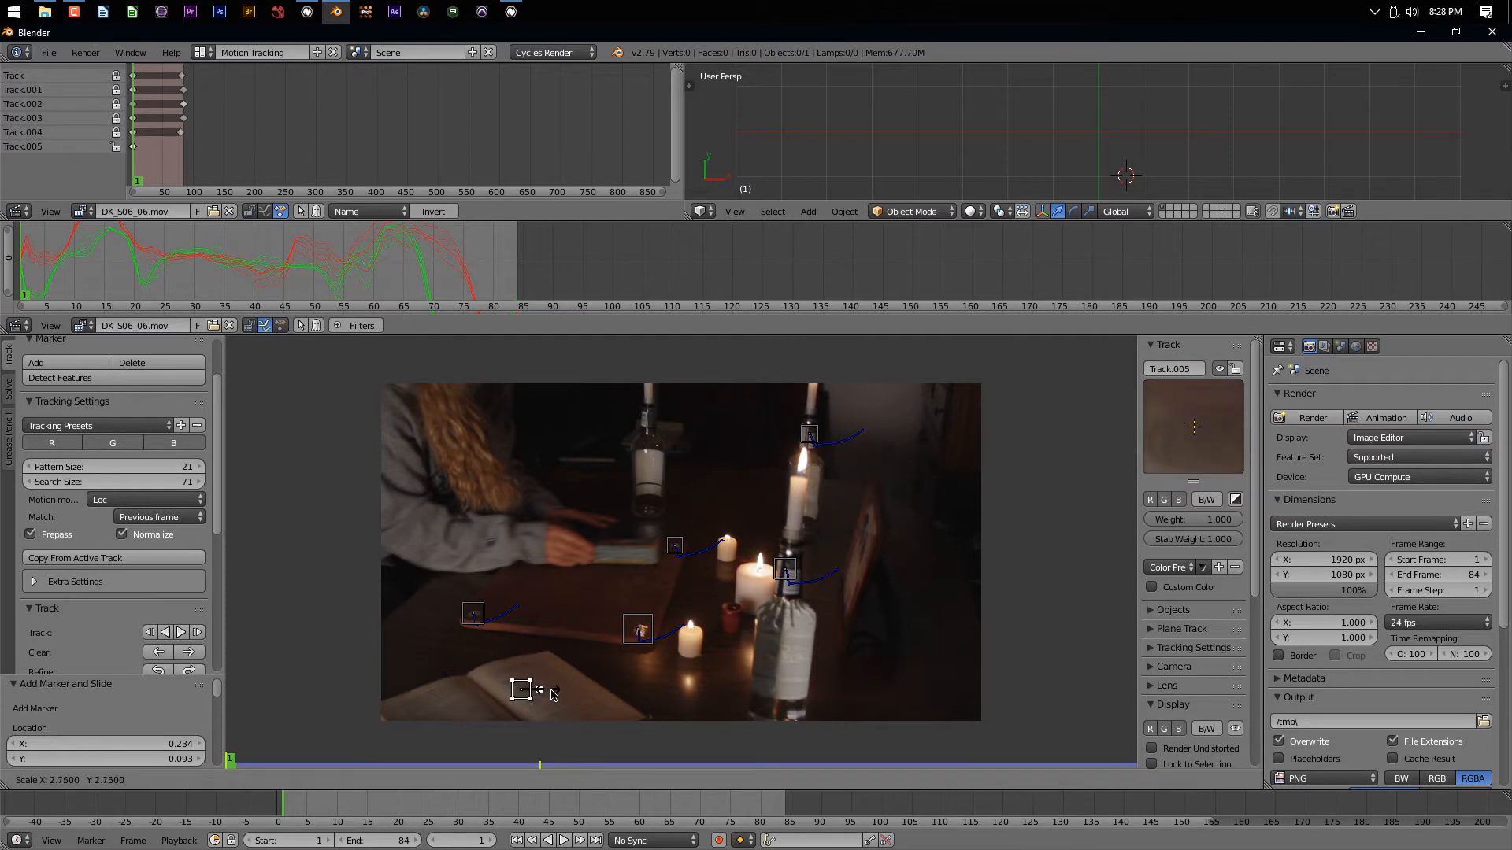
click(563, 695)
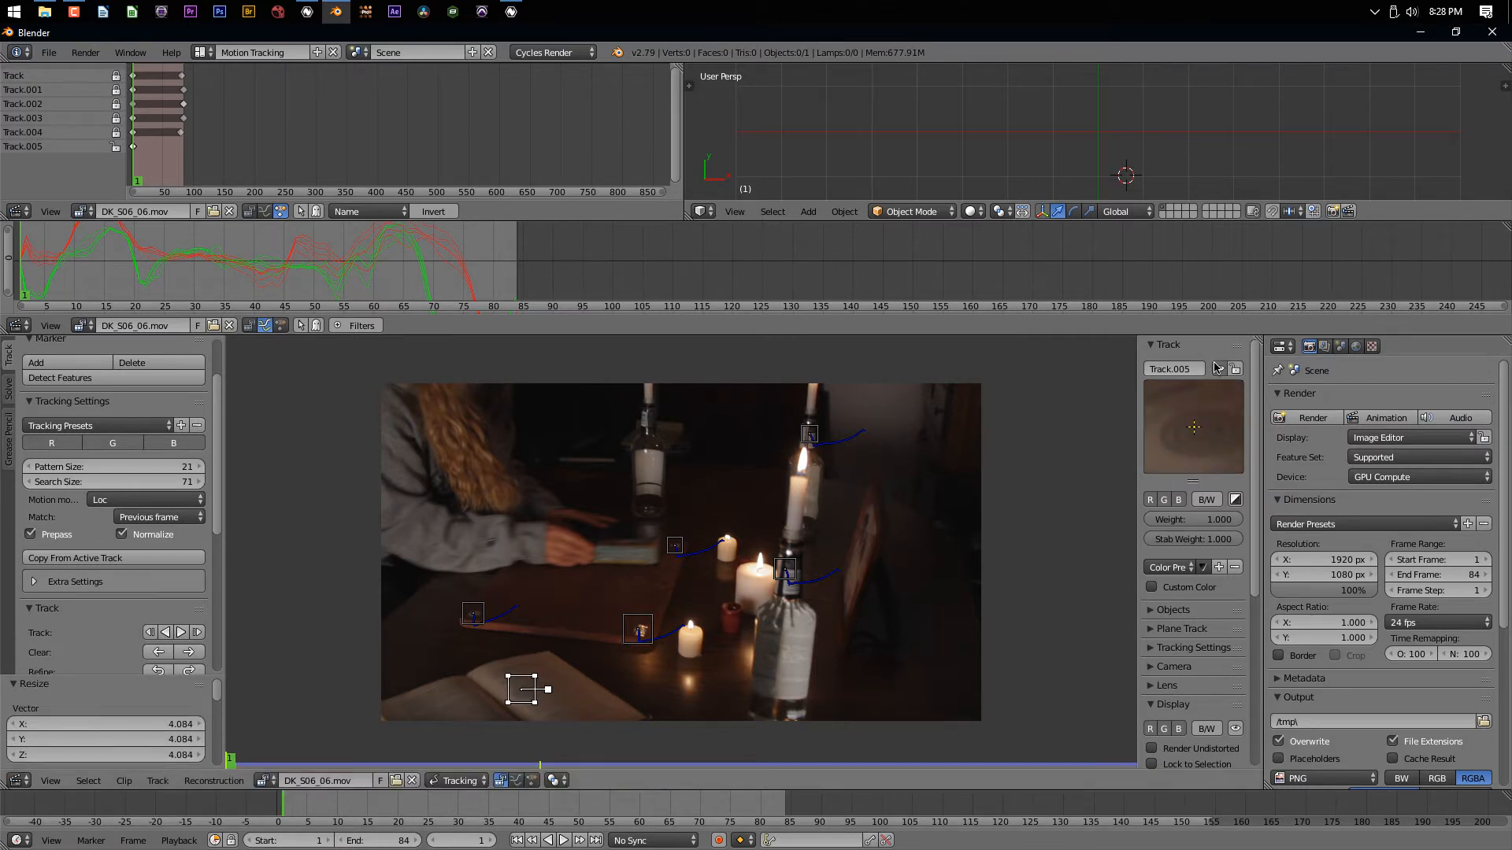
drag(1223, 463, 1218, 459)
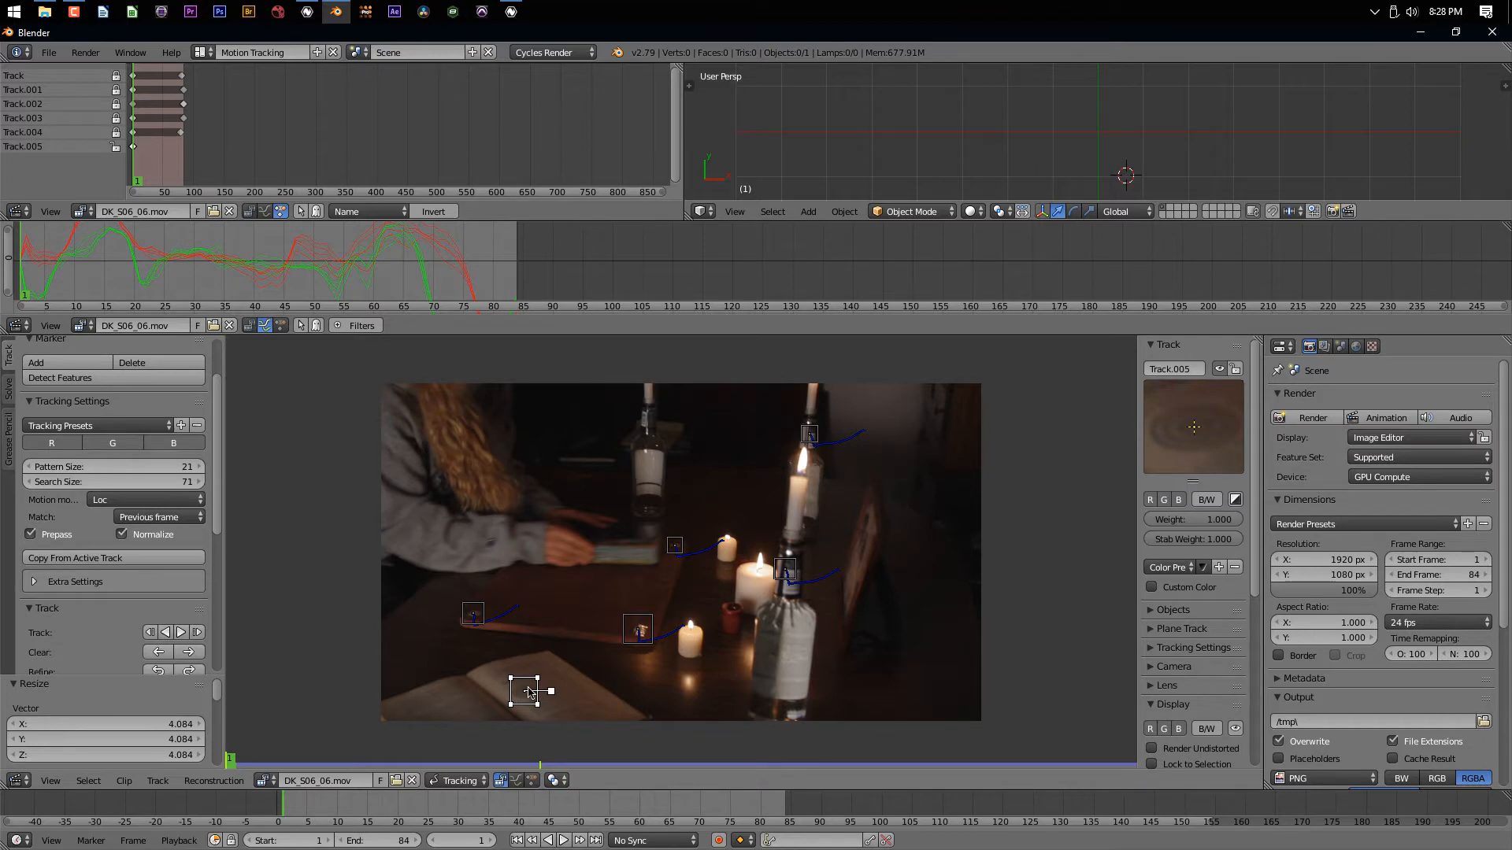
key(ctrl+t)
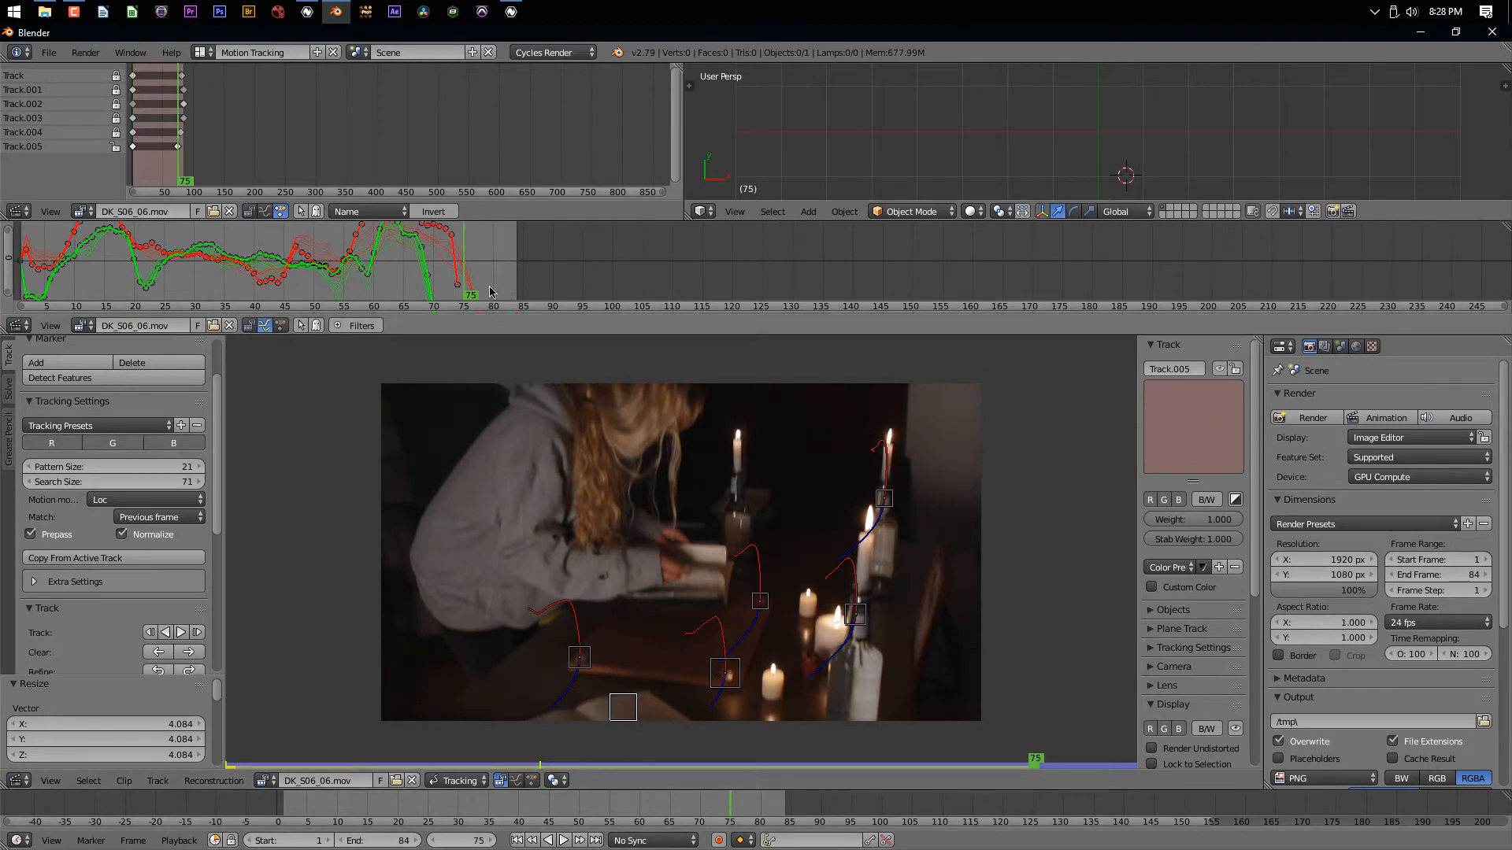
Clear the book page track's remaining path after frame 74 and lock the track
key(Left)
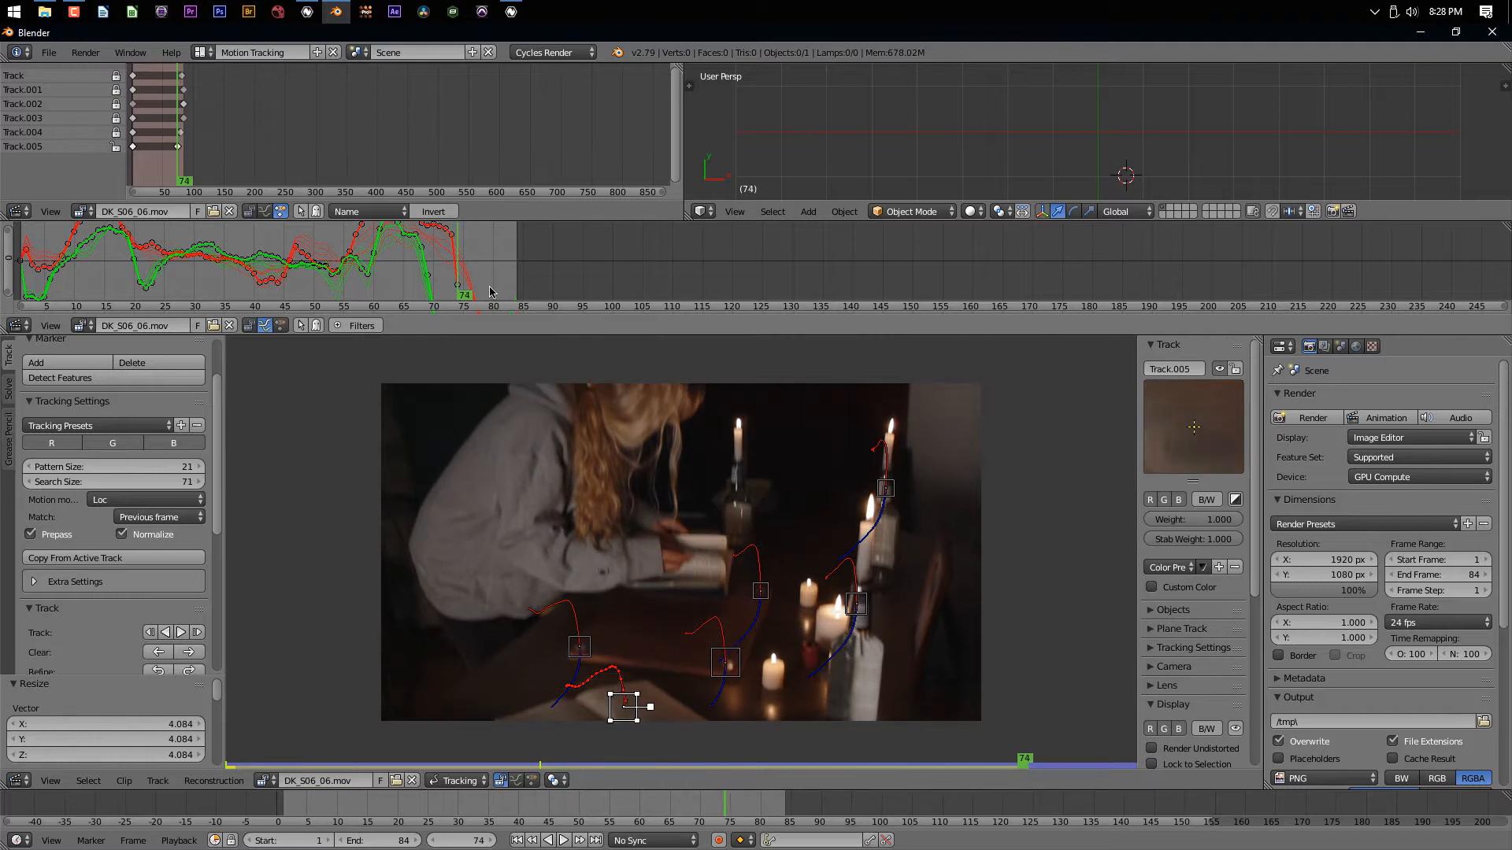
click(188, 652)
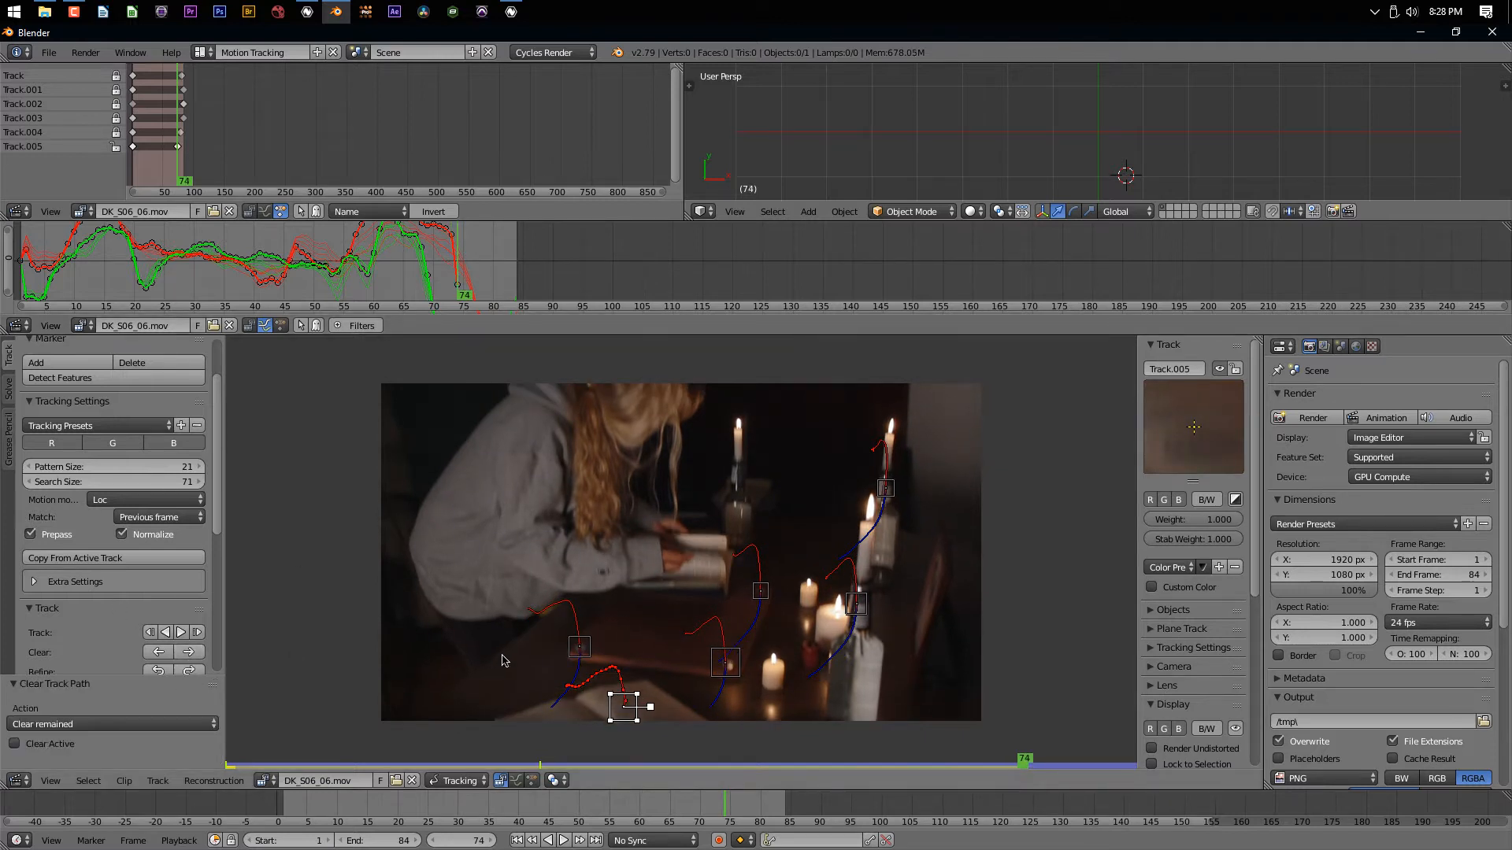
key(ctrl+l)
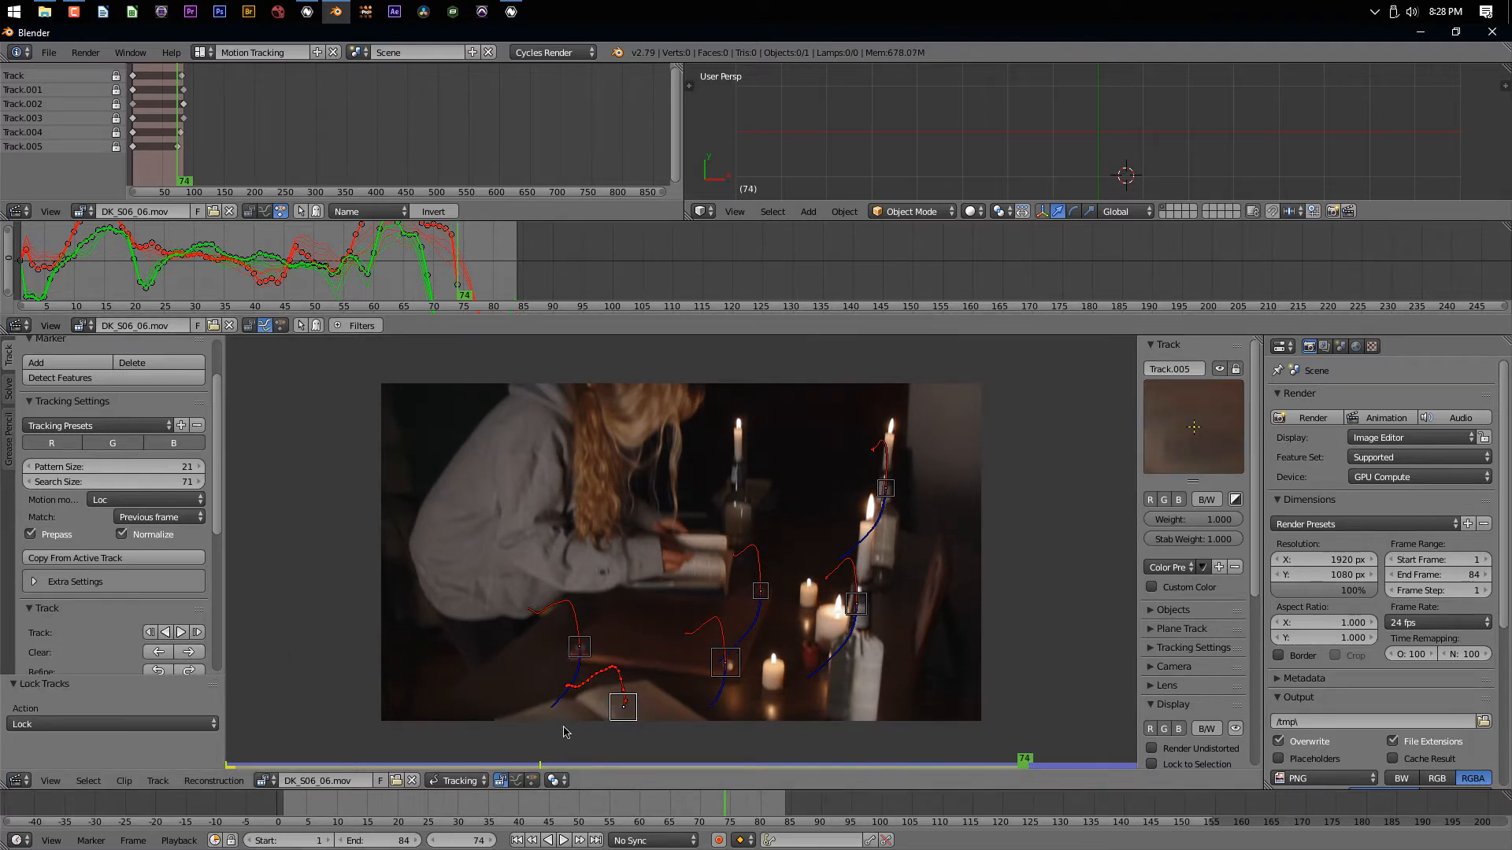
Add a marker on the open book's far corner at frame 1, scale it about 1.63 times and track it forward
click(515, 840)
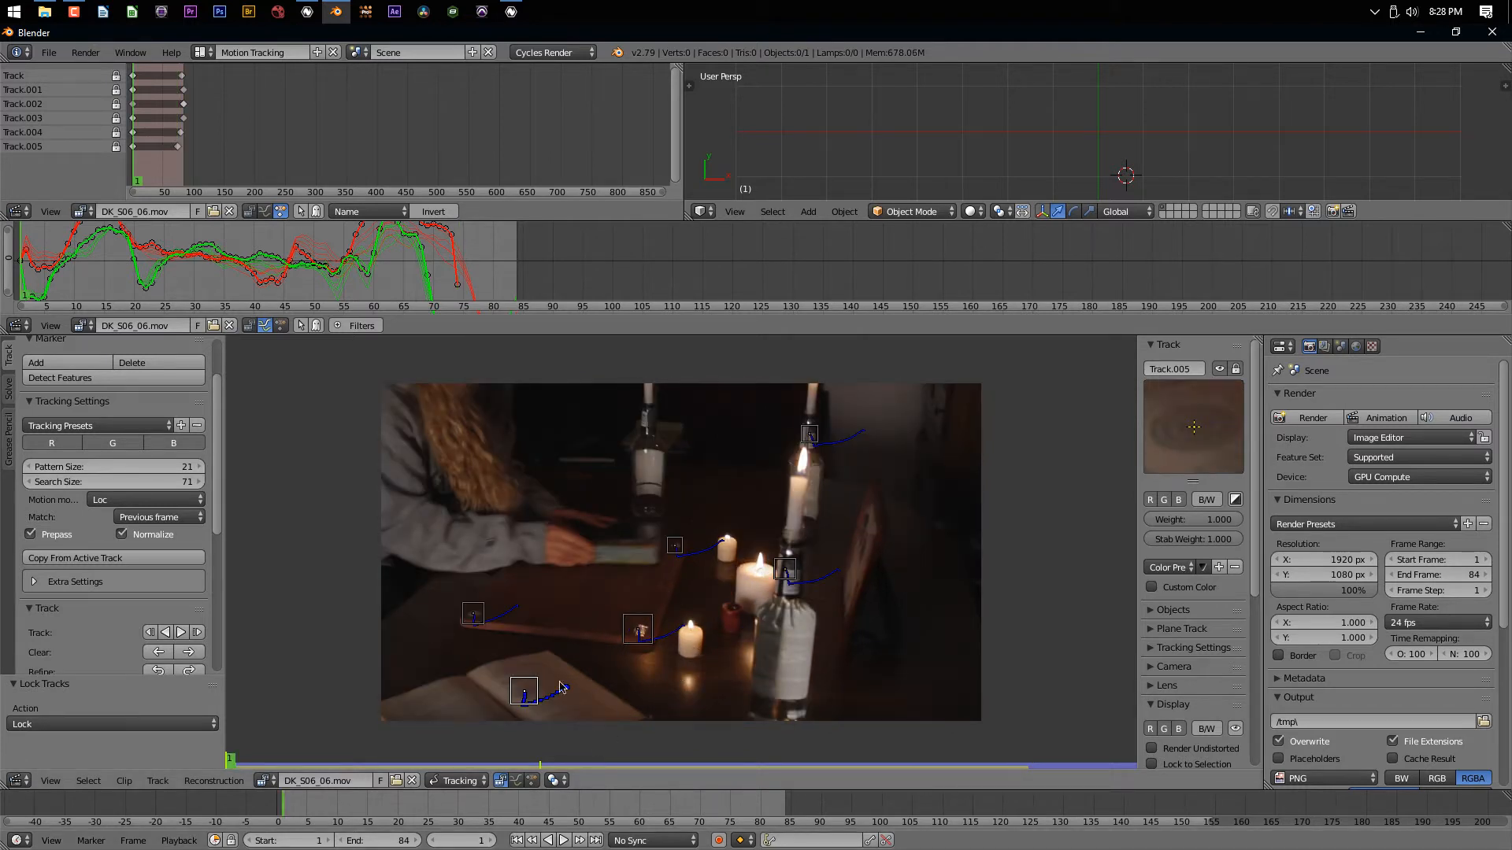
ctrl+click(549, 651)
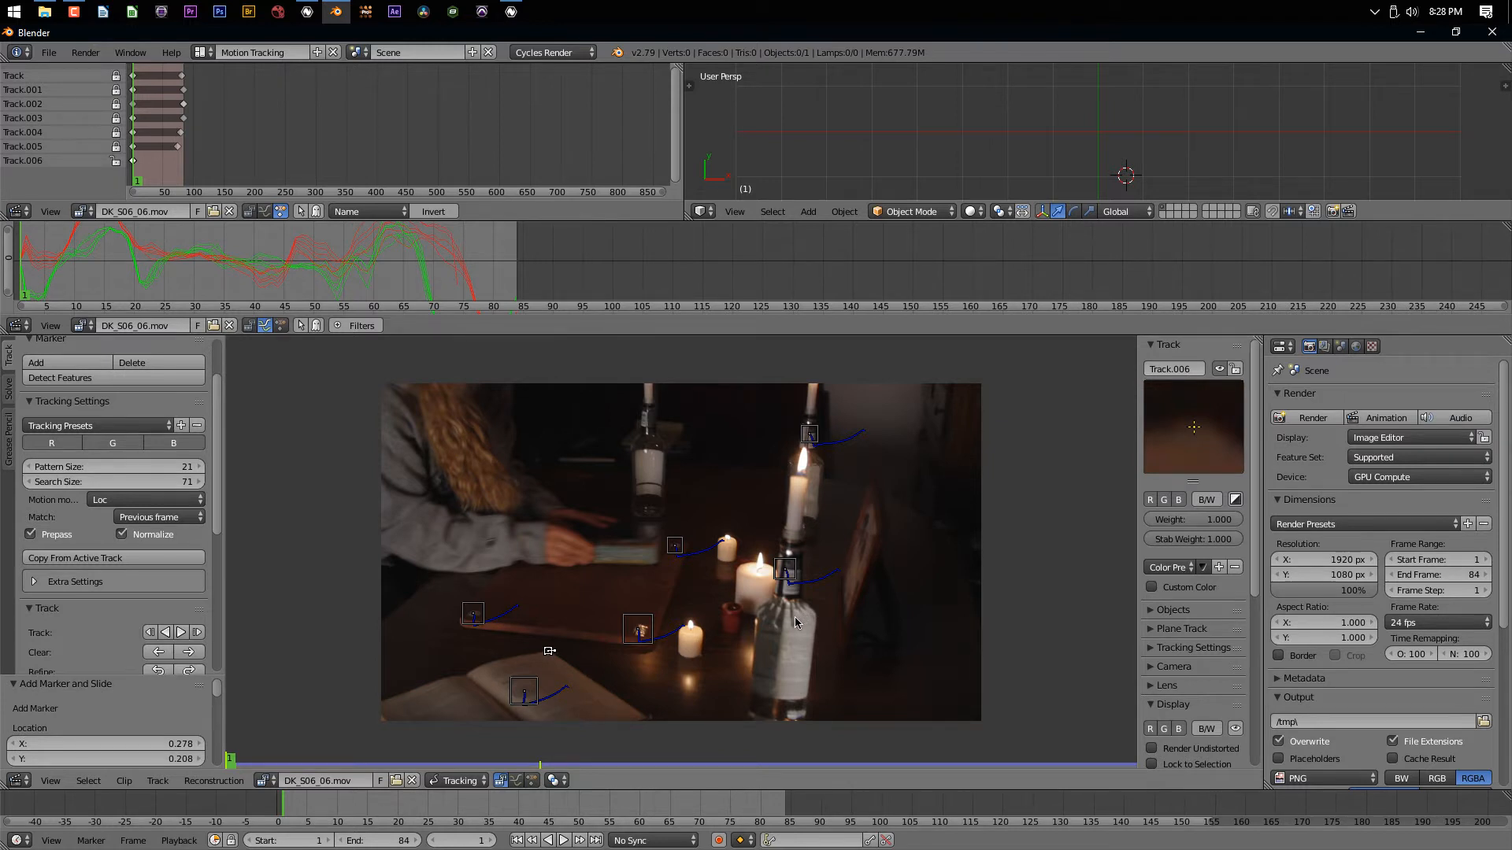
key(s)
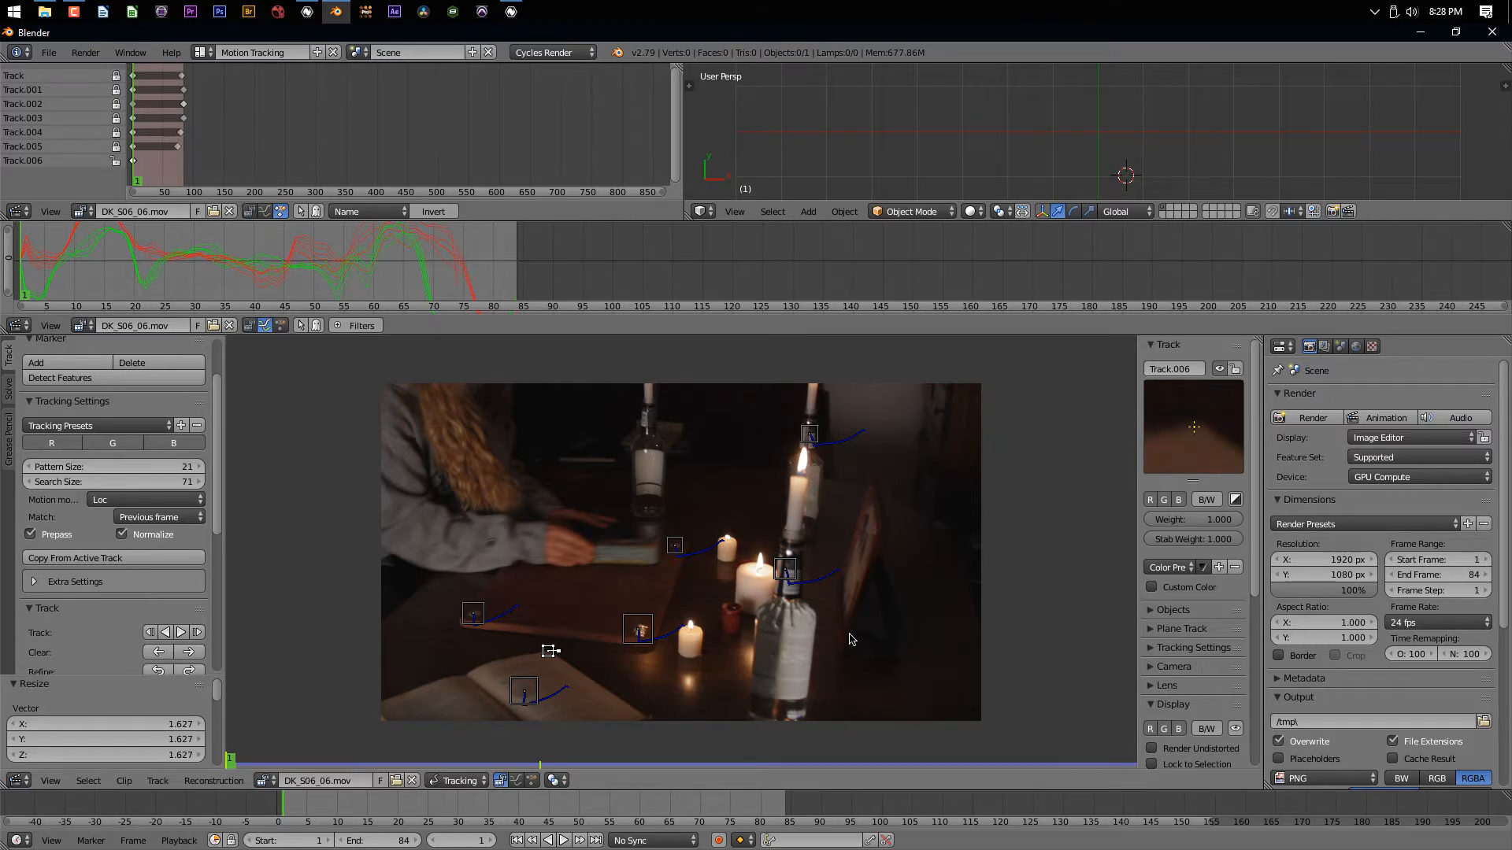
key(ctrl+t)
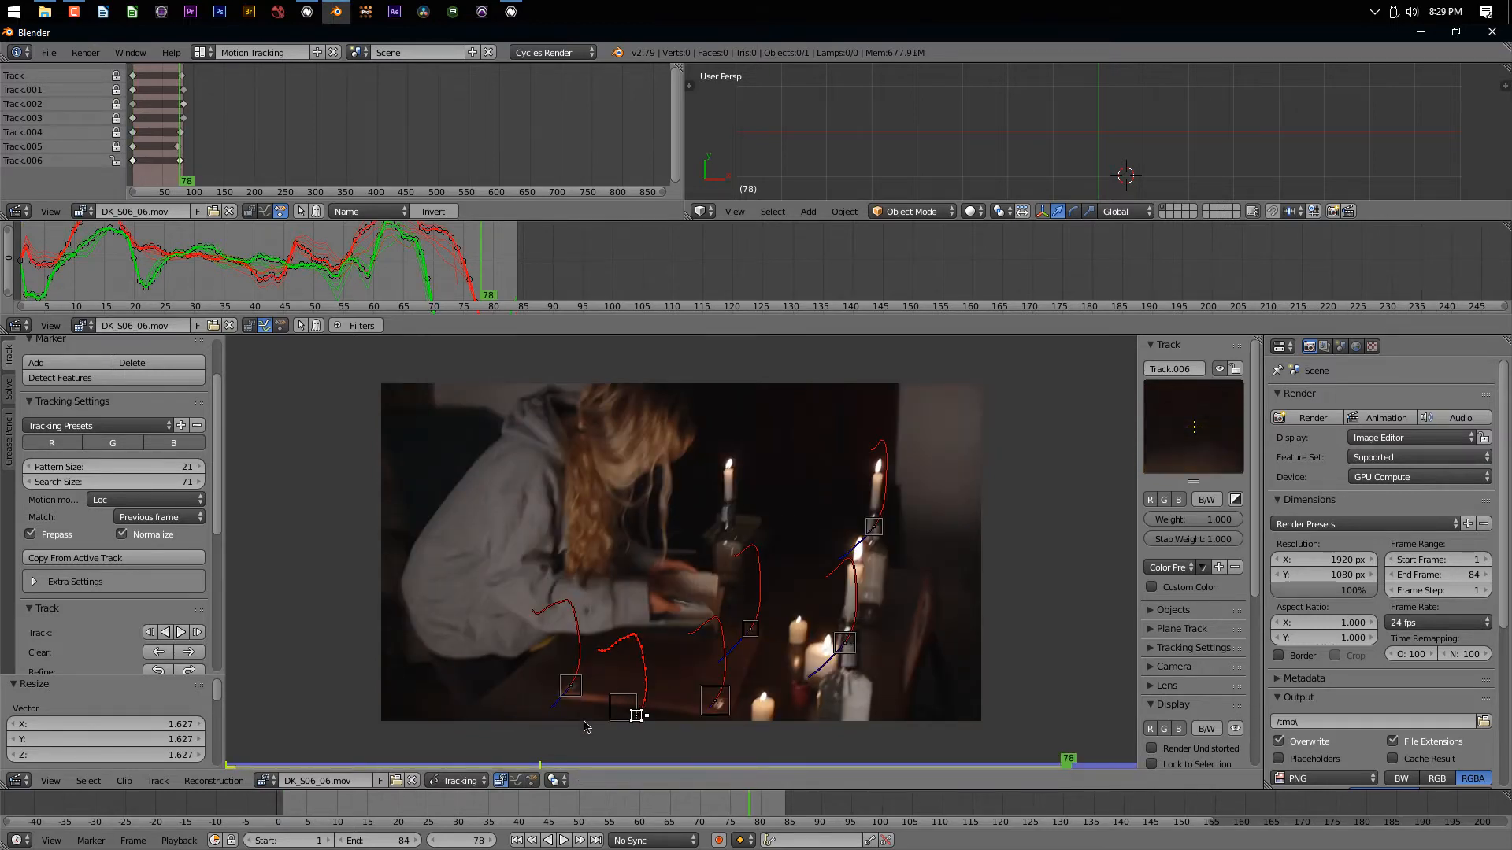
Step through the last tracked frames of the book's far corner, clear its path after frame 77 and lock the track
key(Left)
key(Left)
key(Right)
key(Right)
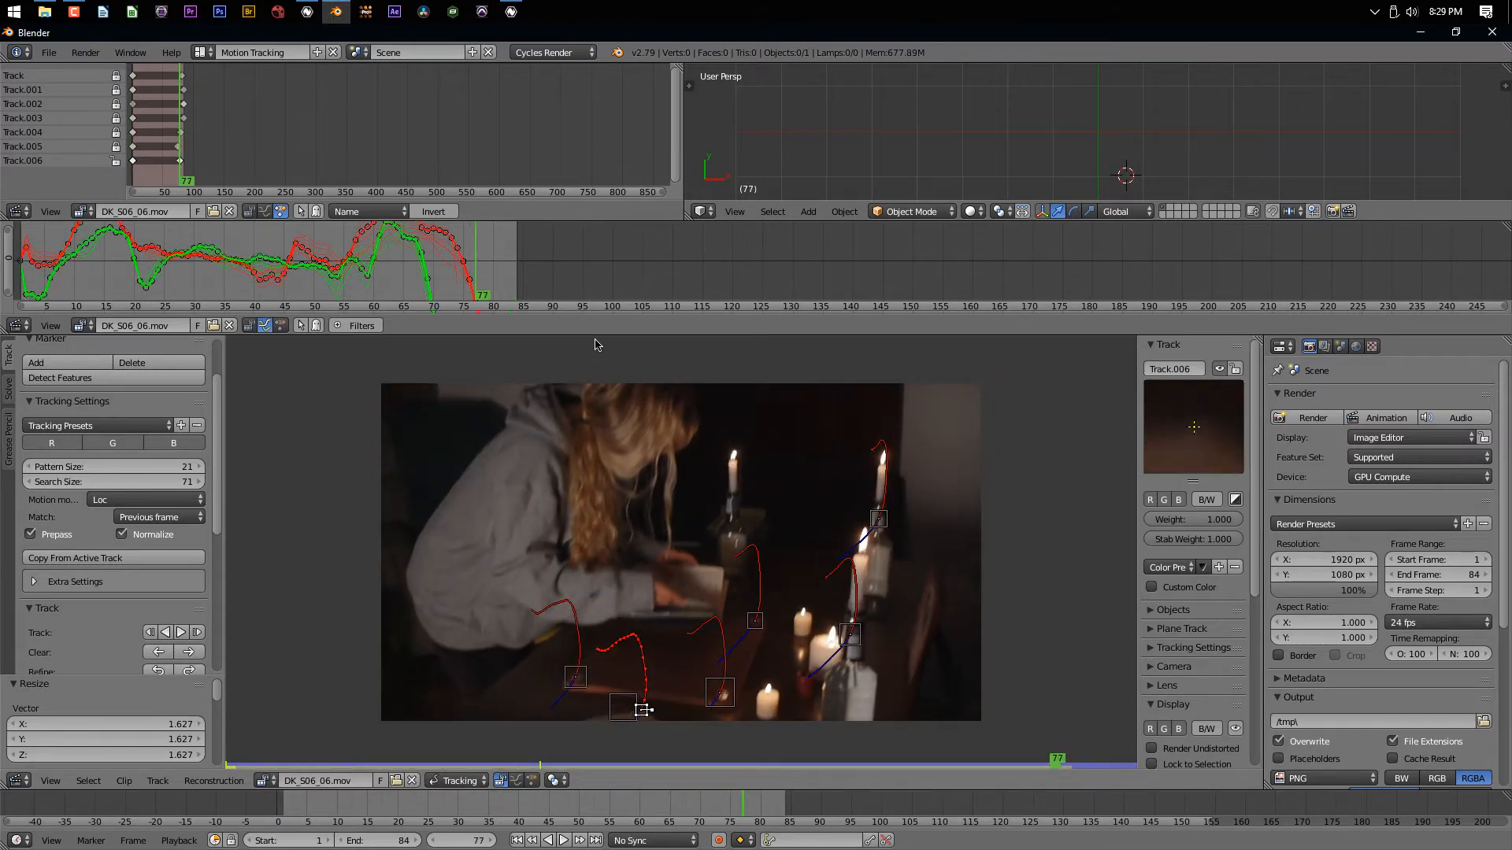
key(Left)
key(Right)
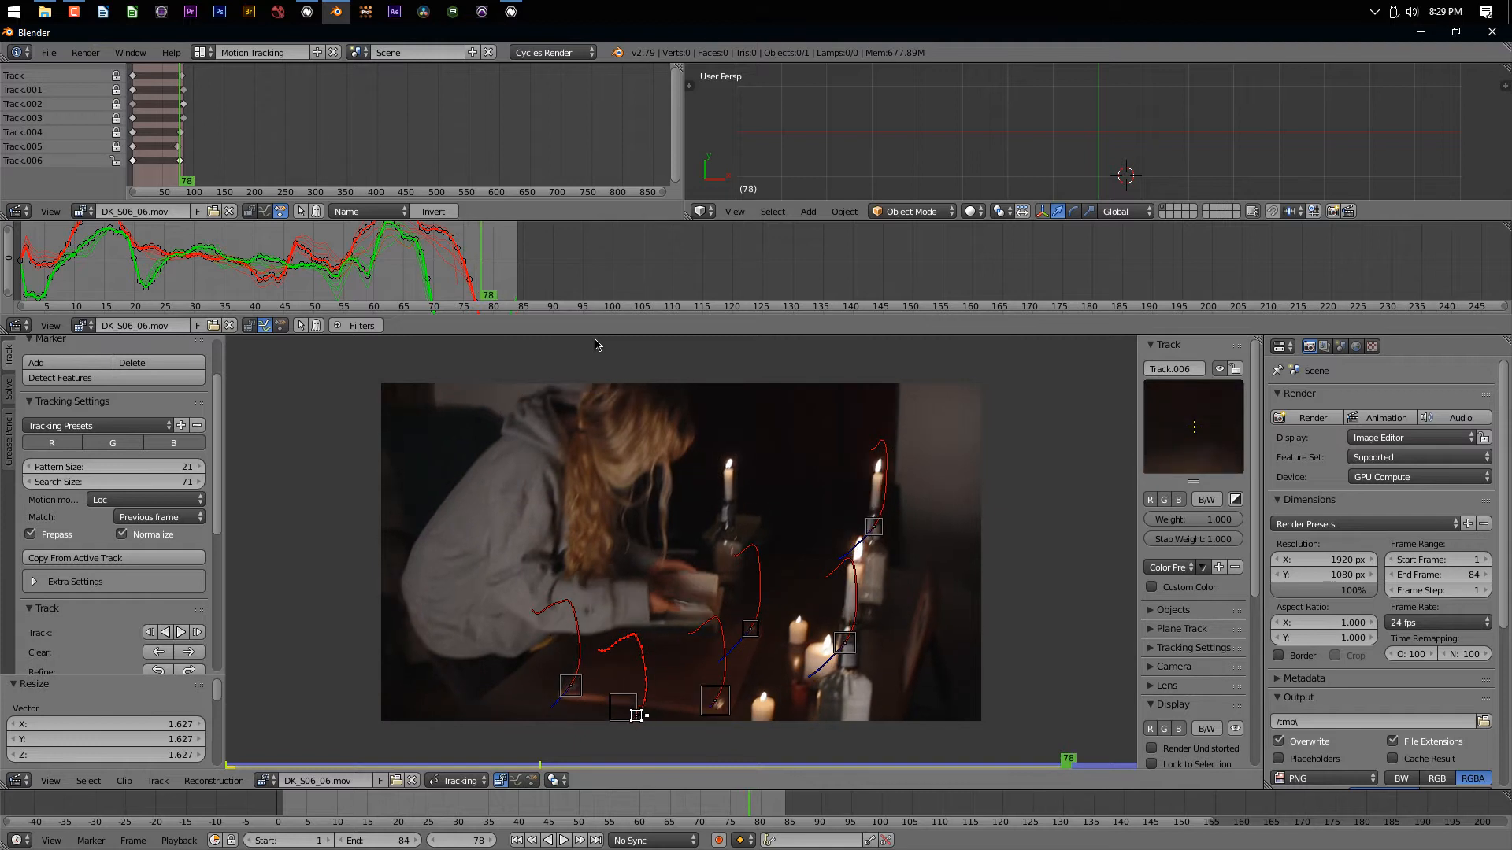
key(Left)
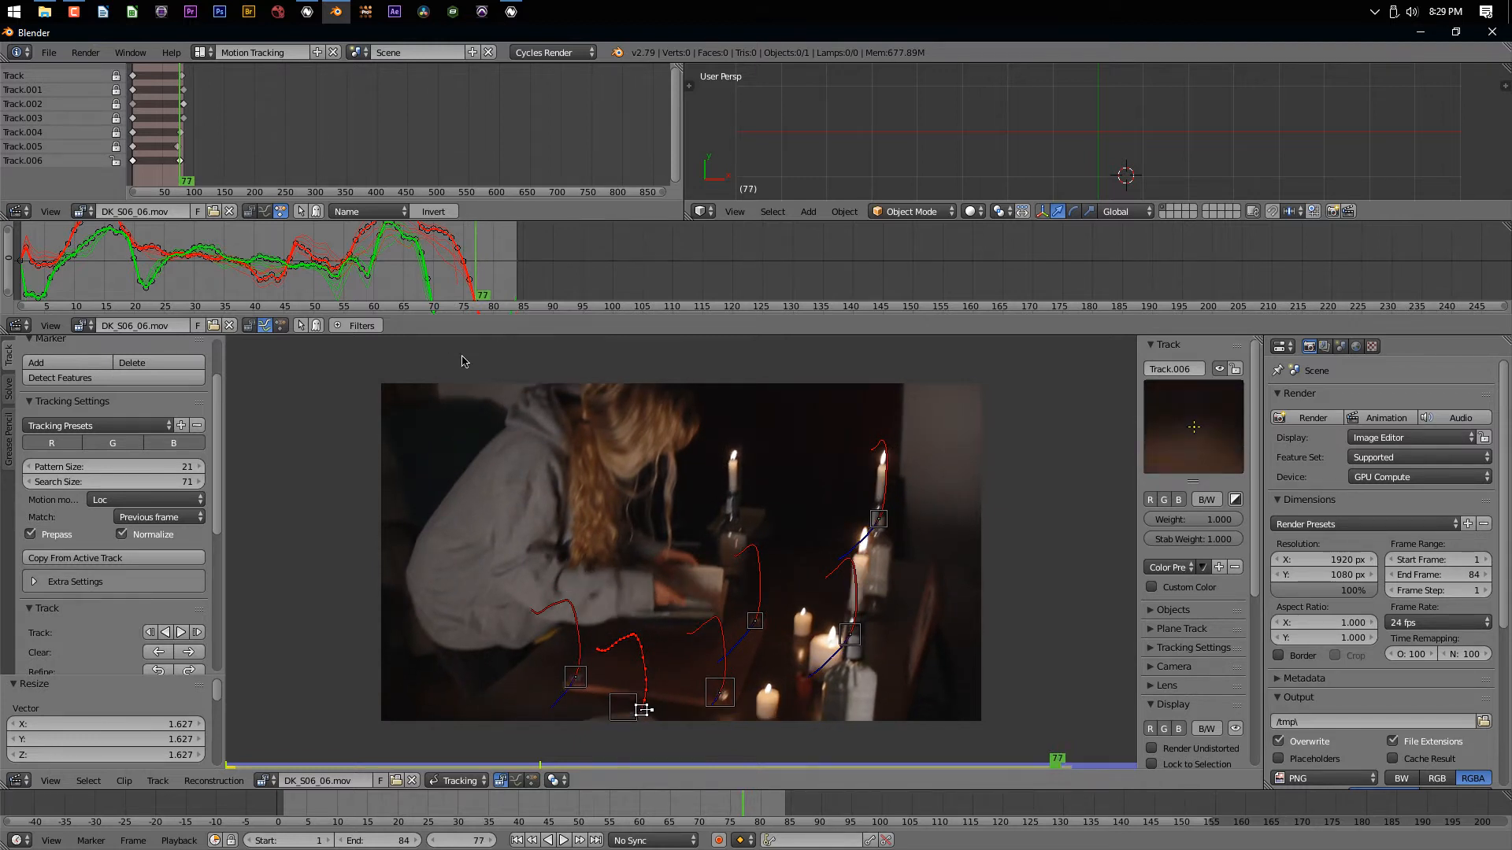
click(189, 652)
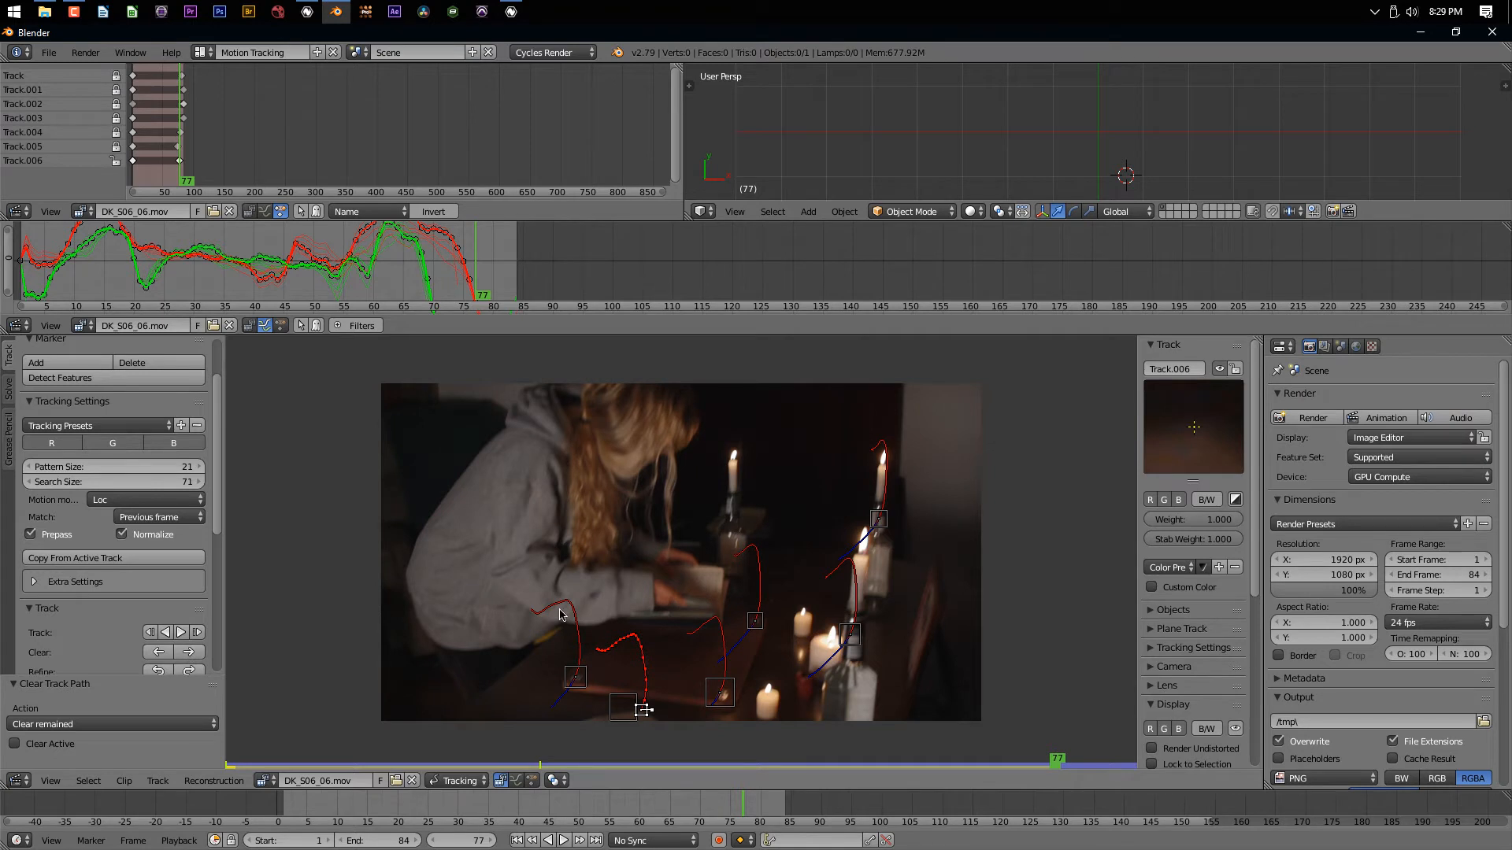
key(ctrl+l)
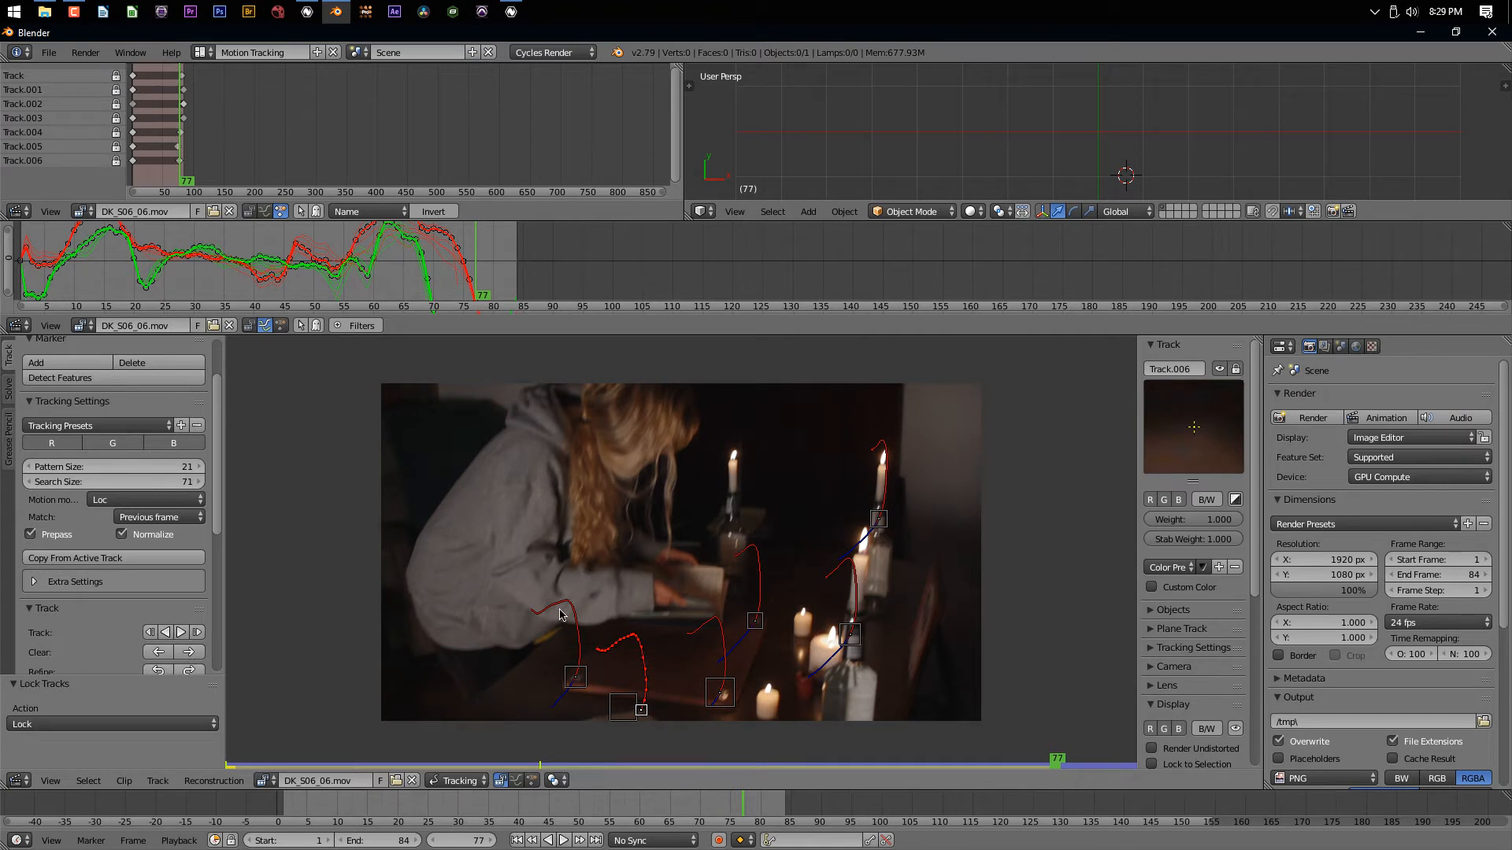
Track the rear left bottle's neck forward from frame 1 using a repositioned marker scaled about 1.94 times, and lock the track
click(518, 841)
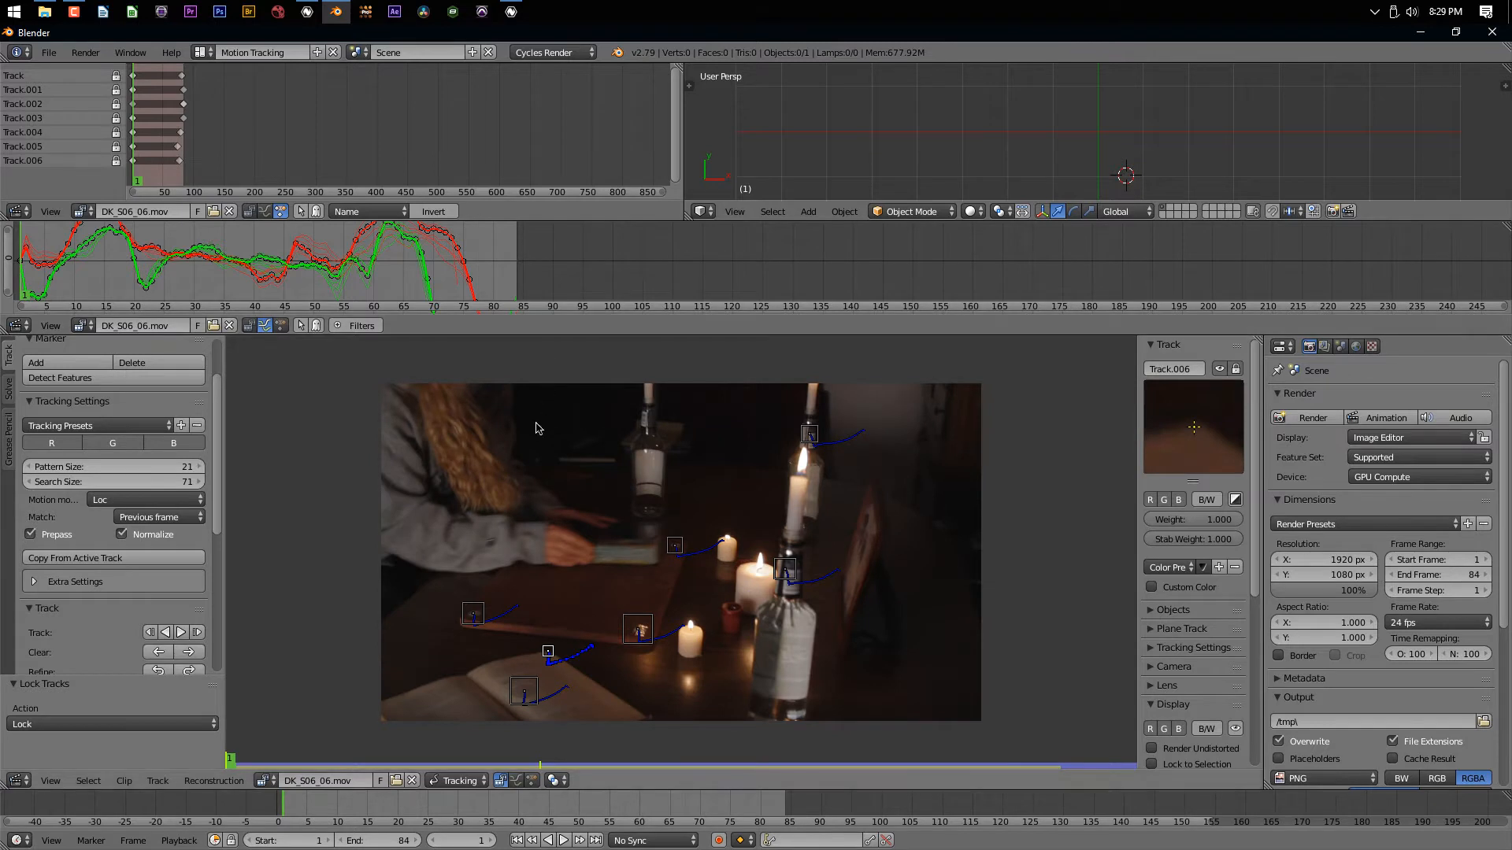
scroll(163, 142, up, 2)
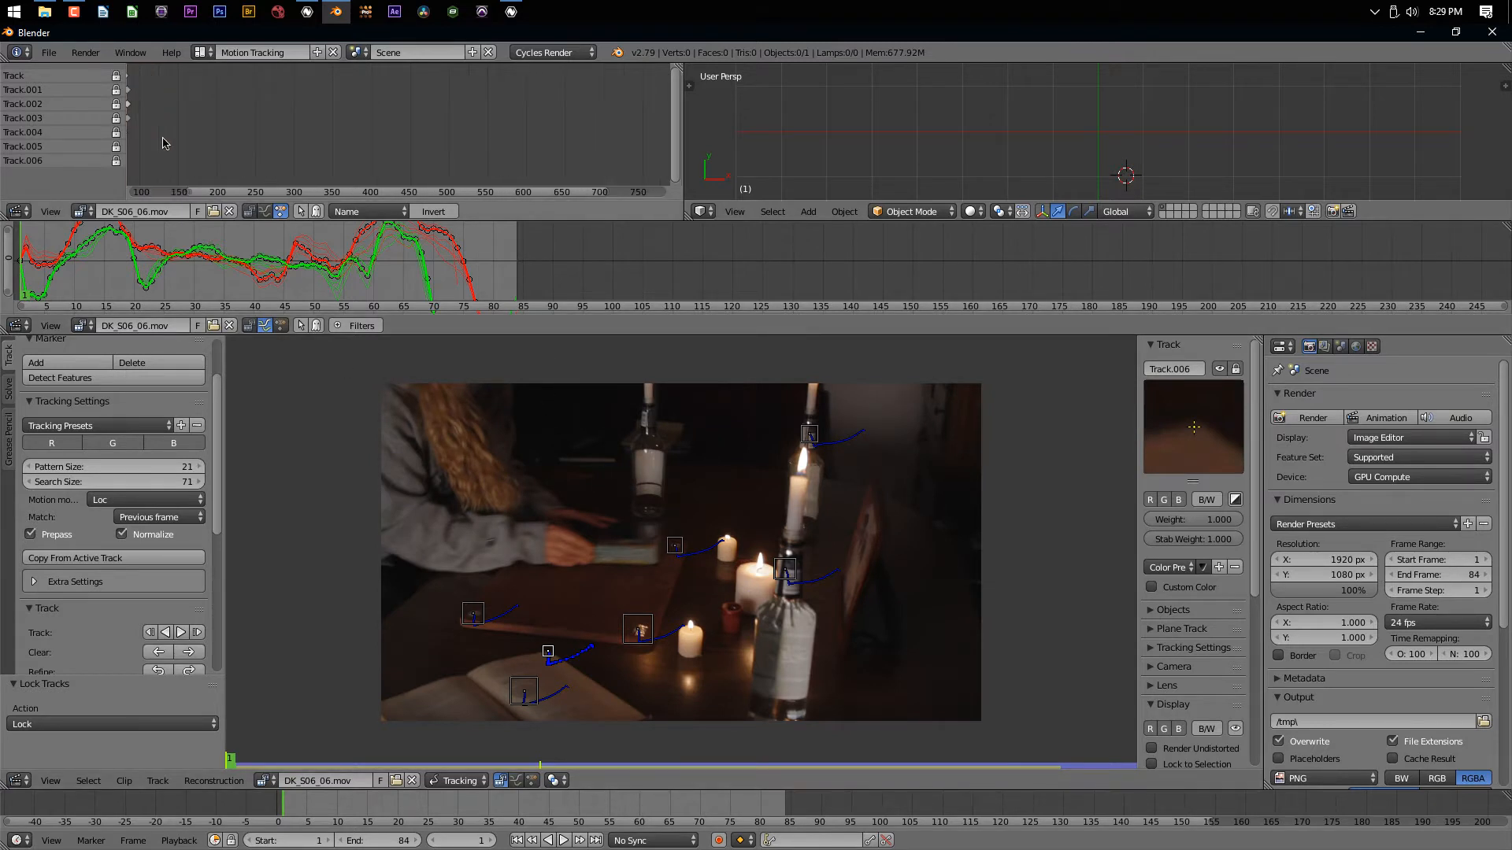
key(Home)
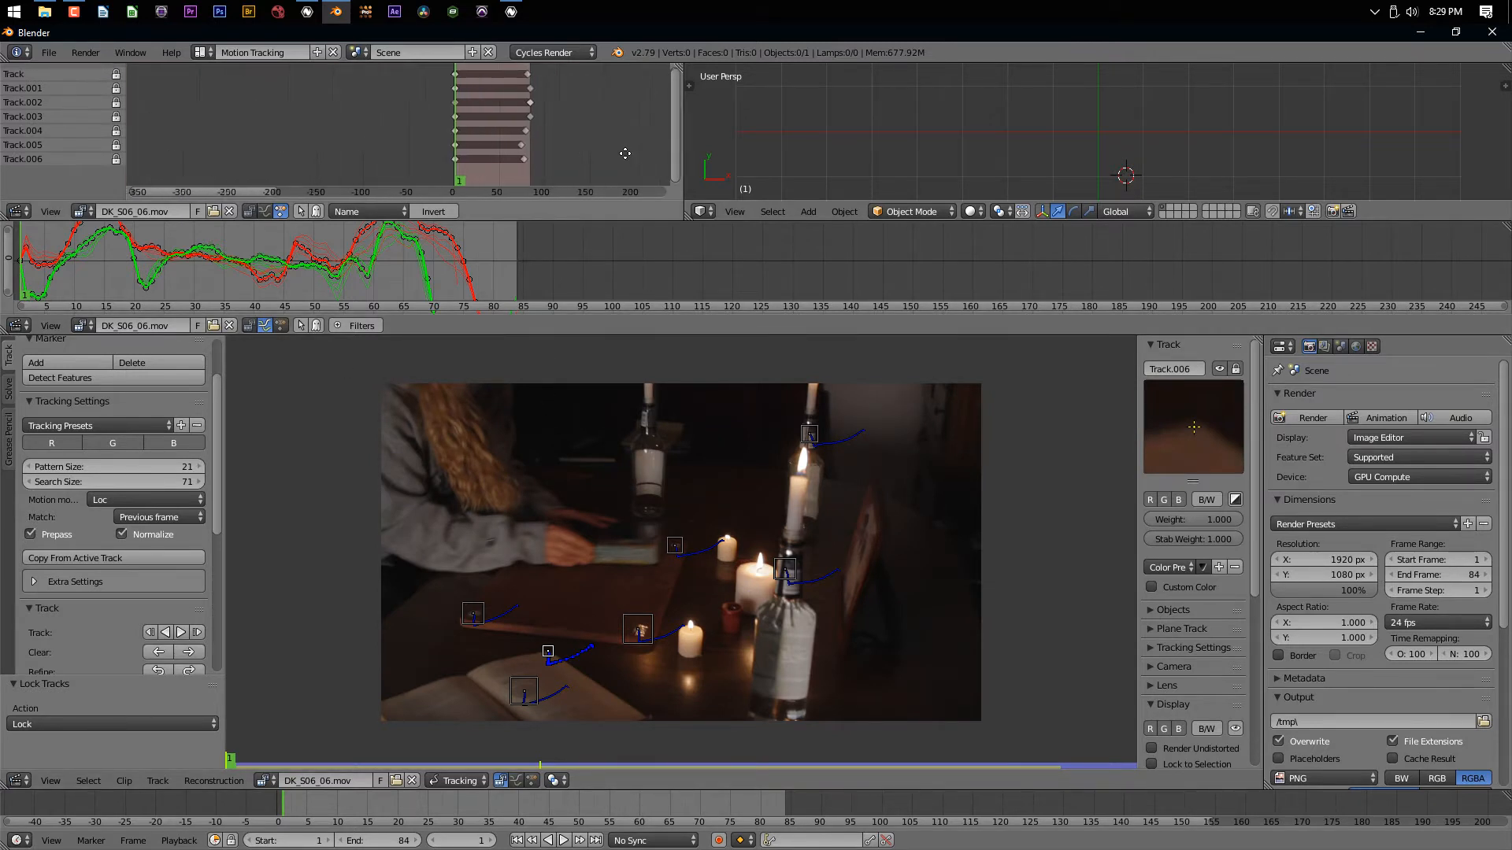
scroll(448, 167, up, 3)
middle_drag(406, 144, 291, 140)
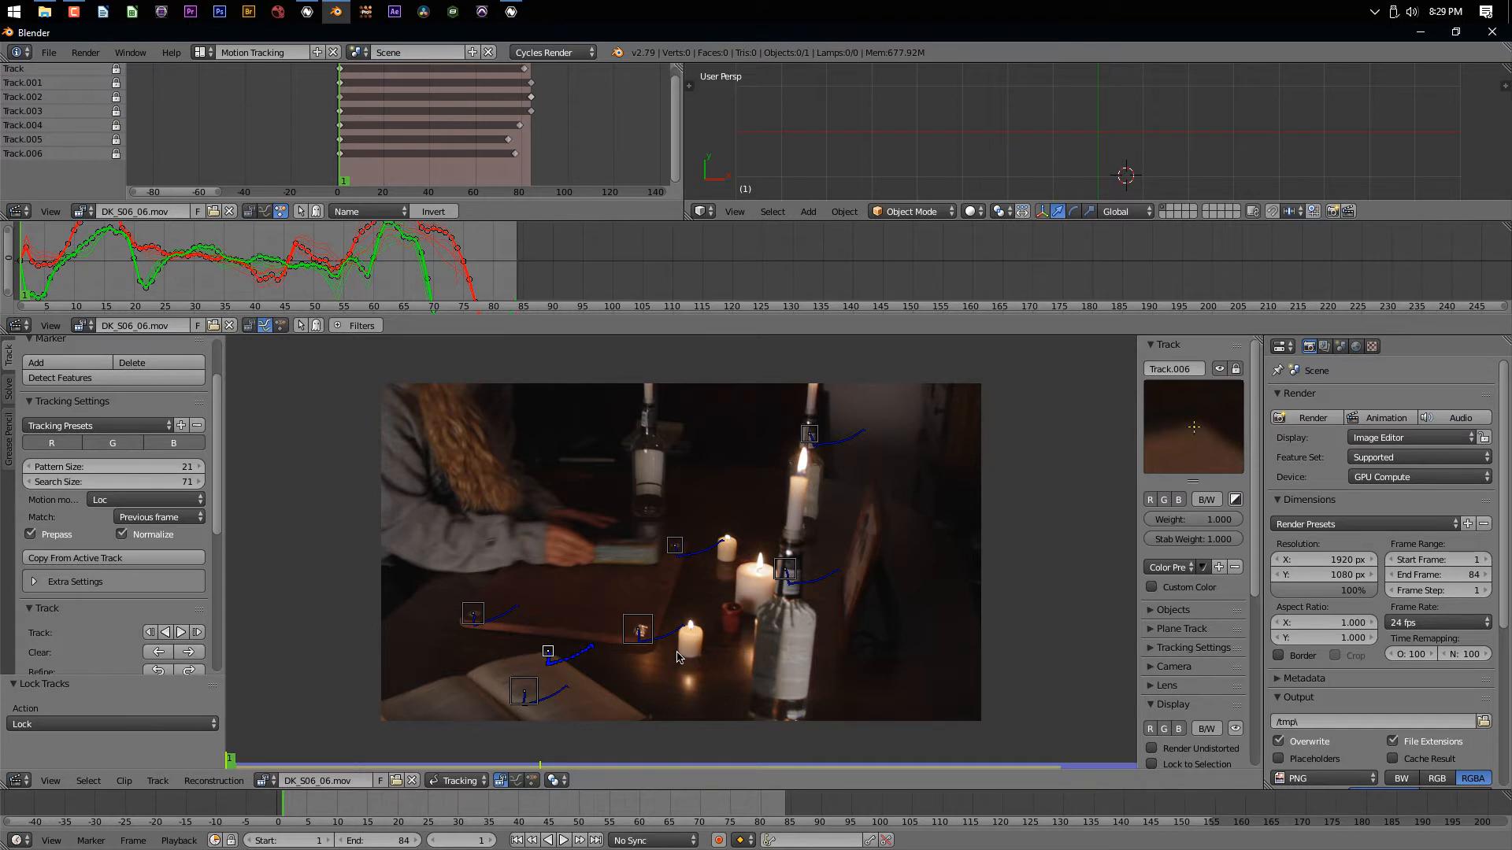
ctrl+click(646, 411)
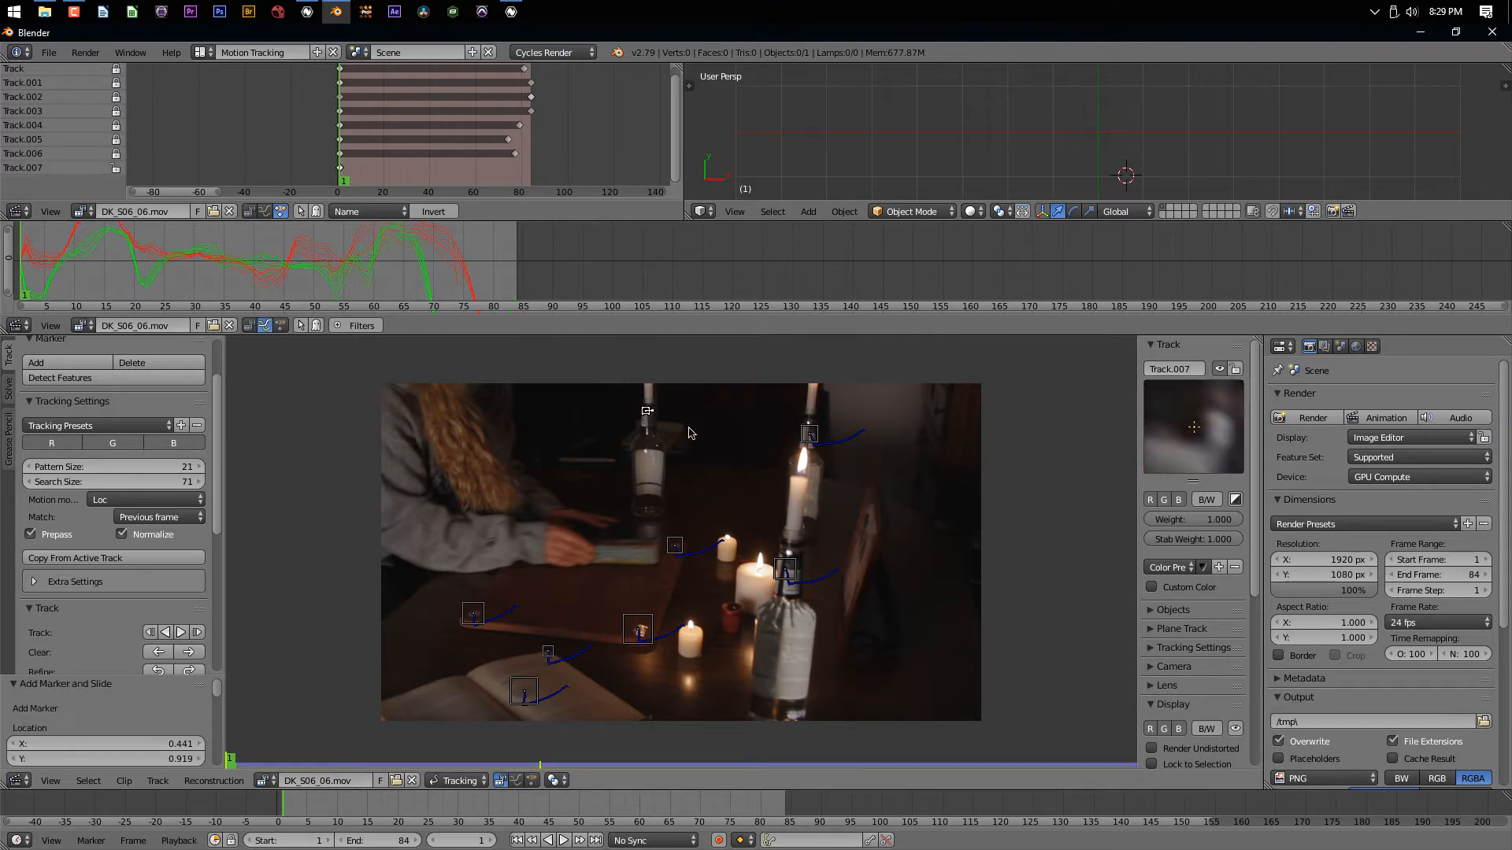
key(s)
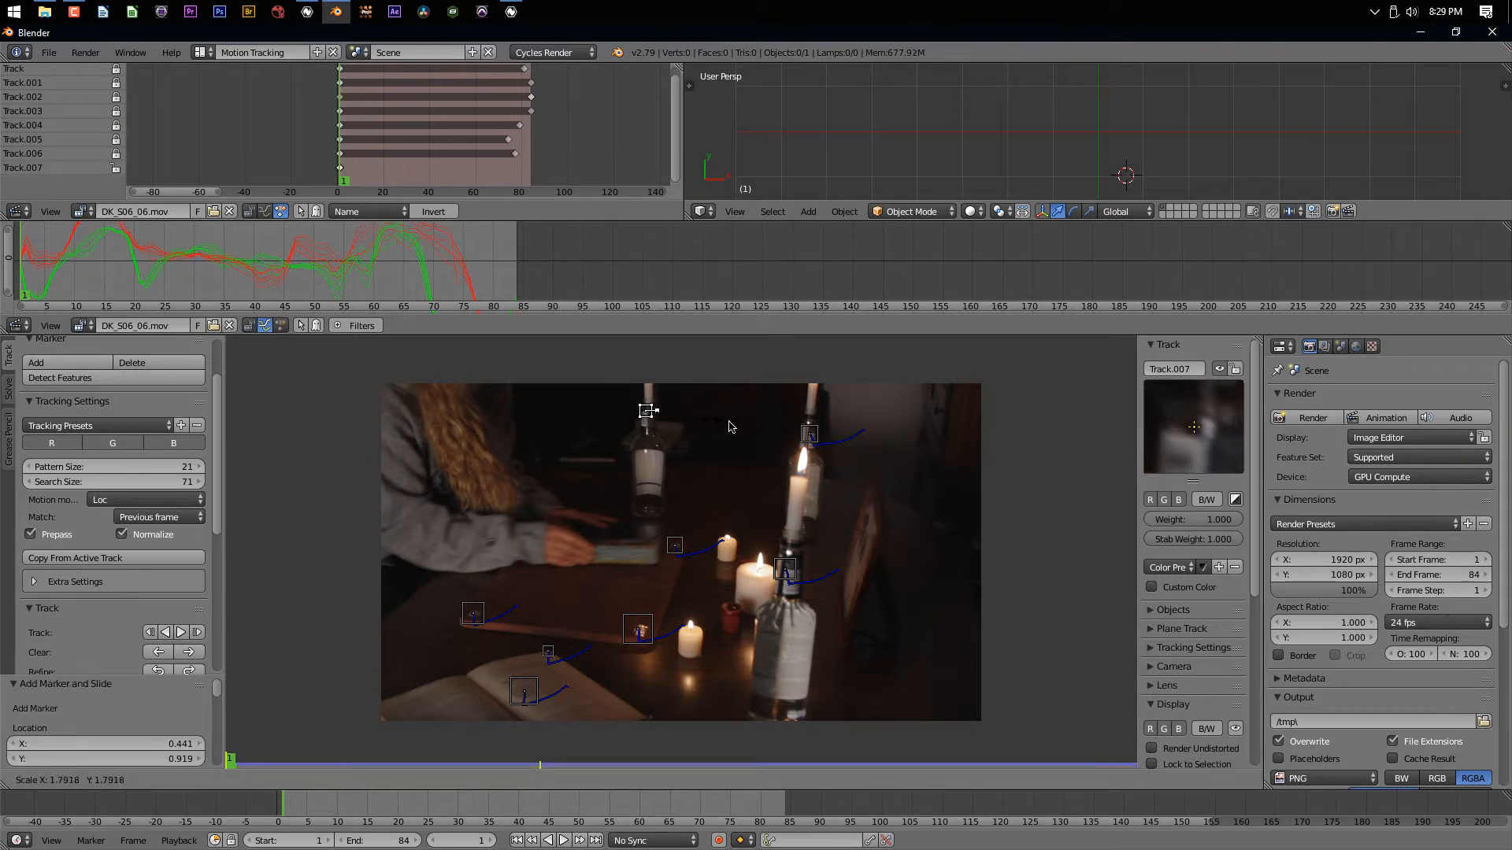
click(735, 426)
drag(648, 412, 643, 411)
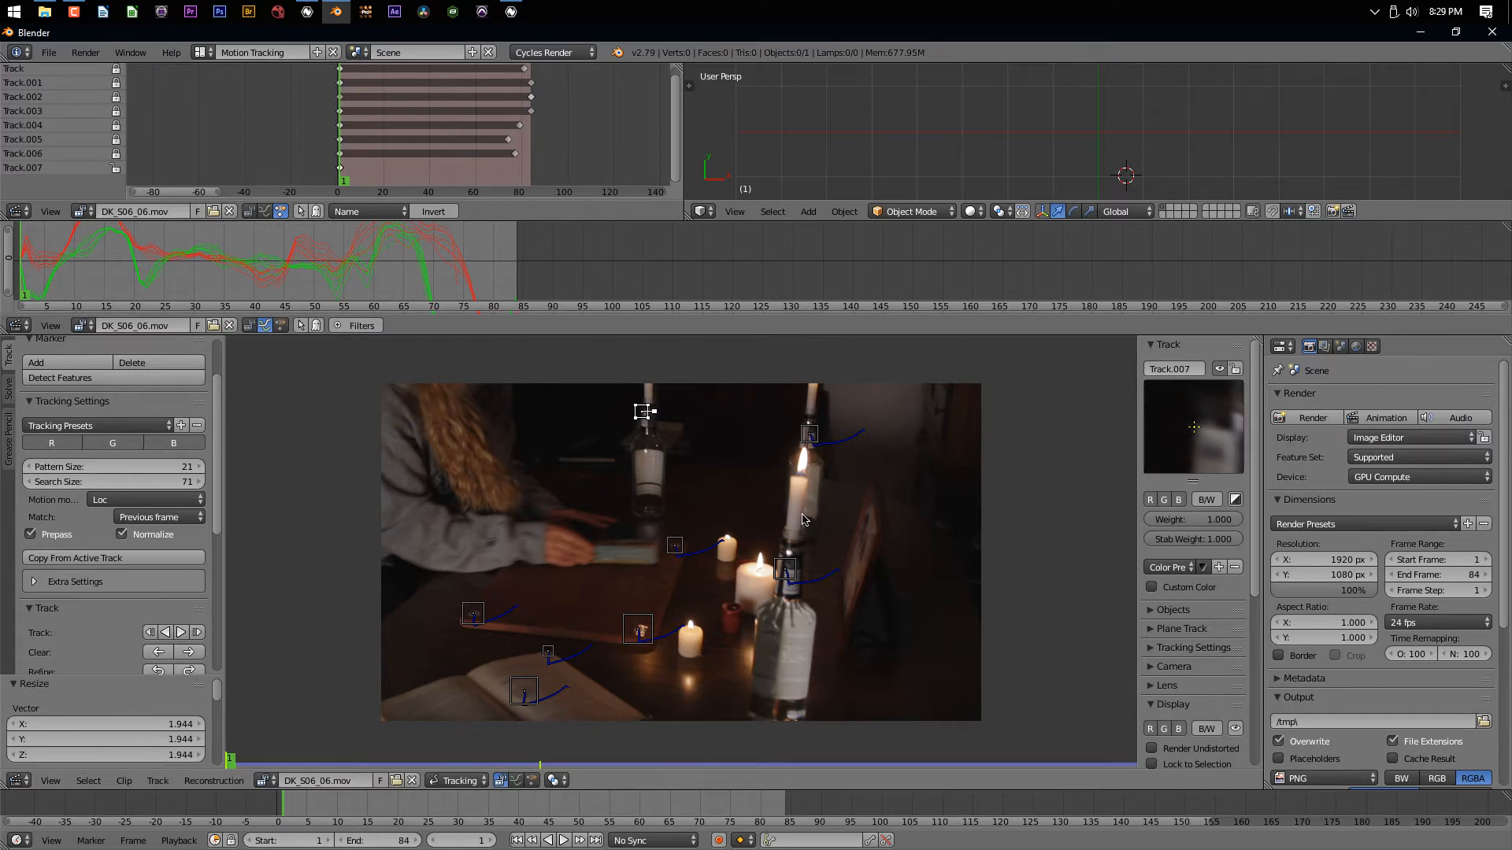
key(ctrl+t)
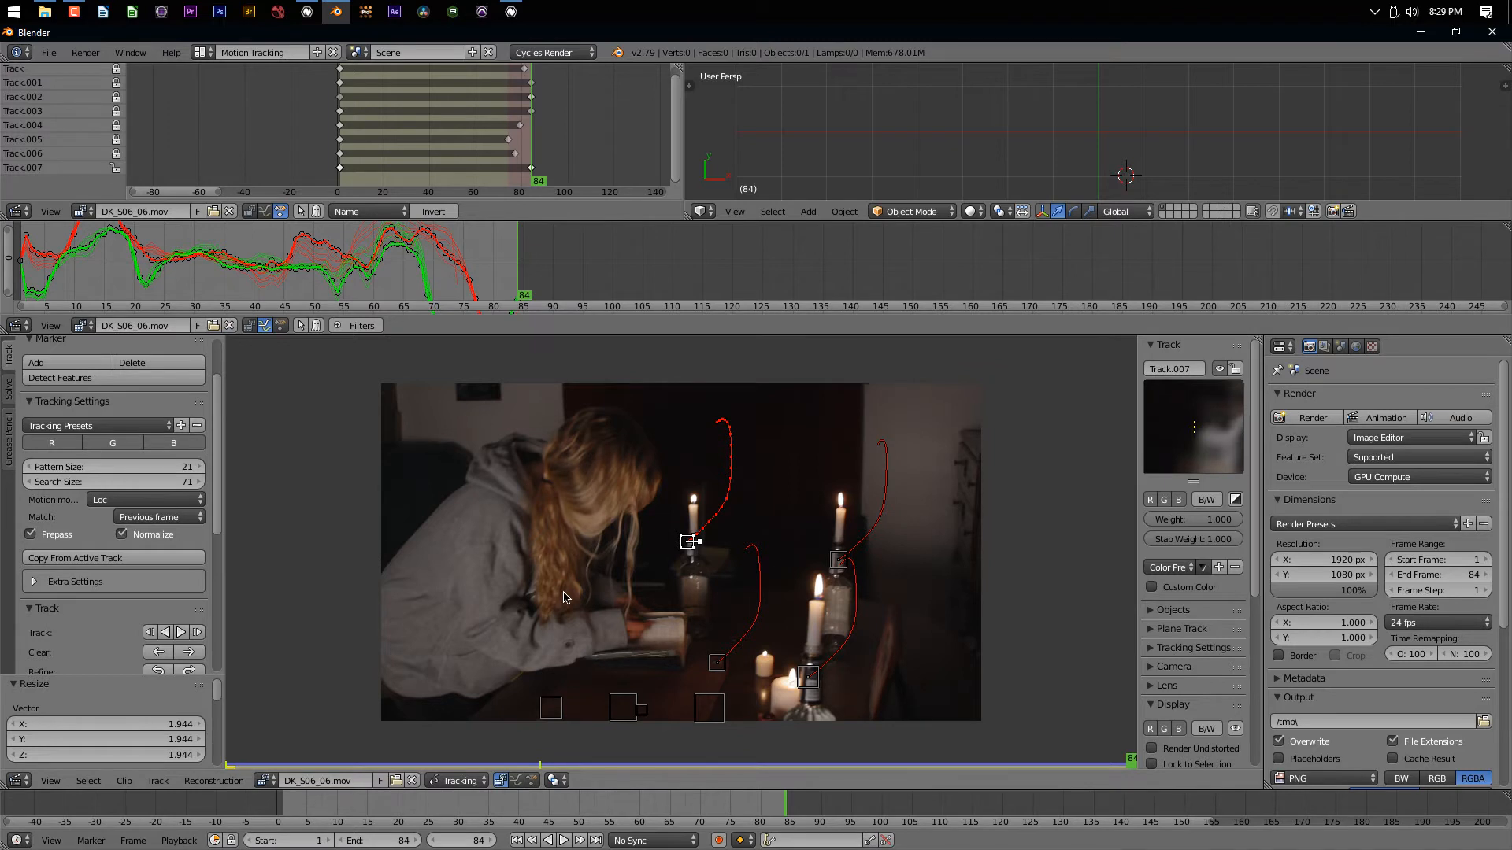
key(ctrl+l)
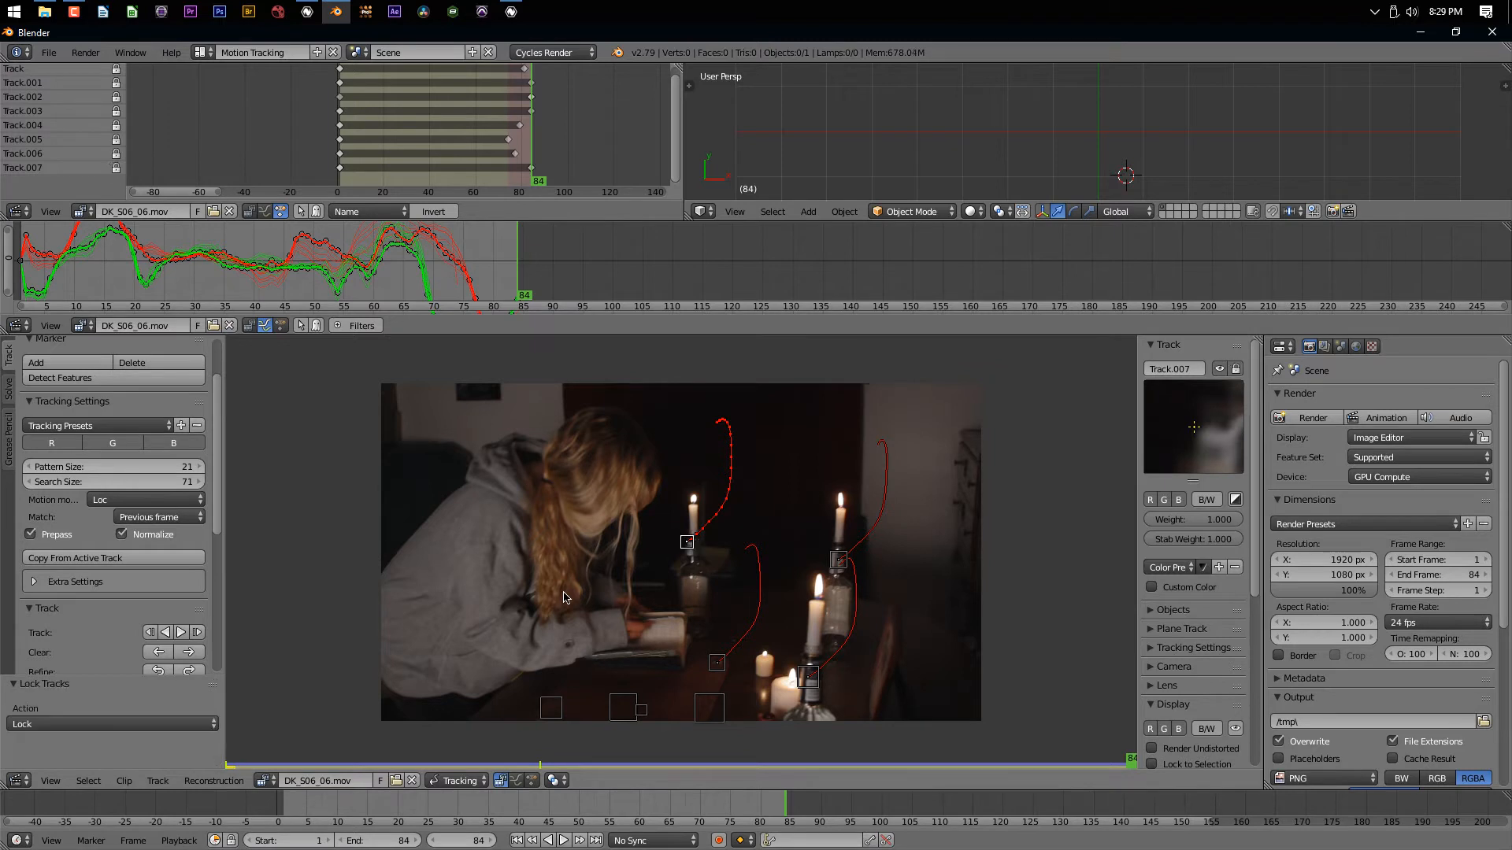
Add a marker on the corner of the dark object on the back wall at frame 84 and scale it up
click(515, 841)
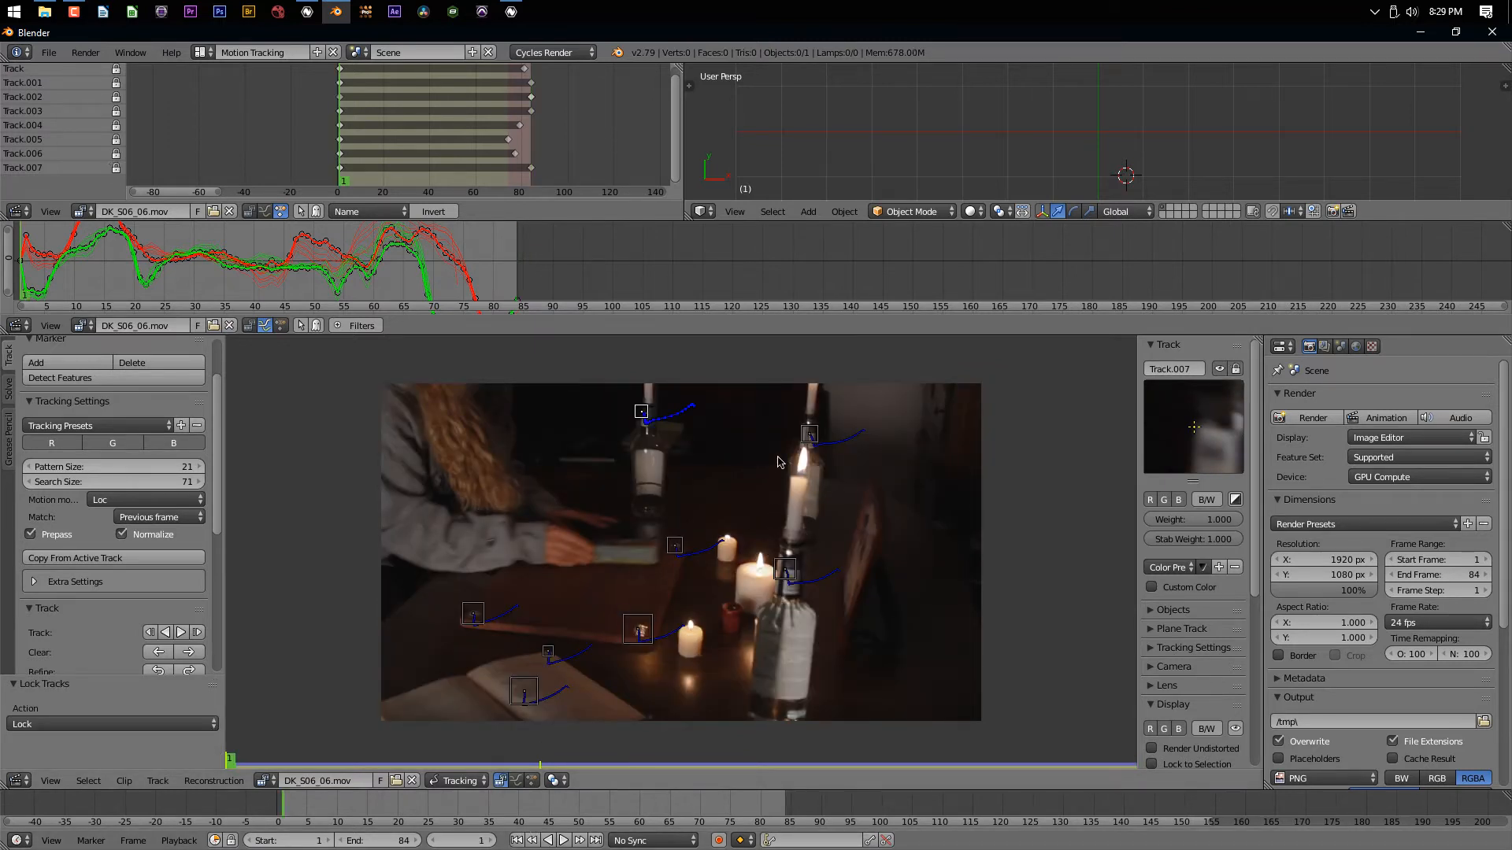
click(593, 841)
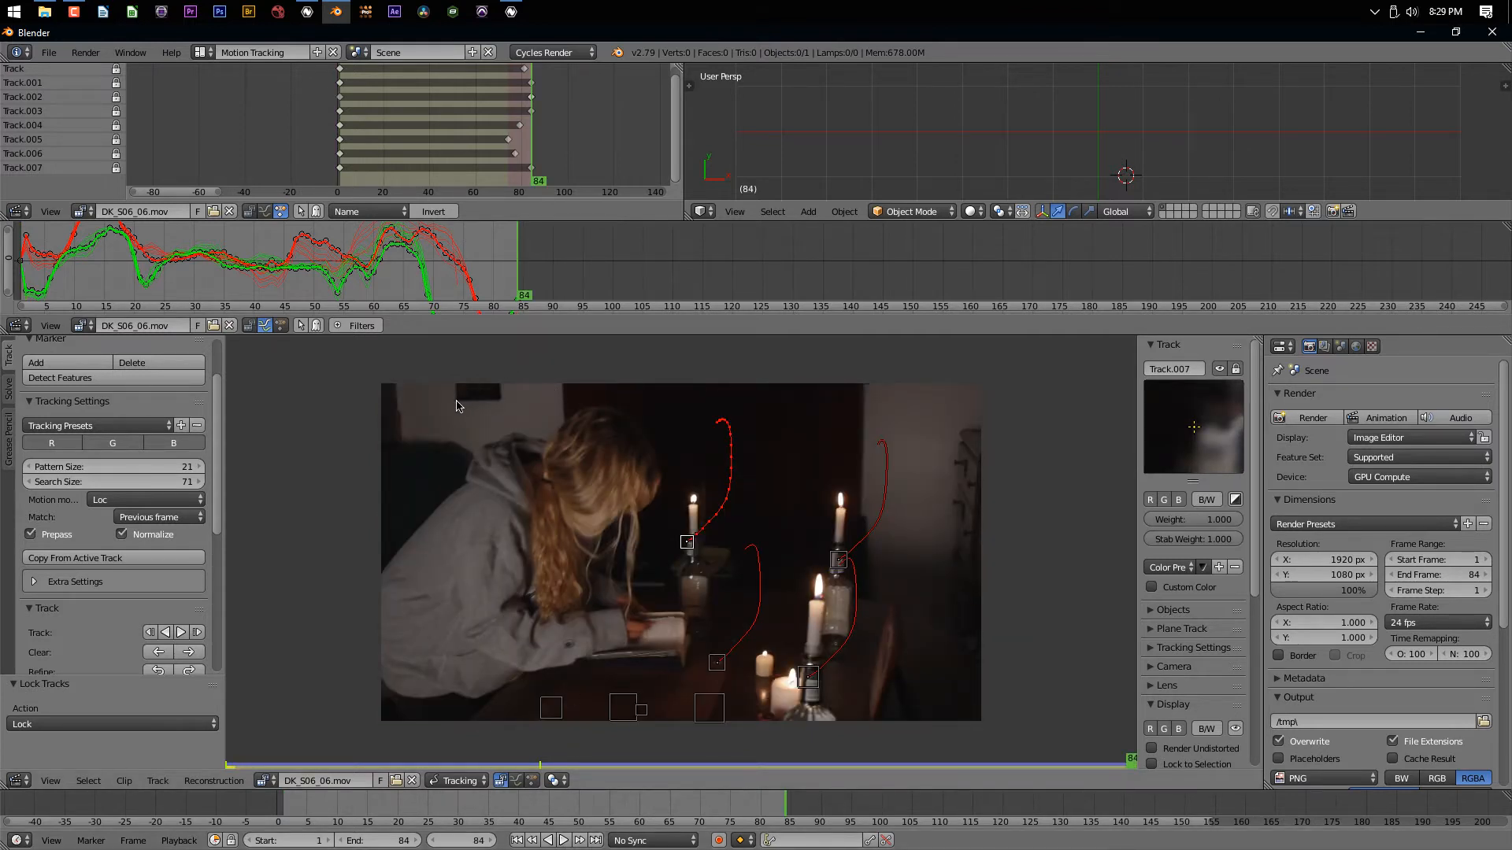
ctrl+click(457, 402)
key(s)
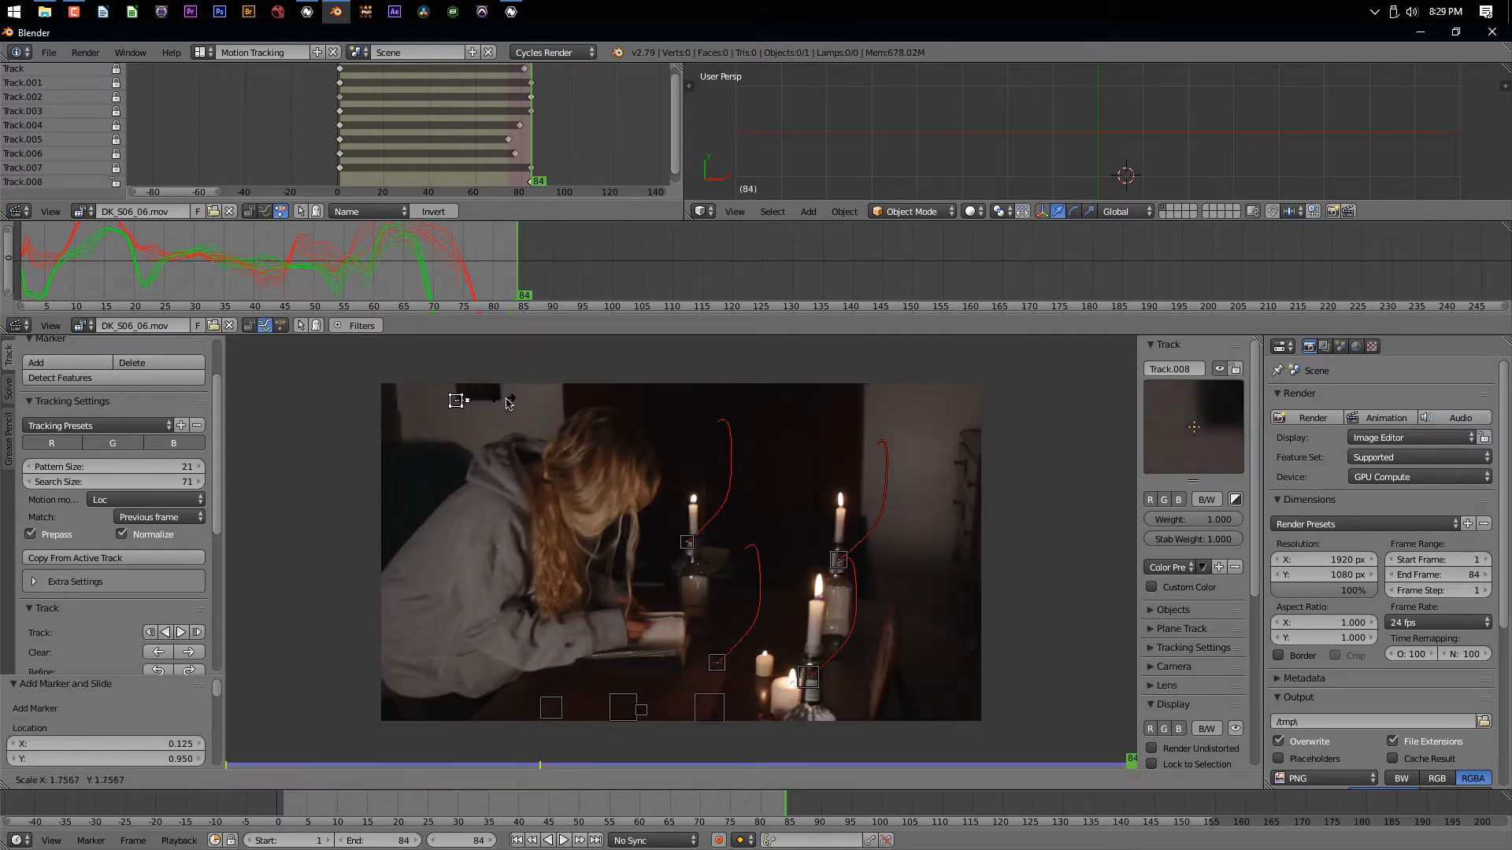
click(528, 404)
Add a marker at frame 84 beside the cabinet on the far wall, scale it about 5.15 times and track it backward
ctrl+click(959, 499)
key(s)
click(851, 504)
key(ctrl+shift+t)
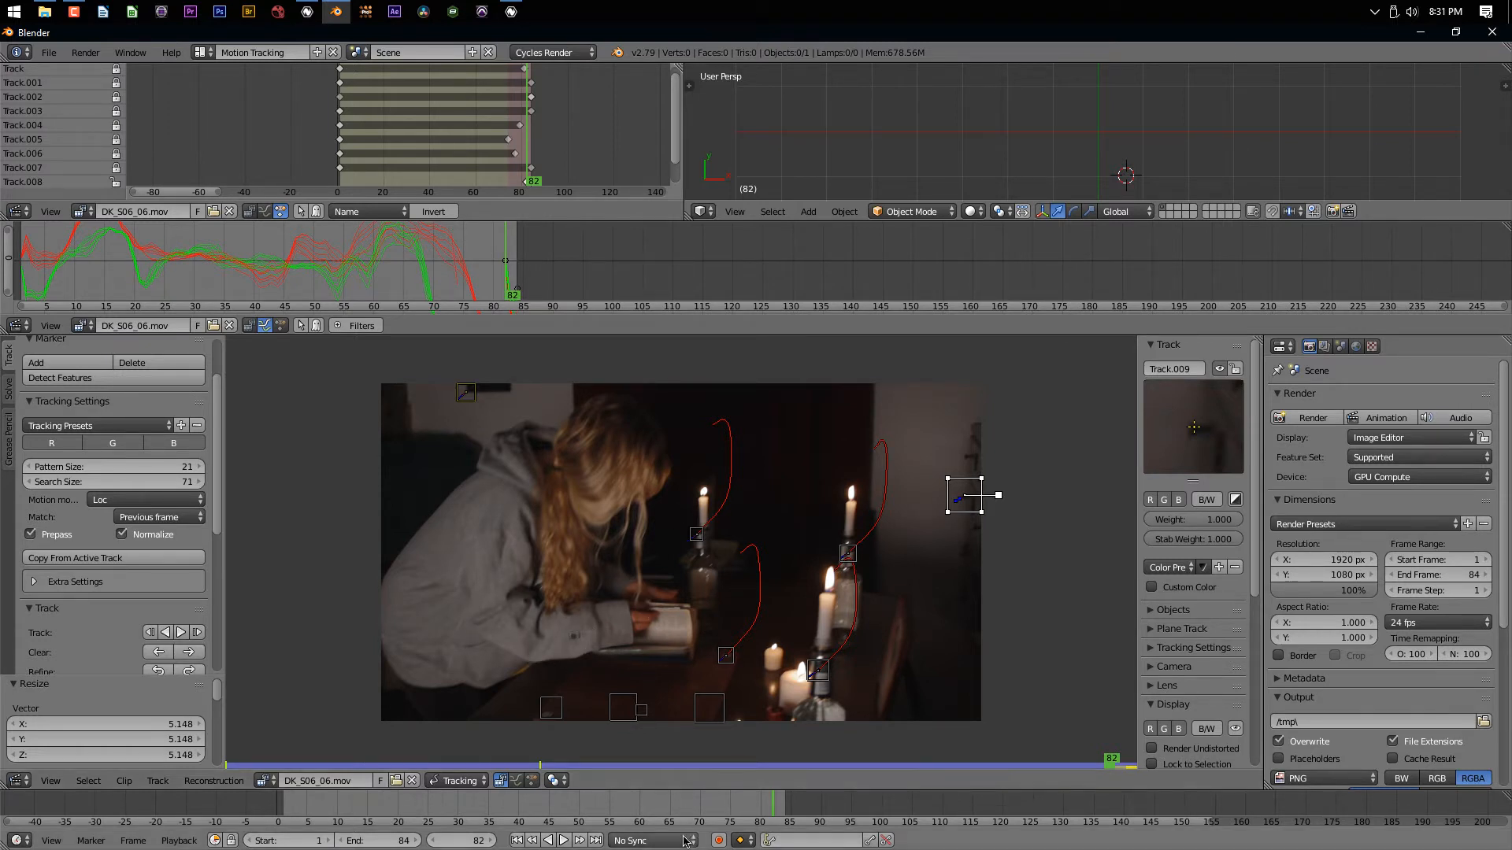
Return to frame 84 and add a marker in the dark area just behind the open book
click(596, 841)
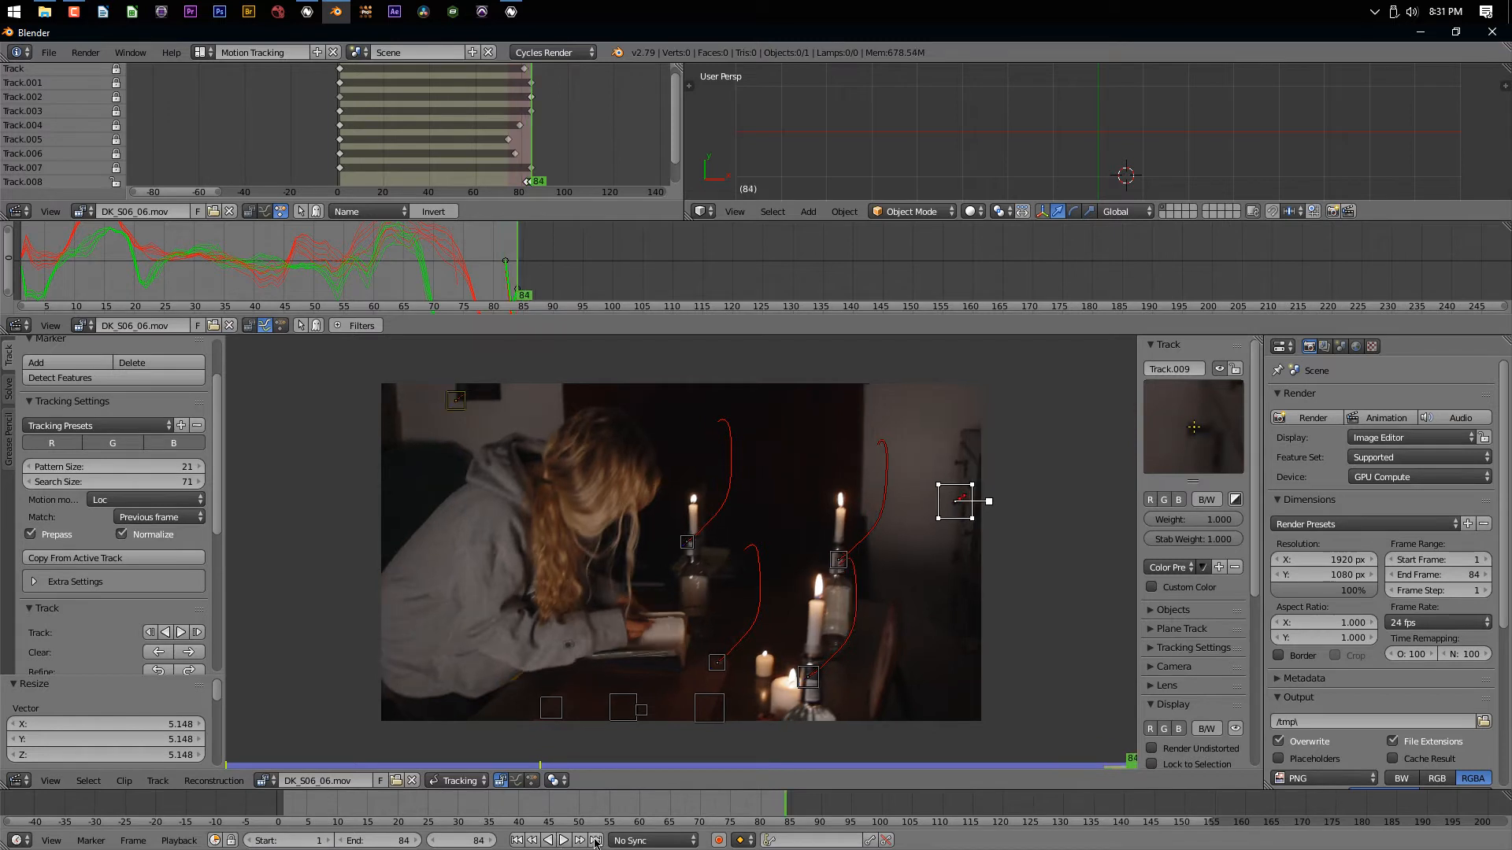
ctrl+click(663, 587)
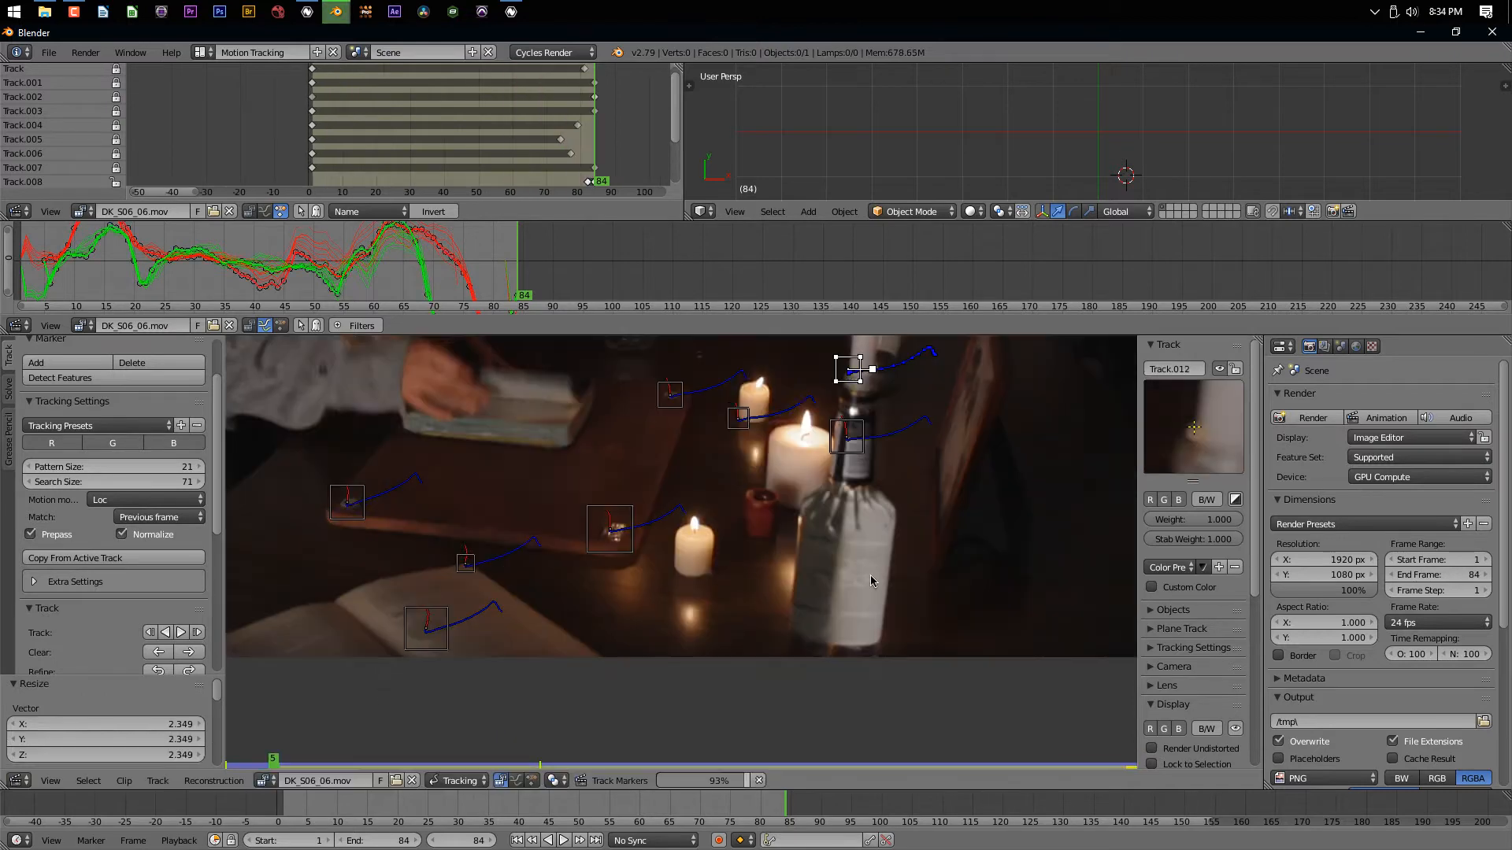
Solve the camera motion from the tracked markers
scroll(622, 532, down, 5)
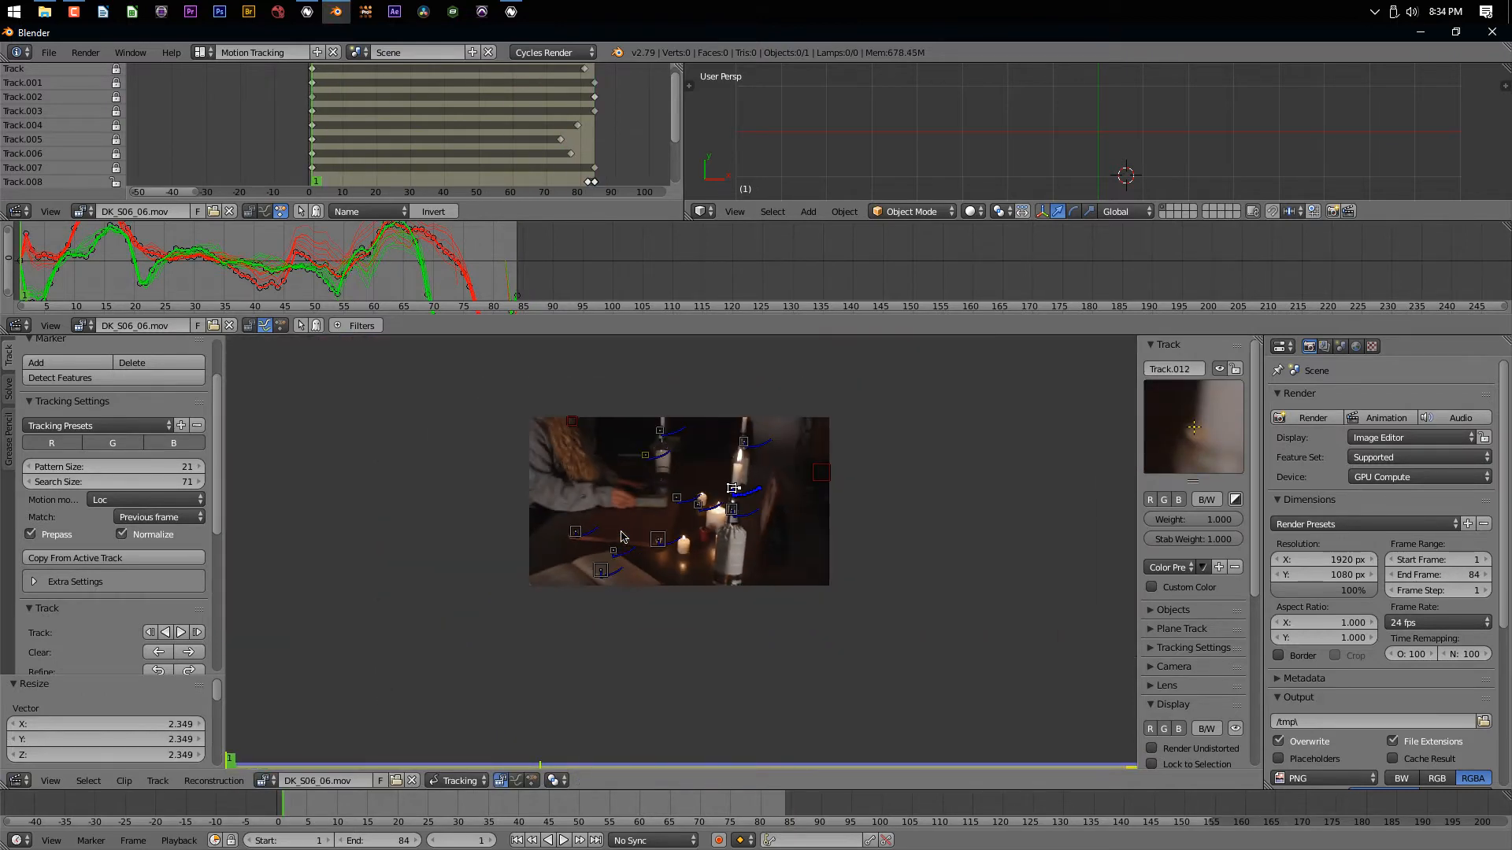
scroll(621, 532, up, 1)
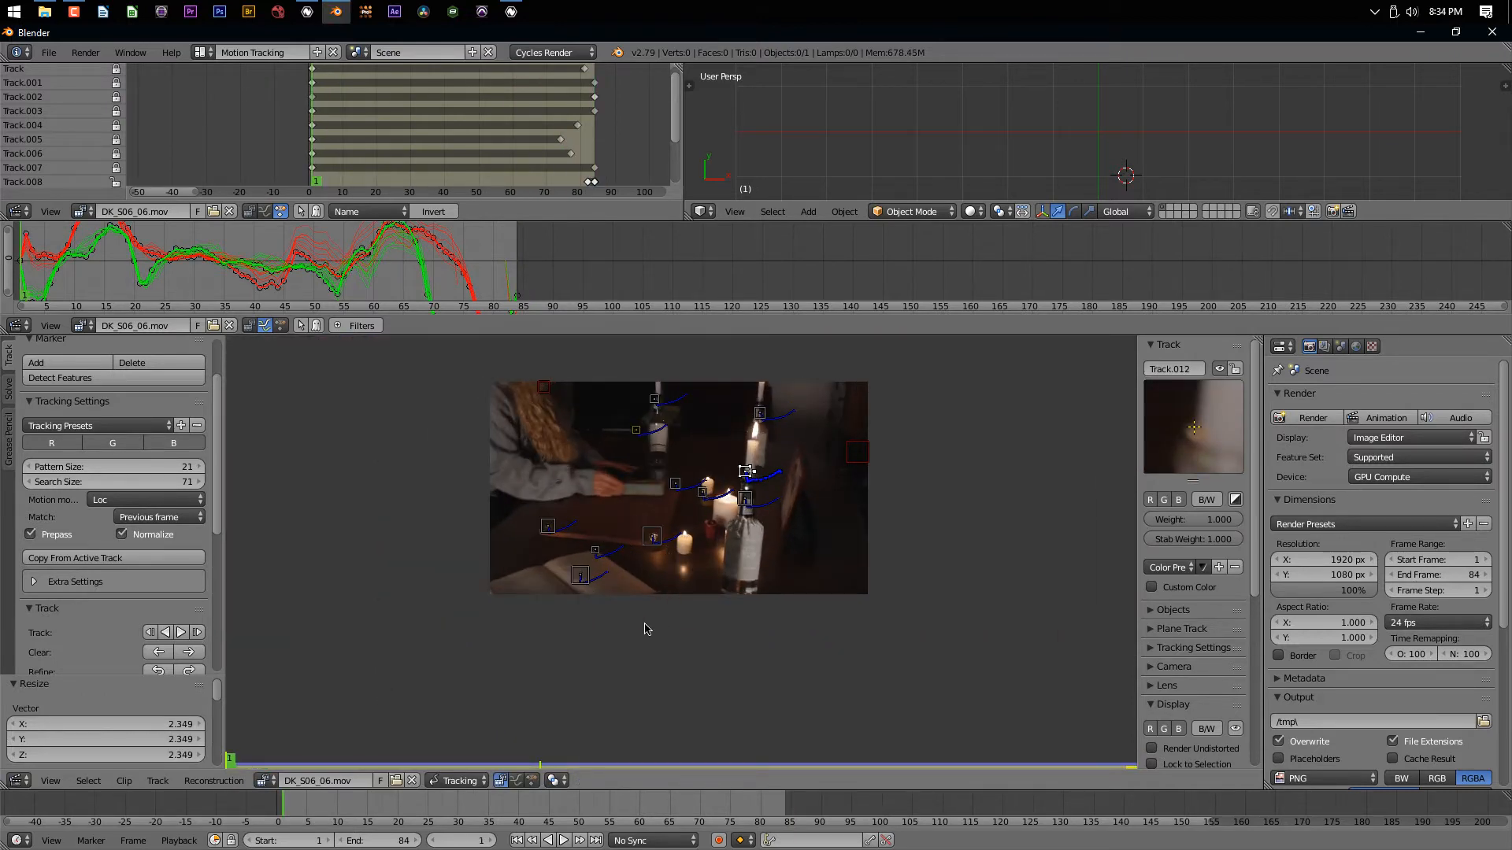
key(shift+s)
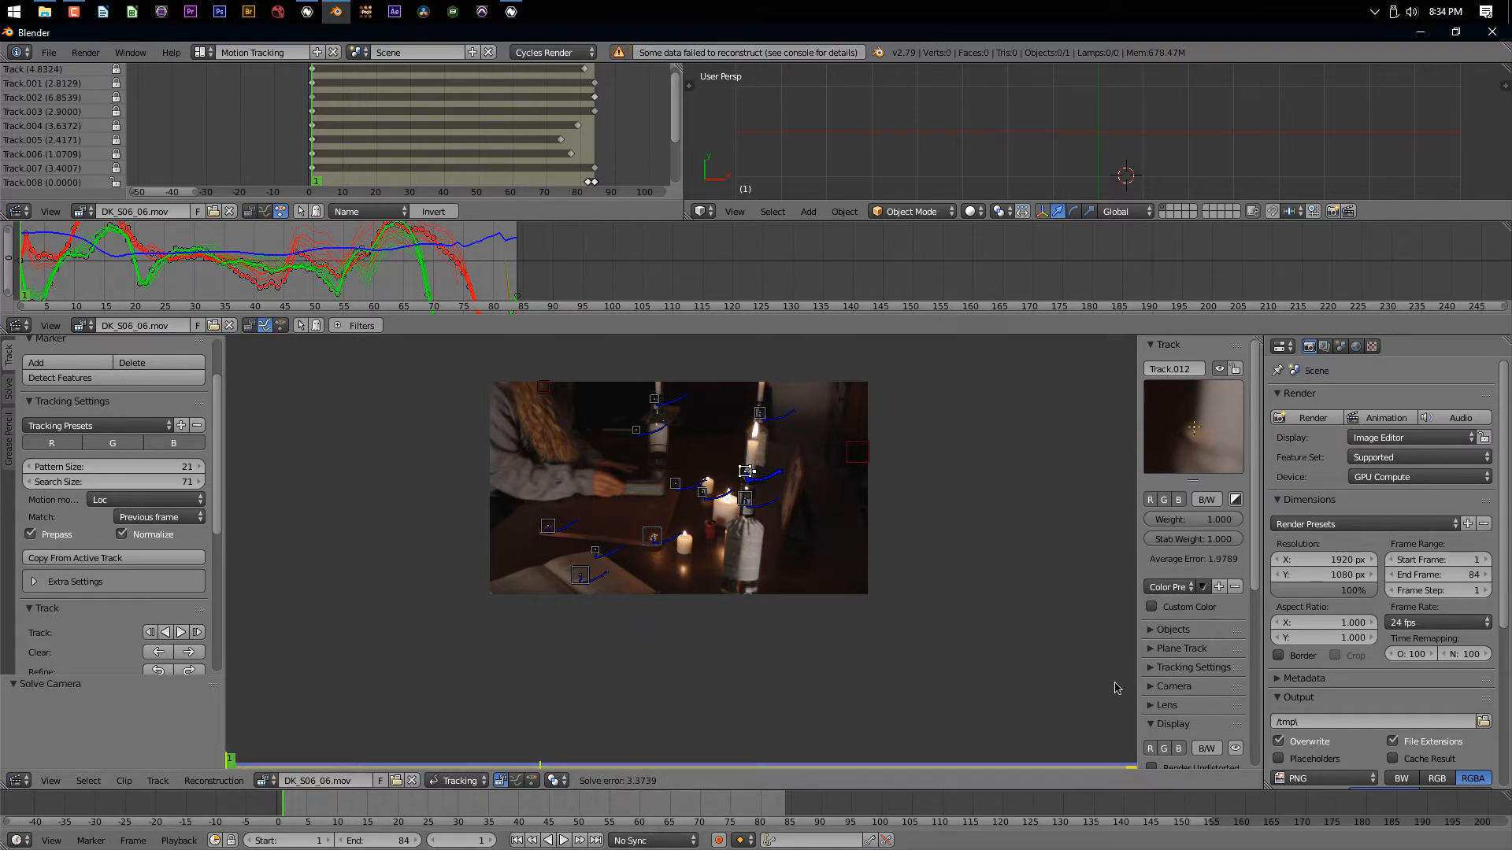
Apply the Canon APS-C camera preset to the clip
click(1150, 687)
scroll(1161, 677, down, 3)
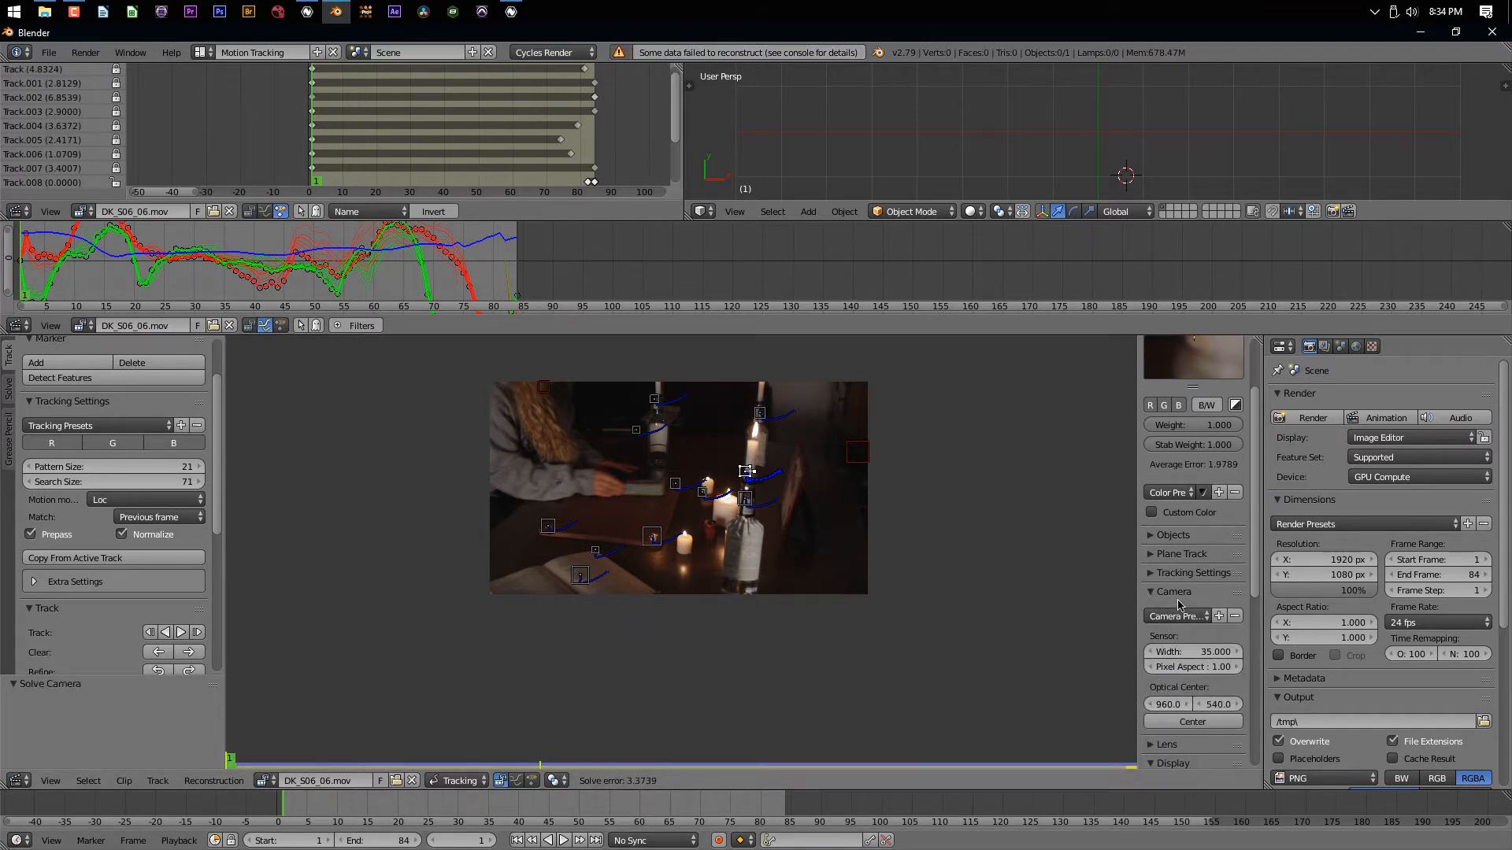
click(1187, 615)
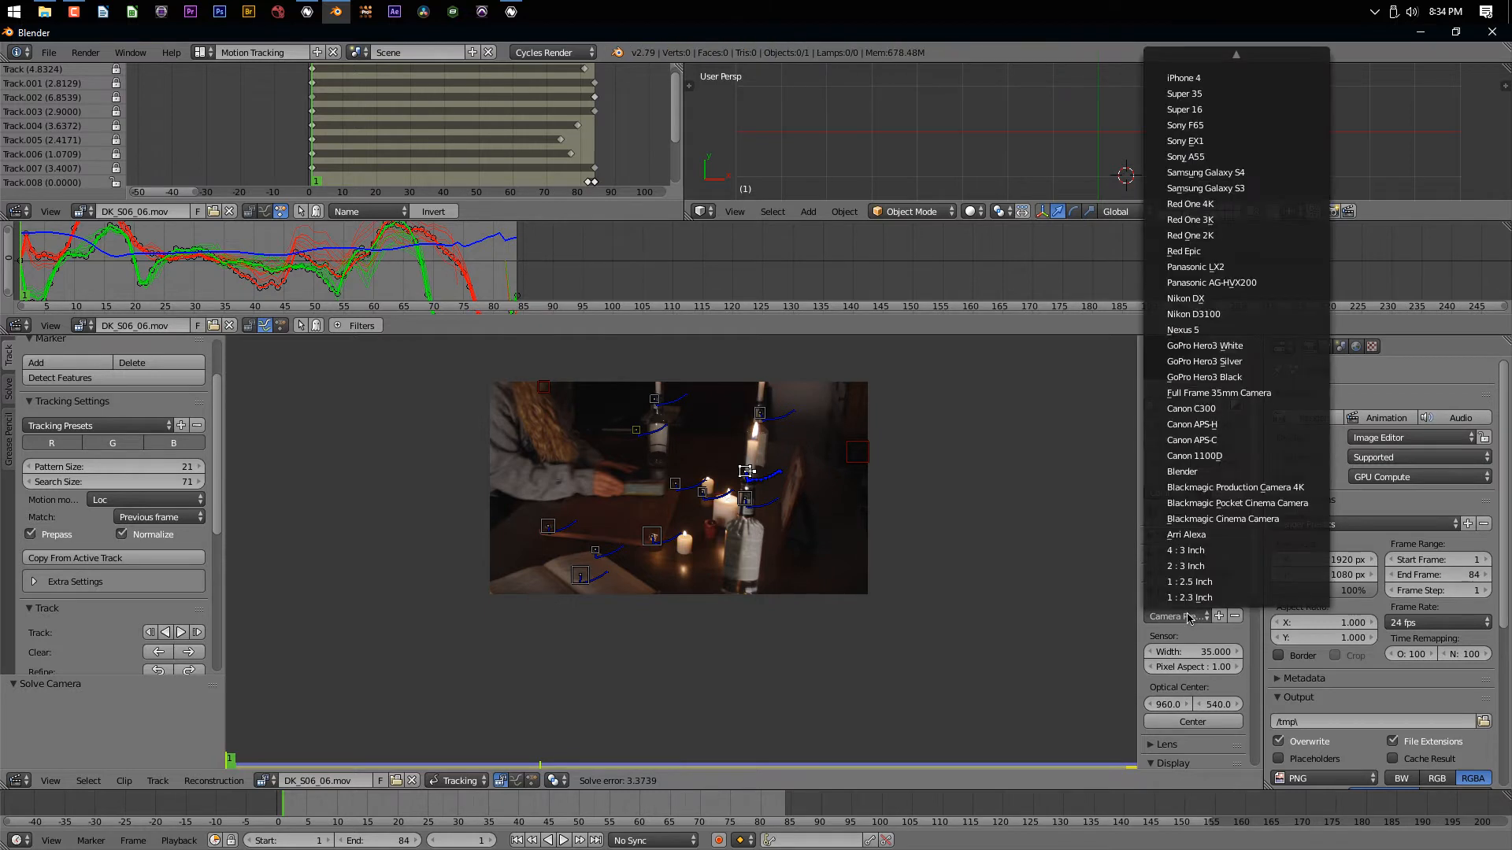
click(1187, 446)
scroll(1185, 752, down, 4)
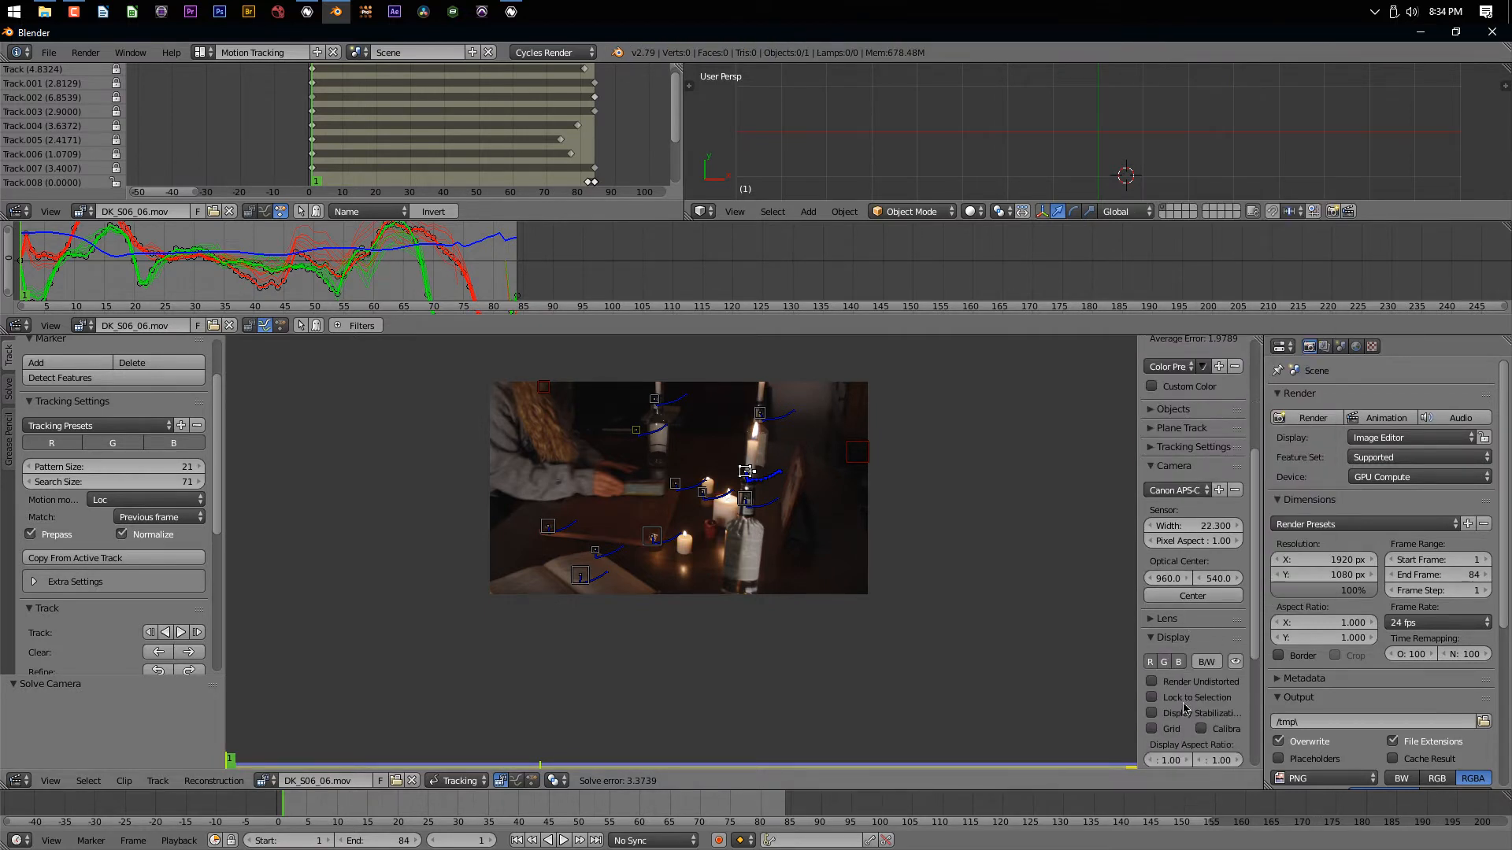
Set the clip's lens focal length to 28 mm and solve the camera motion again
click(1153, 619)
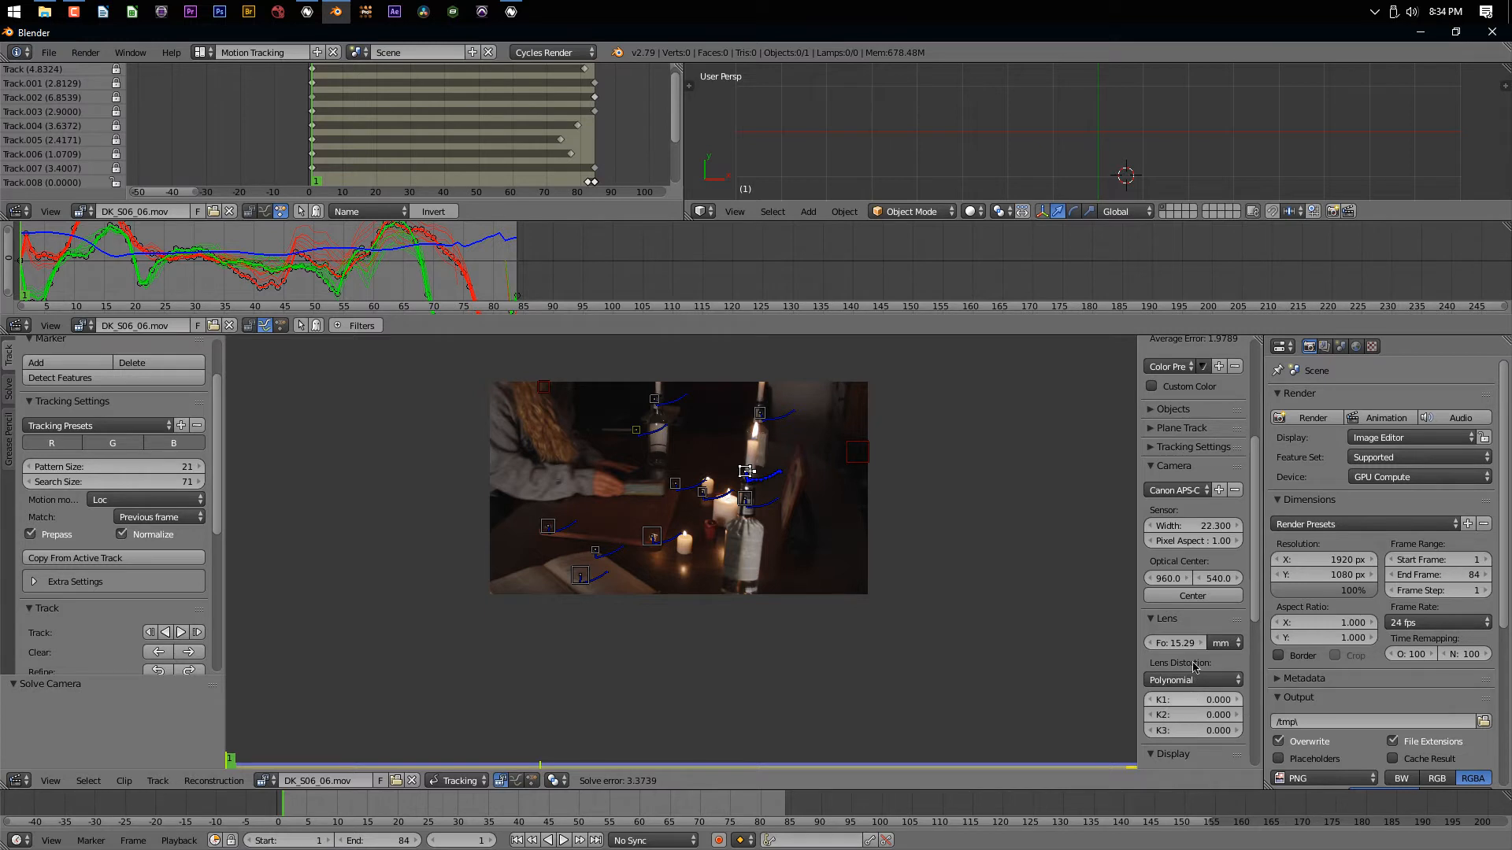
click(1177, 644)
text(2)
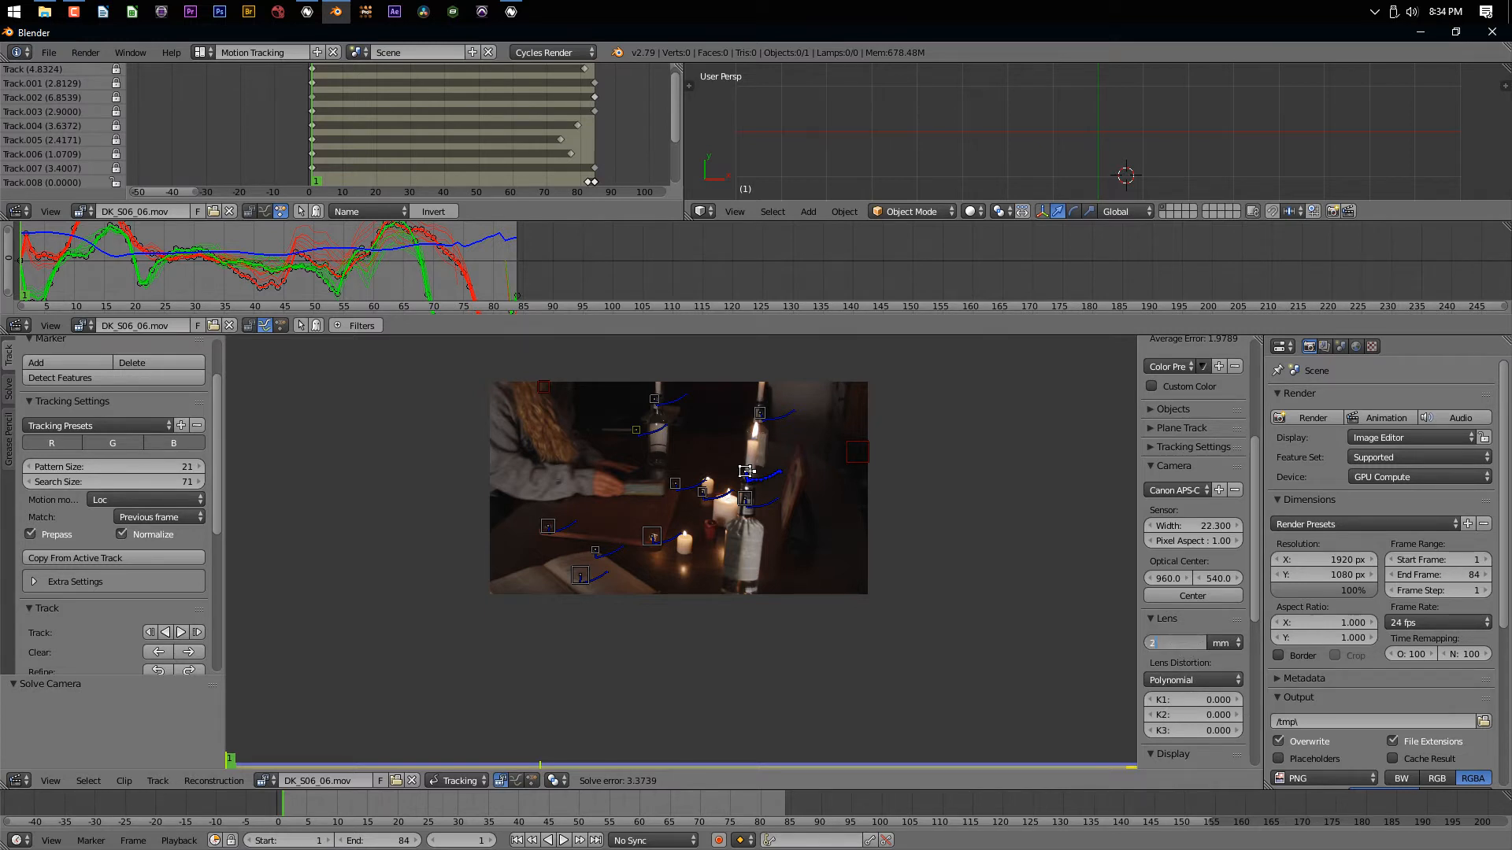
text(8)
key(Return)
key(shift+s)
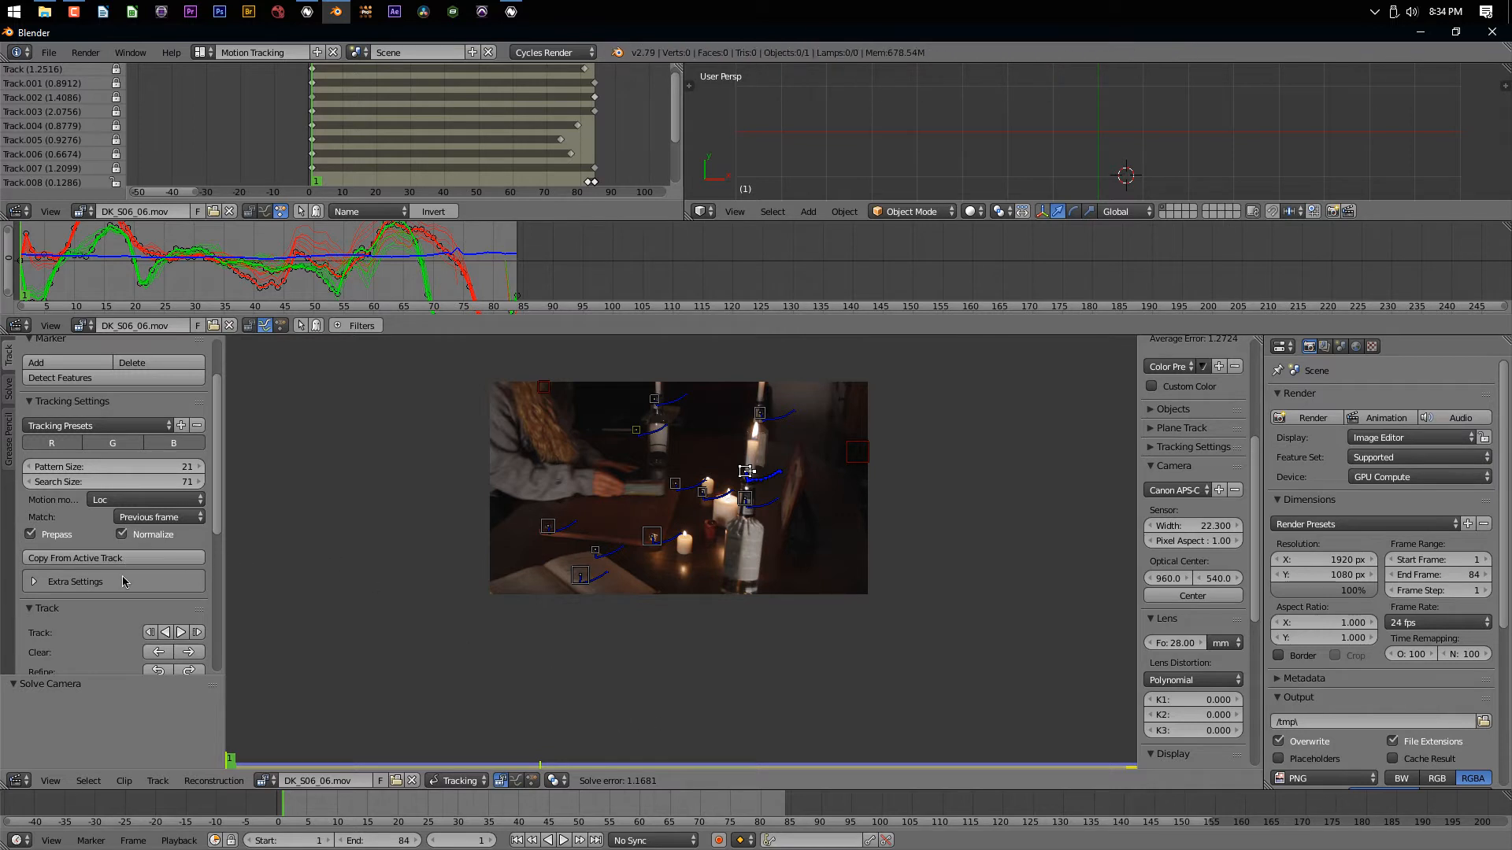
Refine the camera solution and set up the tracking scene from it
scroll(124, 585, down, 9)
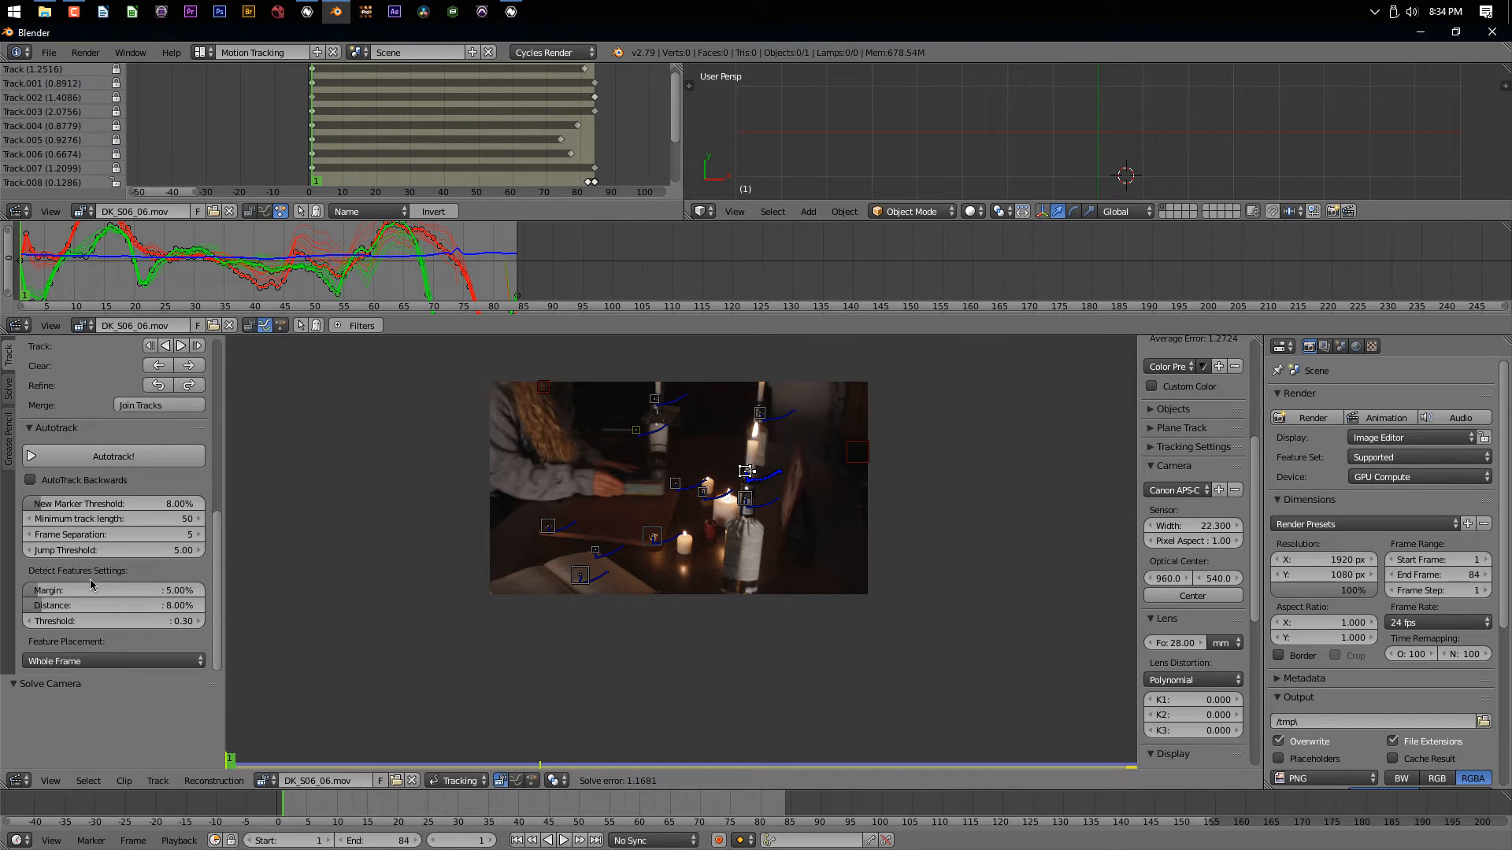
click(11, 396)
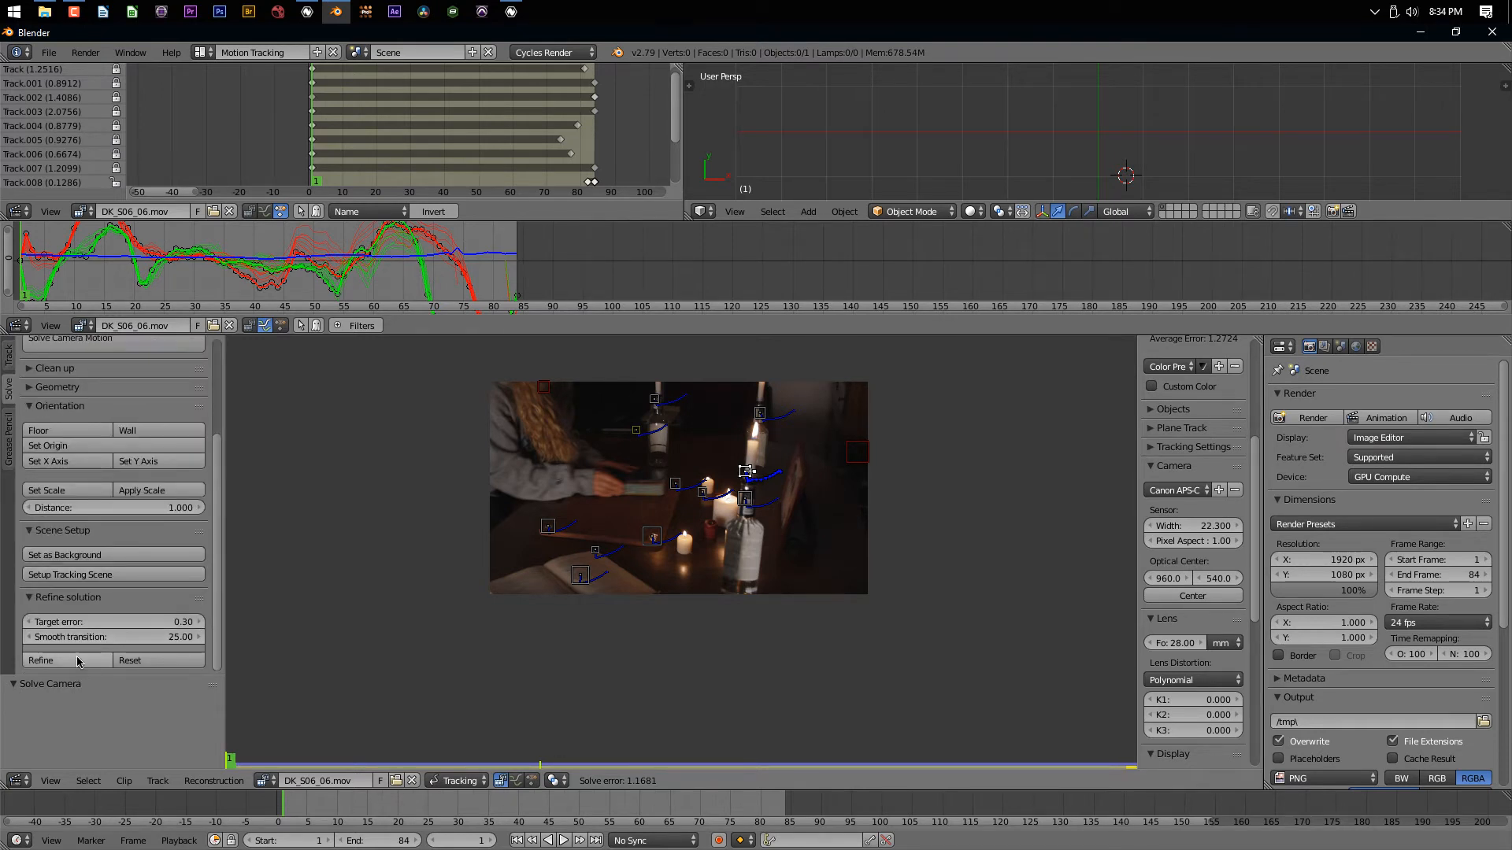
click(79, 661)
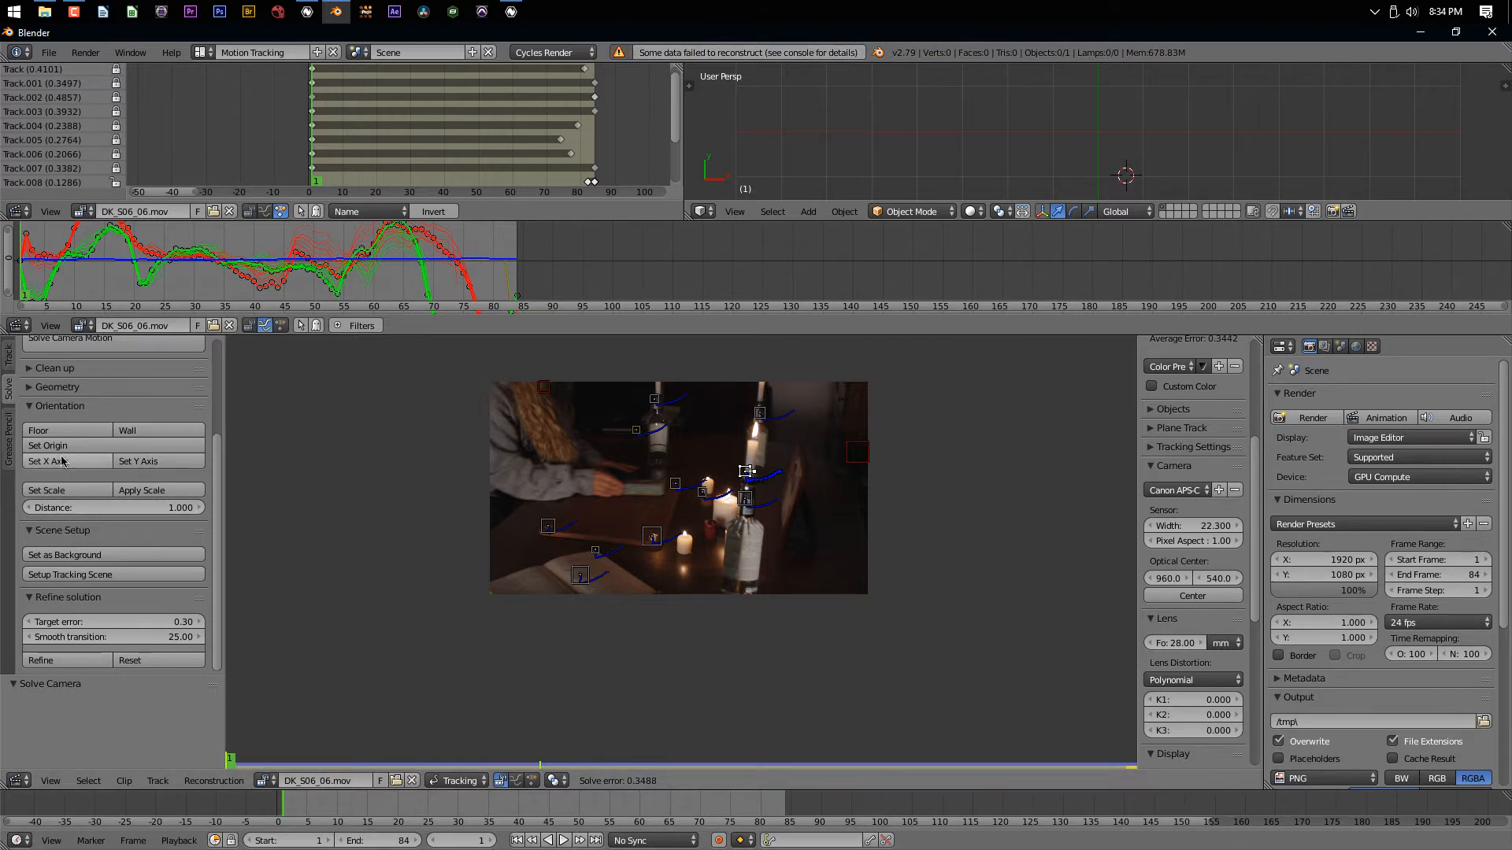
scroll(67, 441, up, 1)
click(69, 608)
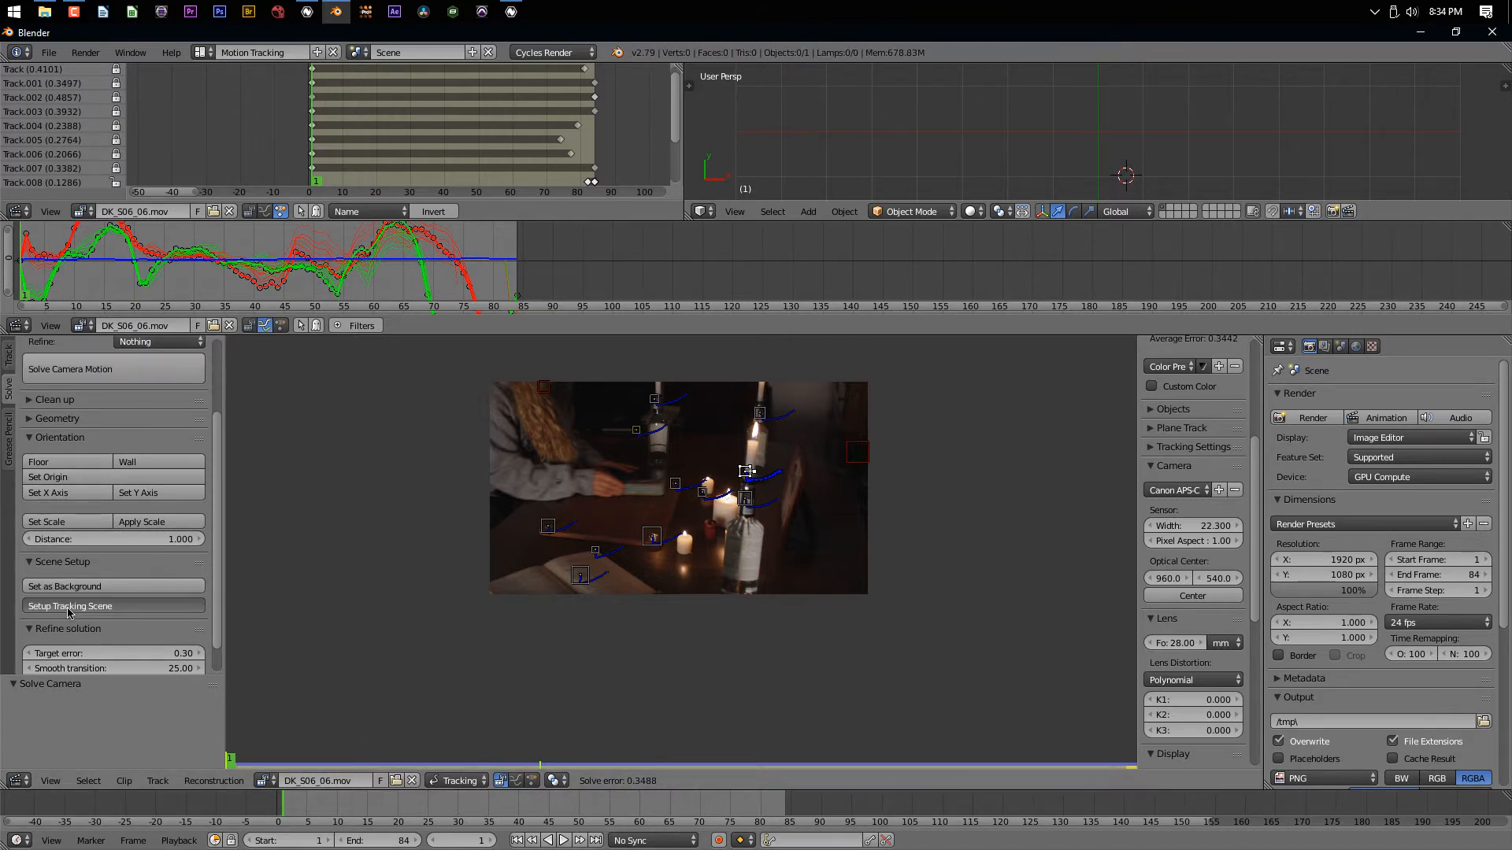
Play the animation in an enlarged 3D view and examine the solved camera's movement around the tracked points
key(ctrl+Up)
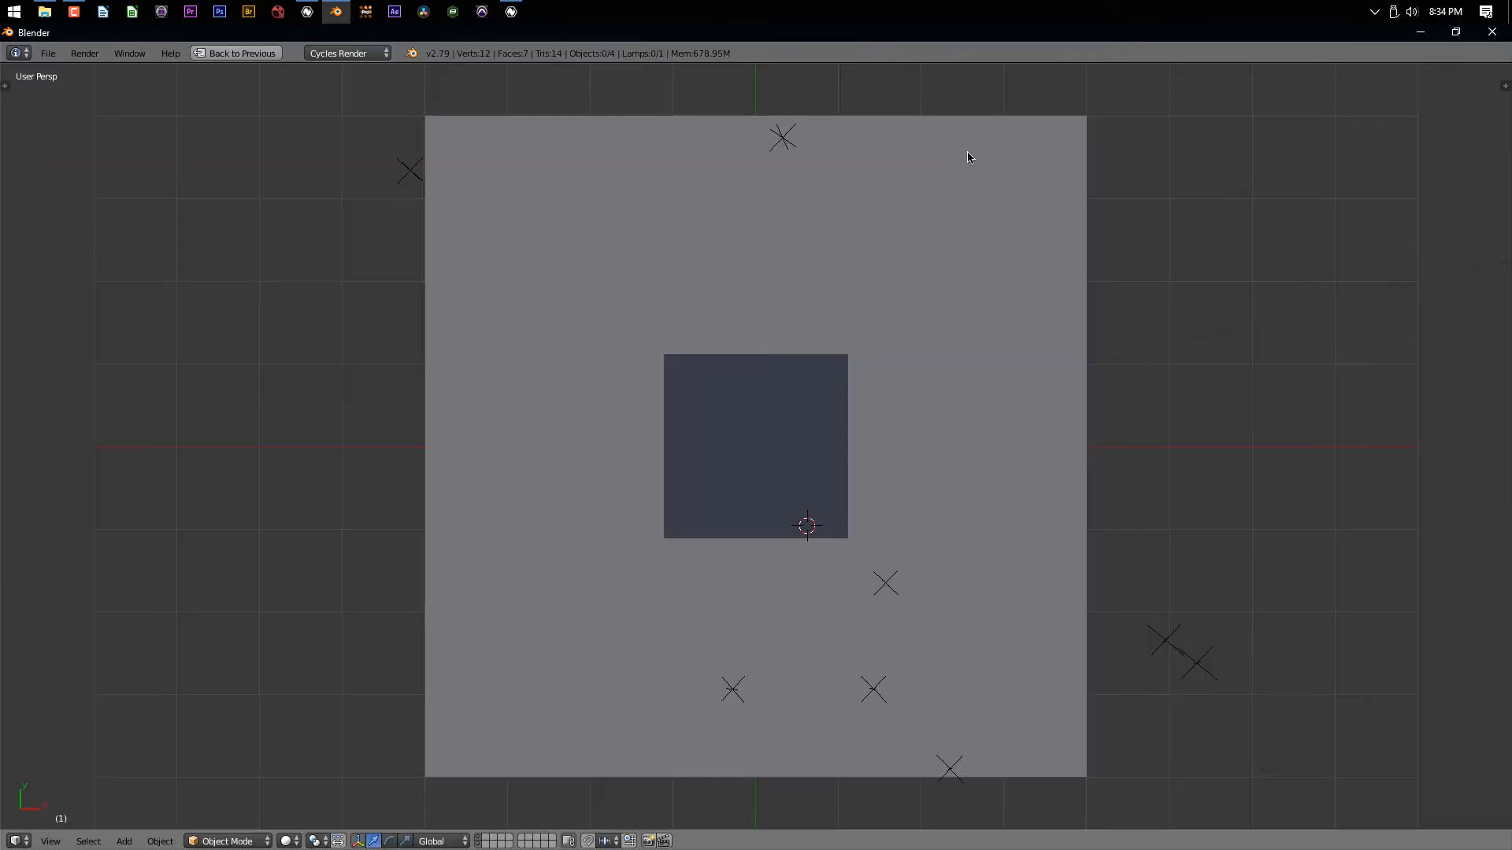
middle_drag(1027, 637, 770, 499)
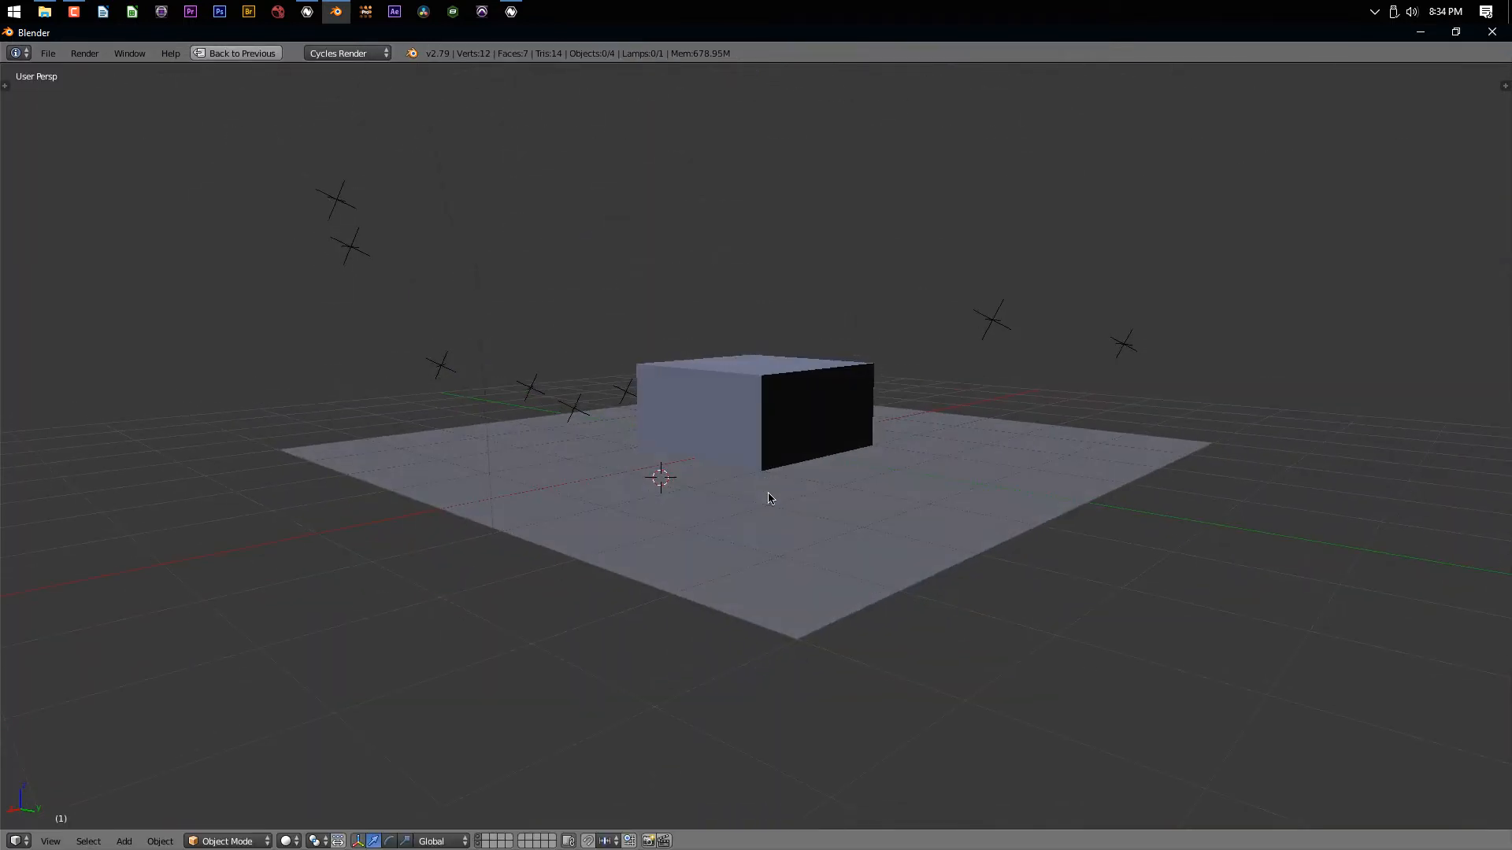
scroll(770, 499, down, 7)
middle_drag(586, 462, 614, 471)
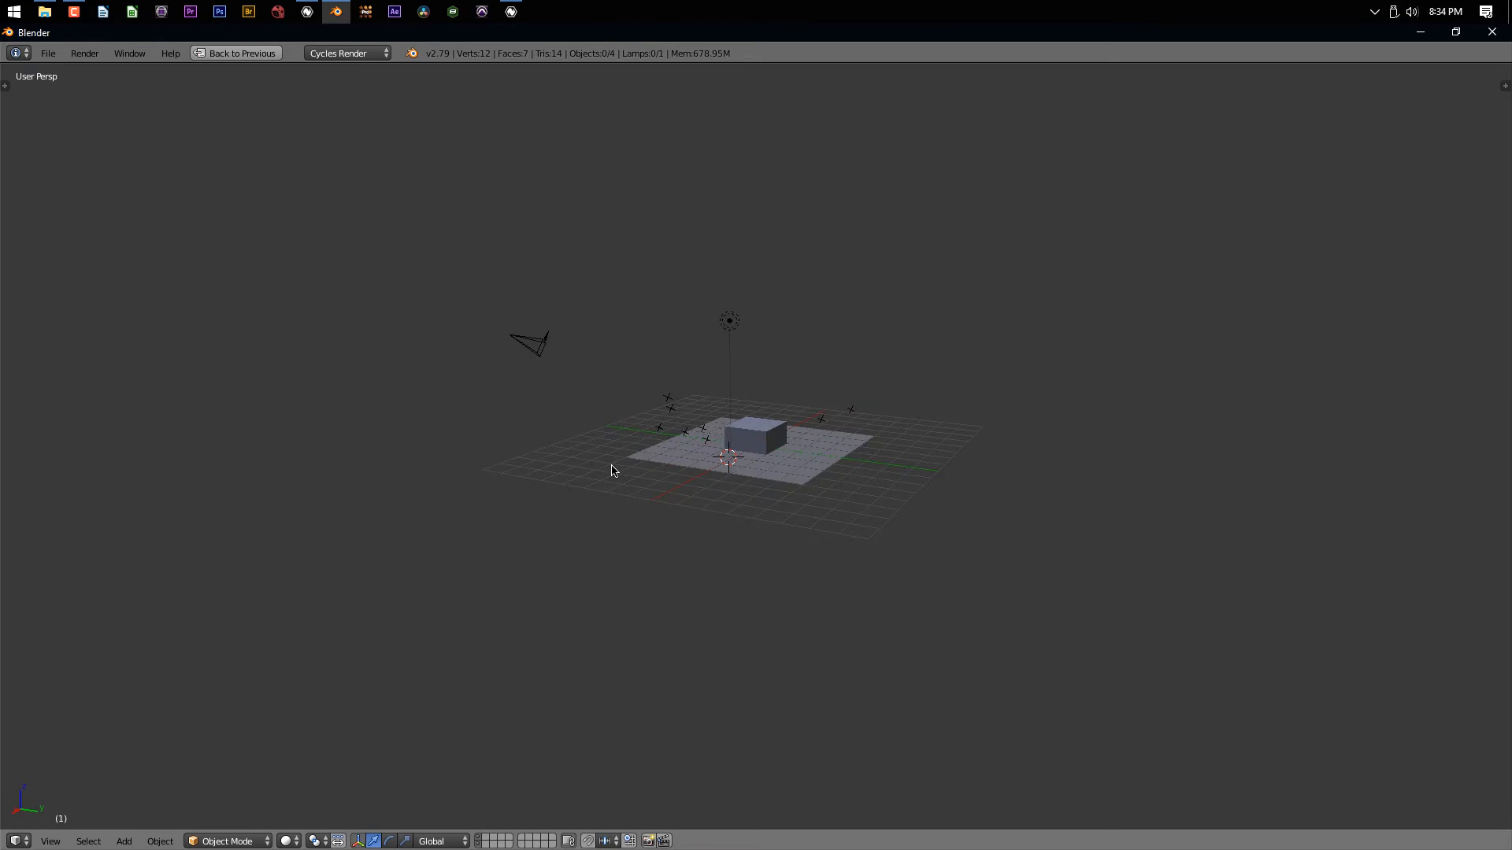
key(alt+a)
scroll(614, 464, up, 3)
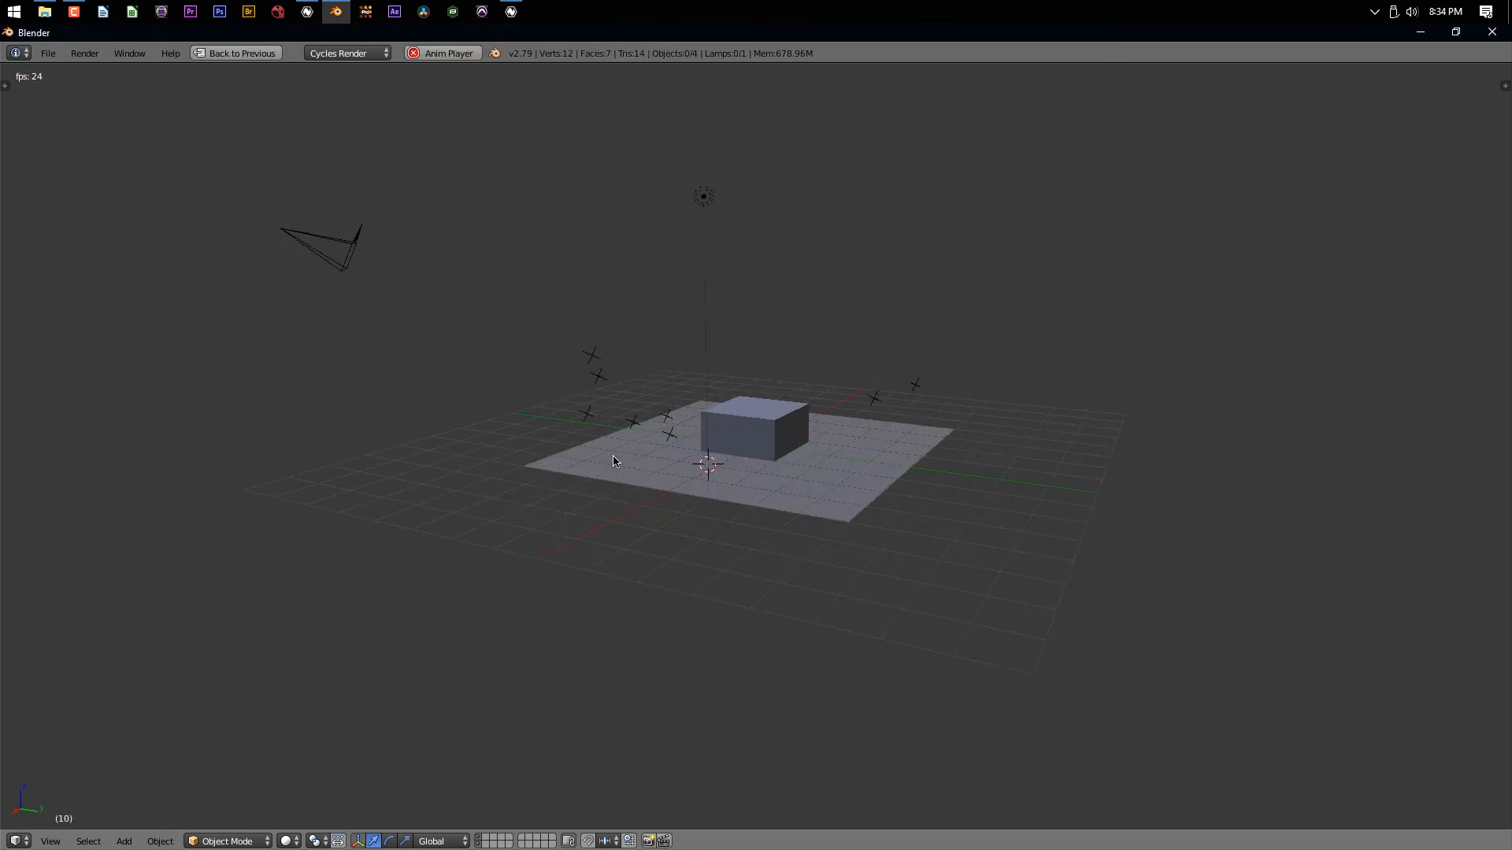
key(Escape)
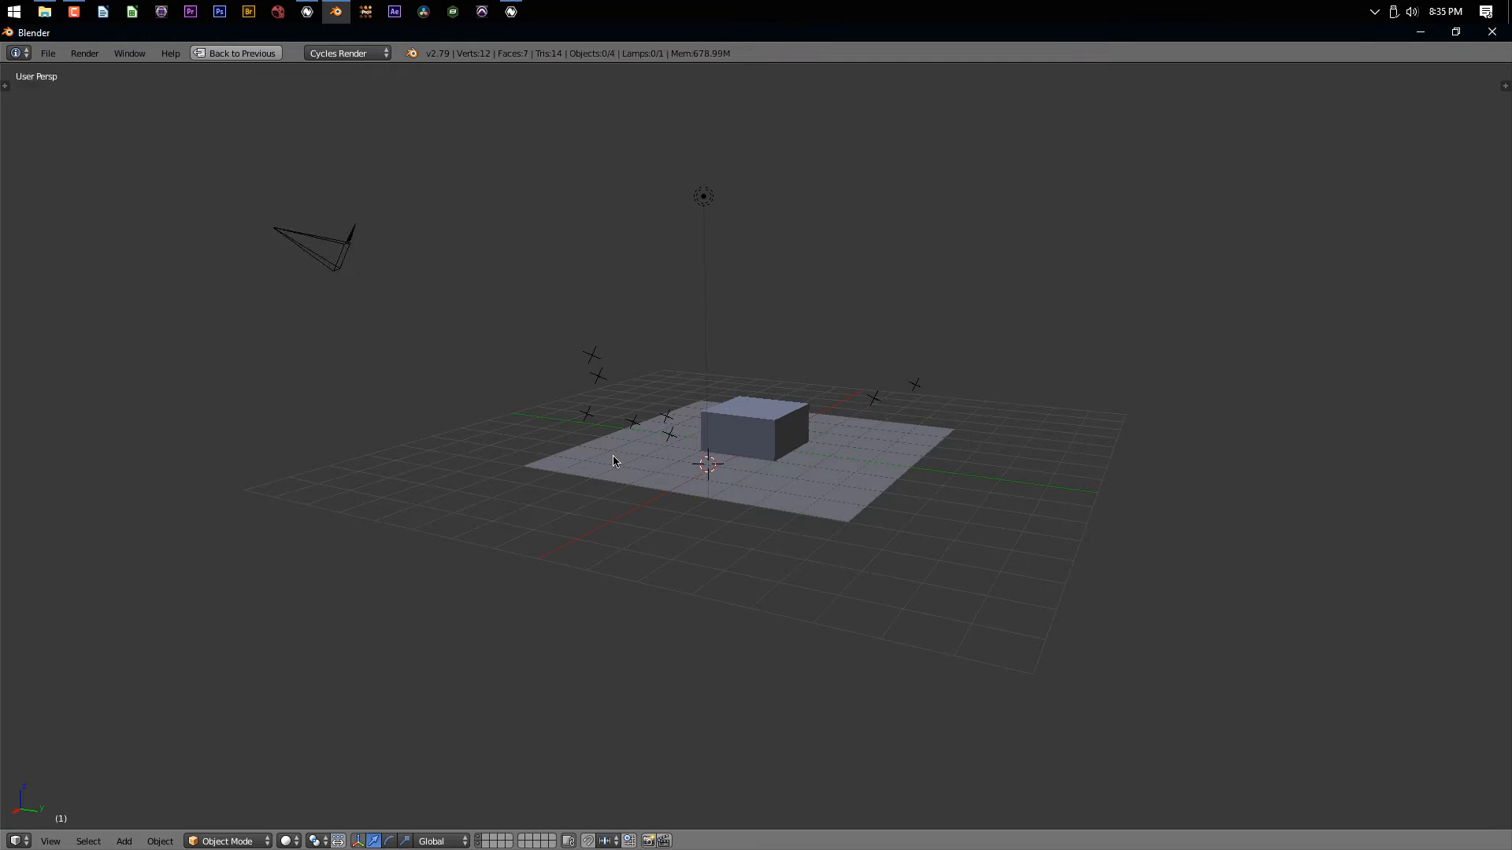
key(ctrl+Up)
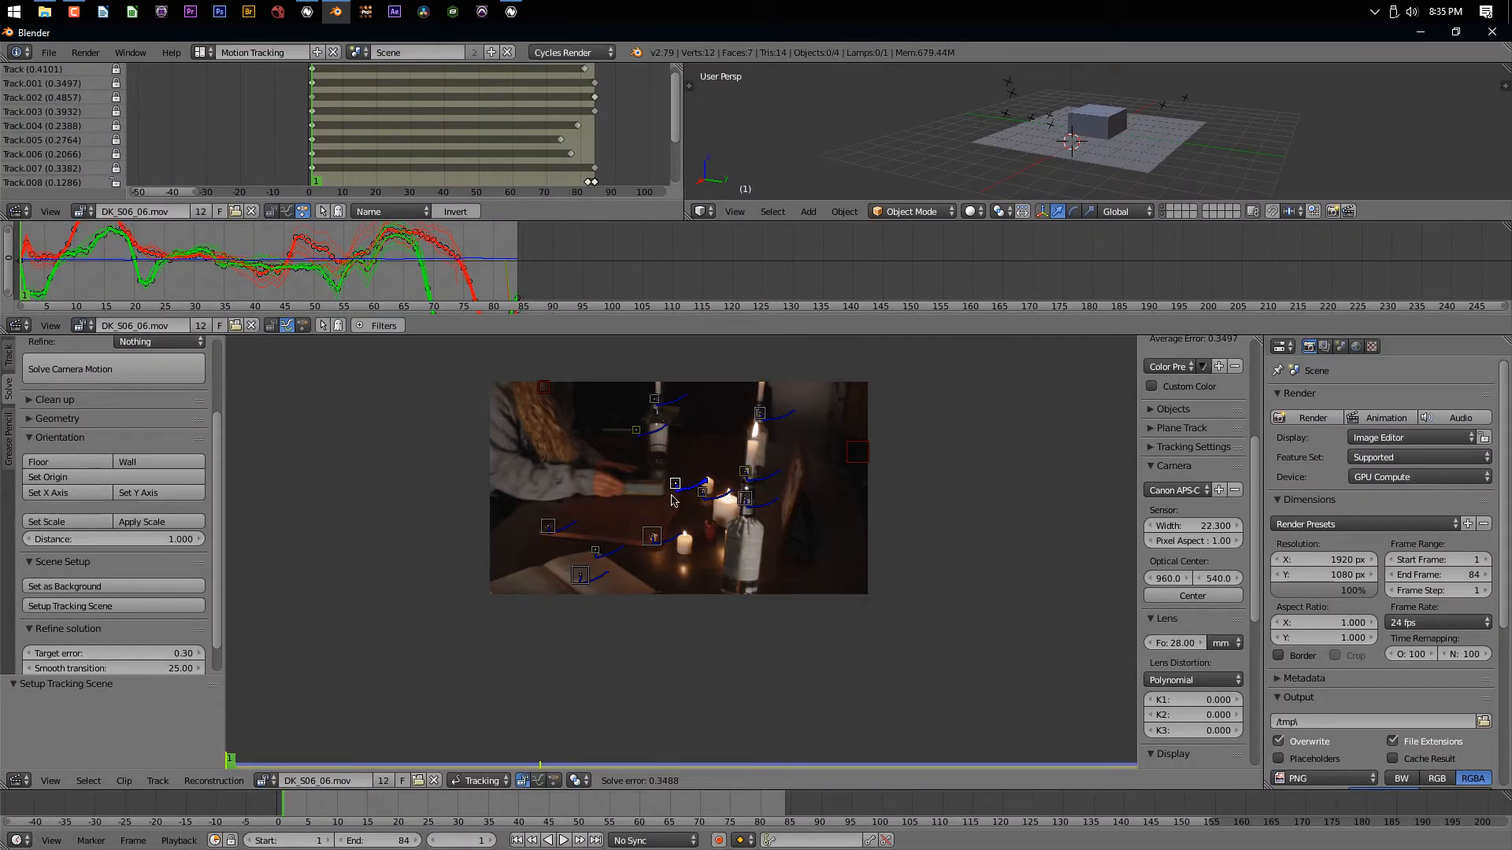
Select the three markers on the wooden board's corners and define them as the floor plane
right_click(653, 541)
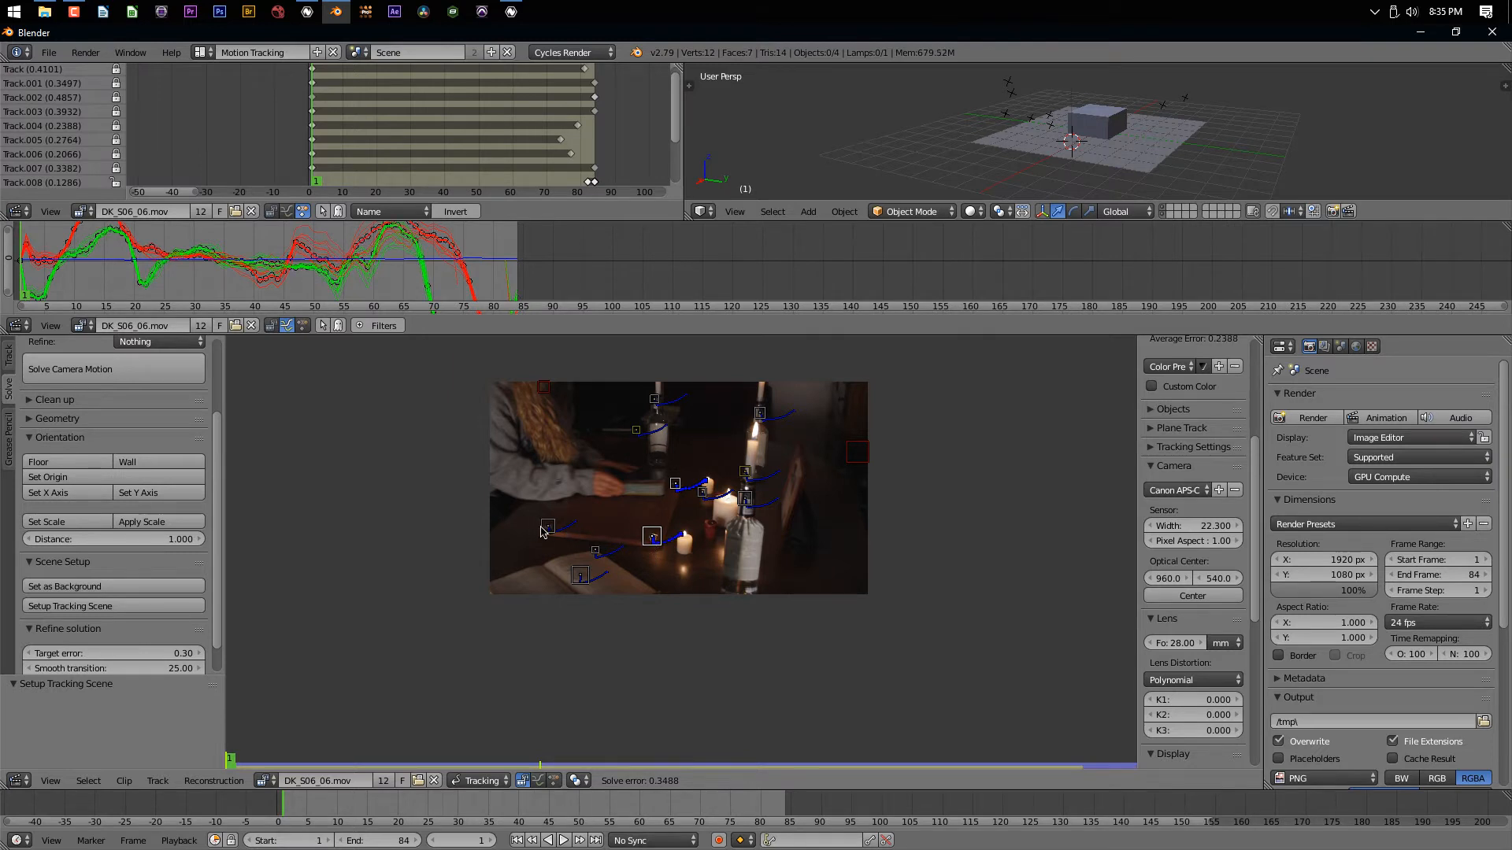
right_click(542, 532)
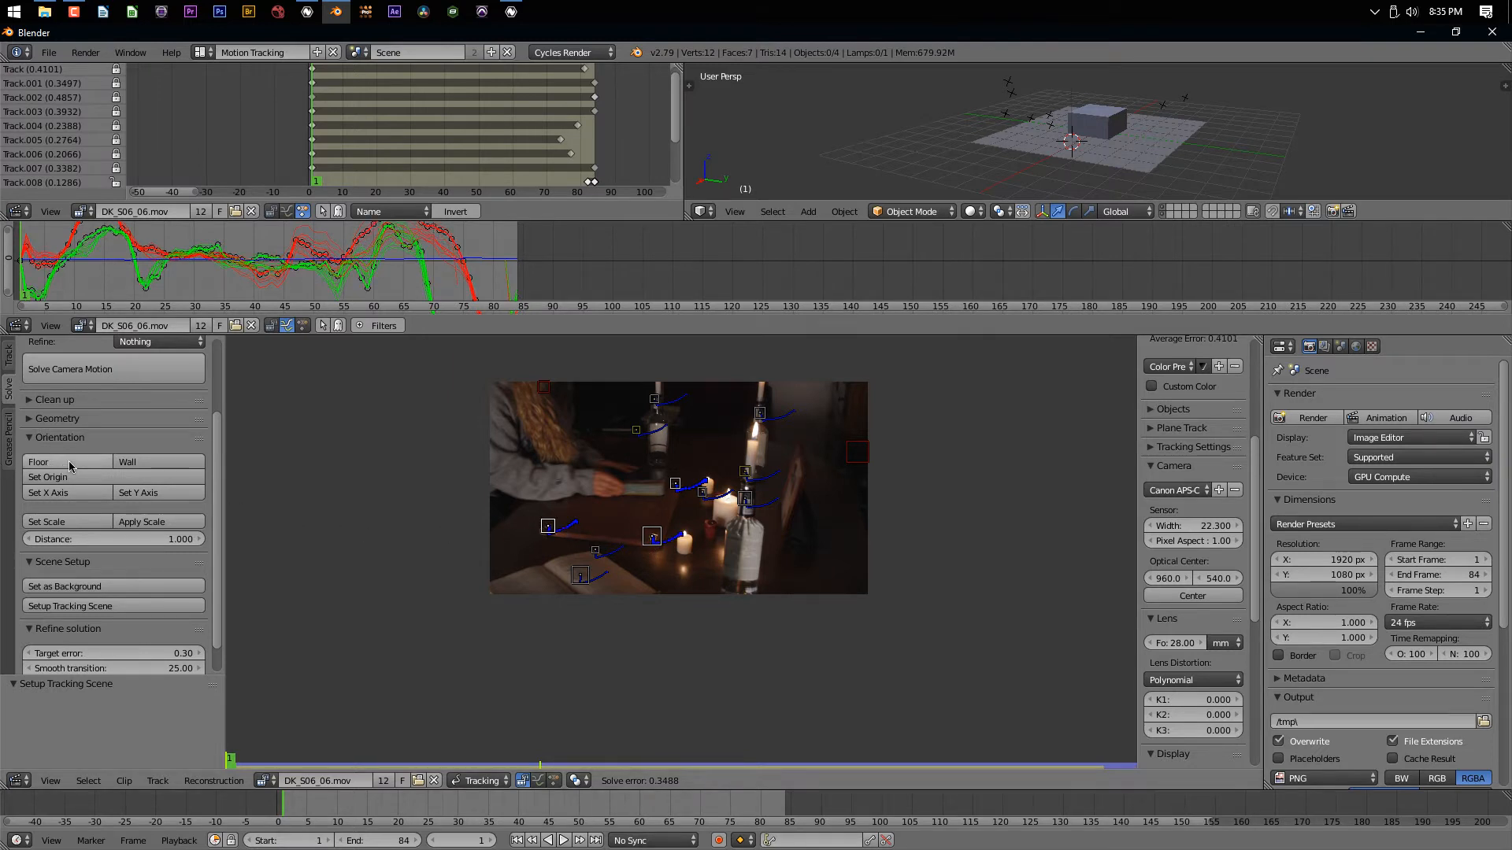
click(69, 465)
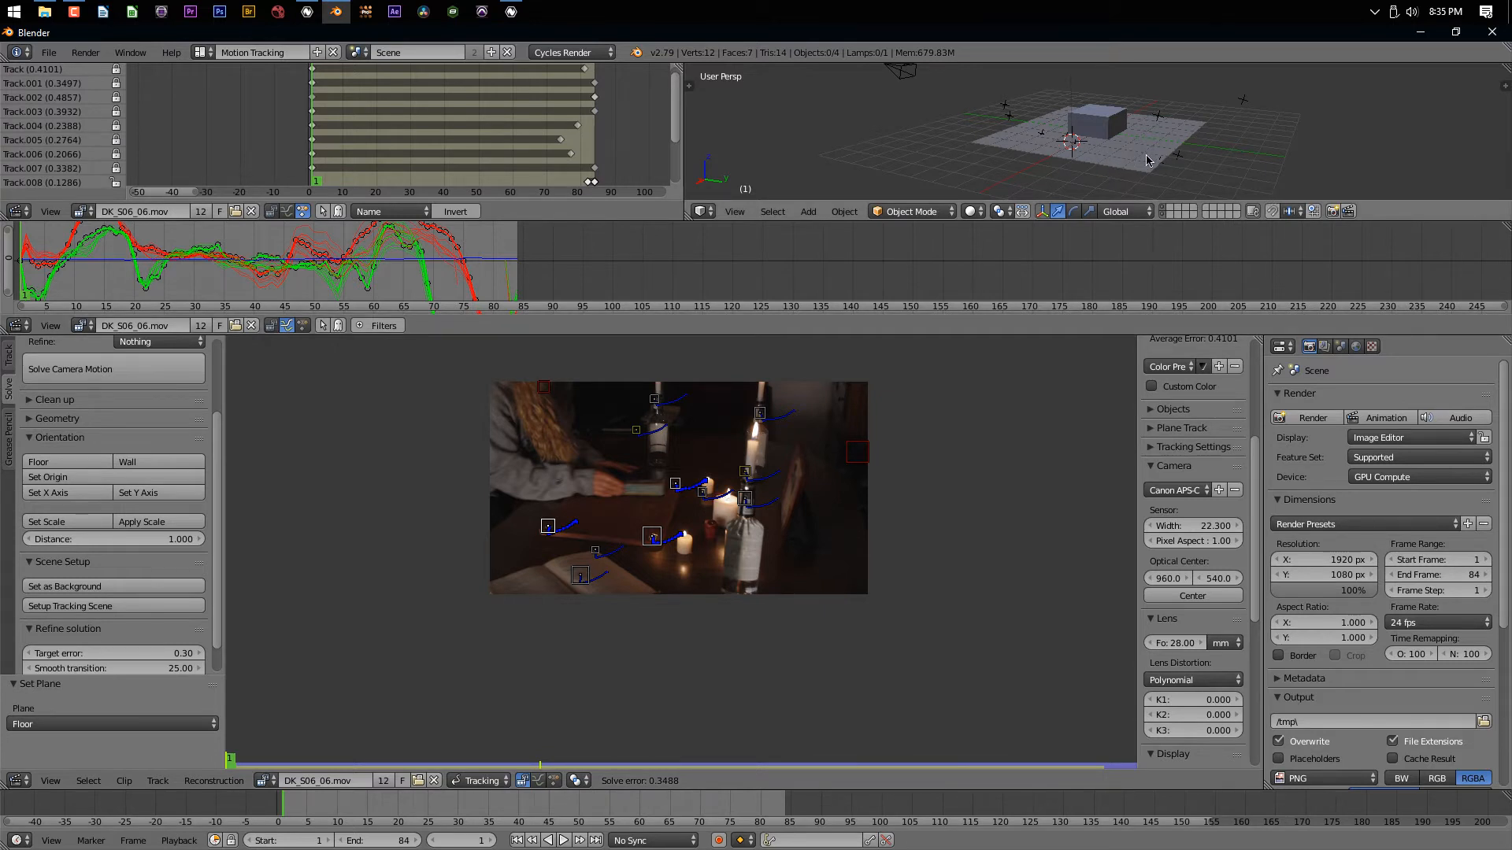
Play the animation in the enlarged 3D view in wireframe and check how the camera and tracked points align with the floor
scroll(1102, 153, up, 2)
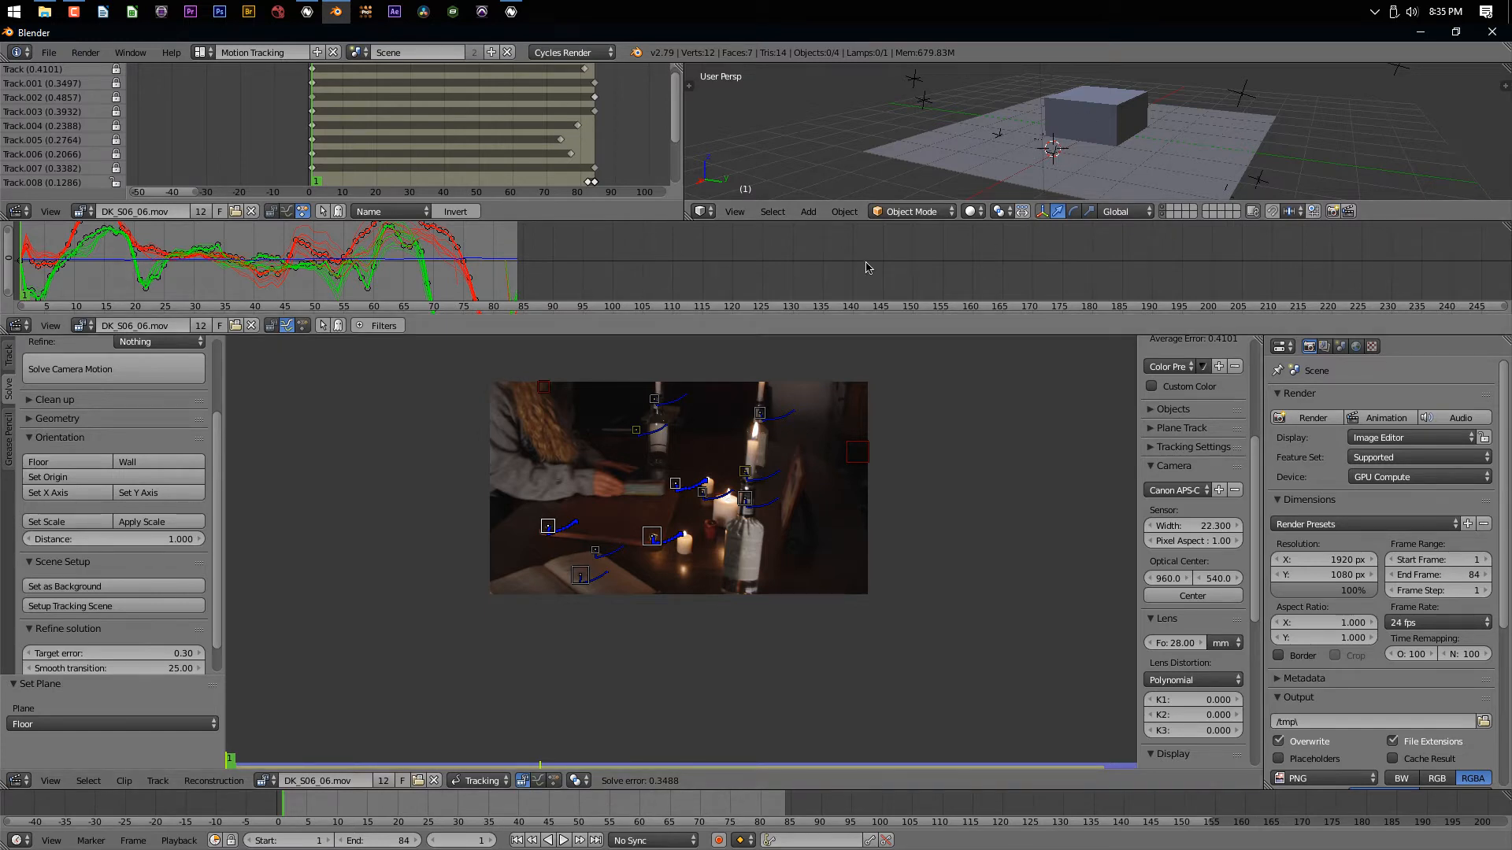
key(ctrl+space)
key(ctrl+space)
key(ctrl+space)
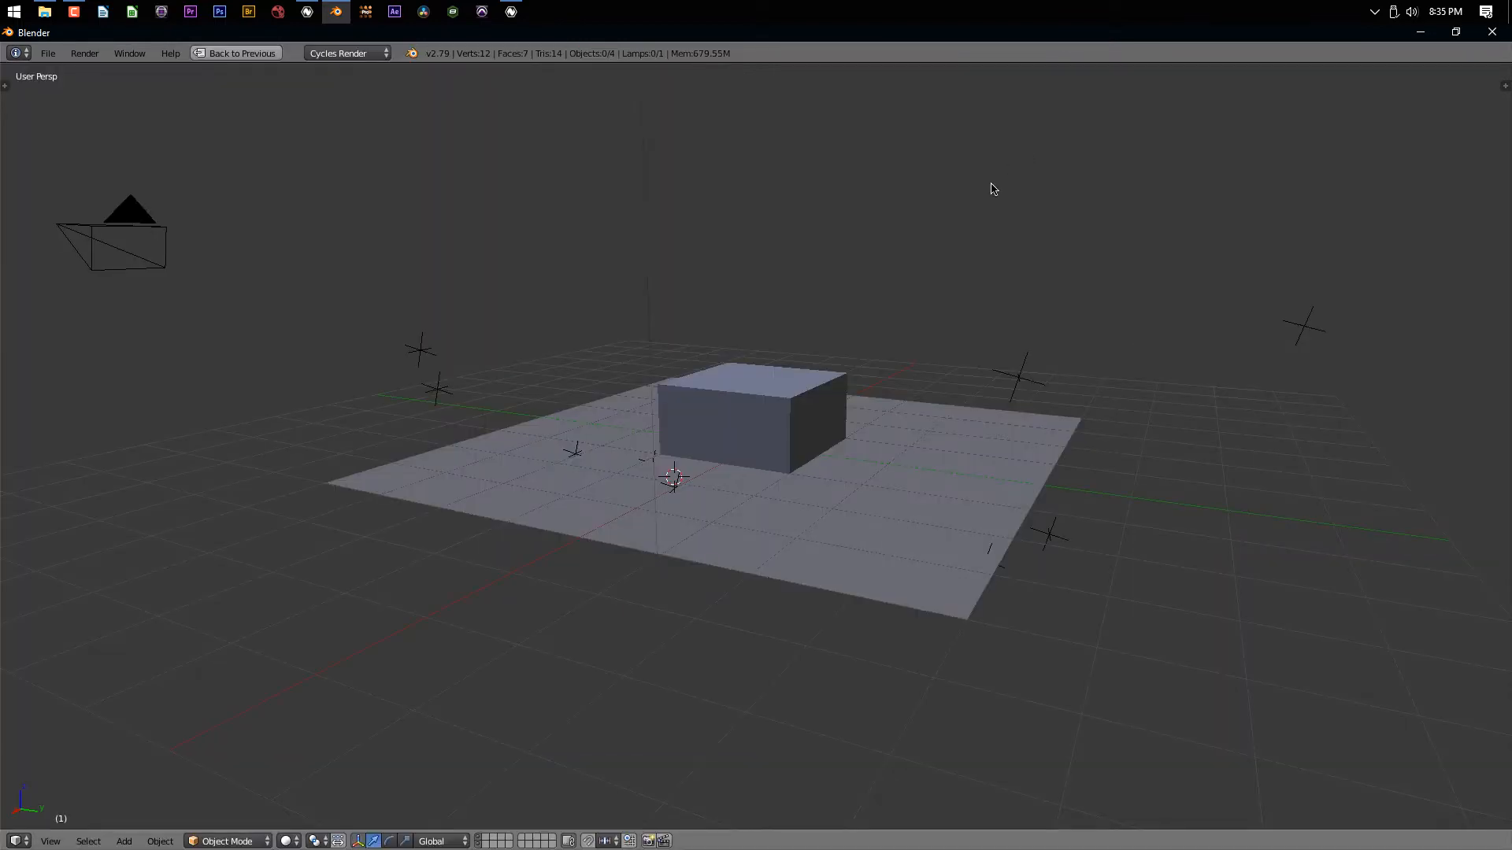
key(alt+a)
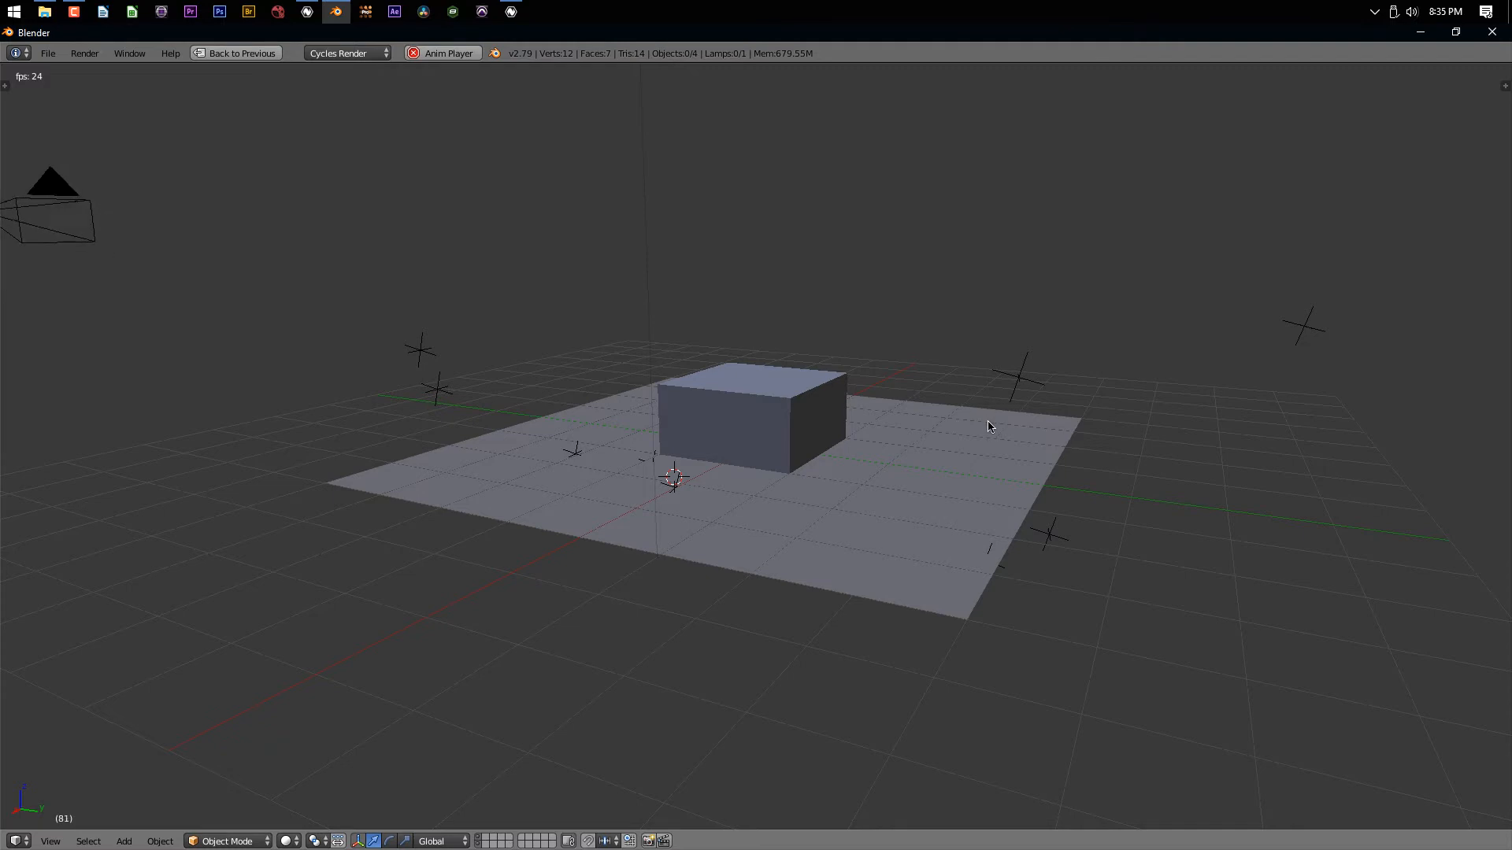
key(z)
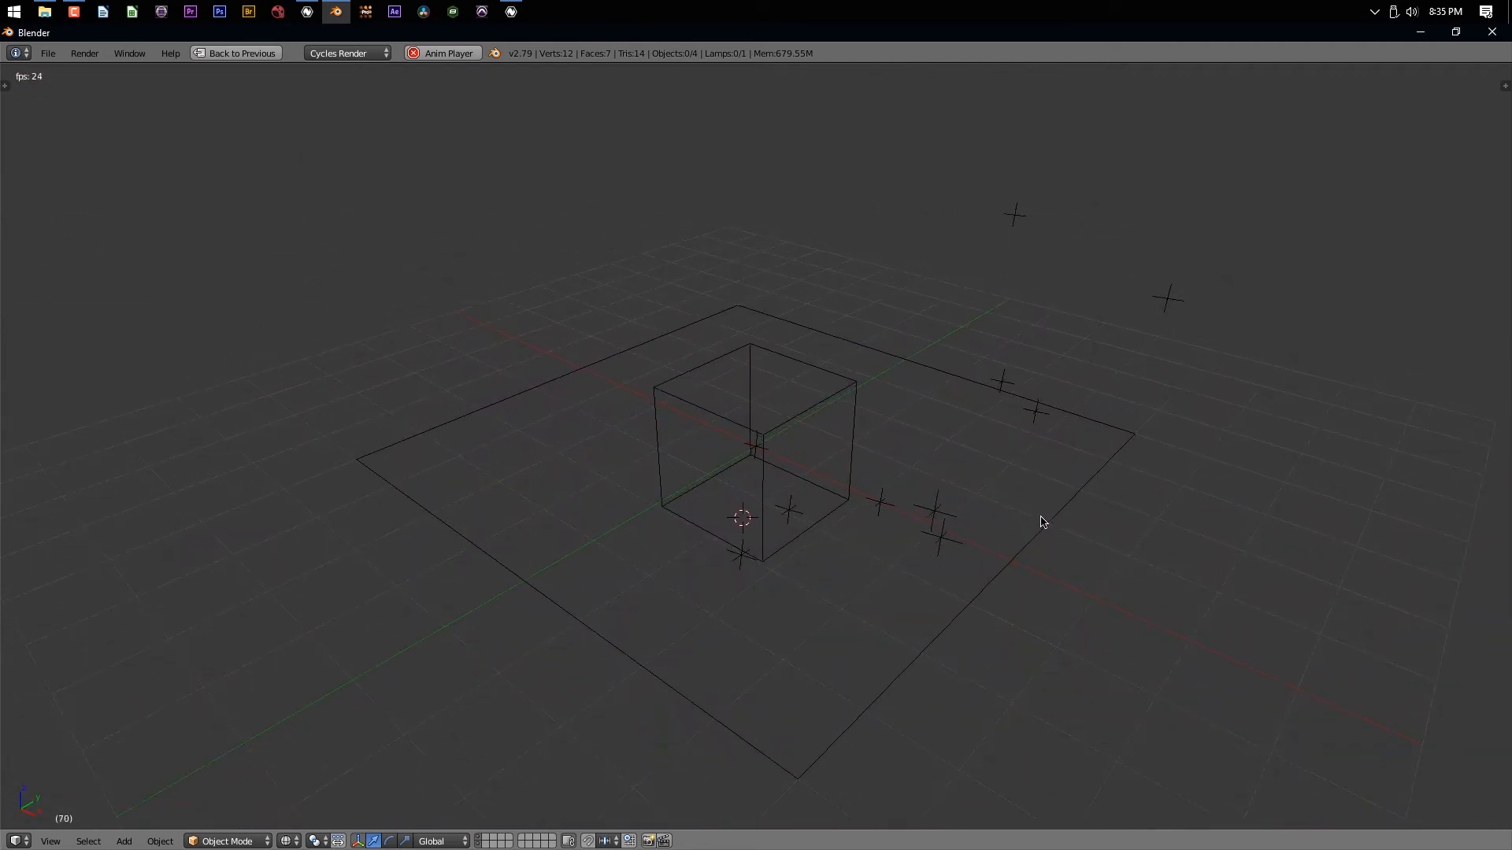
key(ctrl+space)
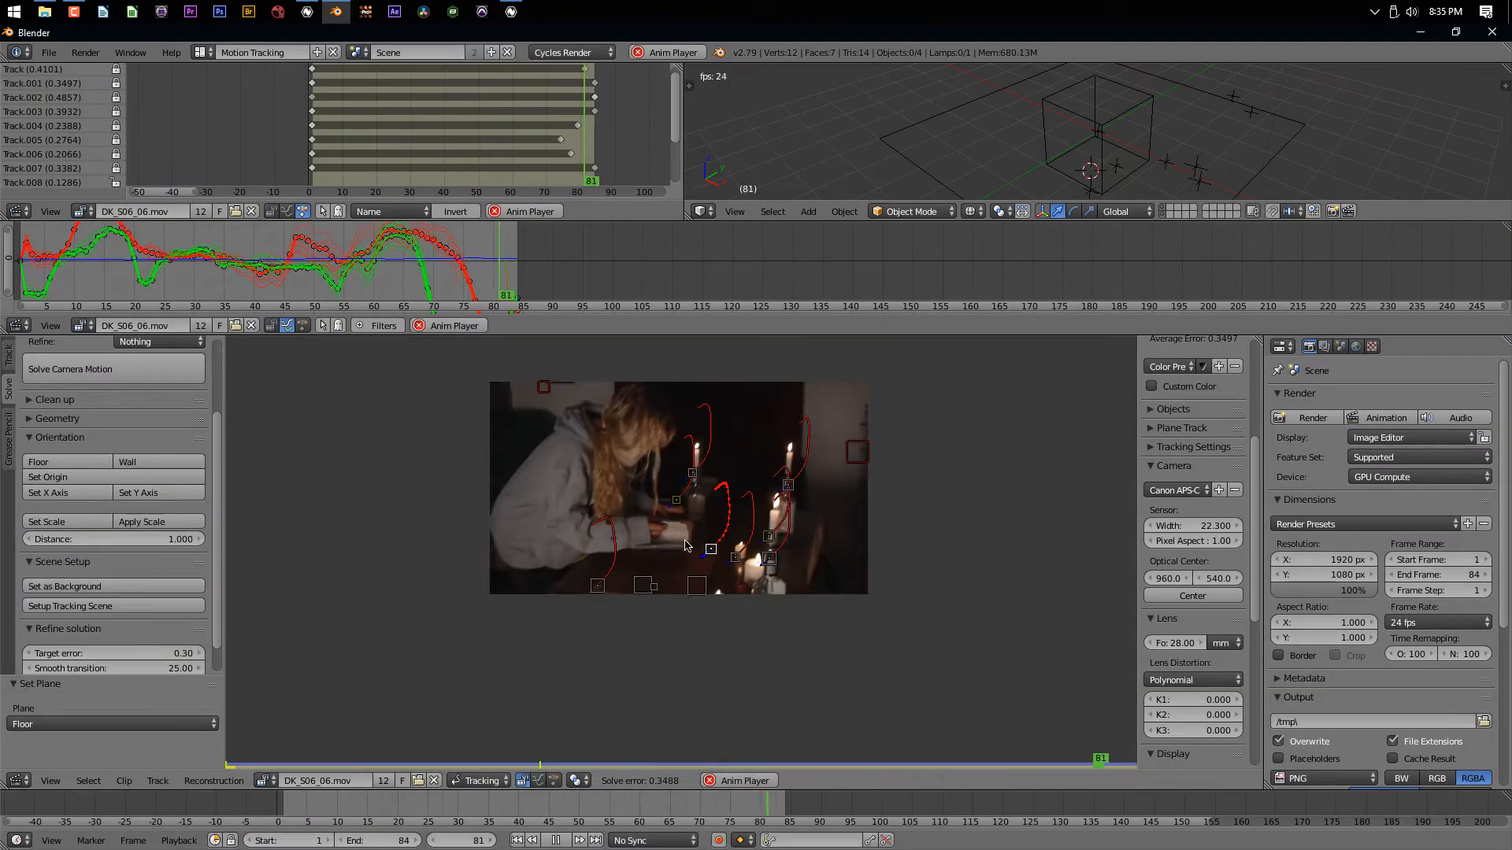
key(Escape)
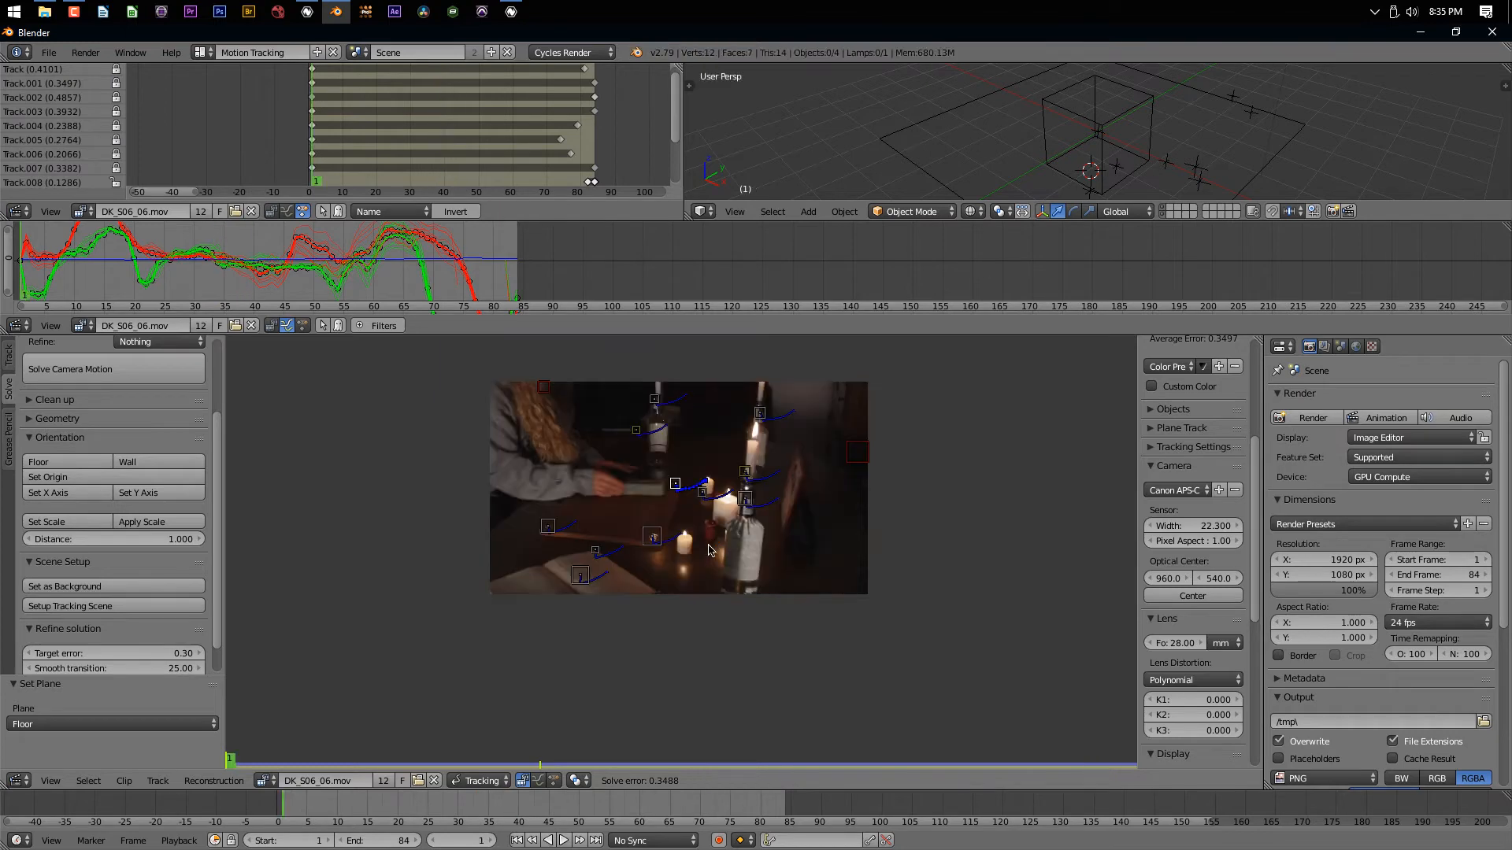
Select the three markers on the wooden board's corners and convert the tracked 3D markers to a mesh
click(650, 539)
click(551, 532)
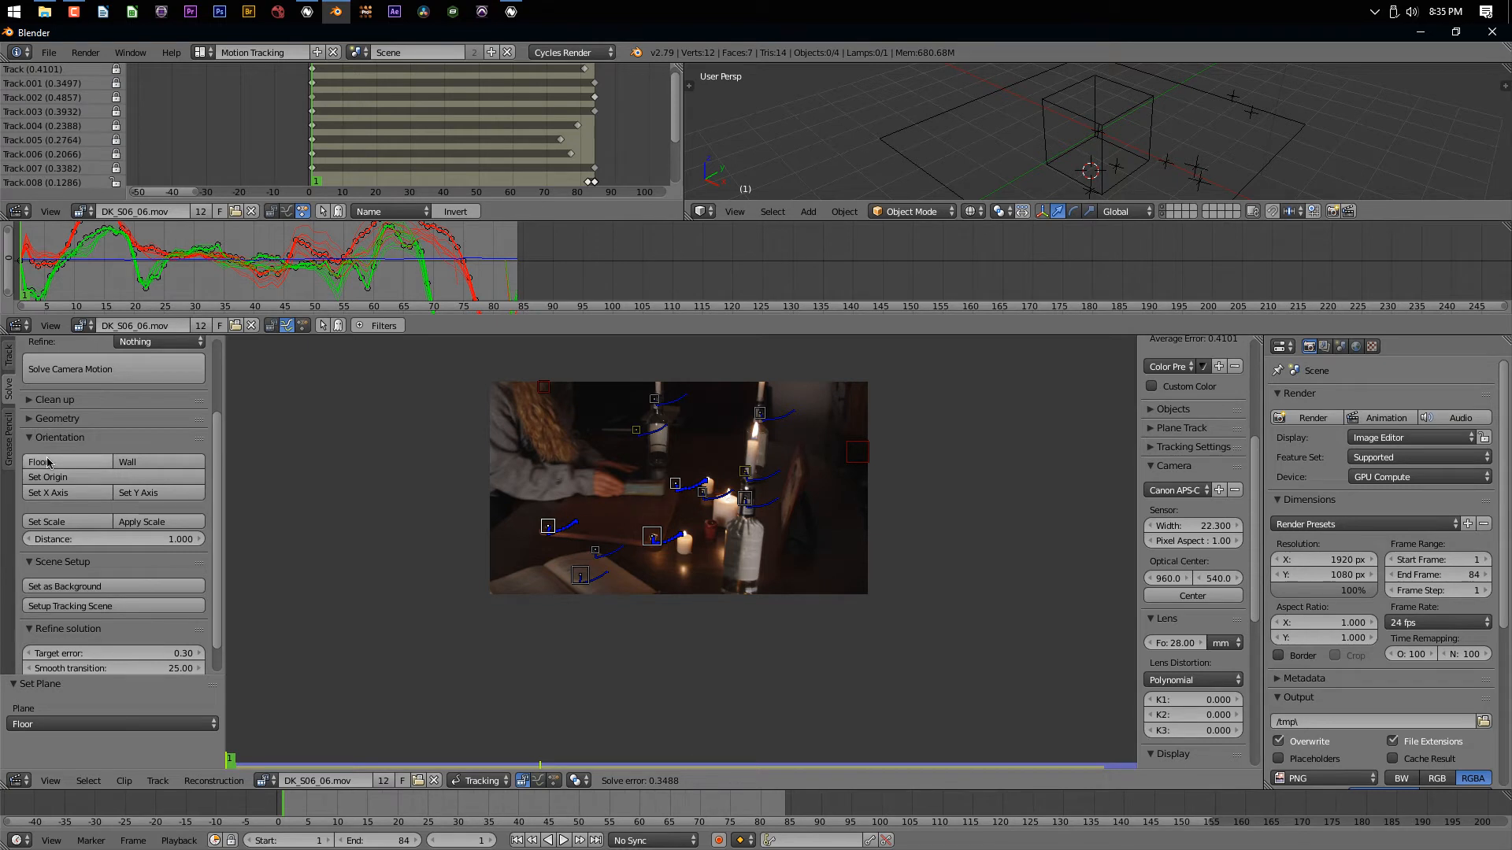
click(39, 418)
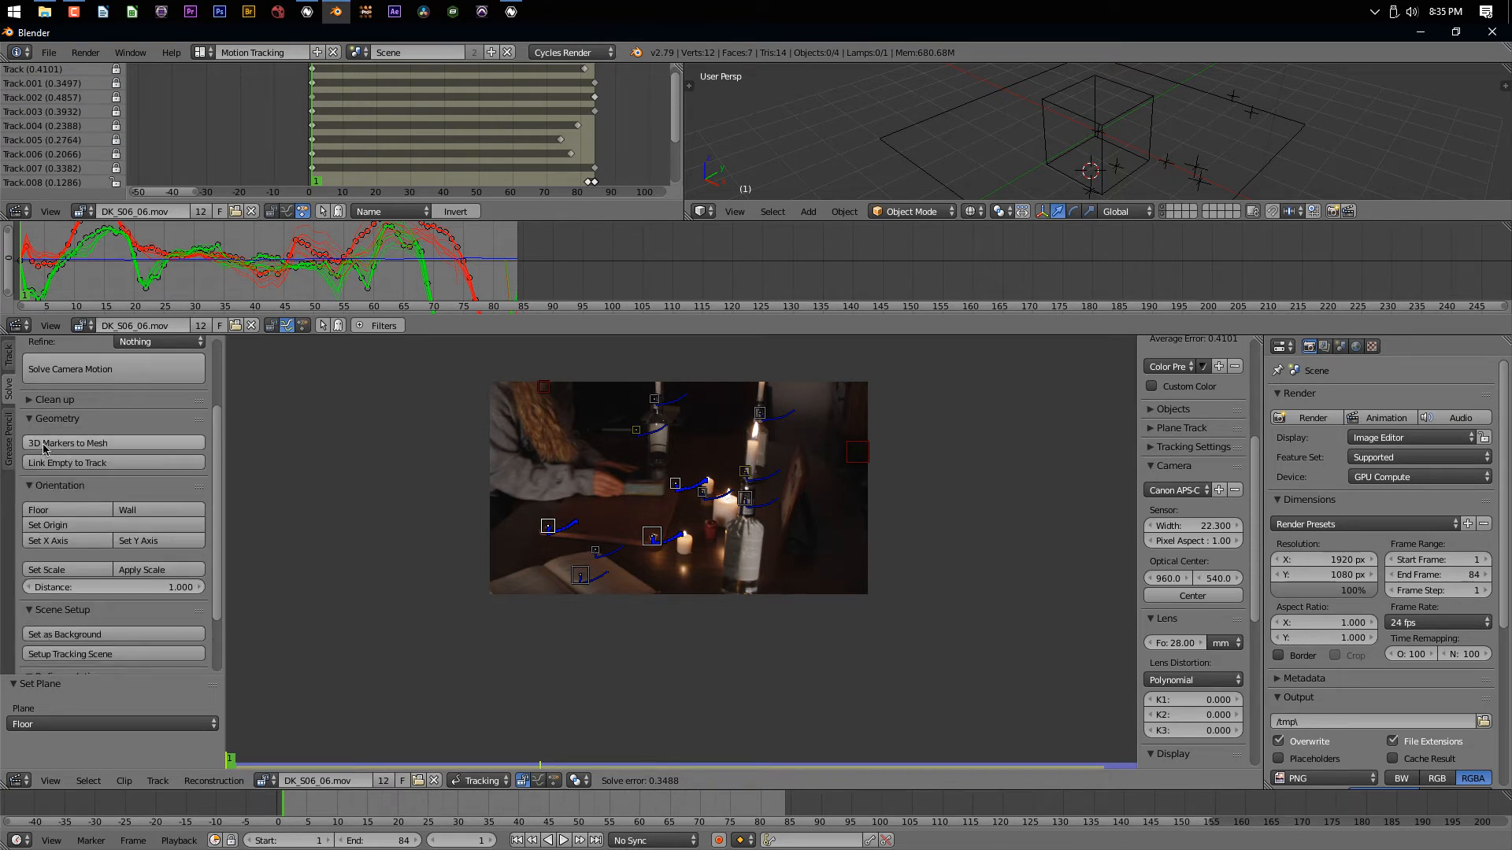
click(36, 443)
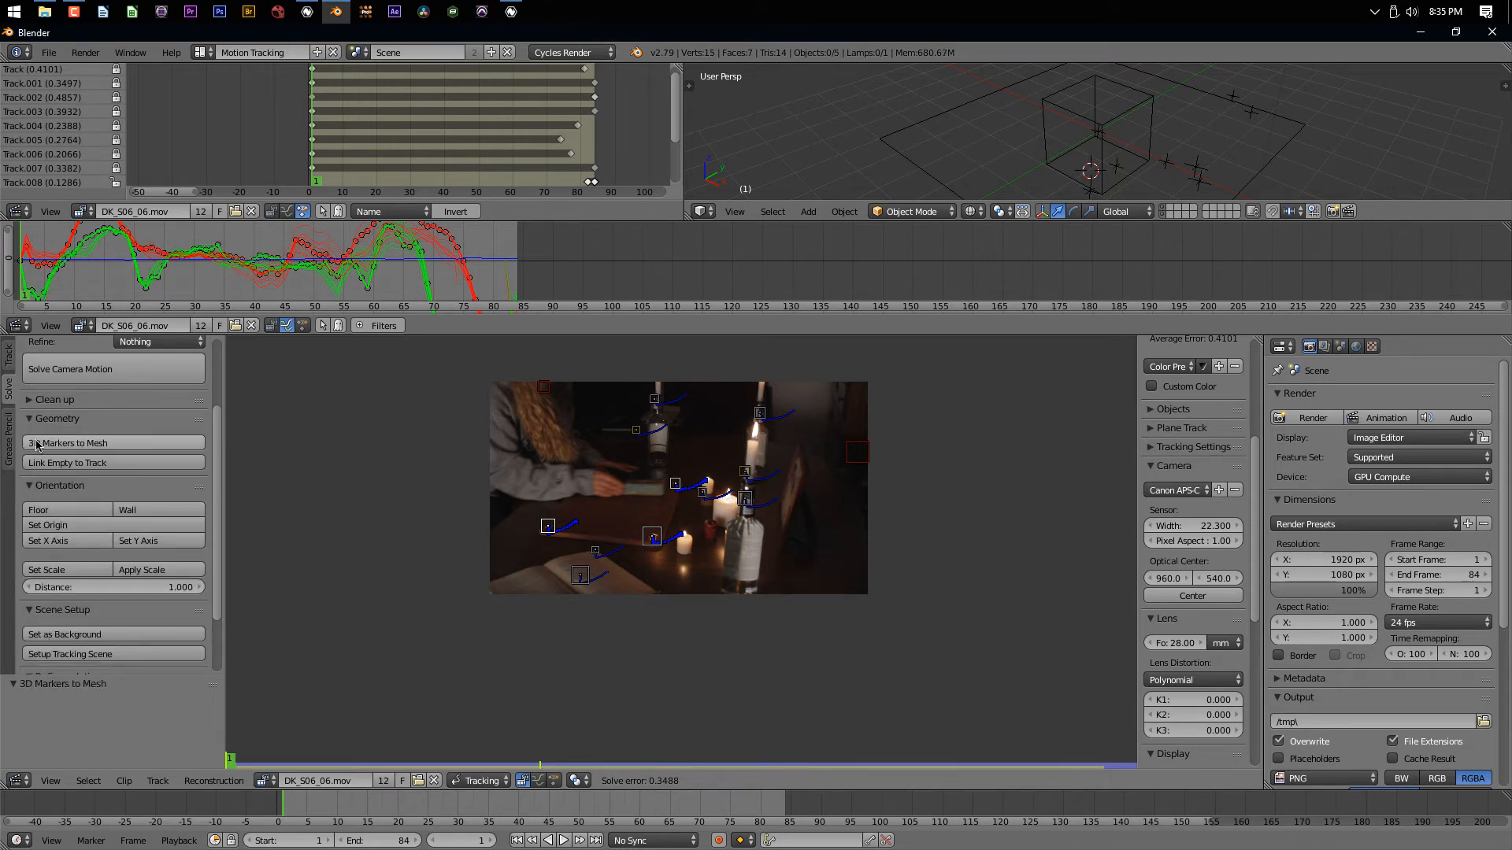
Switch to the Default screen layout and delete the ground plane and the cube from the scene
click(198, 52)
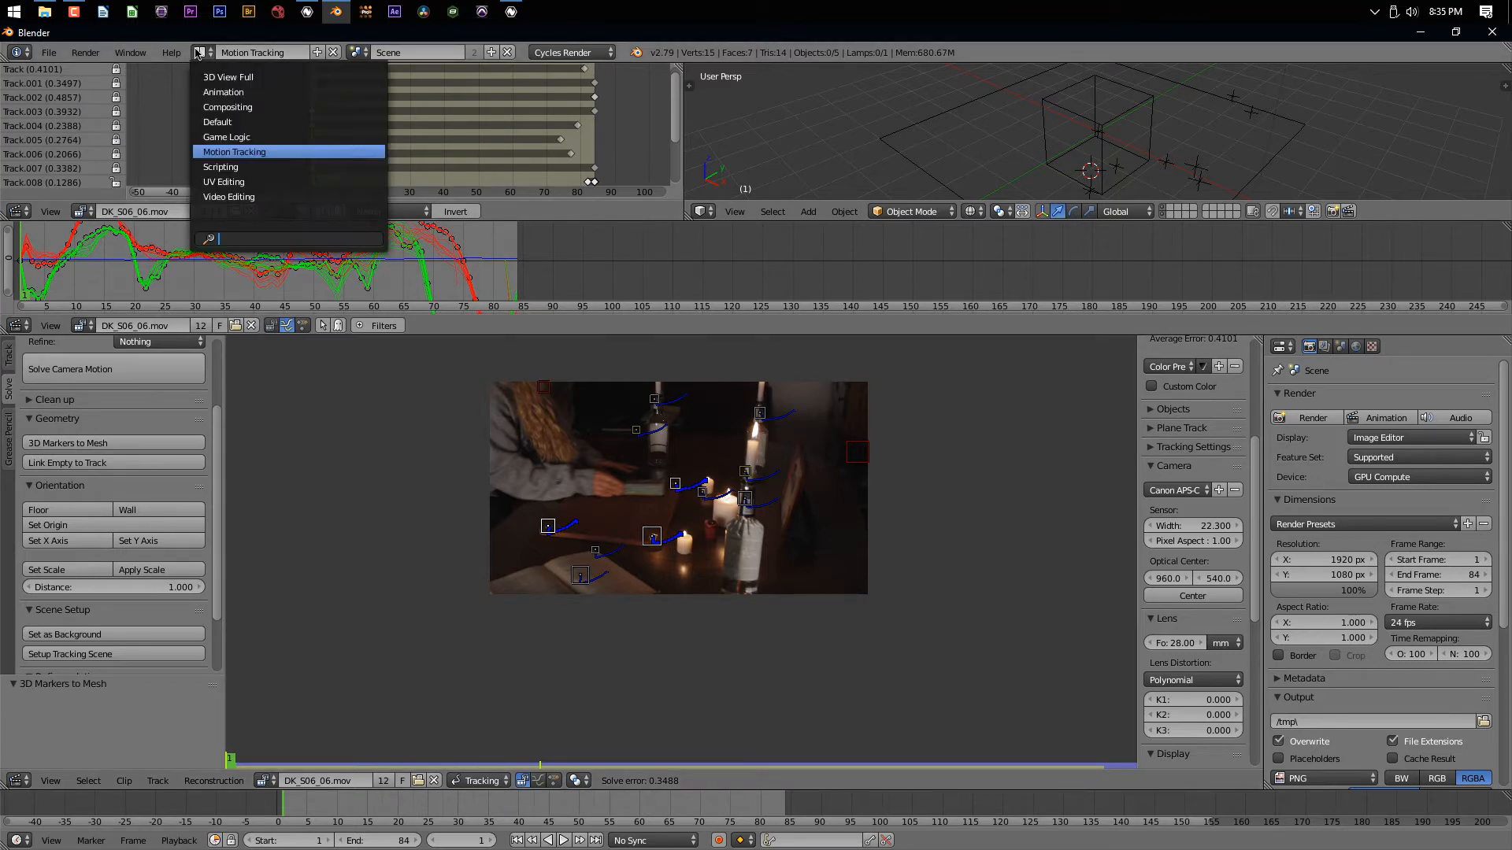
click(209, 122)
scroll(1401, 184, down, 2)
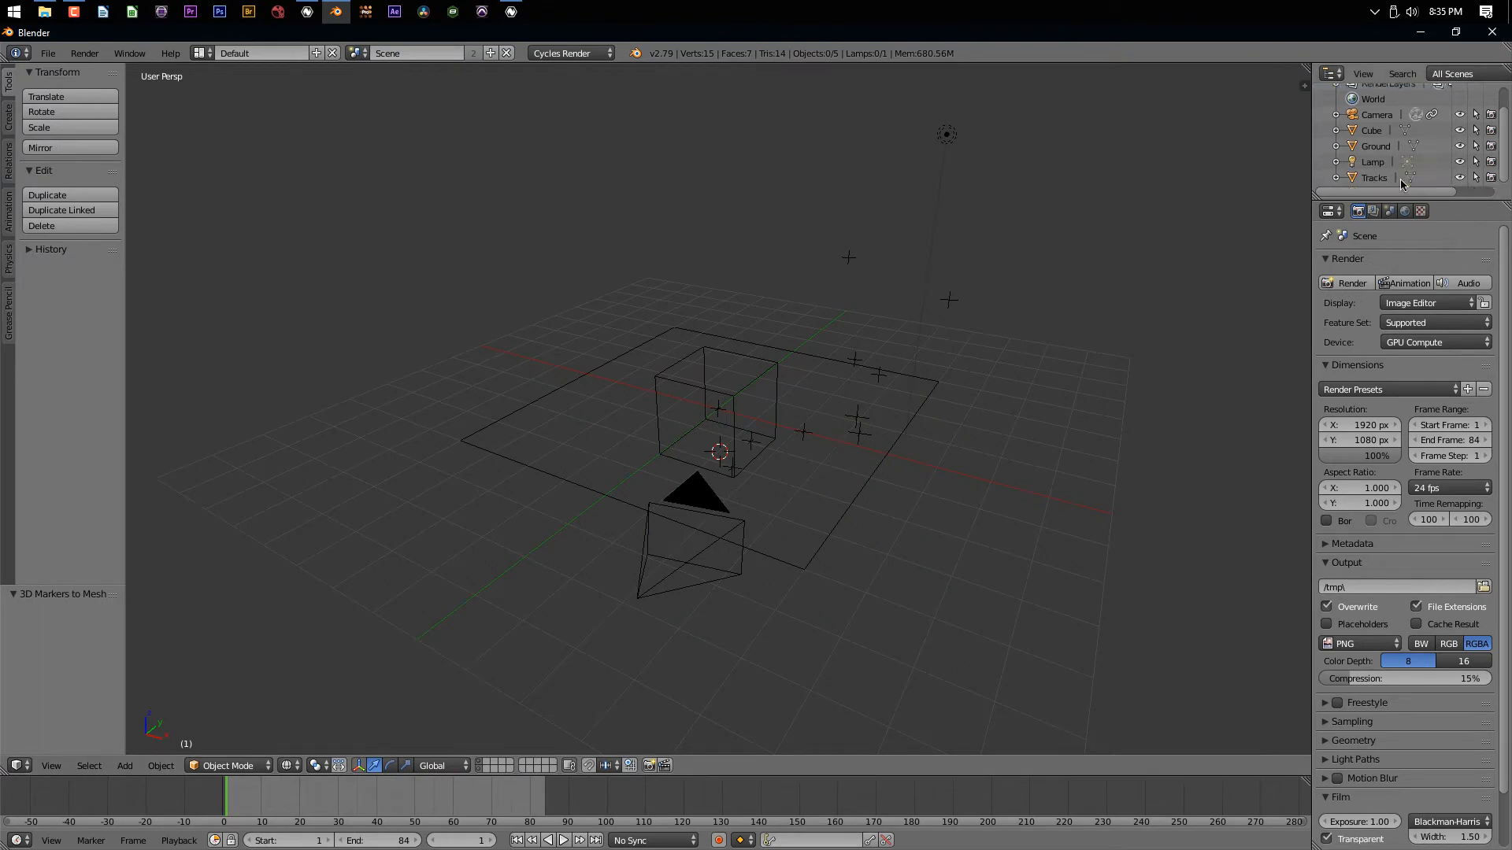
click(1383, 179)
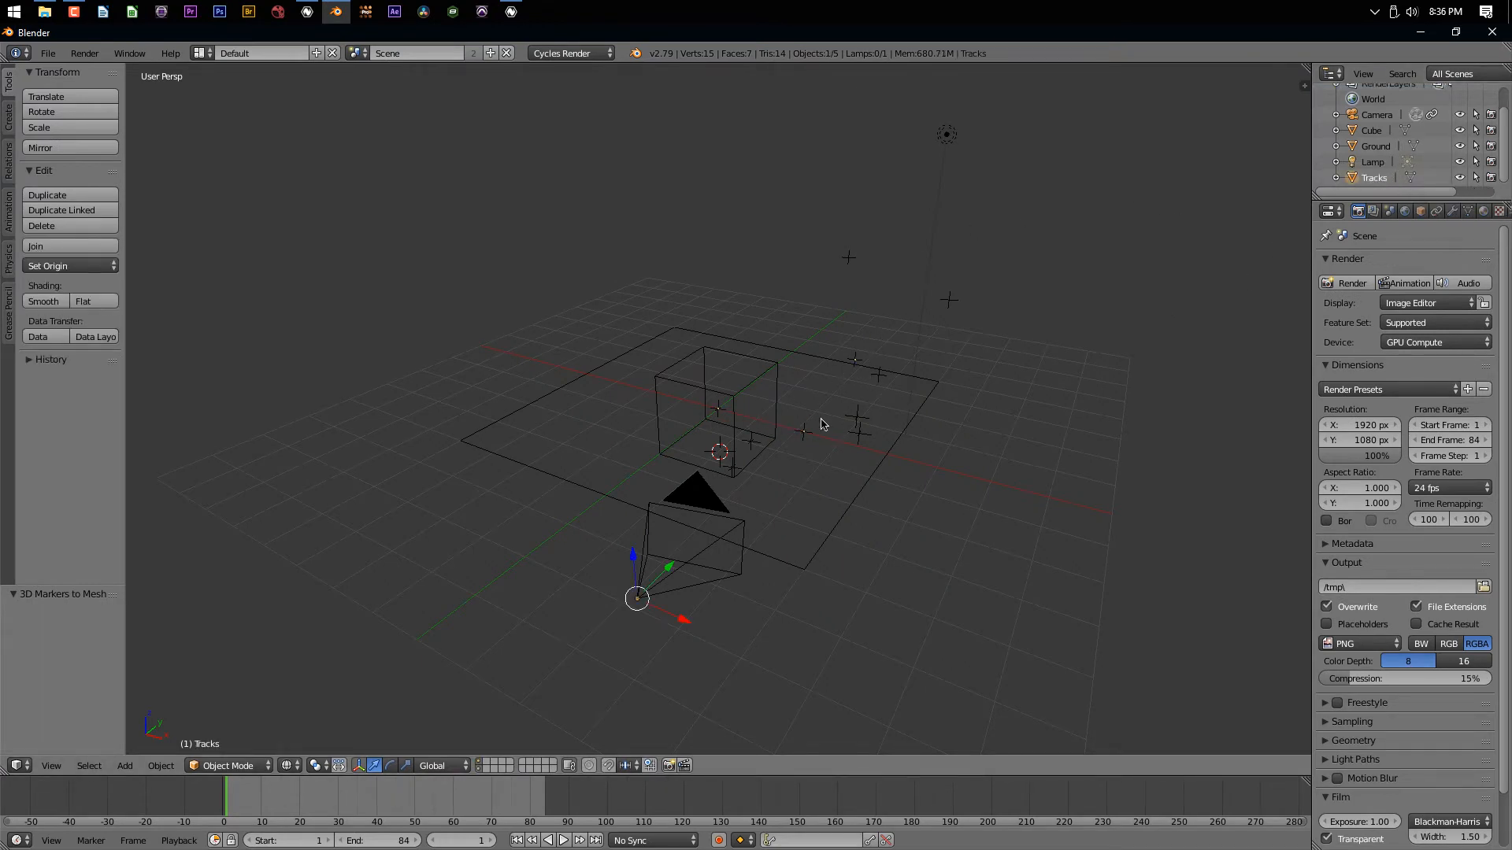
right_click(820, 555)
key(x)
click(820, 555)
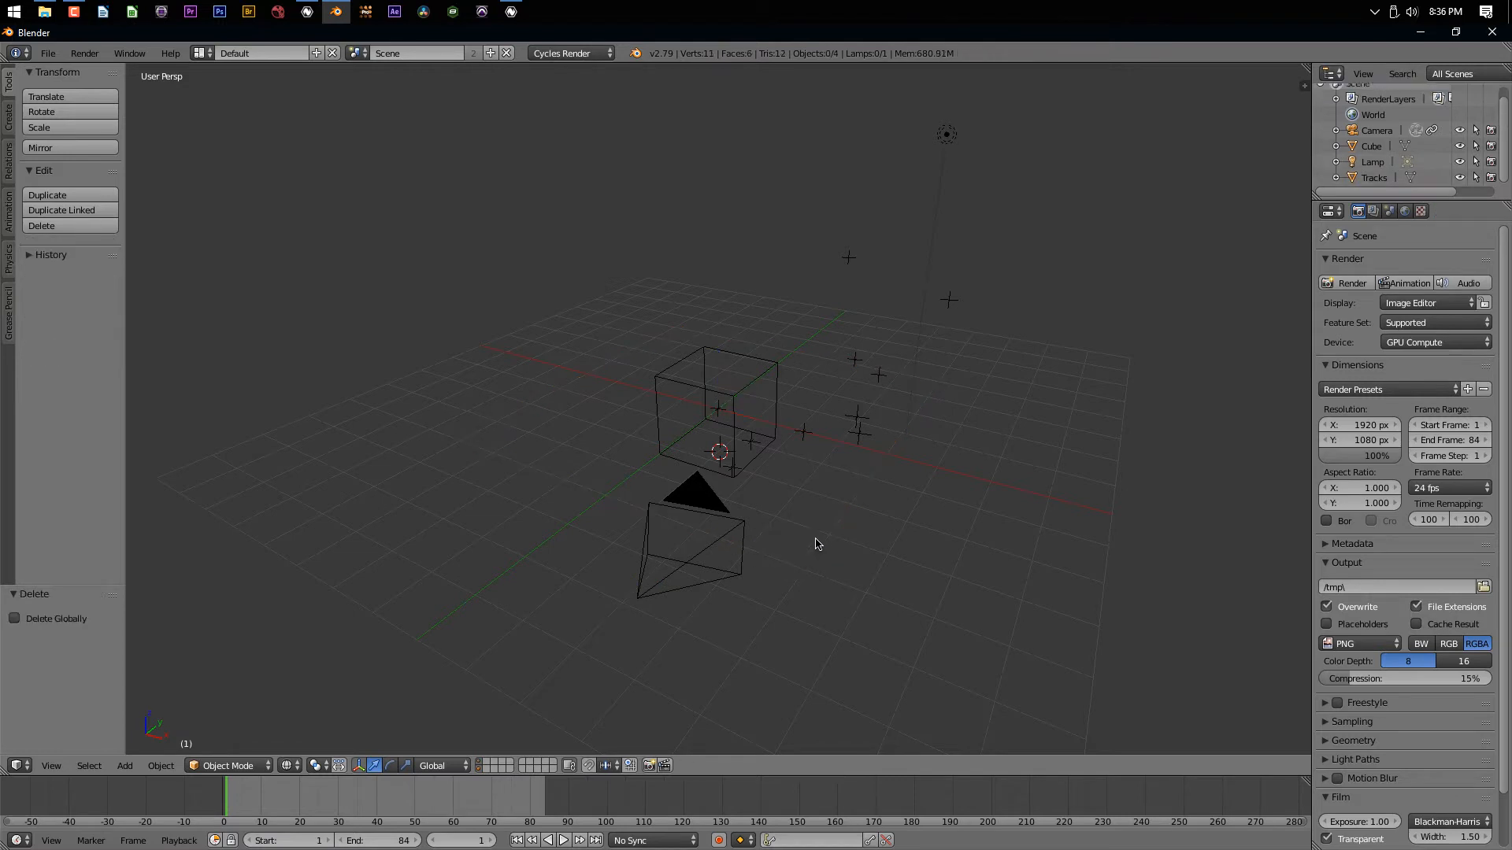
right_click(776, 392)
key(x)
click(776, 391)
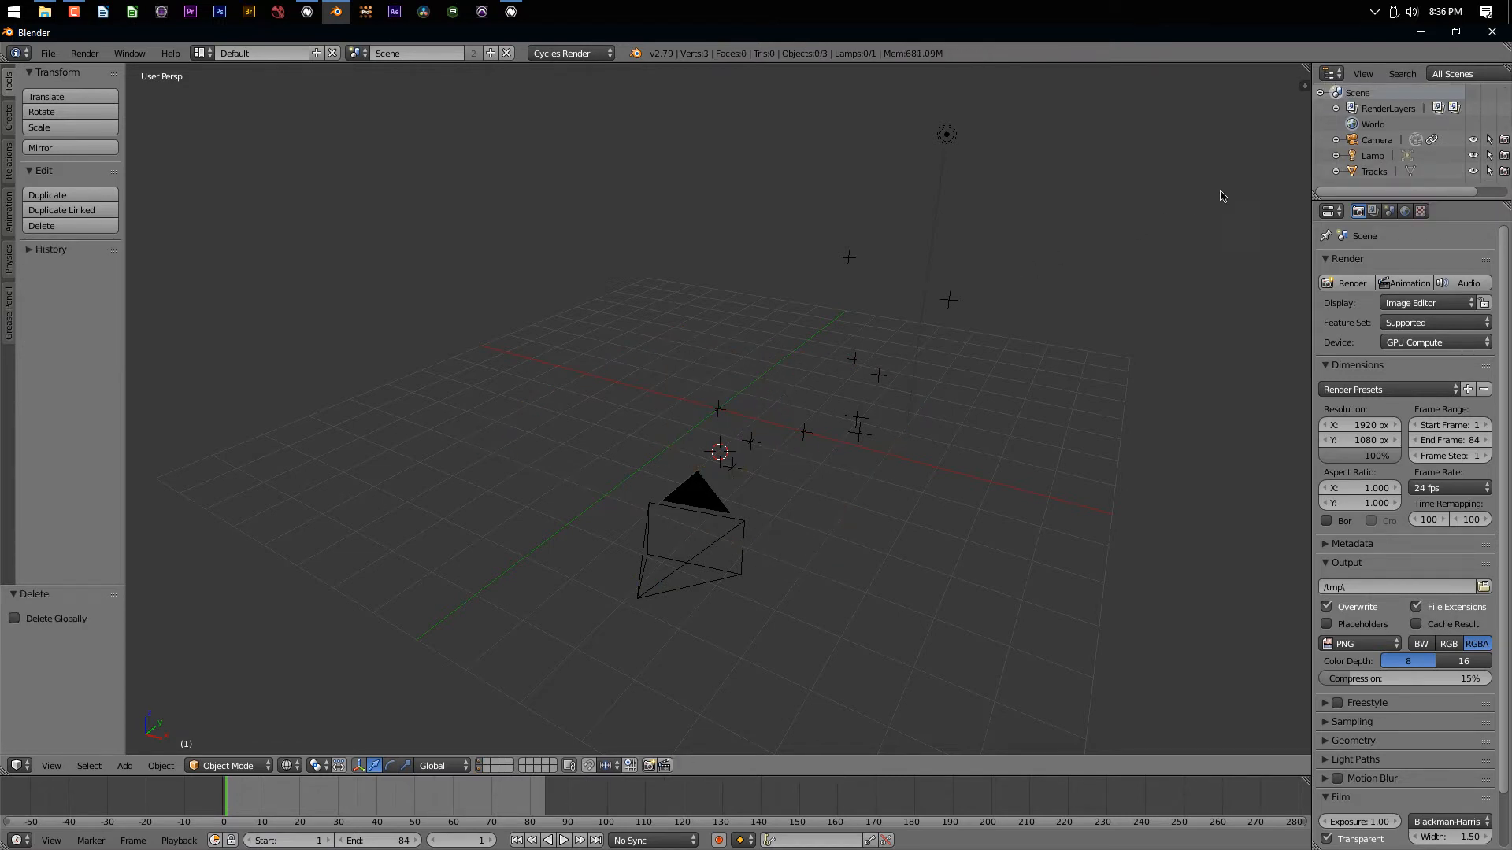
Edit the Tracks mesh and connect its three vertices with edges along the board's near and right sides
click(1372, 171)
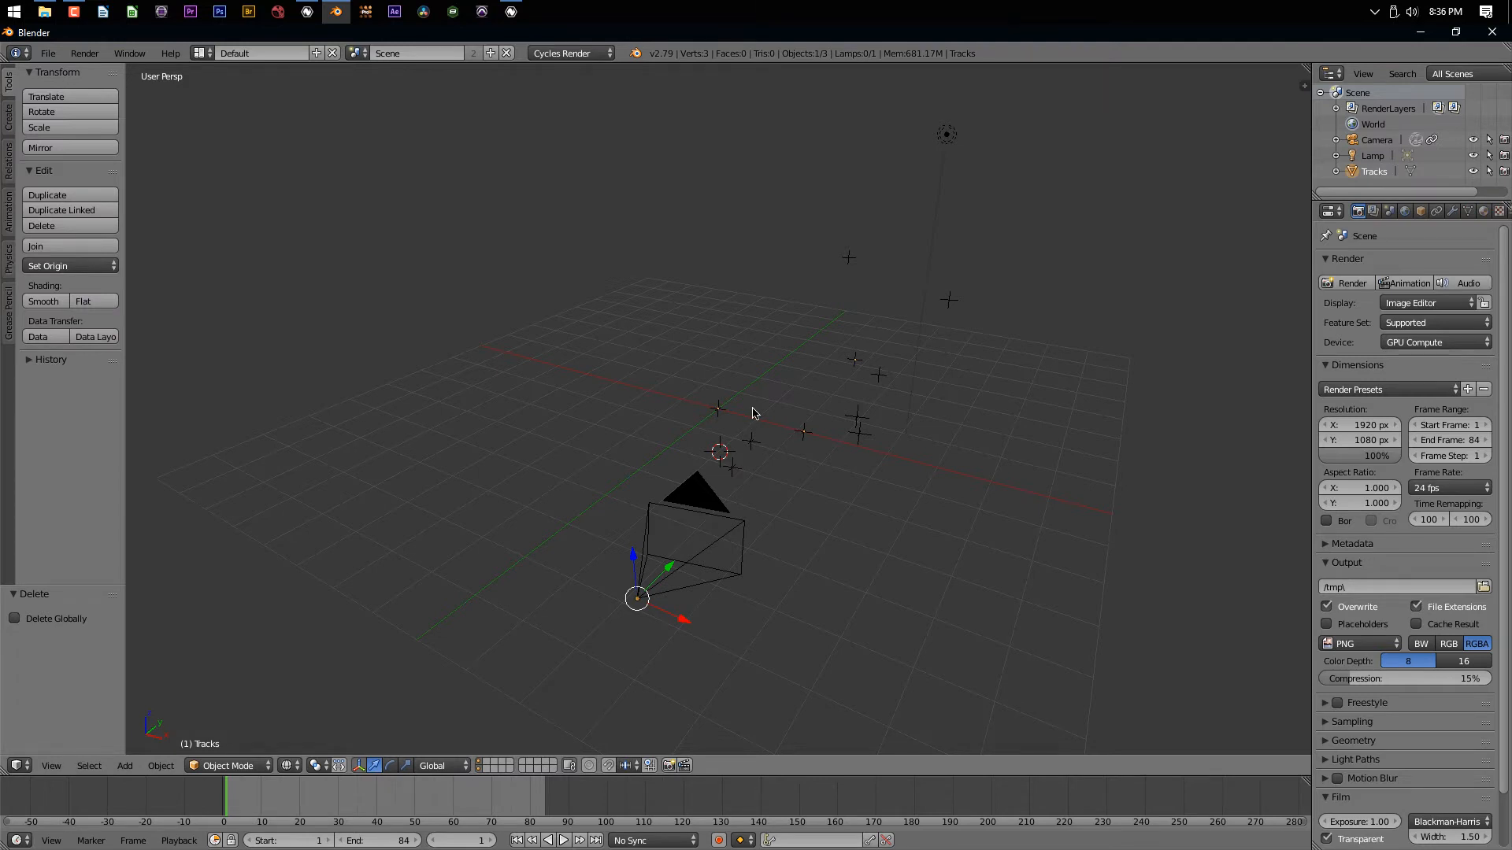
key(Tab)
right_click(717, 411)
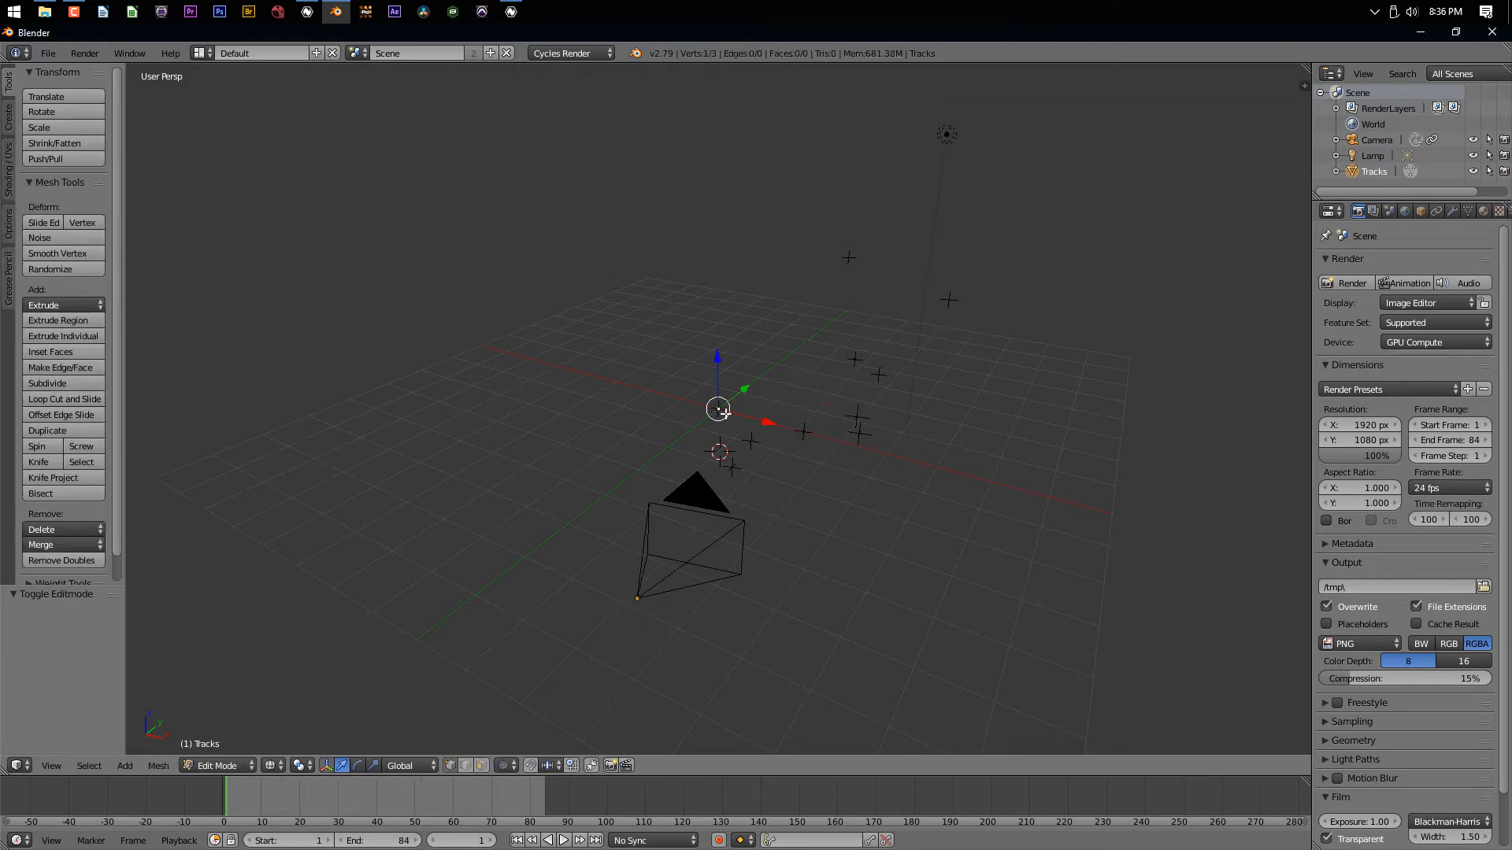
shift+right_click(807, 429)
key(f)
right_click(803, 430)
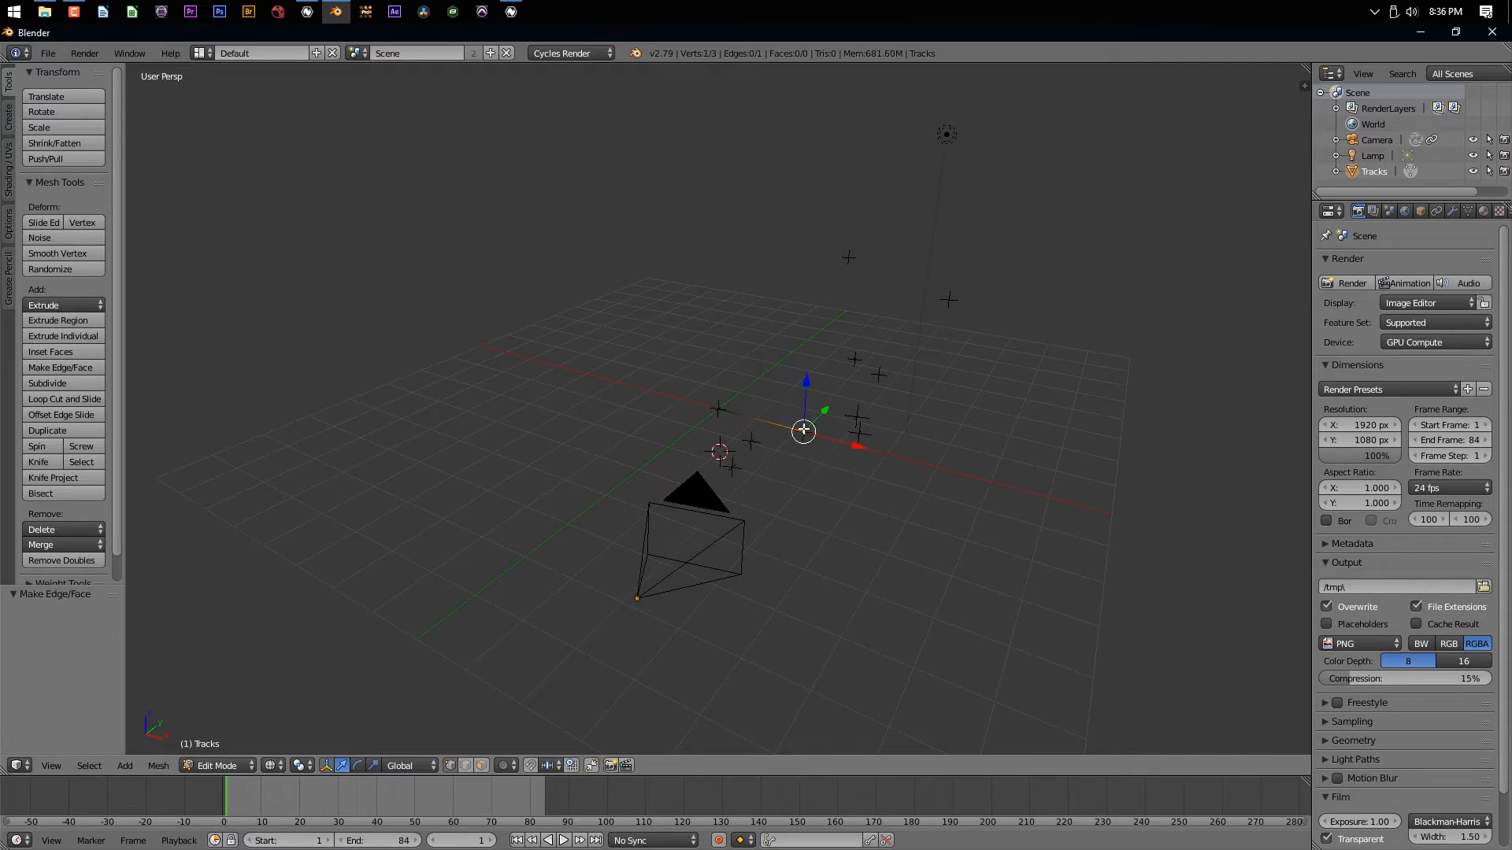
ctrl+right_click(854, 357)
Extrude the far-right vertex about -1.728 along the X axis to create the board's fourth corner
right_click(855, 361)
key(e)
key(x)
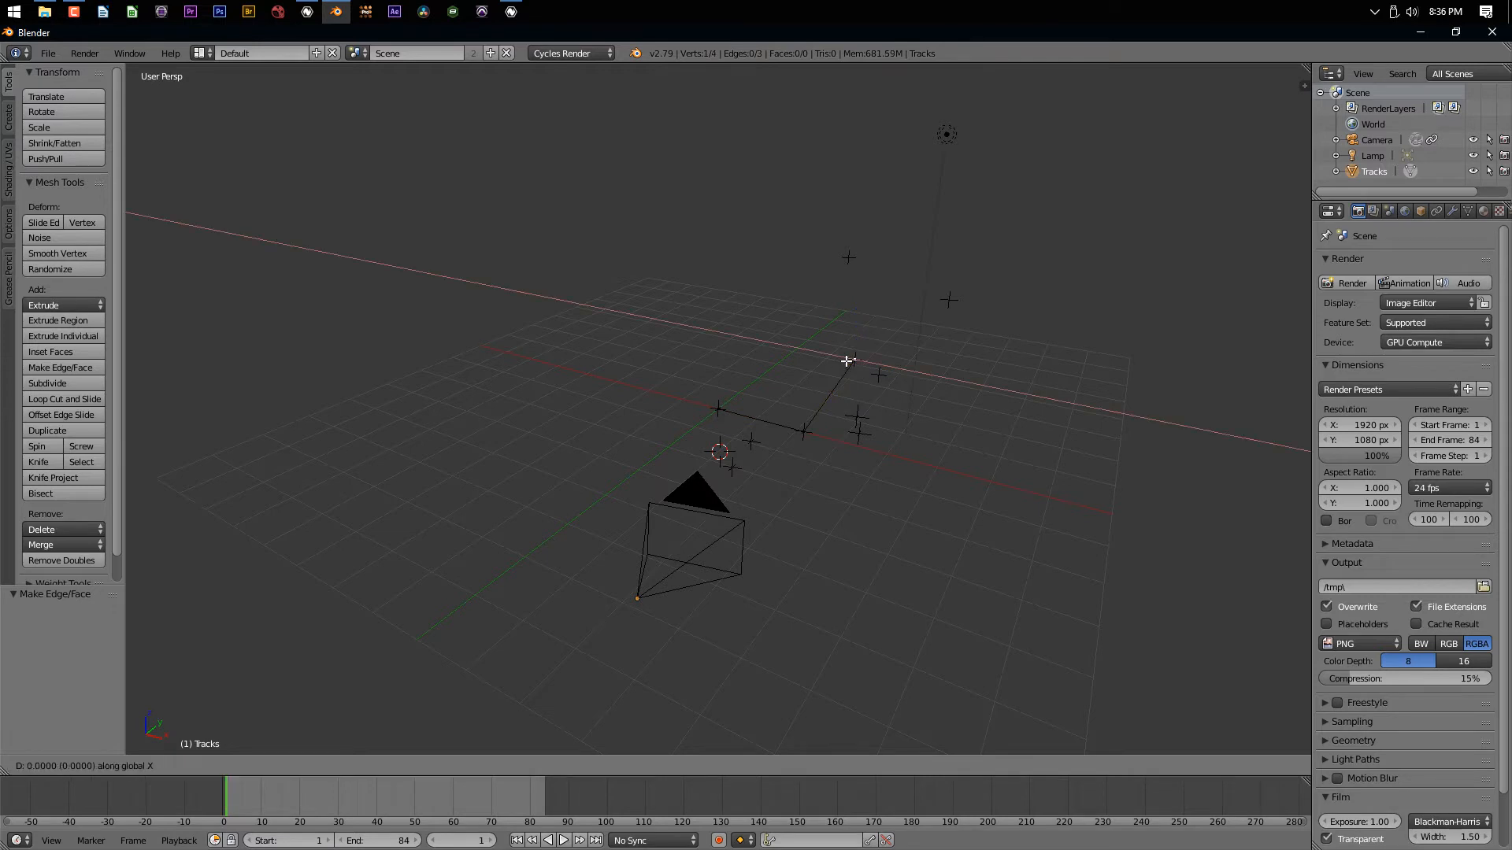
click(787, 359)
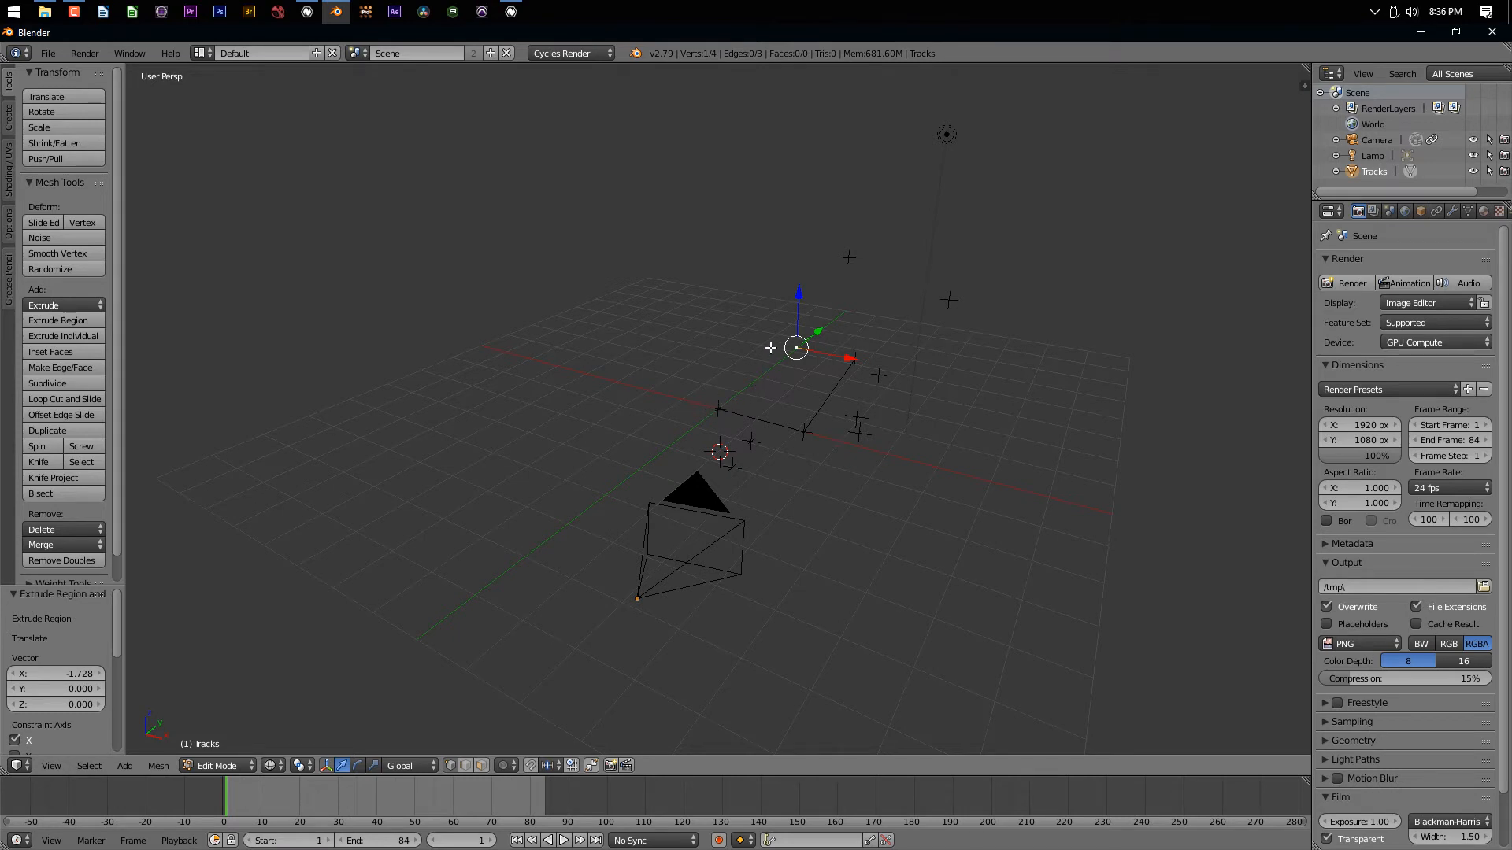
Join the new corner to the near-left vertex with an edge and fill the four-sided outline with a face
shift+right_click(712, 408)
key(f)
key(a)
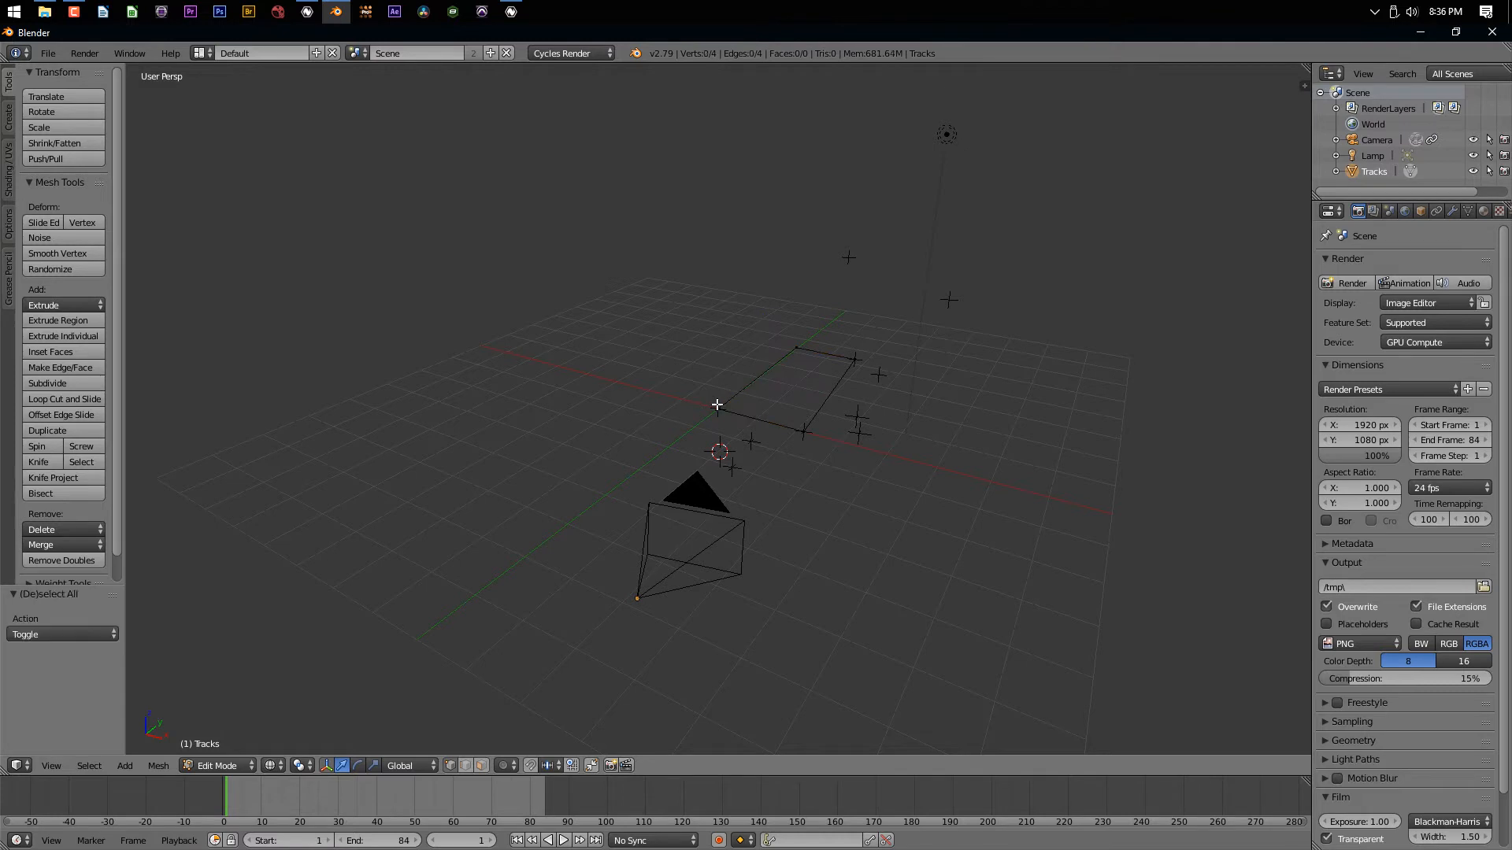
key(a)
key(f)
Play the animation through the camera and check how the face follows the wooden board, stopping at frame 74
key(KP_0)
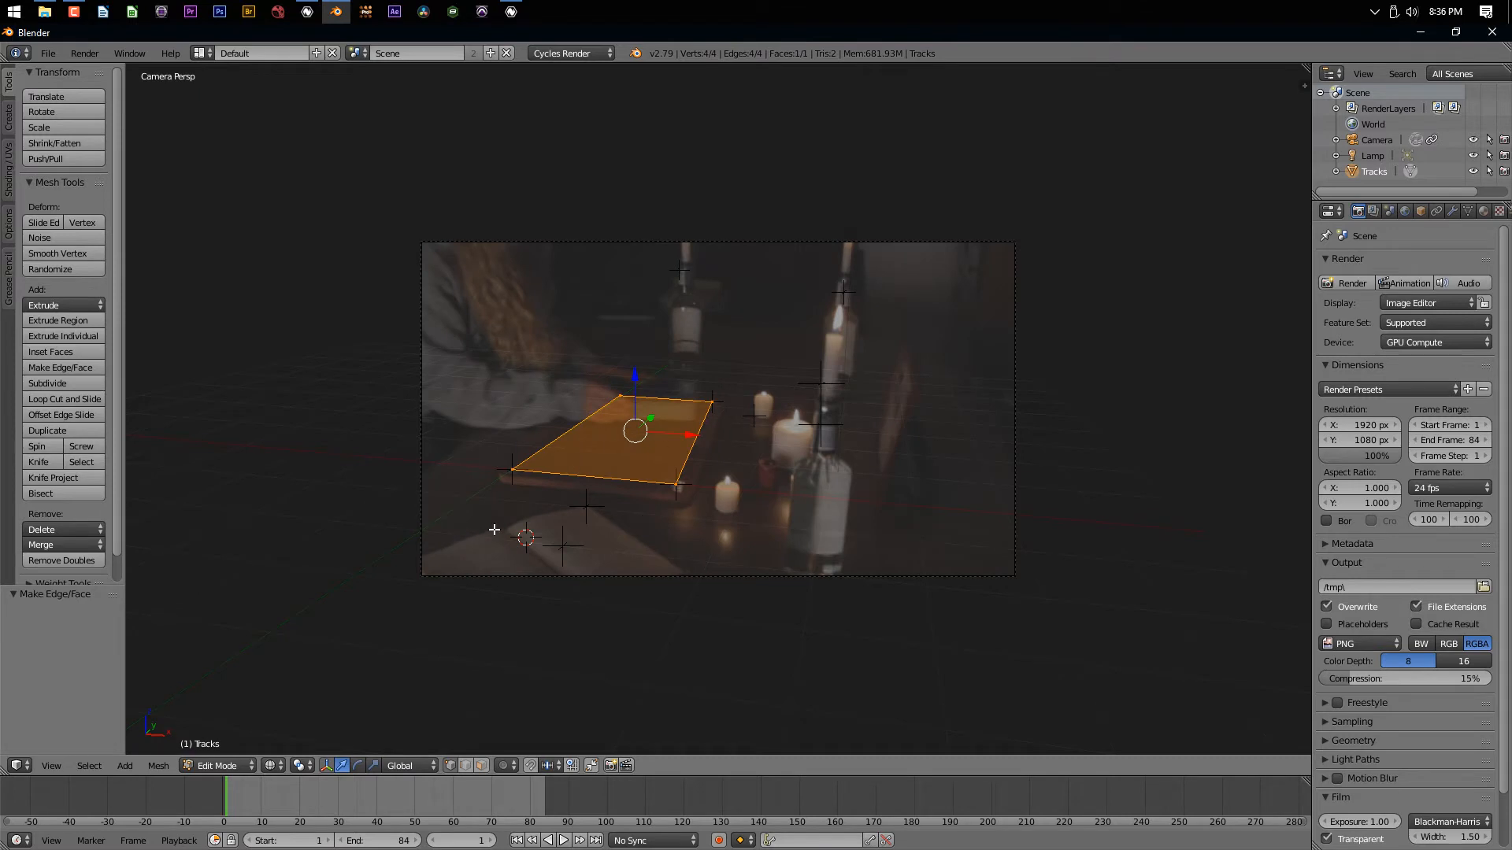
key(Tab)
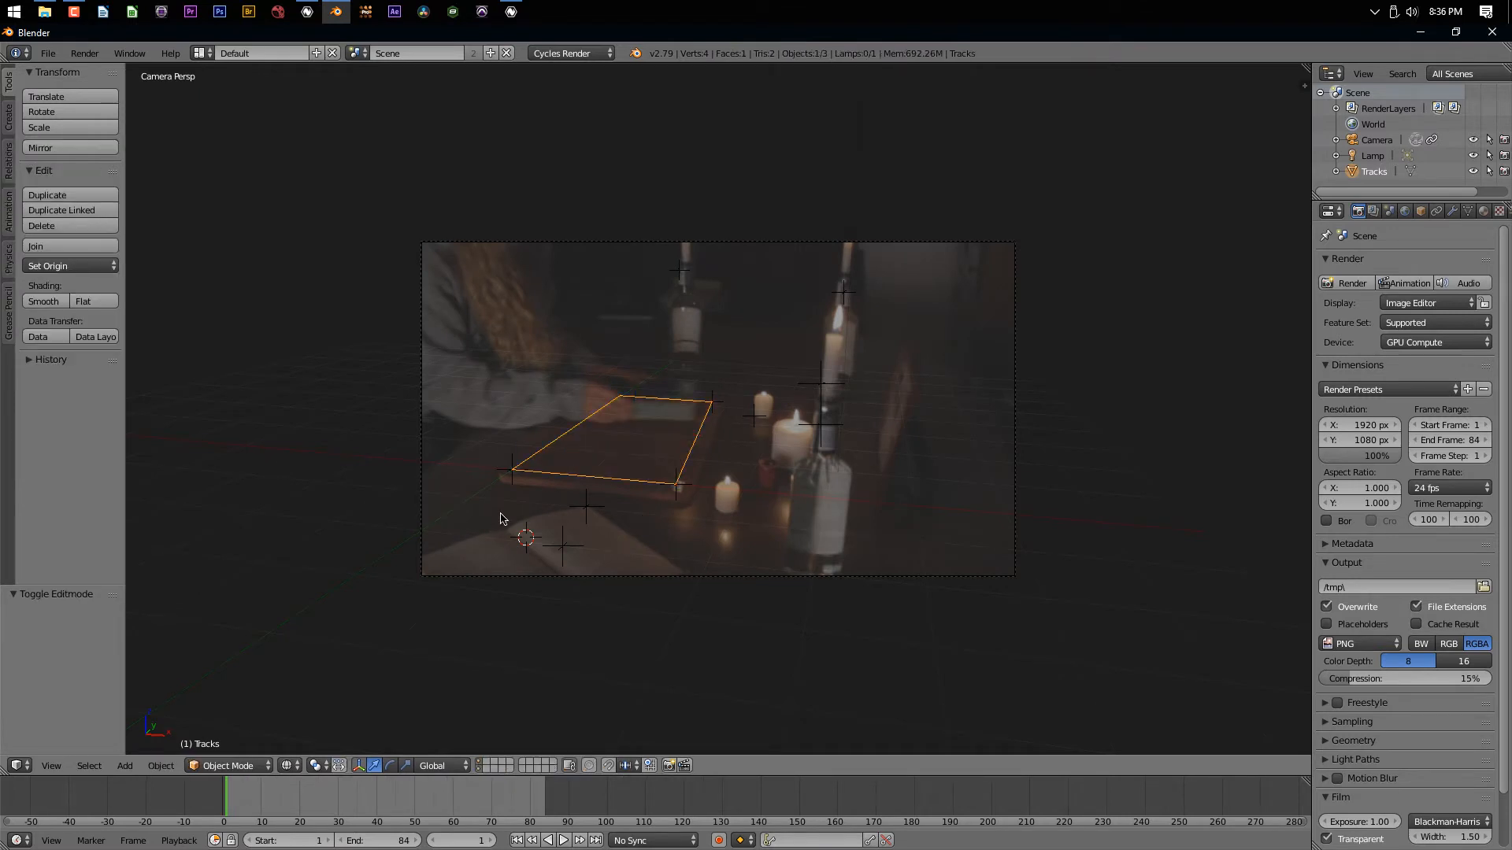
key(alt+a)
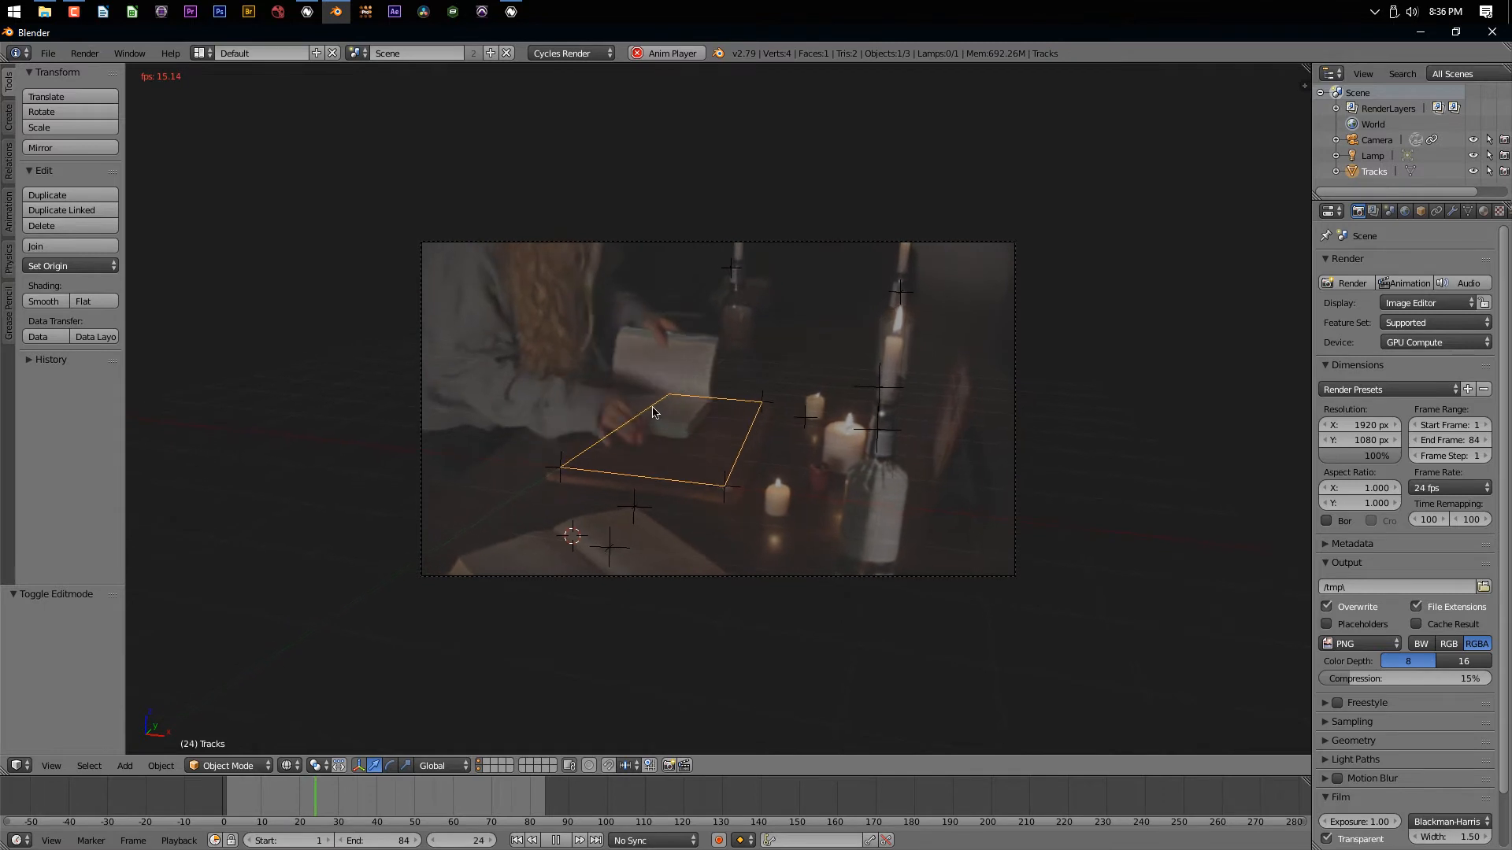
key(Tab)
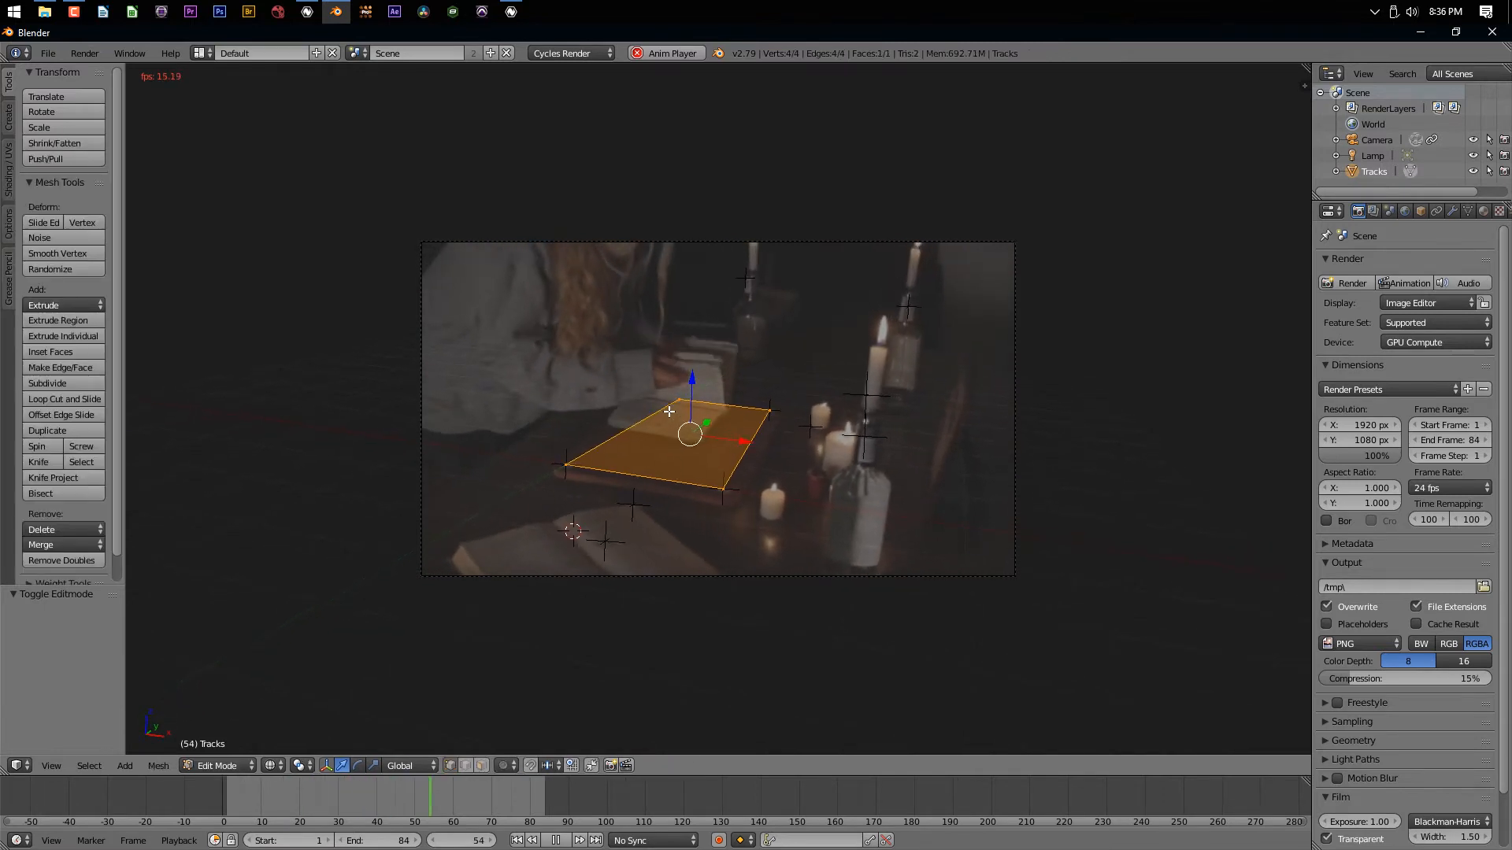
key(Escape)
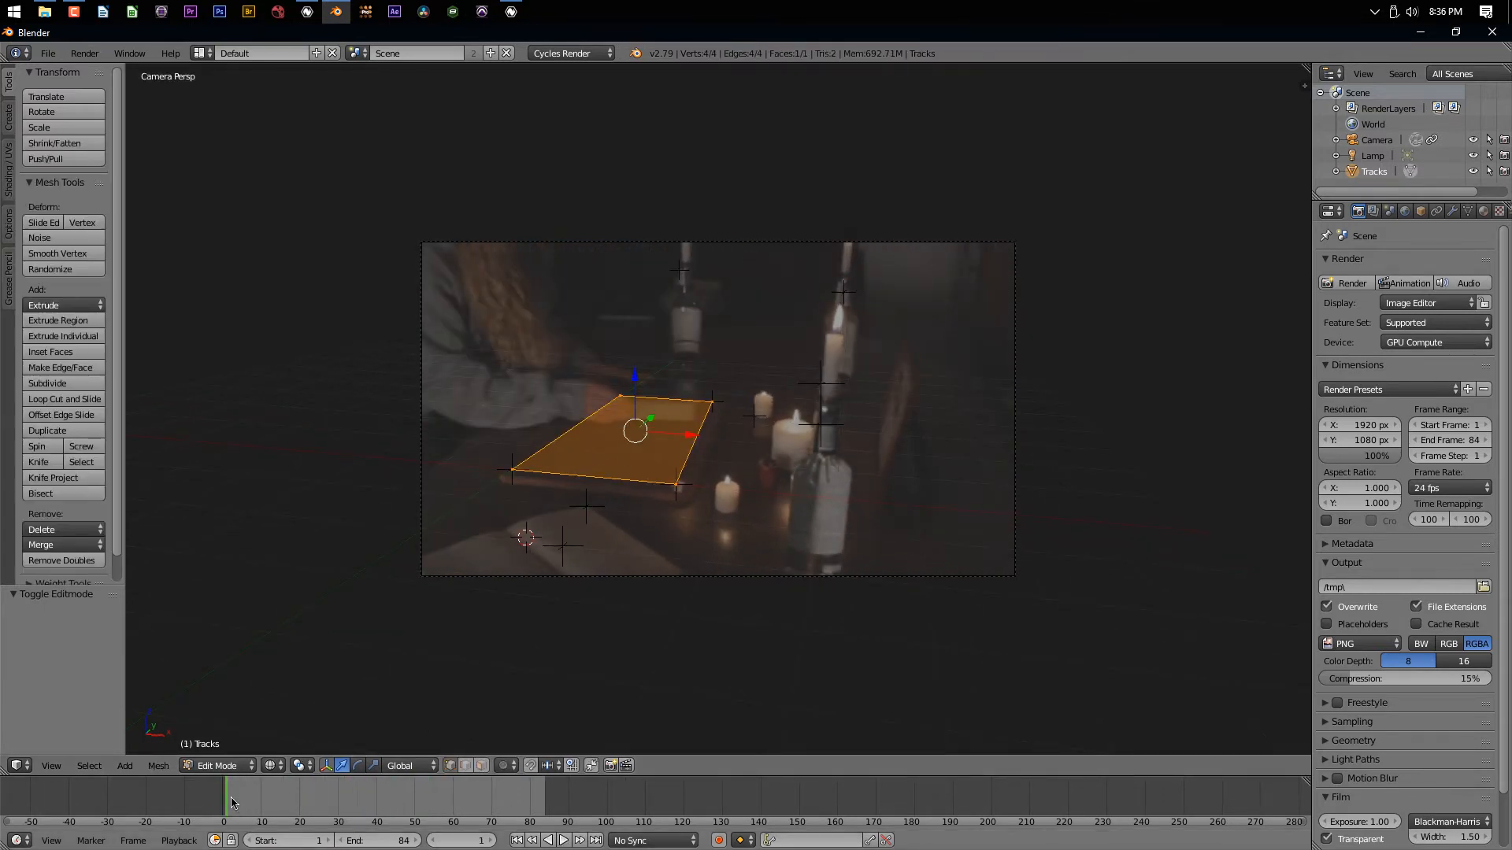
key(alt+a)
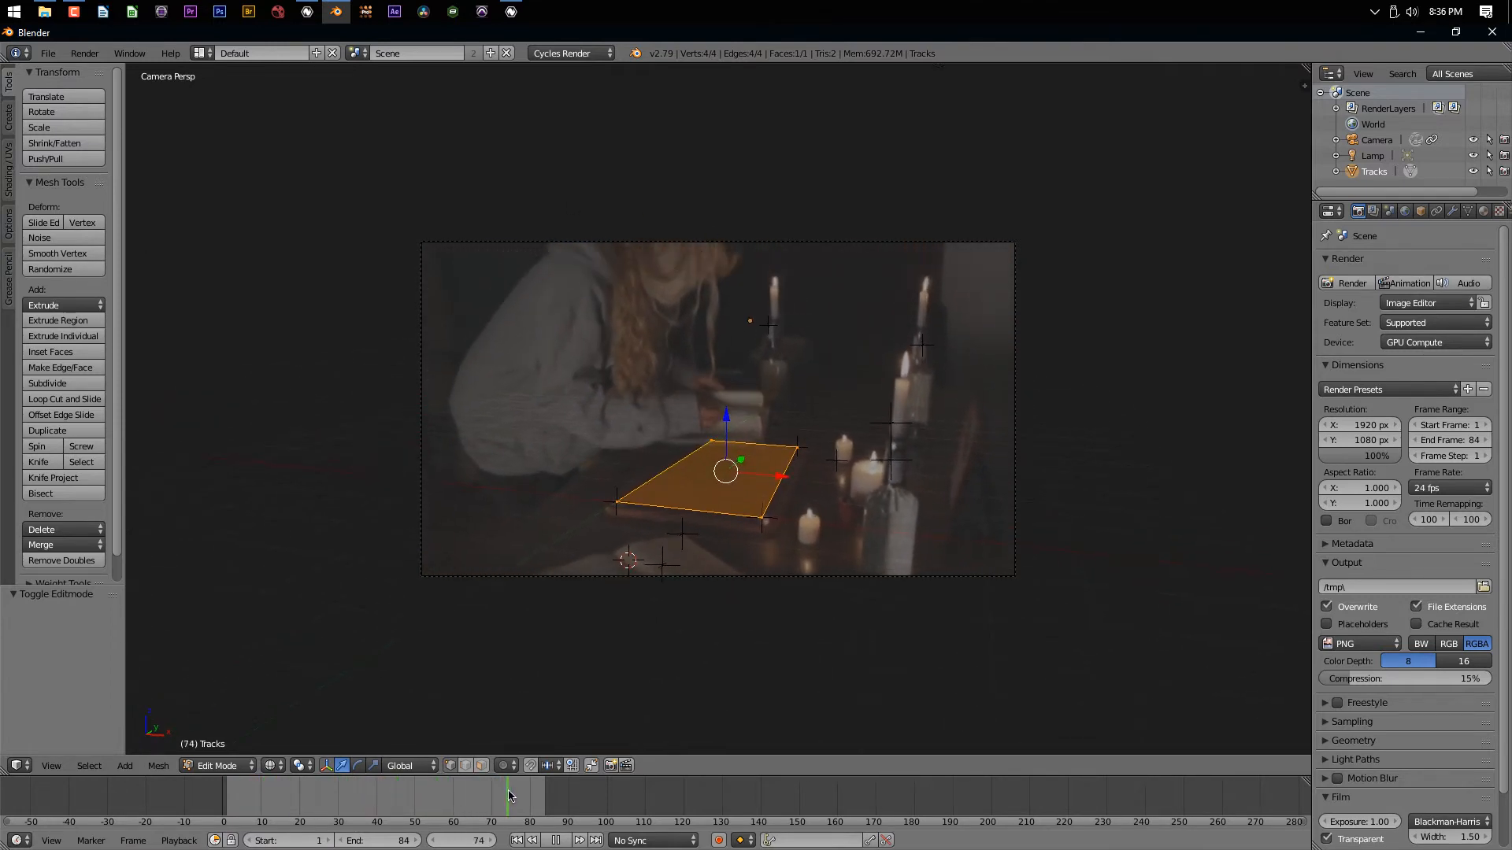
key(alt+a)
Move the face's far-left corner about -0.8 along the X axis and check its shape from the top
right_click(712, 438)
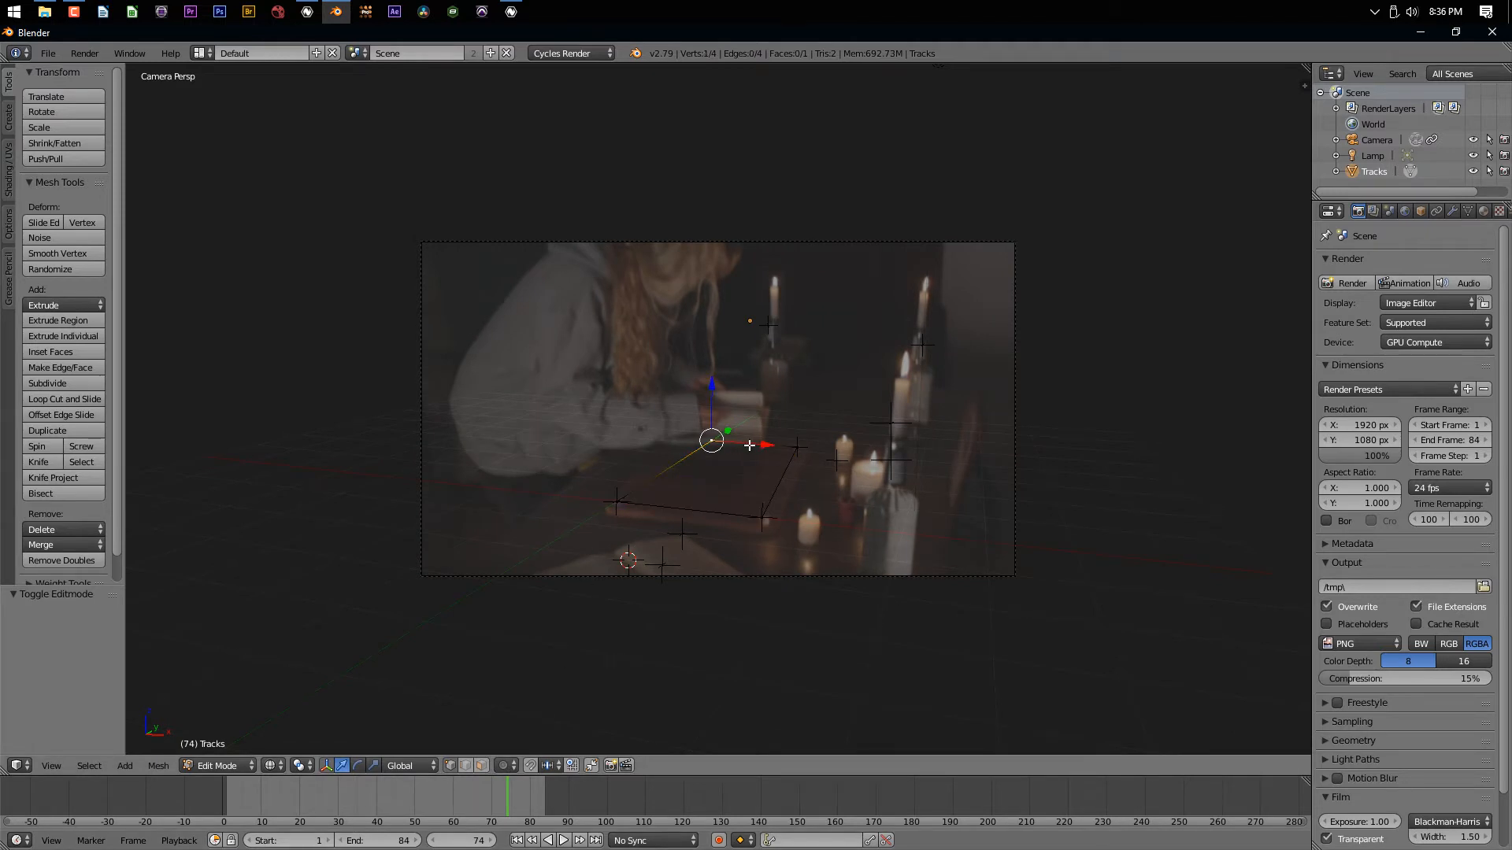
key(g)
key(x)
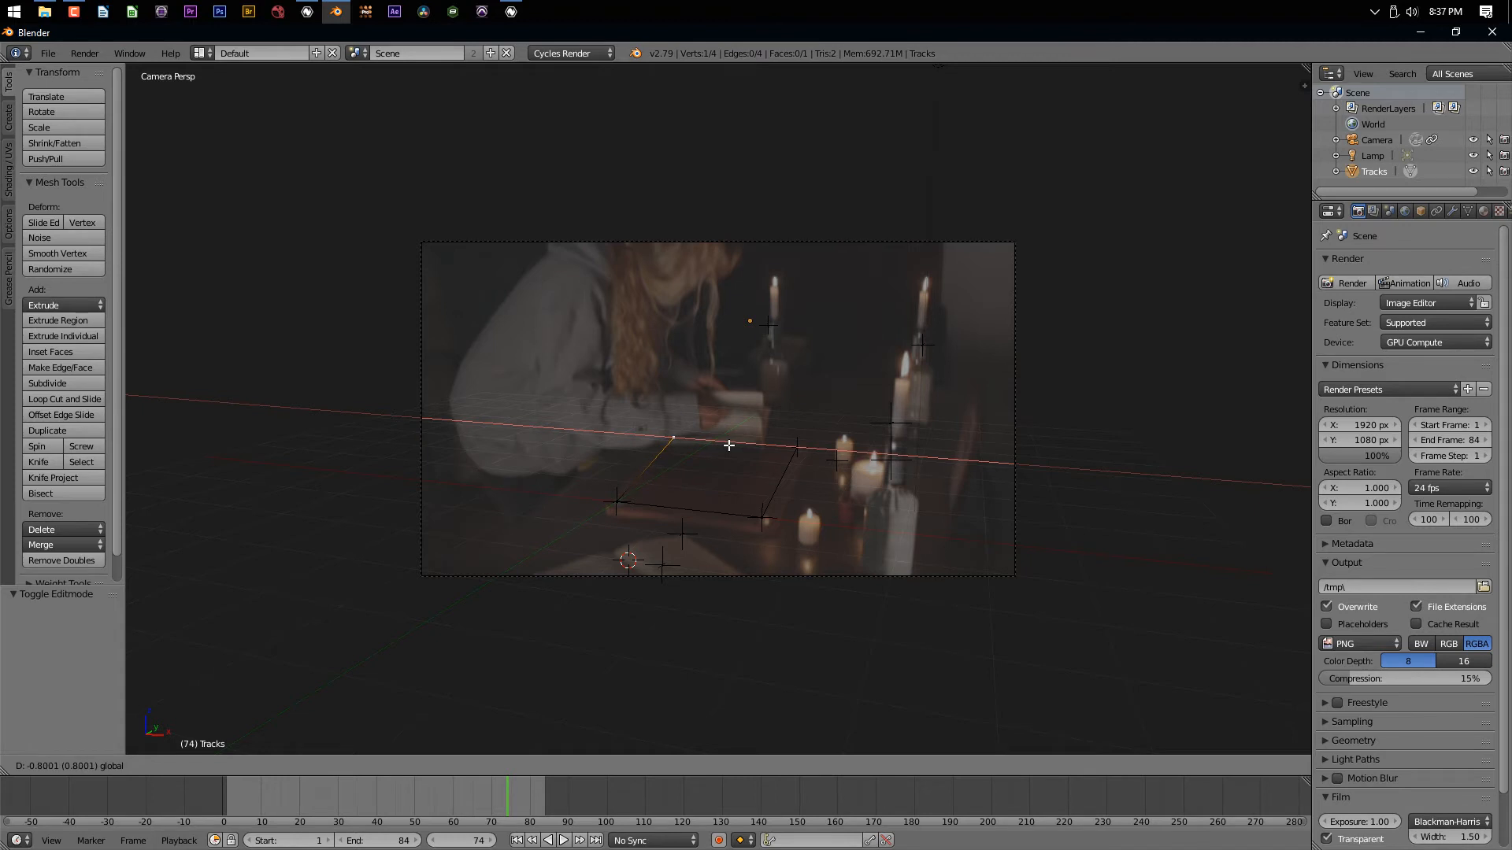
click(729, 446)
key(KP_7)
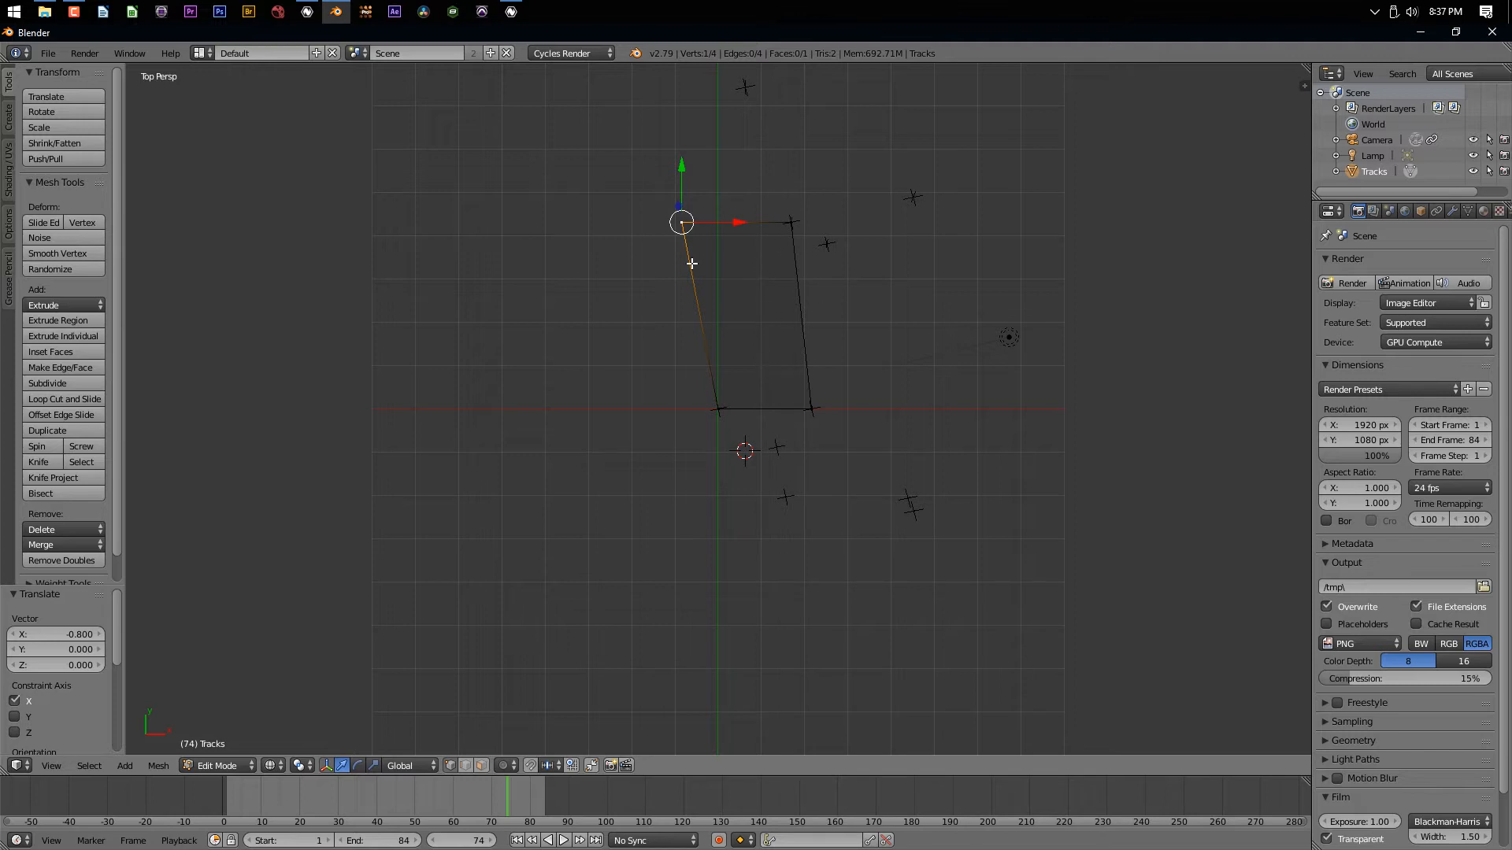
key(KP_0)
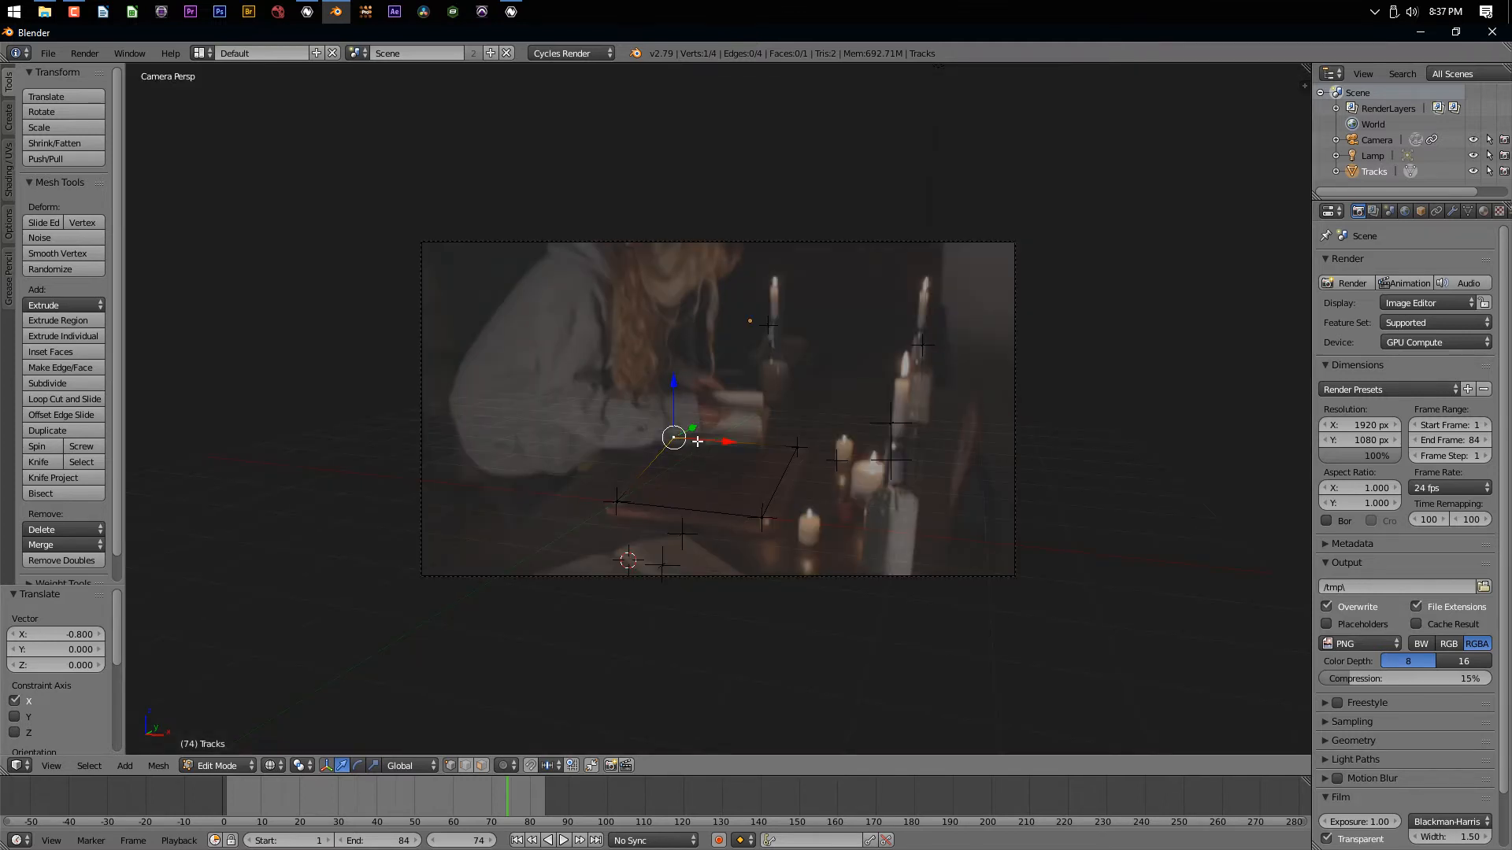
Move the face's near-right corner about 0.215 along X and about -0.29 along Y to reach the board's corner
right_click(760, 517)
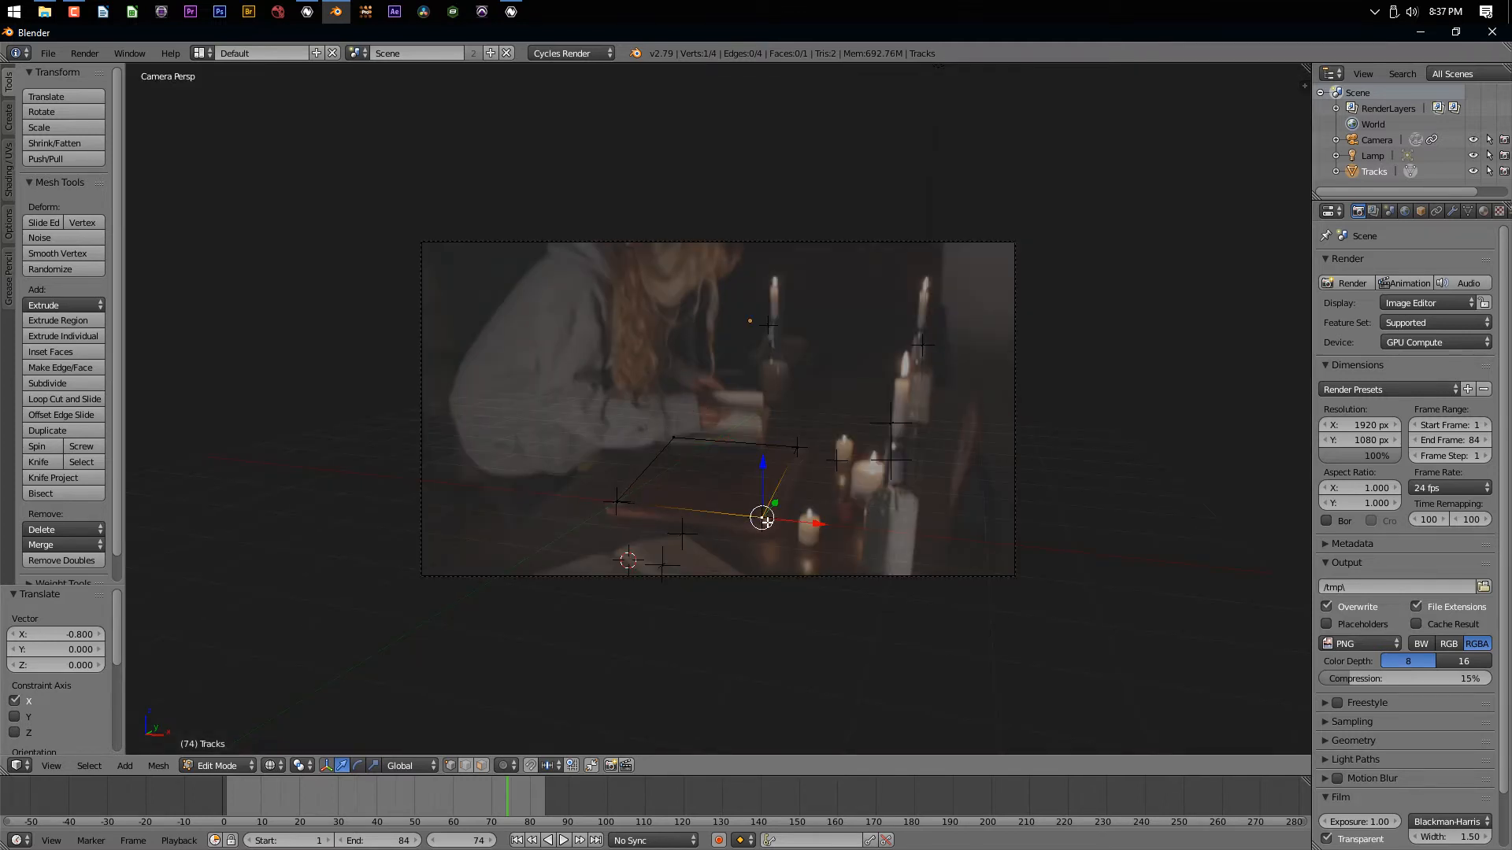
drag(822, 522, 834, 522)
key(g)
key(y)
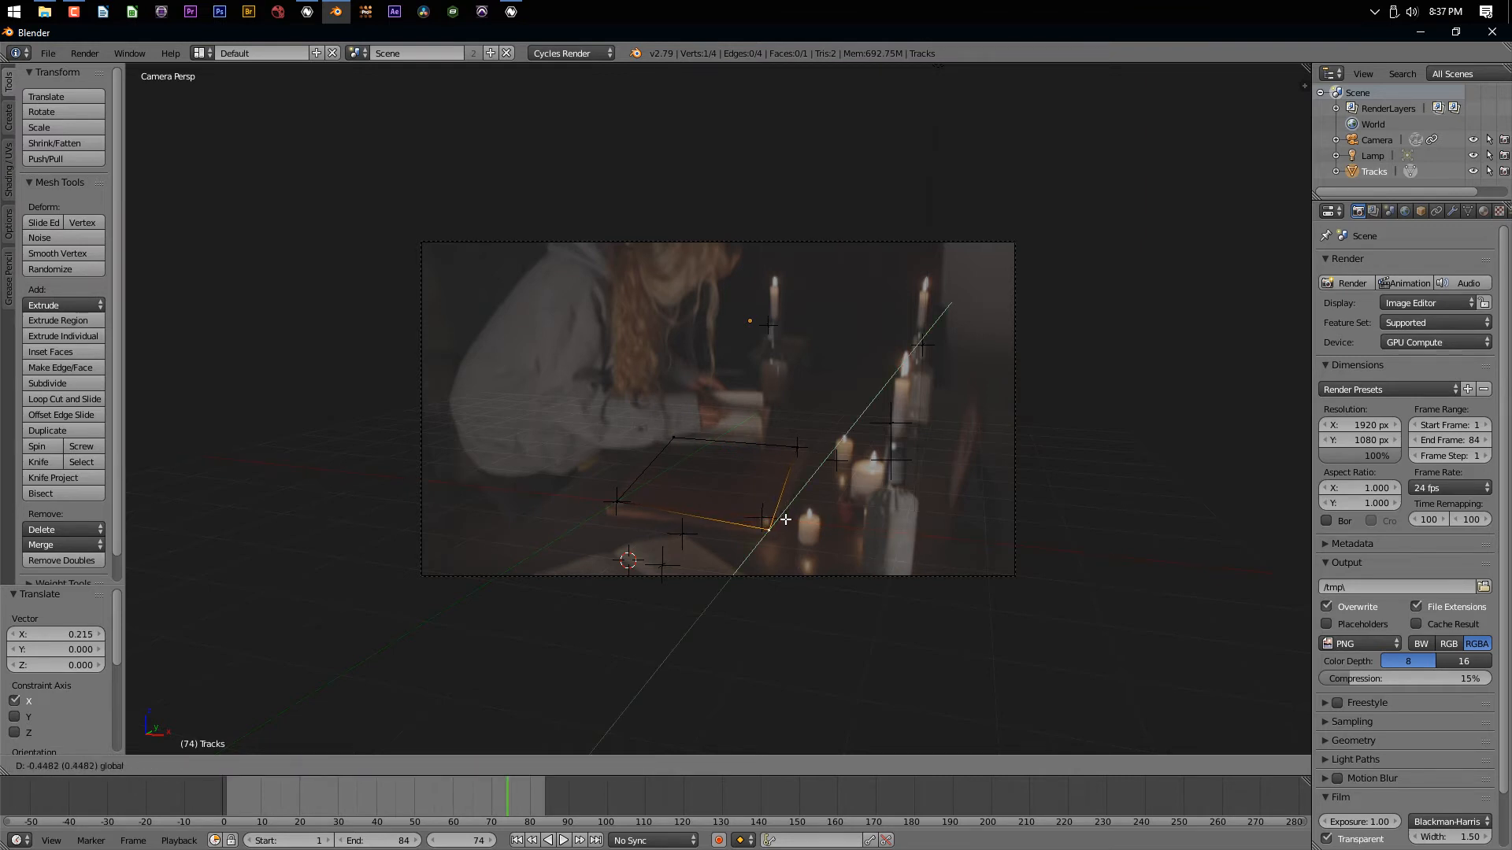
click(754, 516)
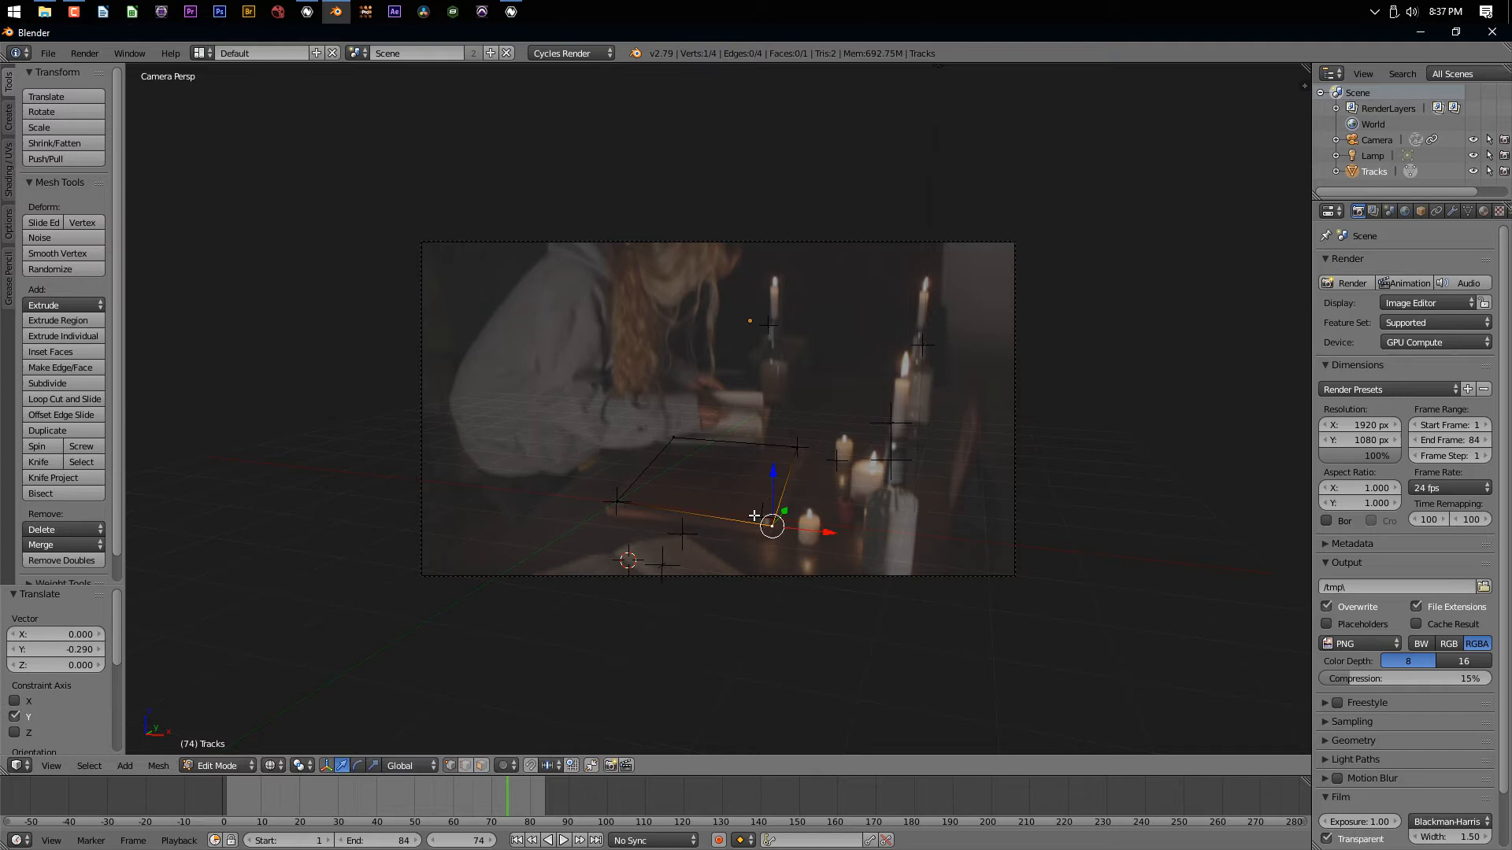
Move the face's near-left corner about -0.326 along the Y axis to reach the board's edge
right_click(614, 503)
key(g)
key(y)
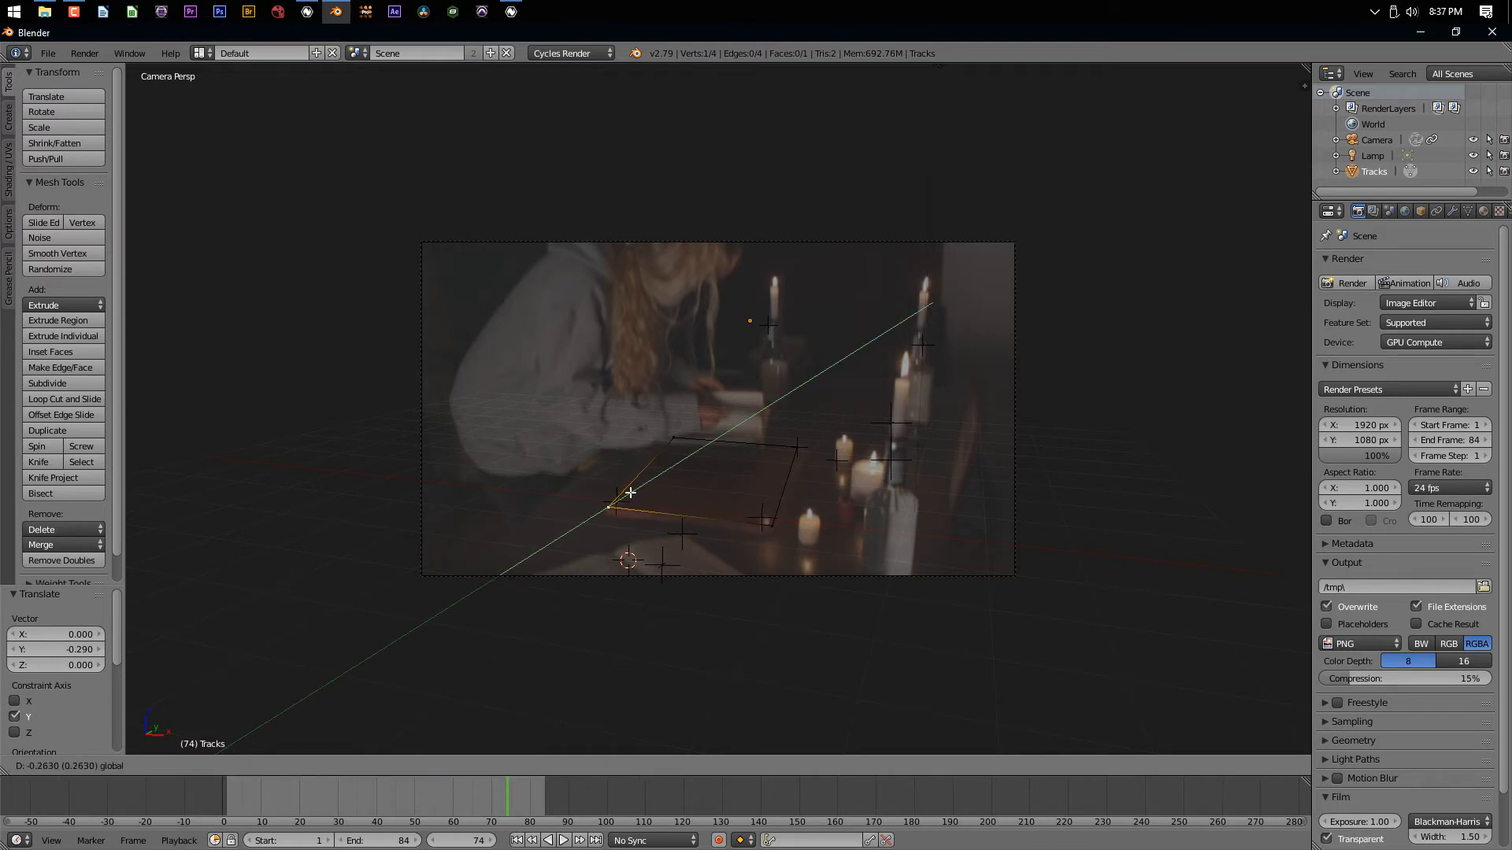
click(628, 496)
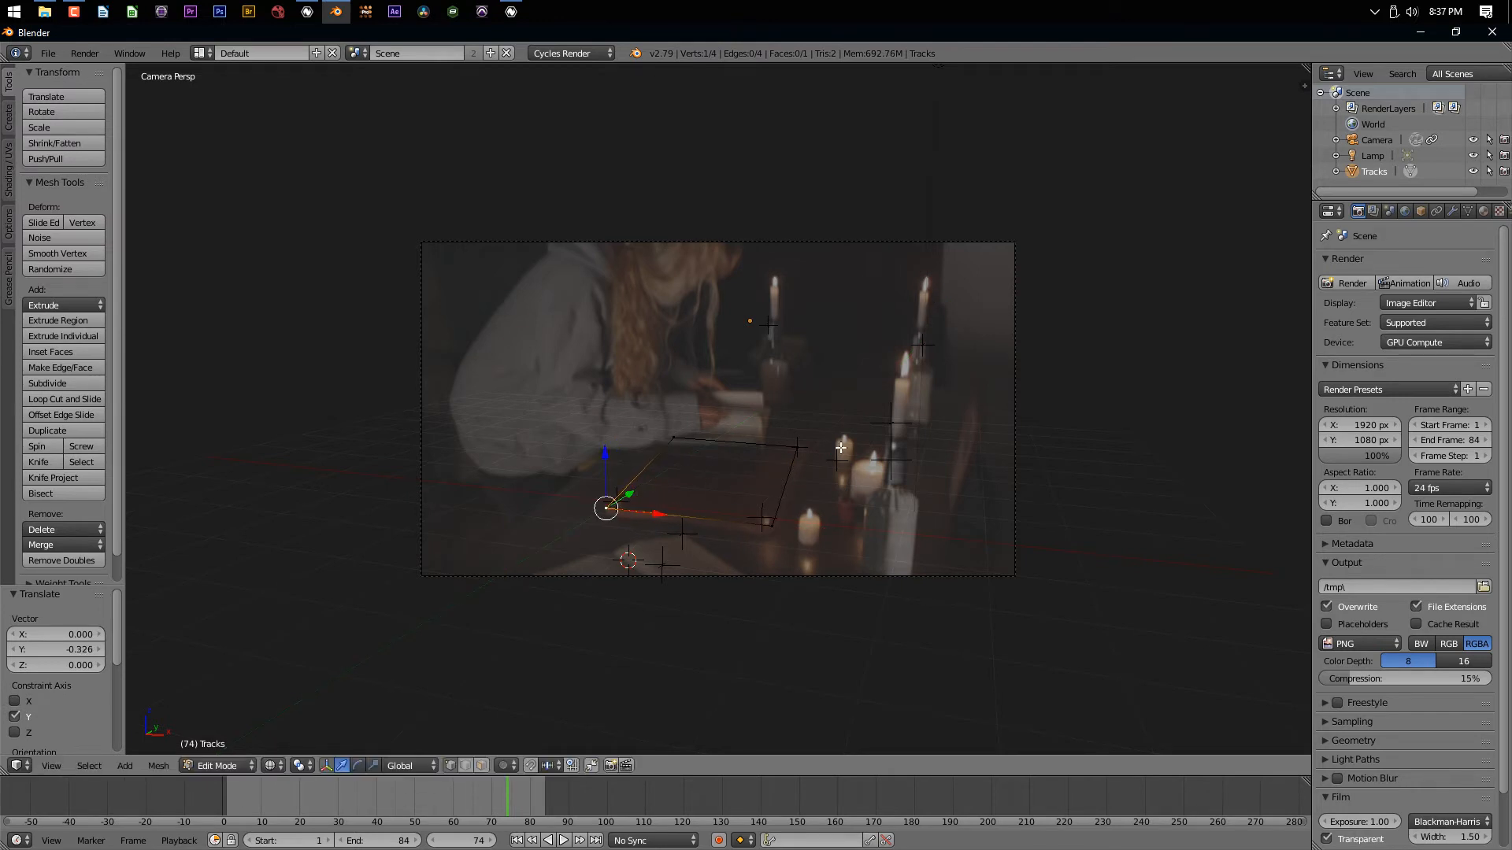
Move the face's far-right corner about 0.243 along the X axis, leave mesh editing and check the outline from the top
right_click(798, 447)
key(g)
key(x)
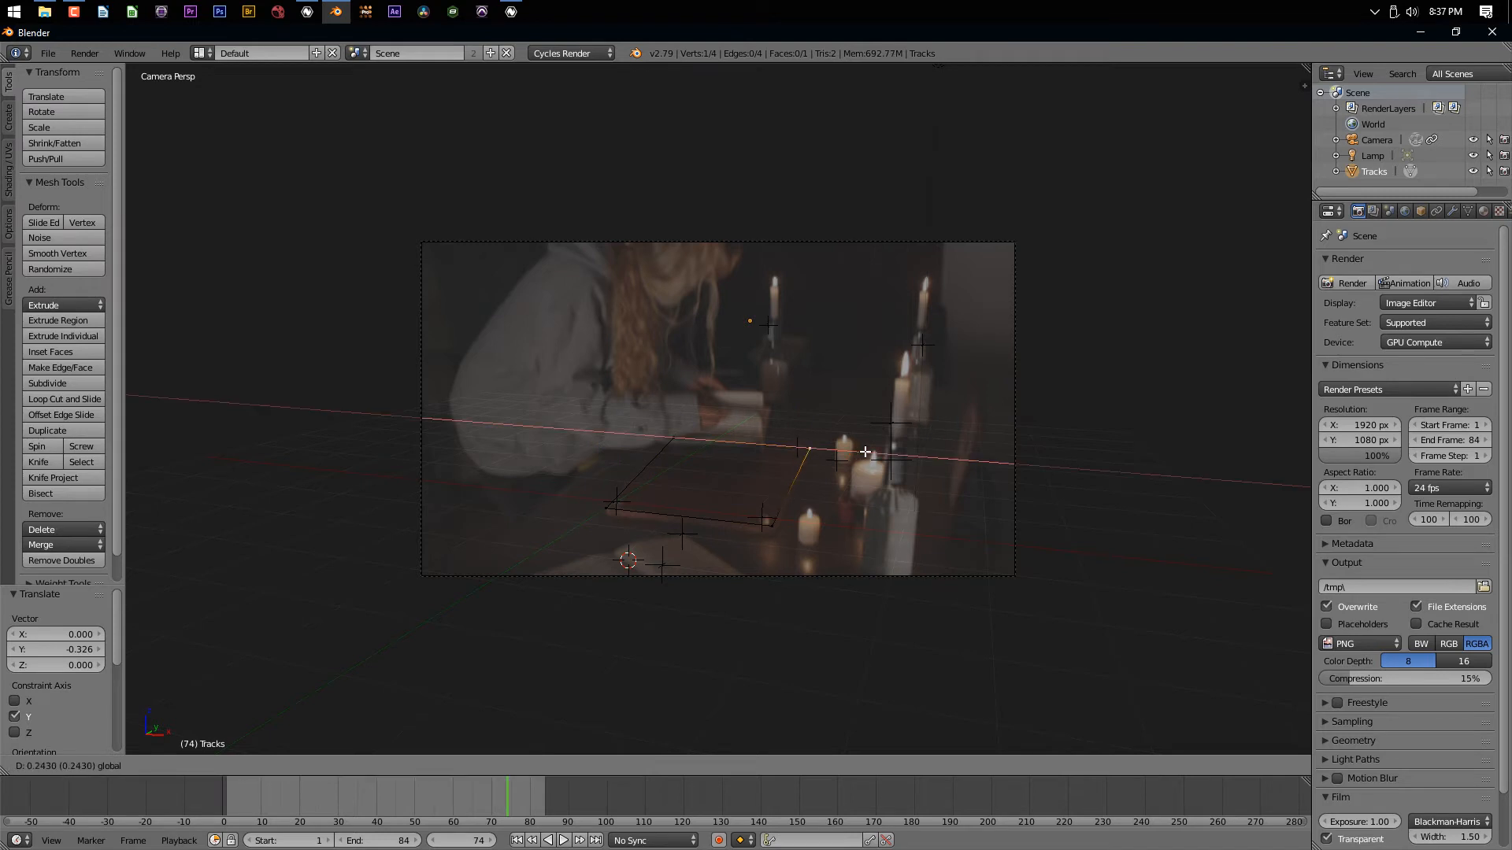
click(865, 452)
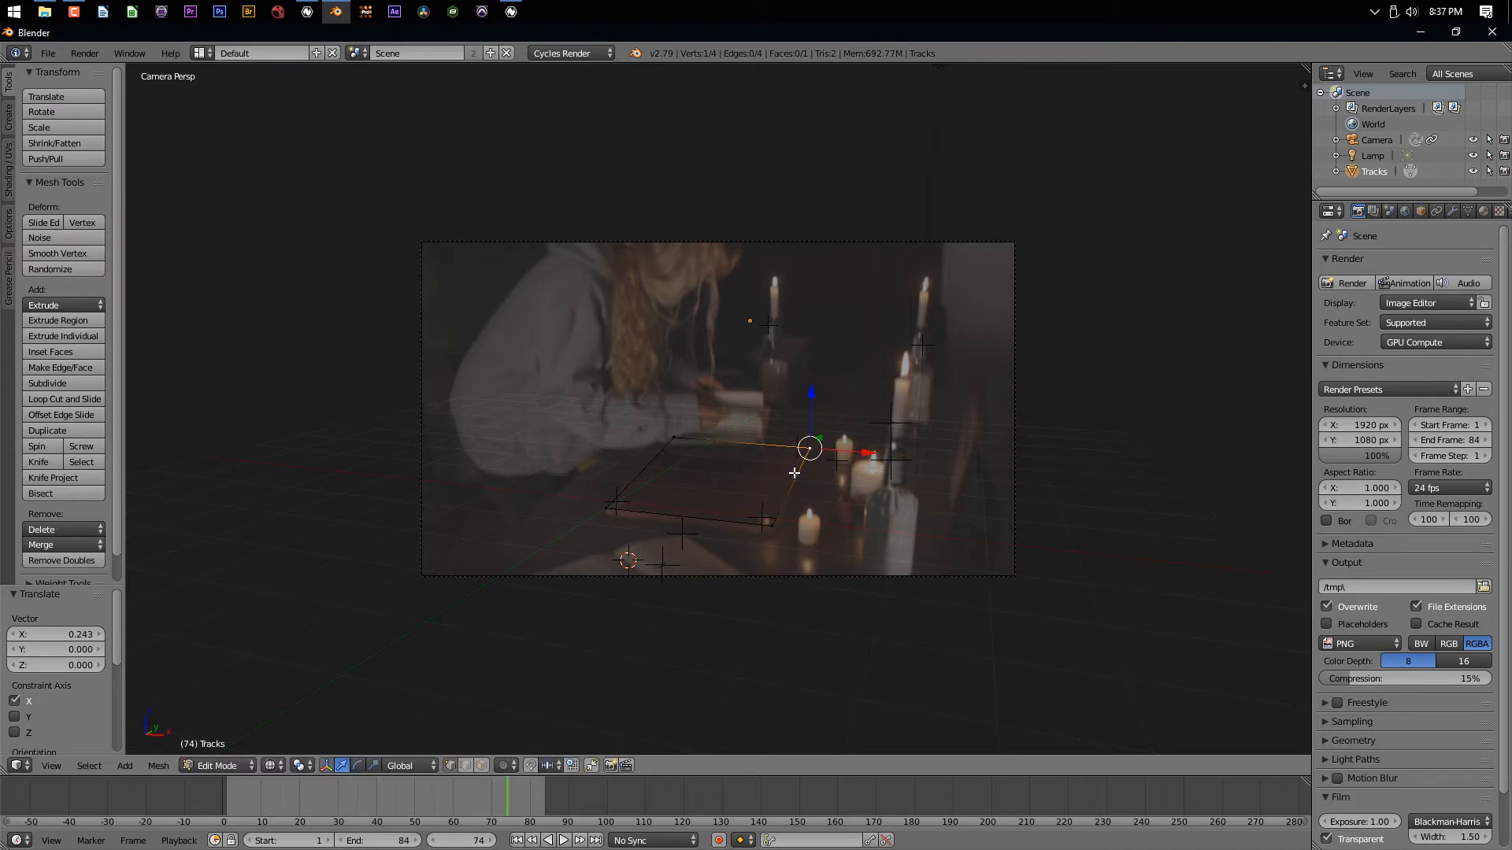
key(Tab)
key(KP_7)
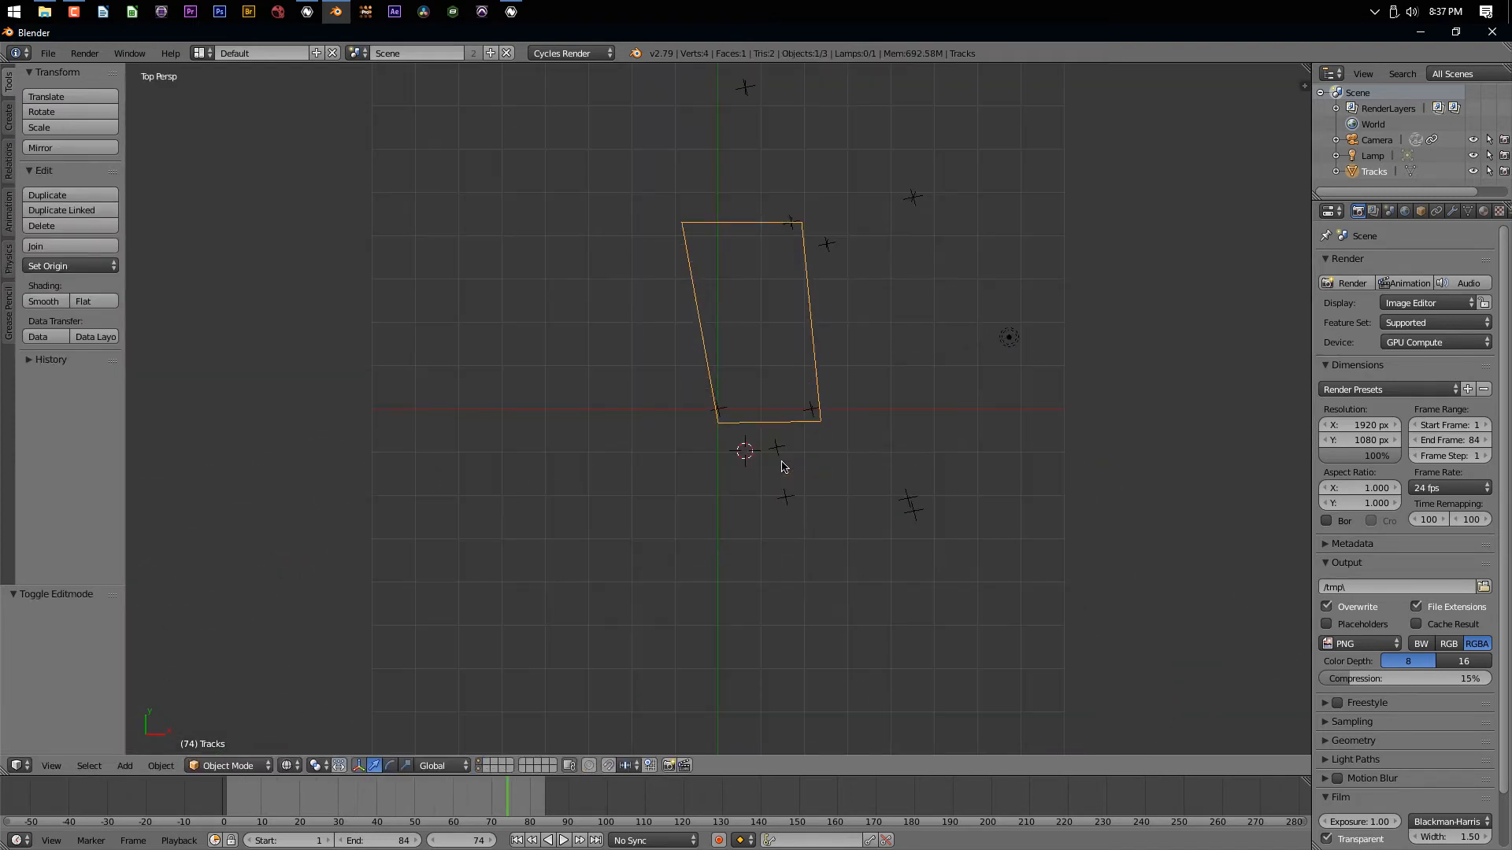
key(KP_0)
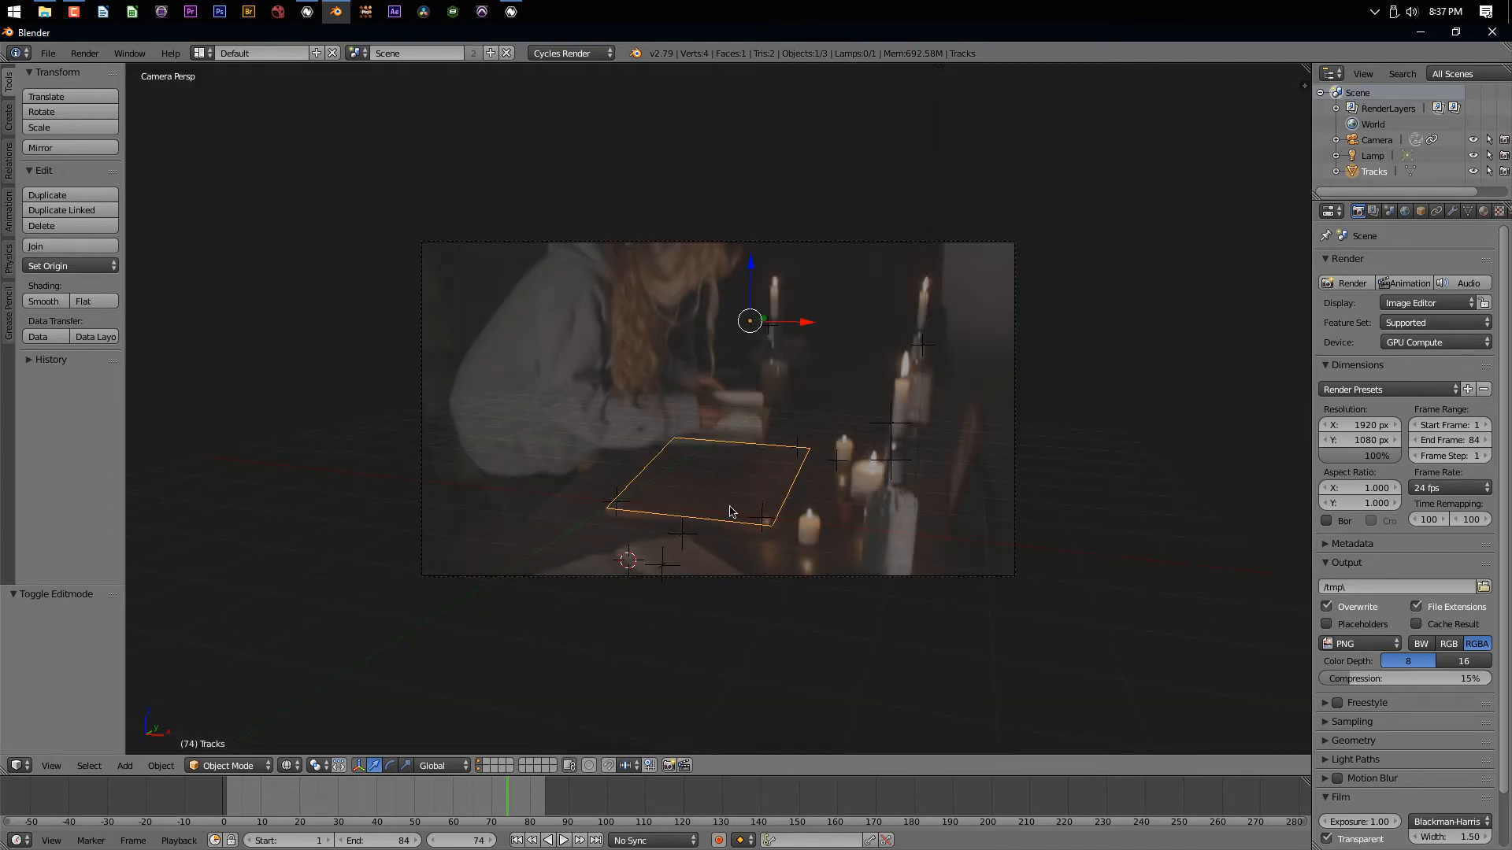
key(s)
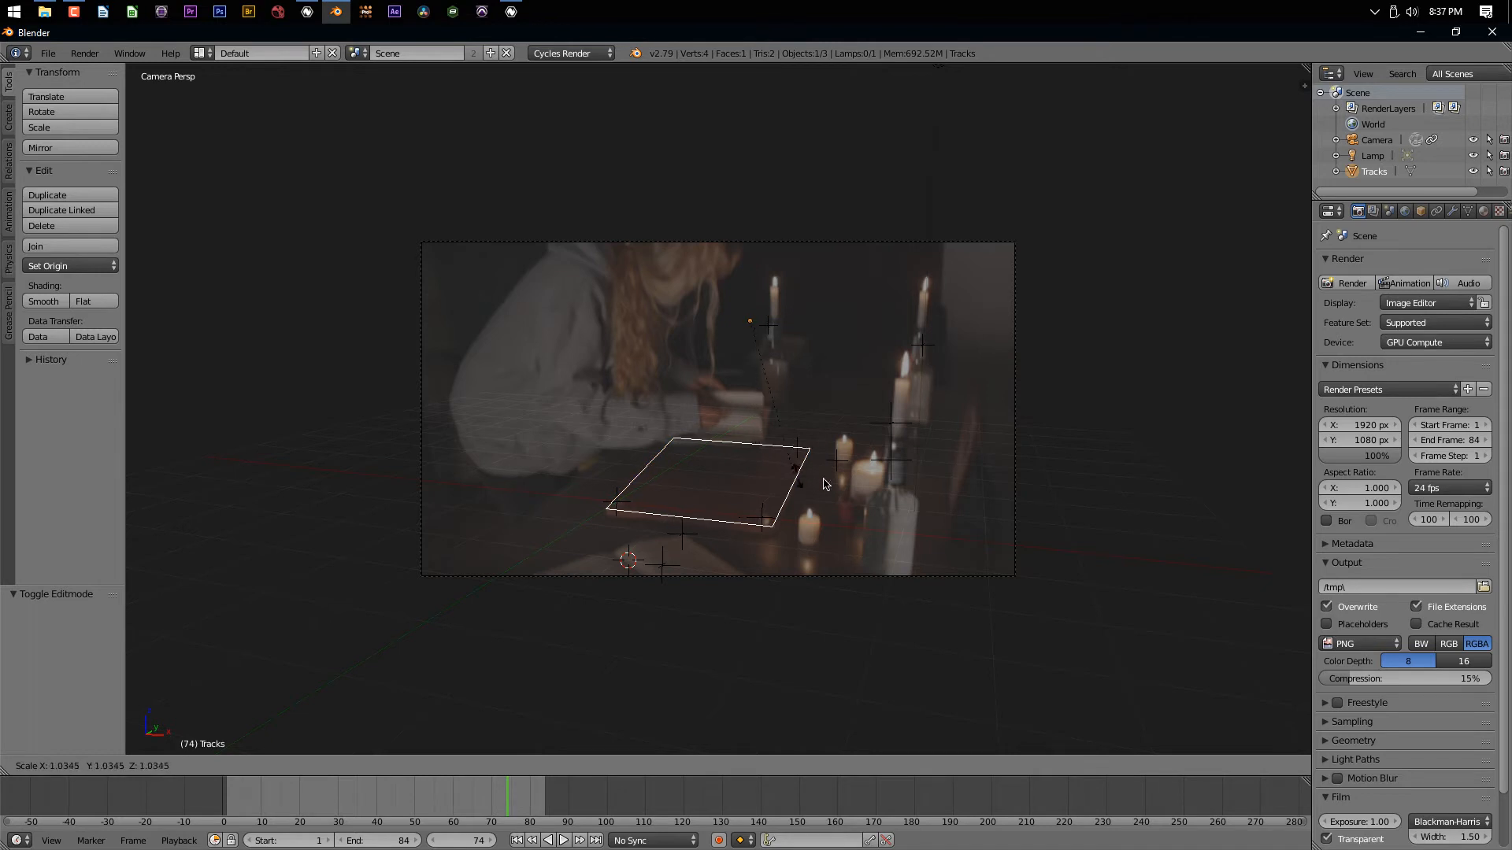
right_click(761, 467)
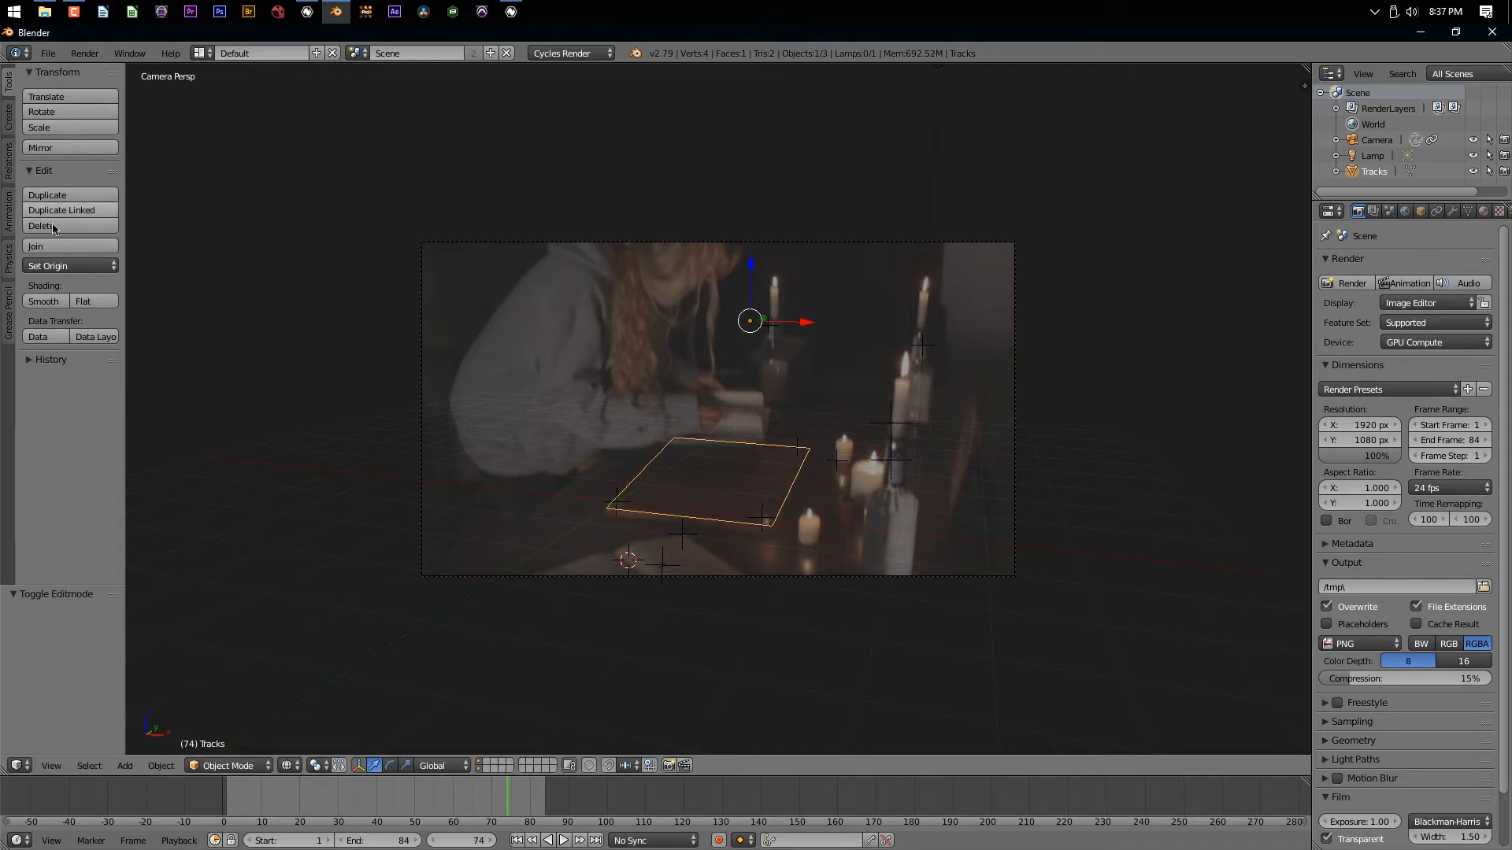
Set the plane's origin to its geometry and scale it up uniformly by about 1.596
click(62, 266)
click(63, 302)
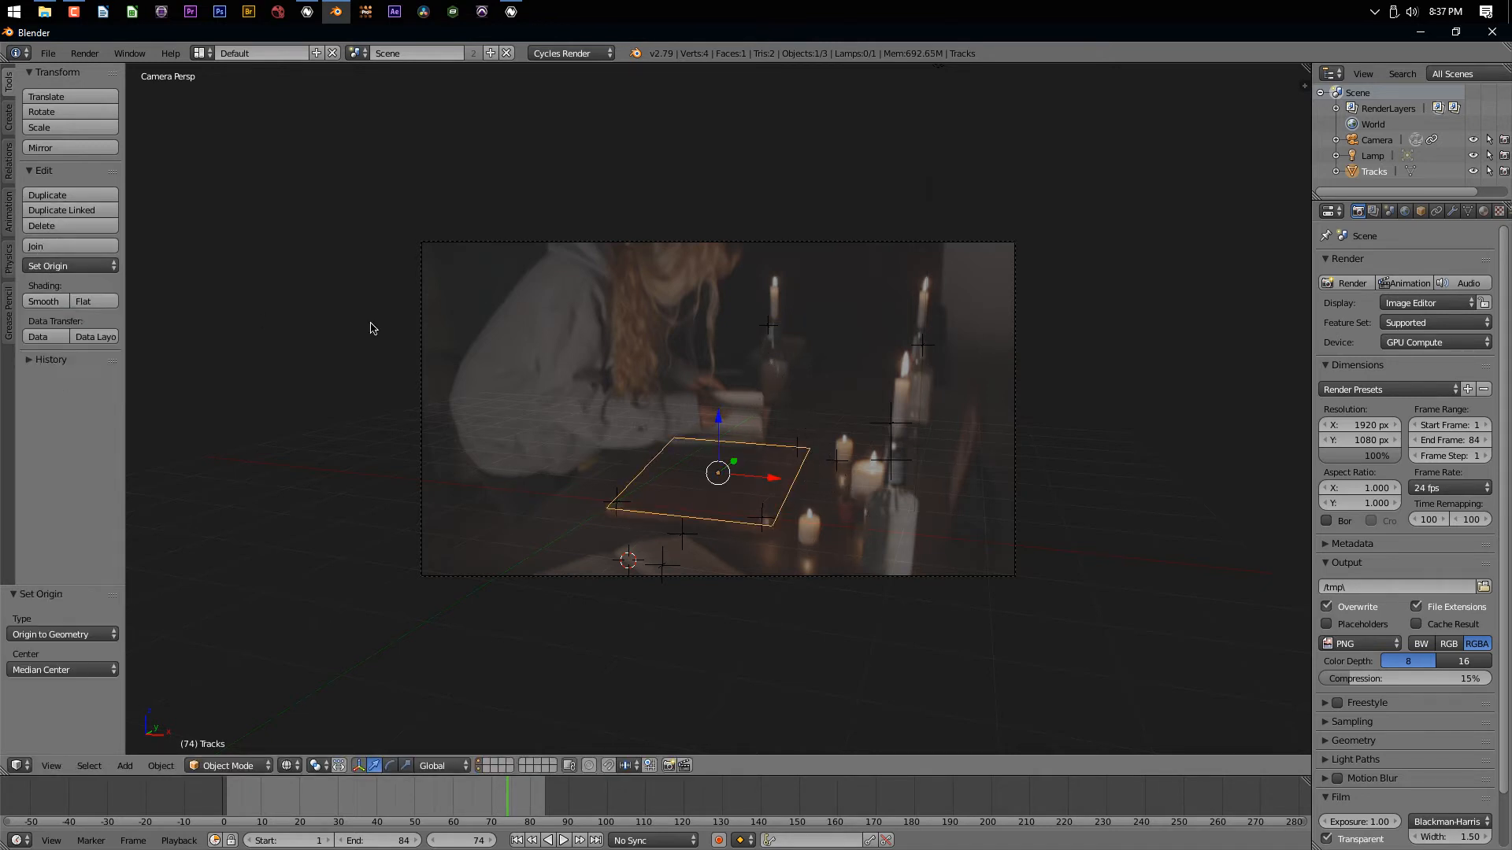
key(s)
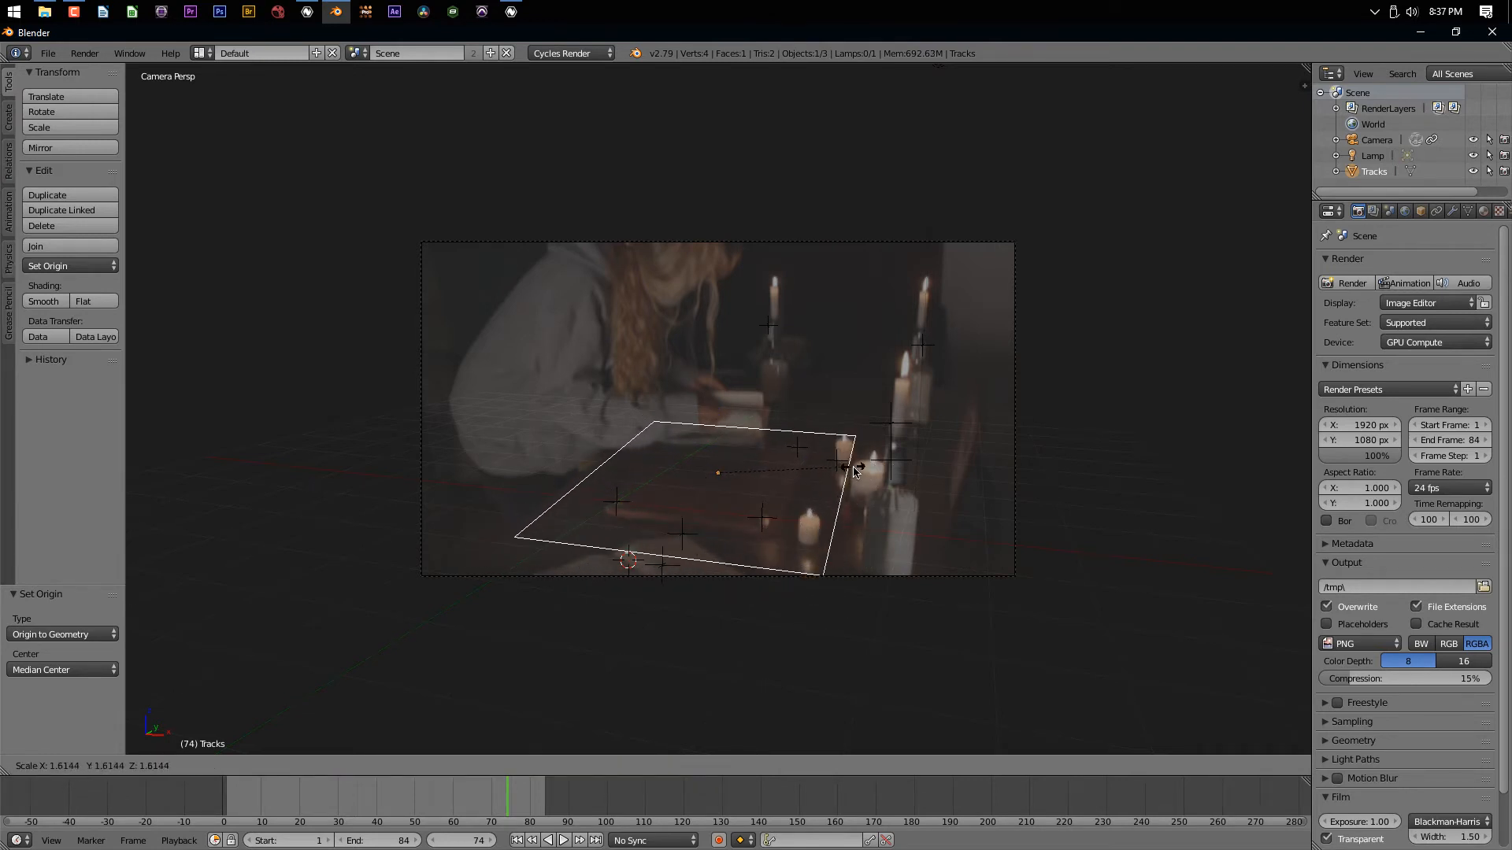
click(851, 471)
Show the plane in solid shading, then play and scrub the animation to check how it follows the footage
key(z)
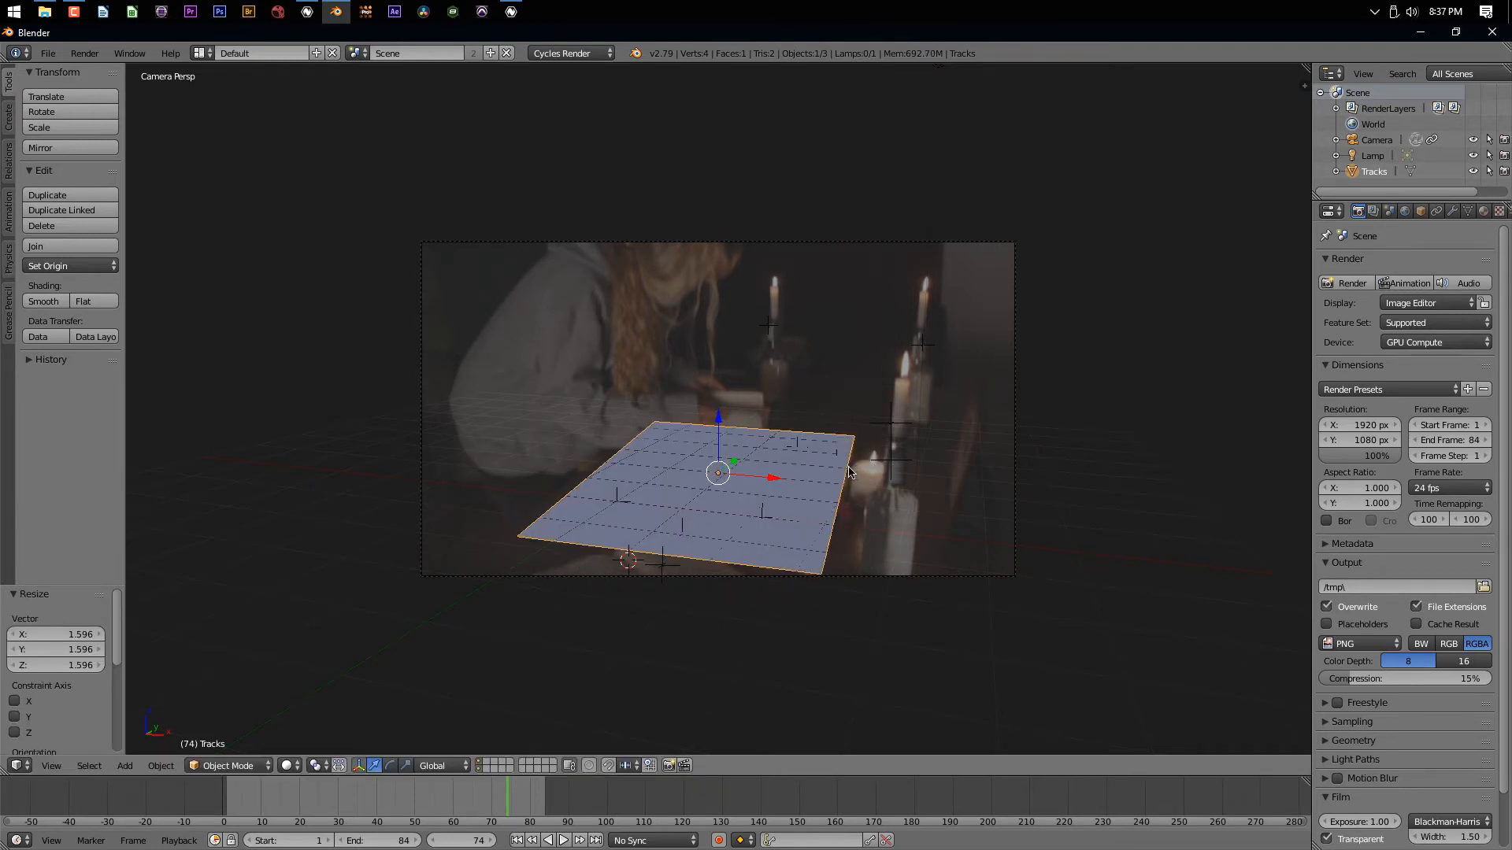
key(alt+a)
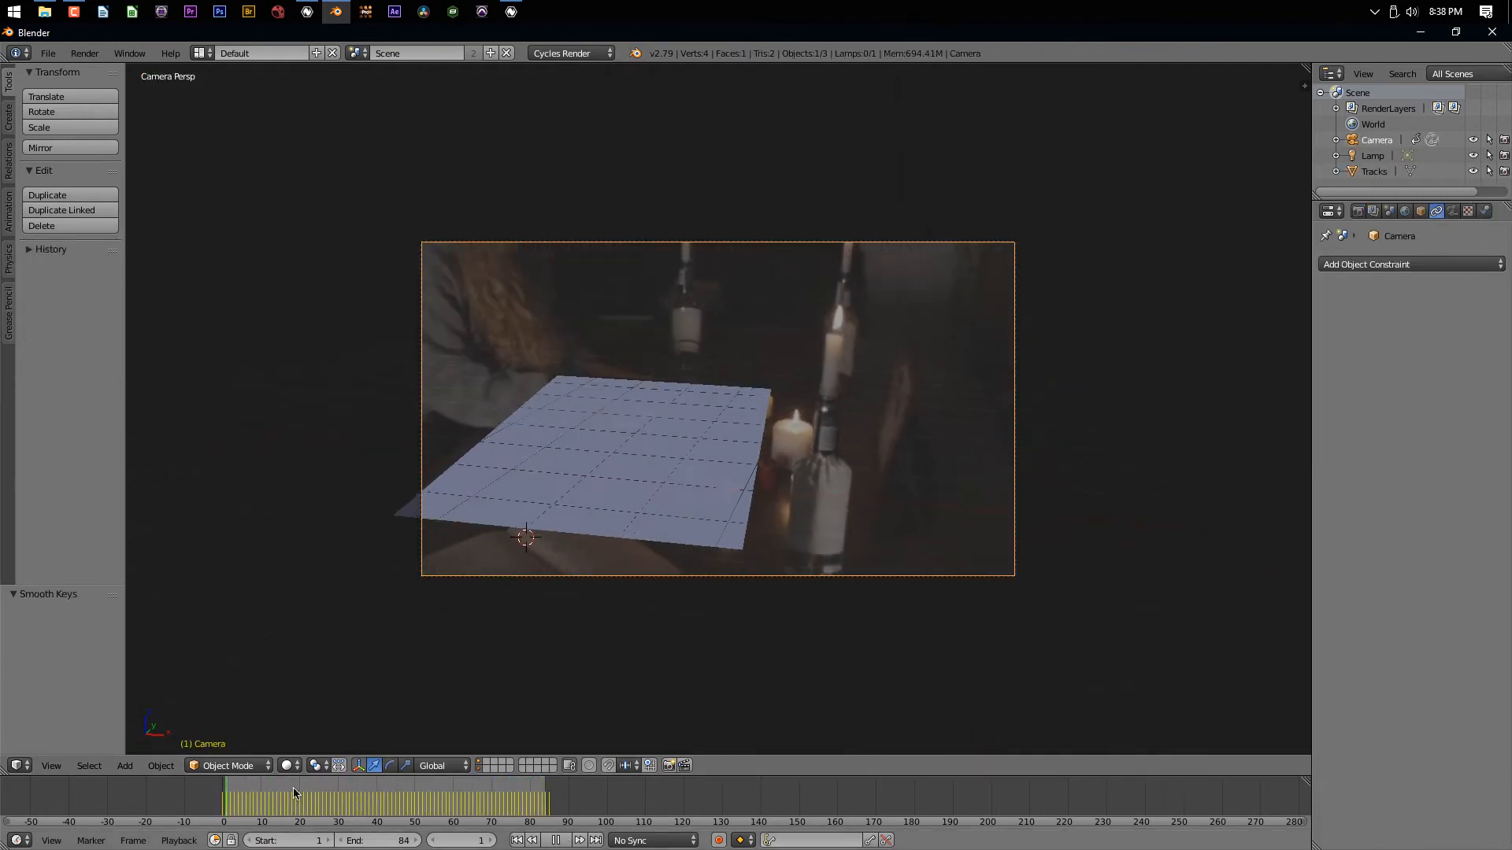
drag(294, 789, 390, 811)
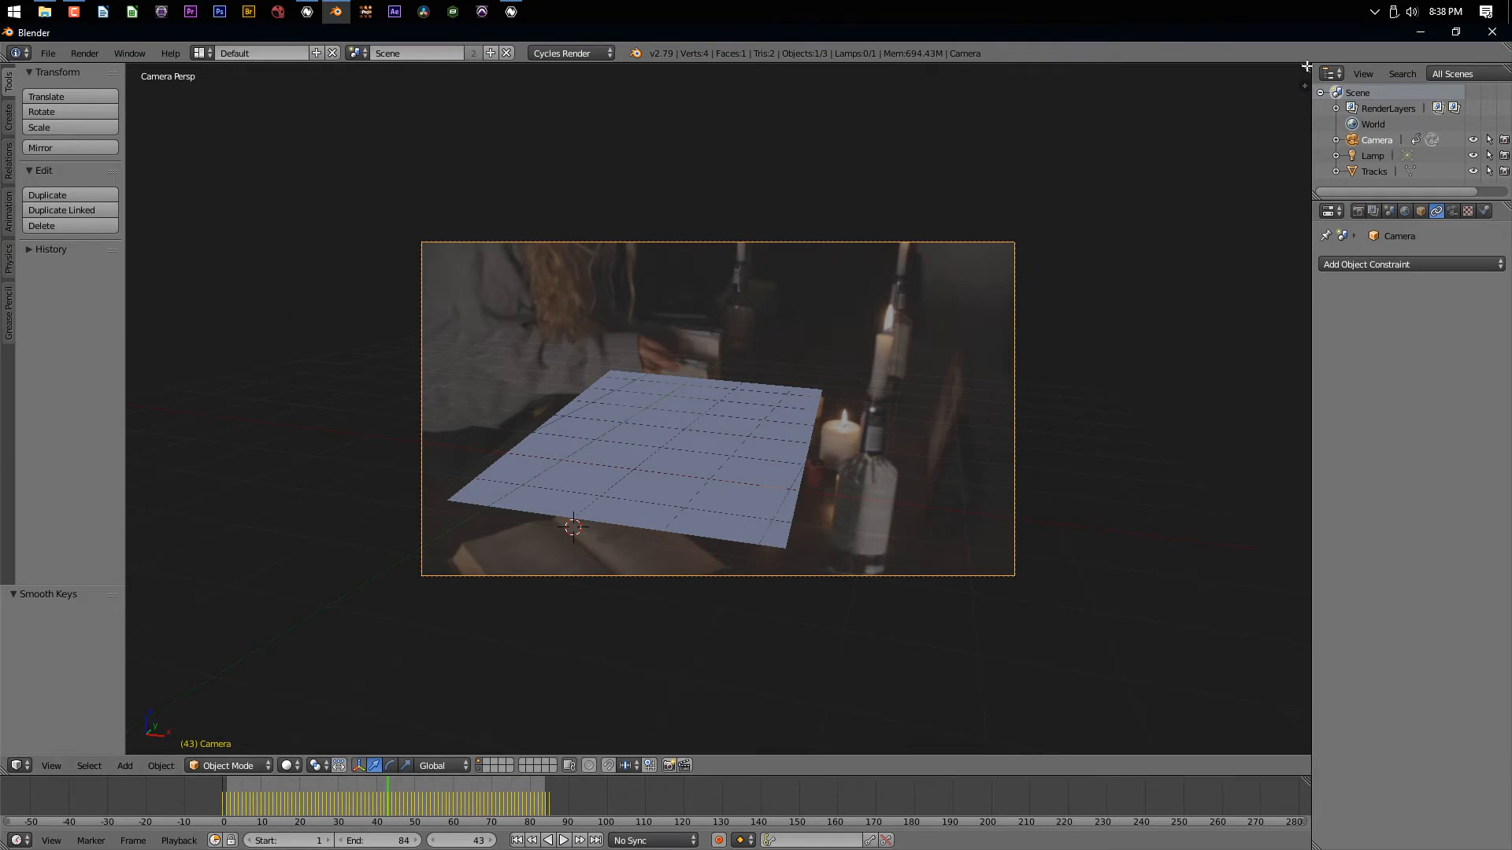
Split the 3D view into two side-by-side areas and show the first one in Material shading
drag(1305, 68, 596, 79)
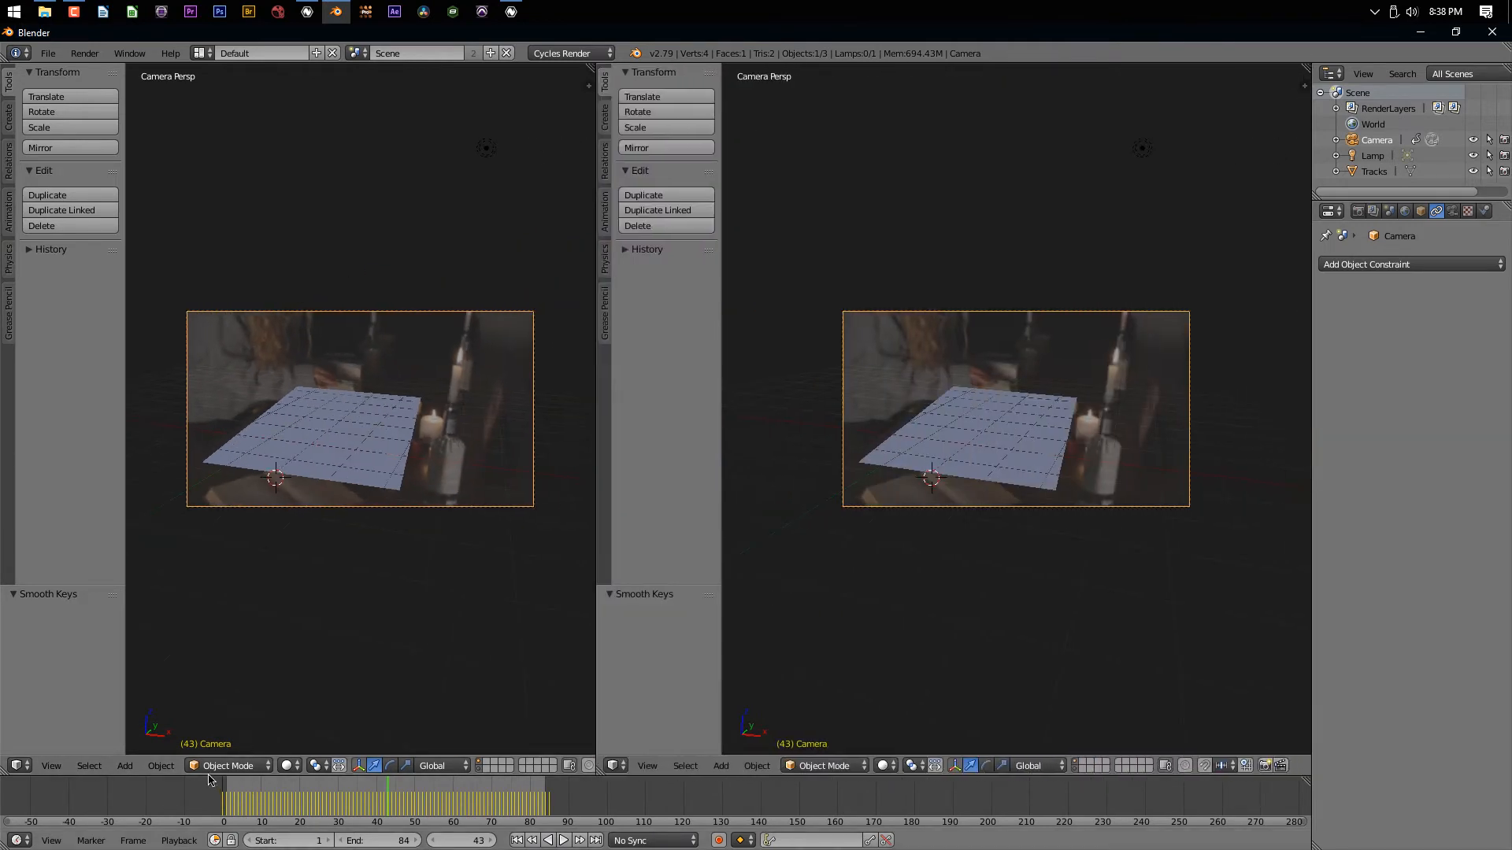
click(293, 766)
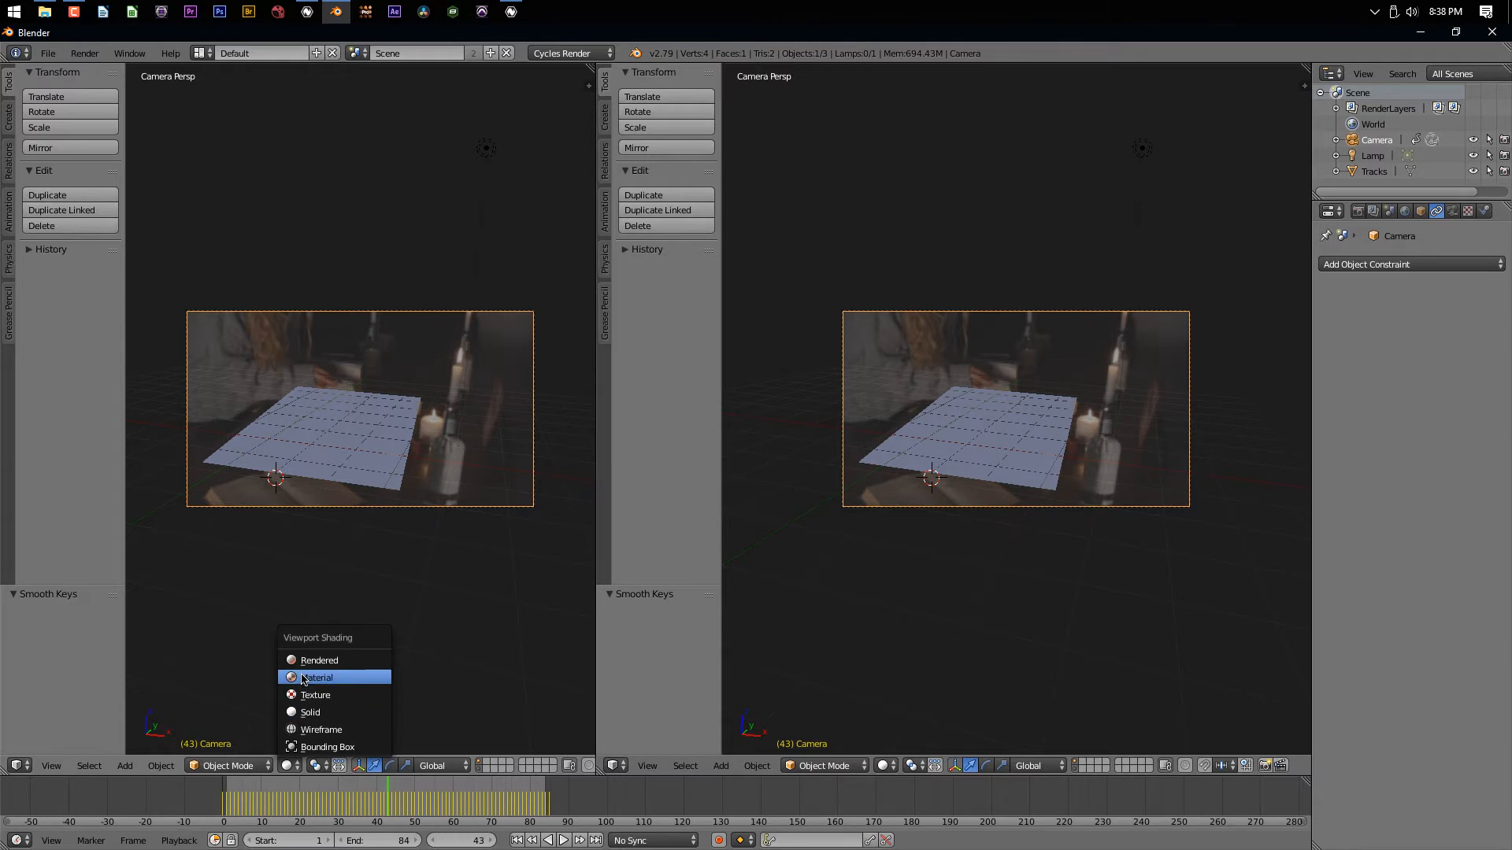
click(304, 679)
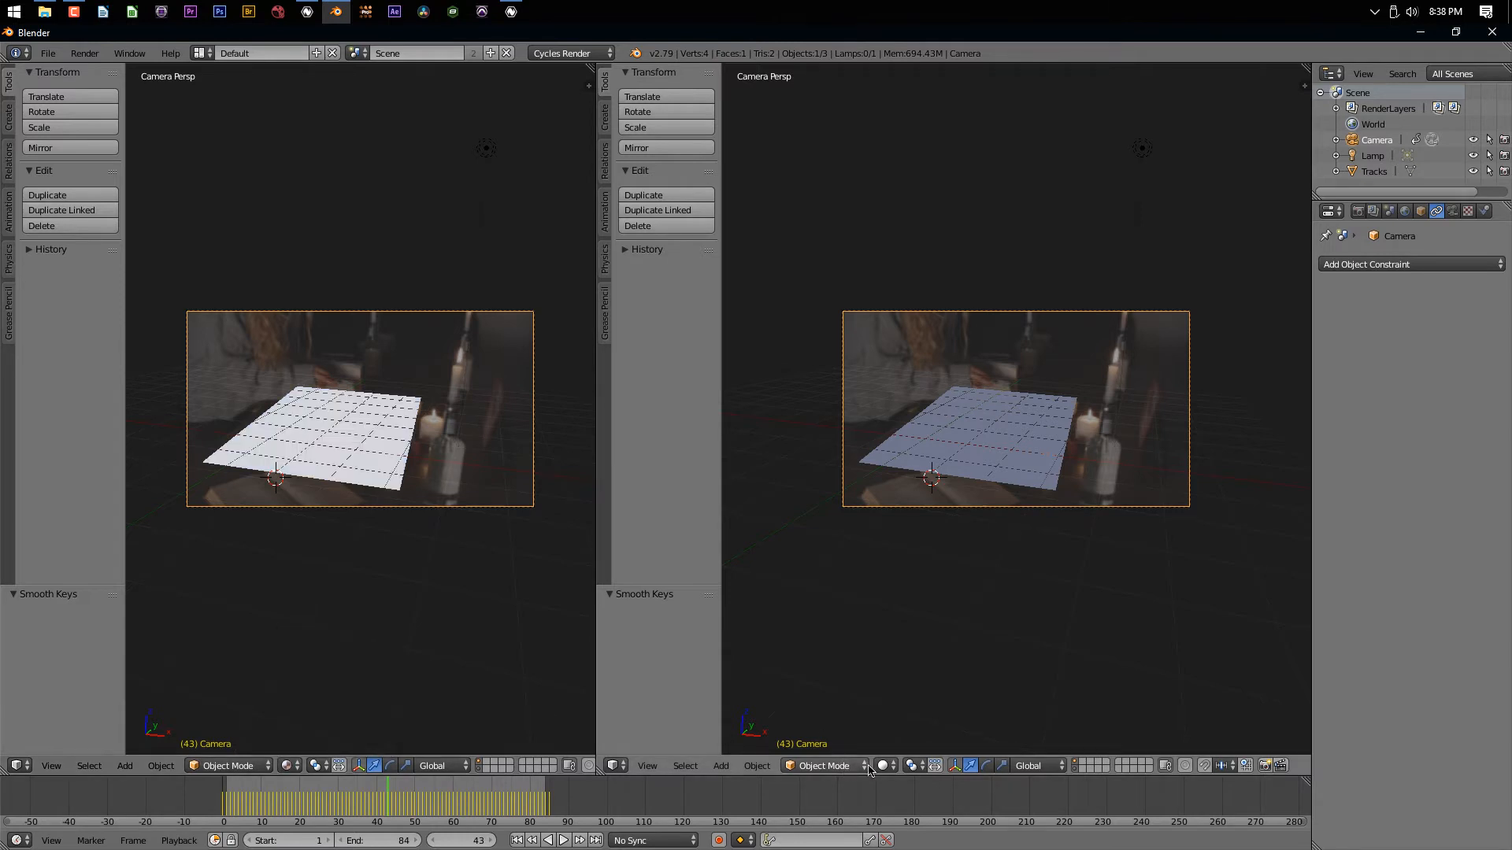
Turn the second area into a Node Editor and give the Tracks plane a new material, moving its Diffuse BSDF node closer to the output
click(616, 765)
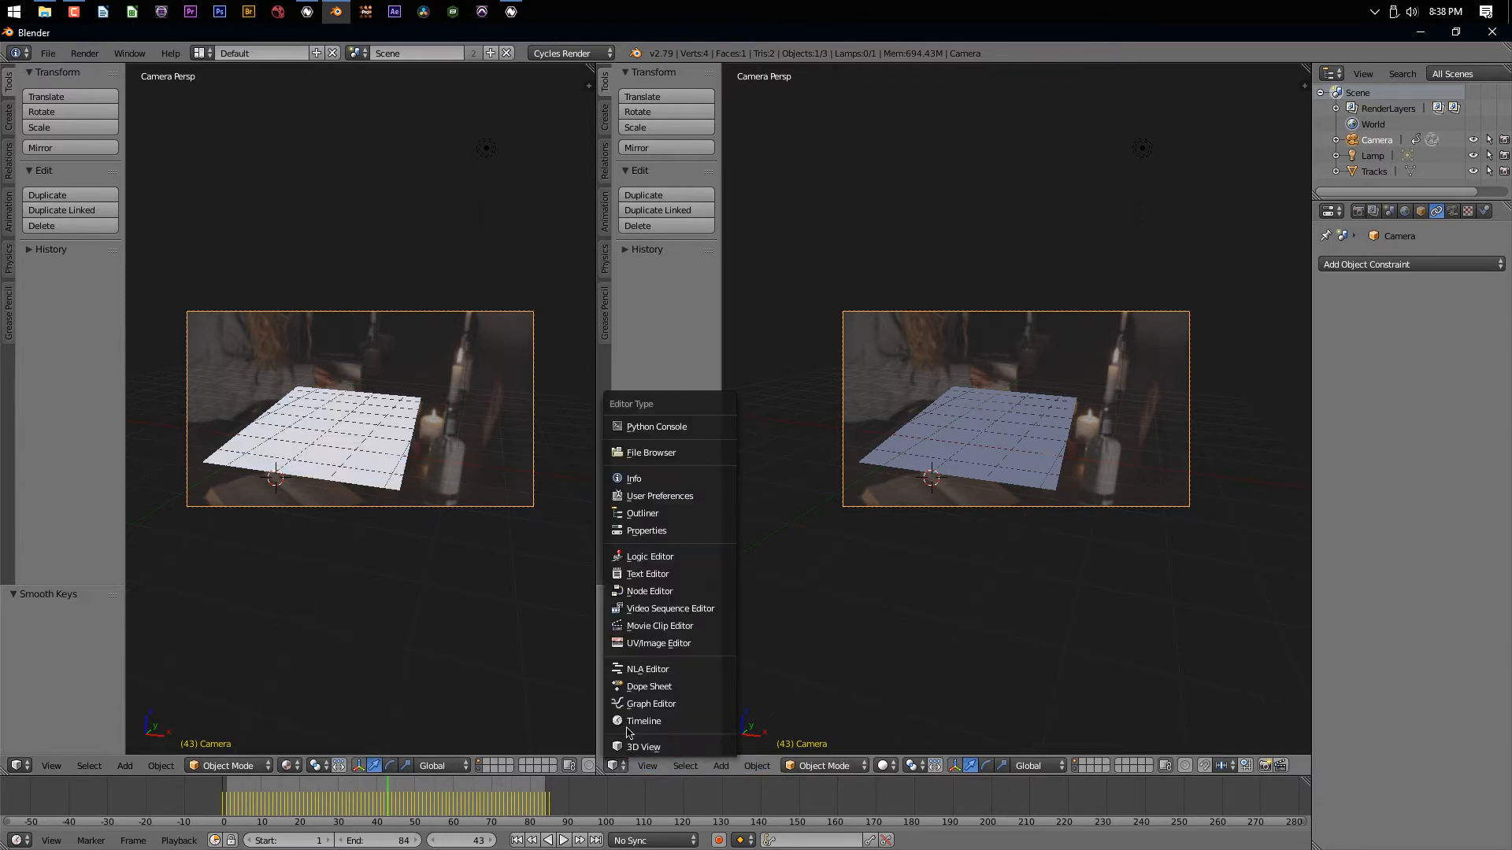
click(637, 591)
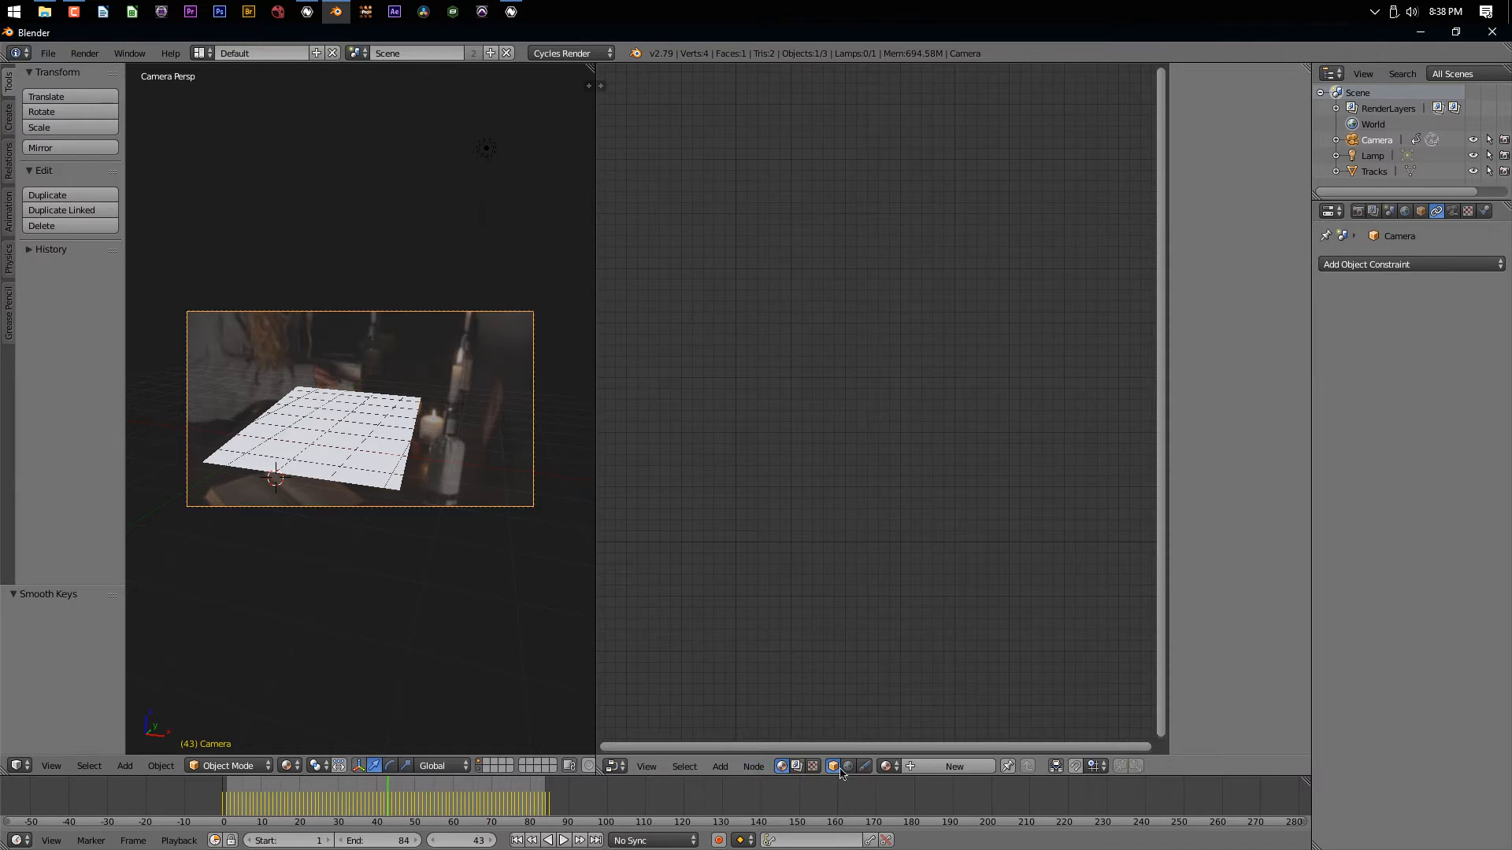
click(948, 768)
right_click(367, 467)
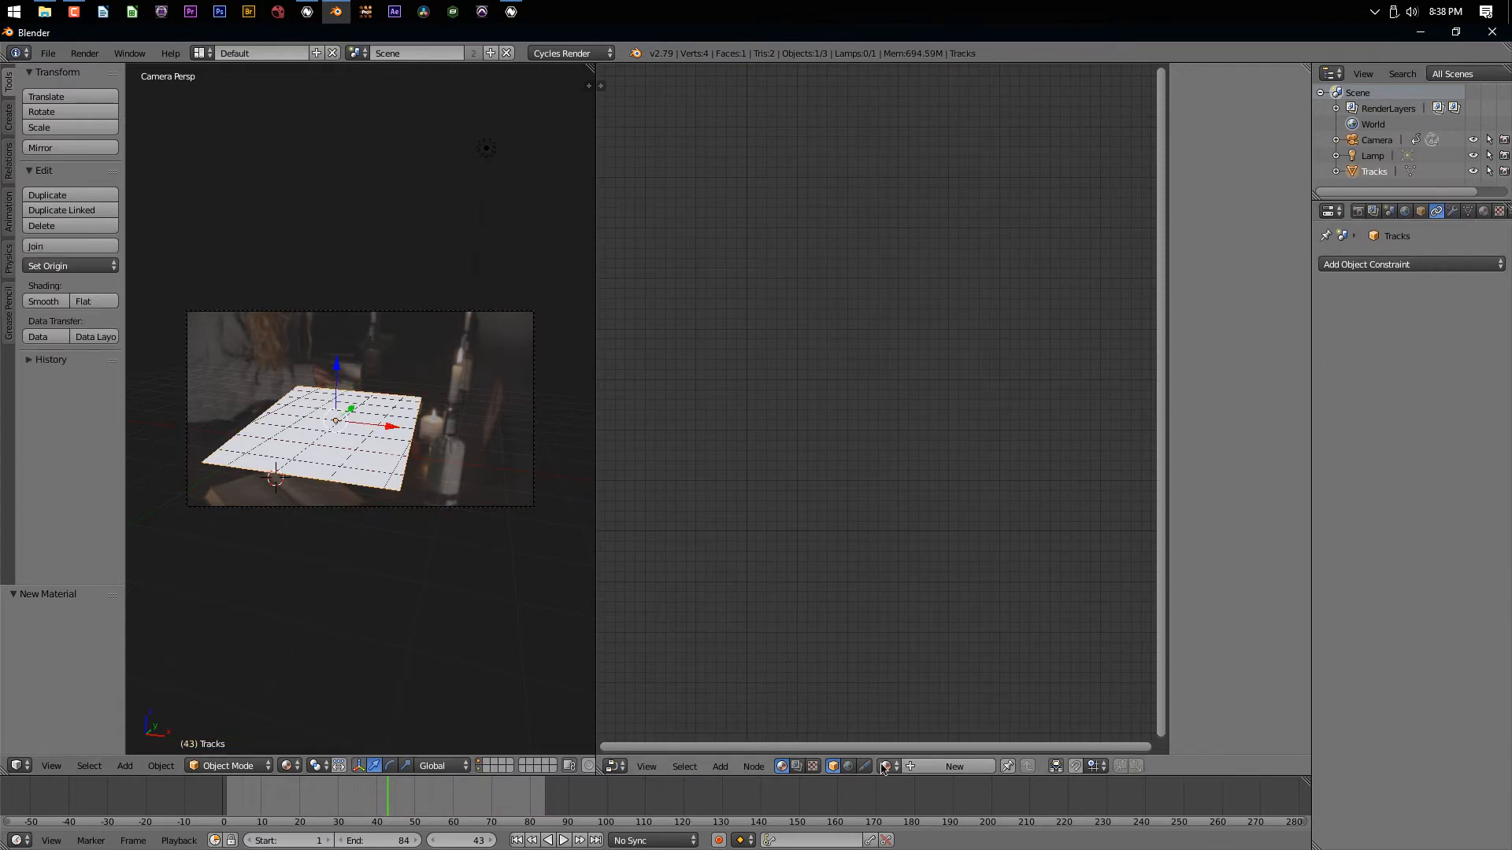
click(937, 769)
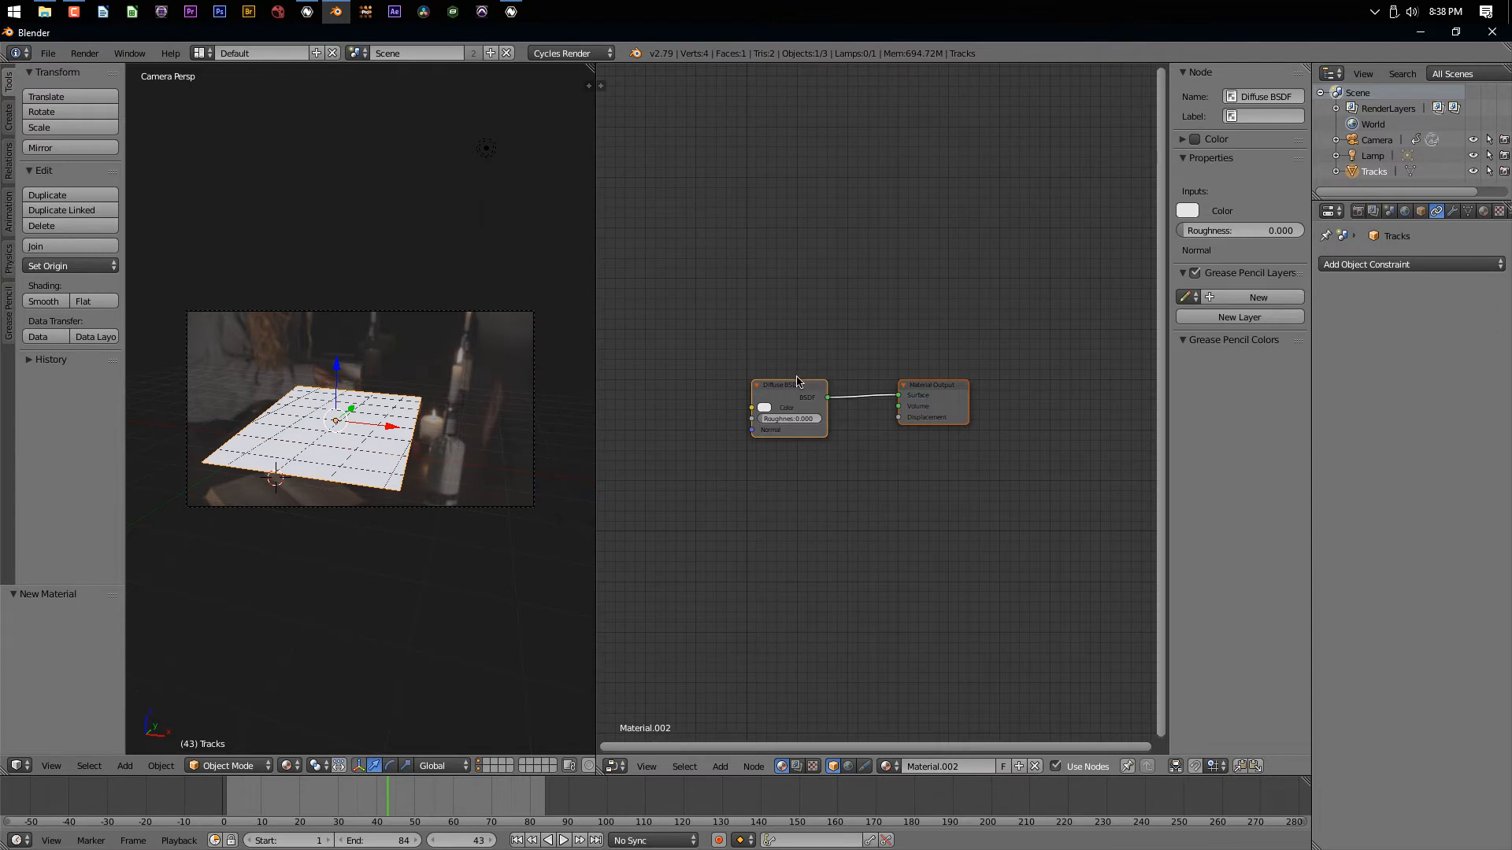
drag(799, 384, 849, 385)
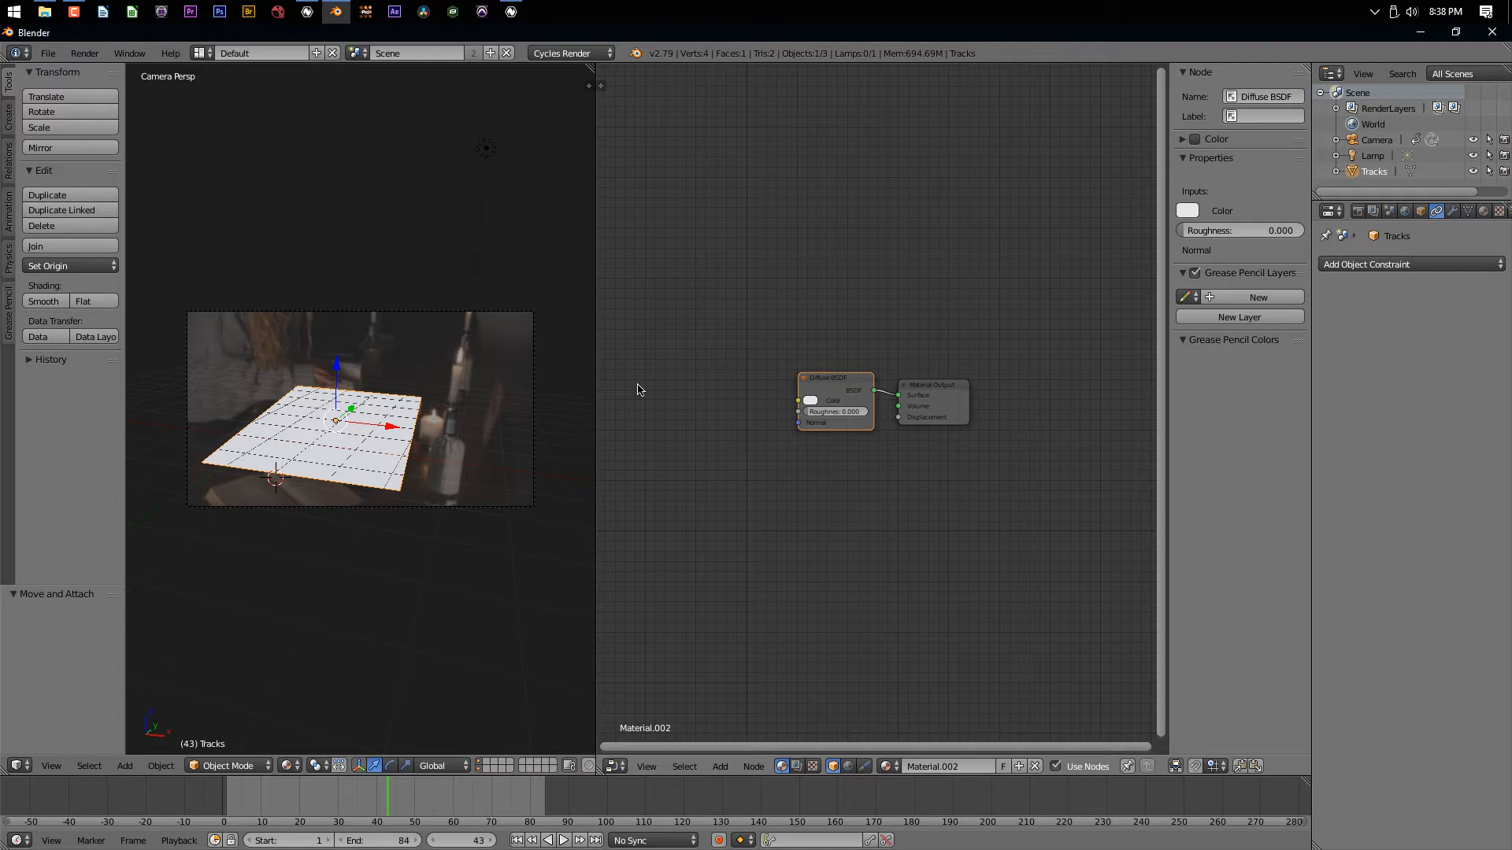
Look through the Textures folder in Pictures in File Explorer for a test image, and close the window
click(44, 11)
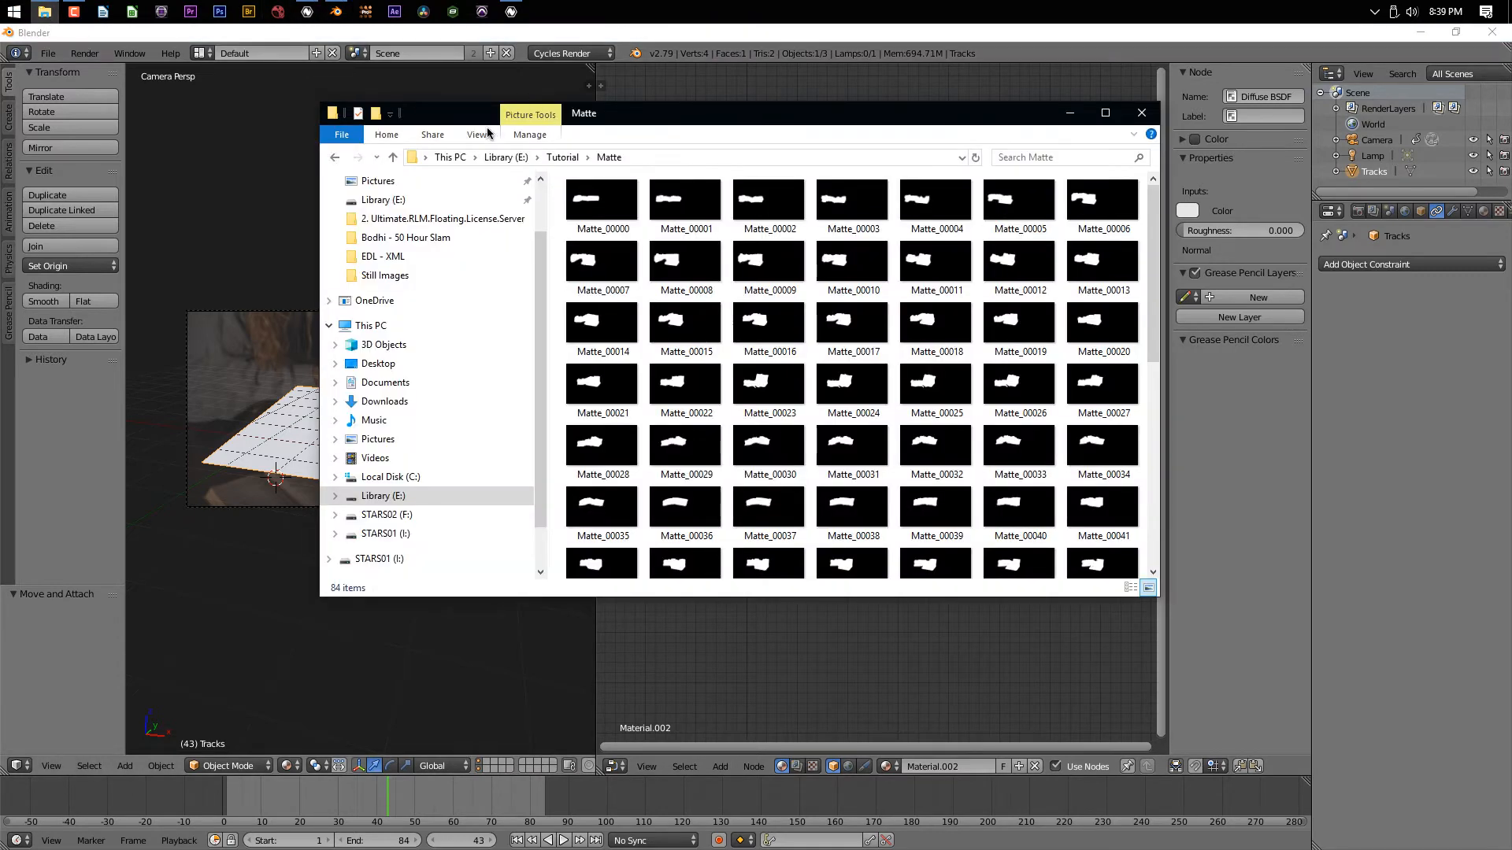
click(370, 438)
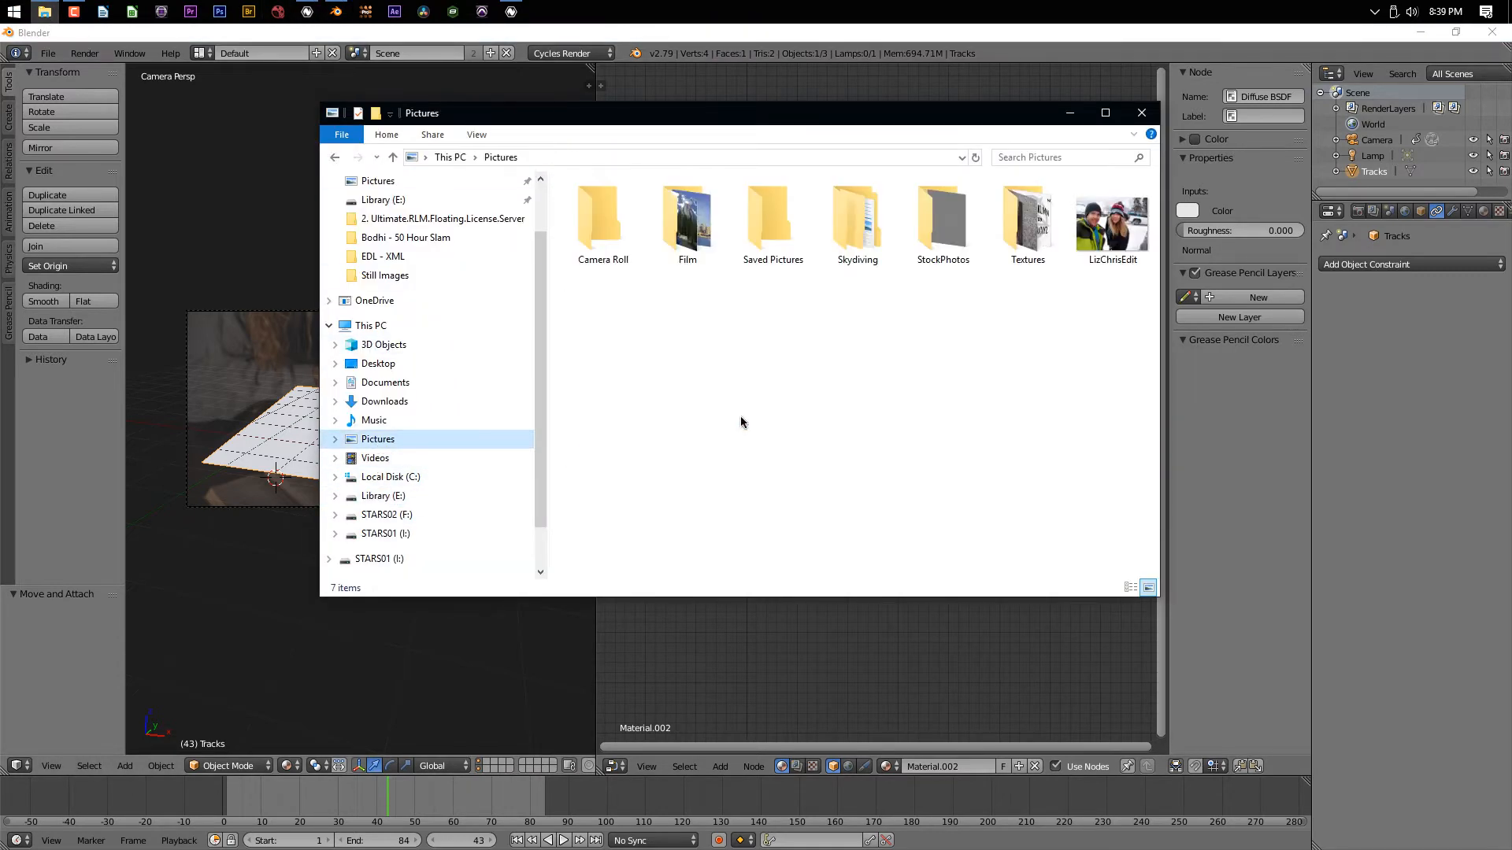
double_click(1023, 224)
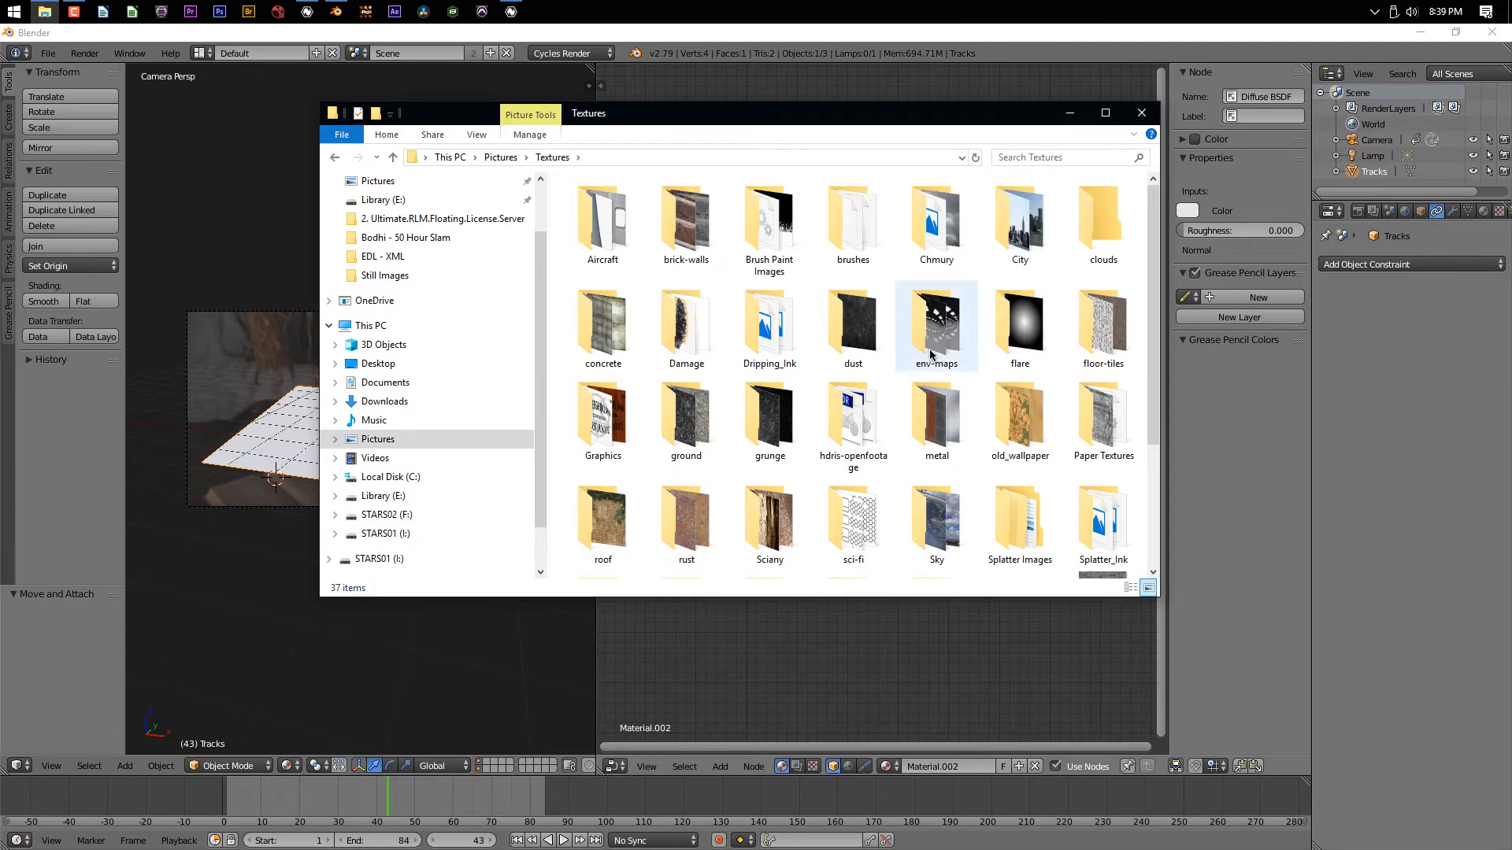
scroll(826, 370, down, 2)
scroll(827, 370, up, 2)
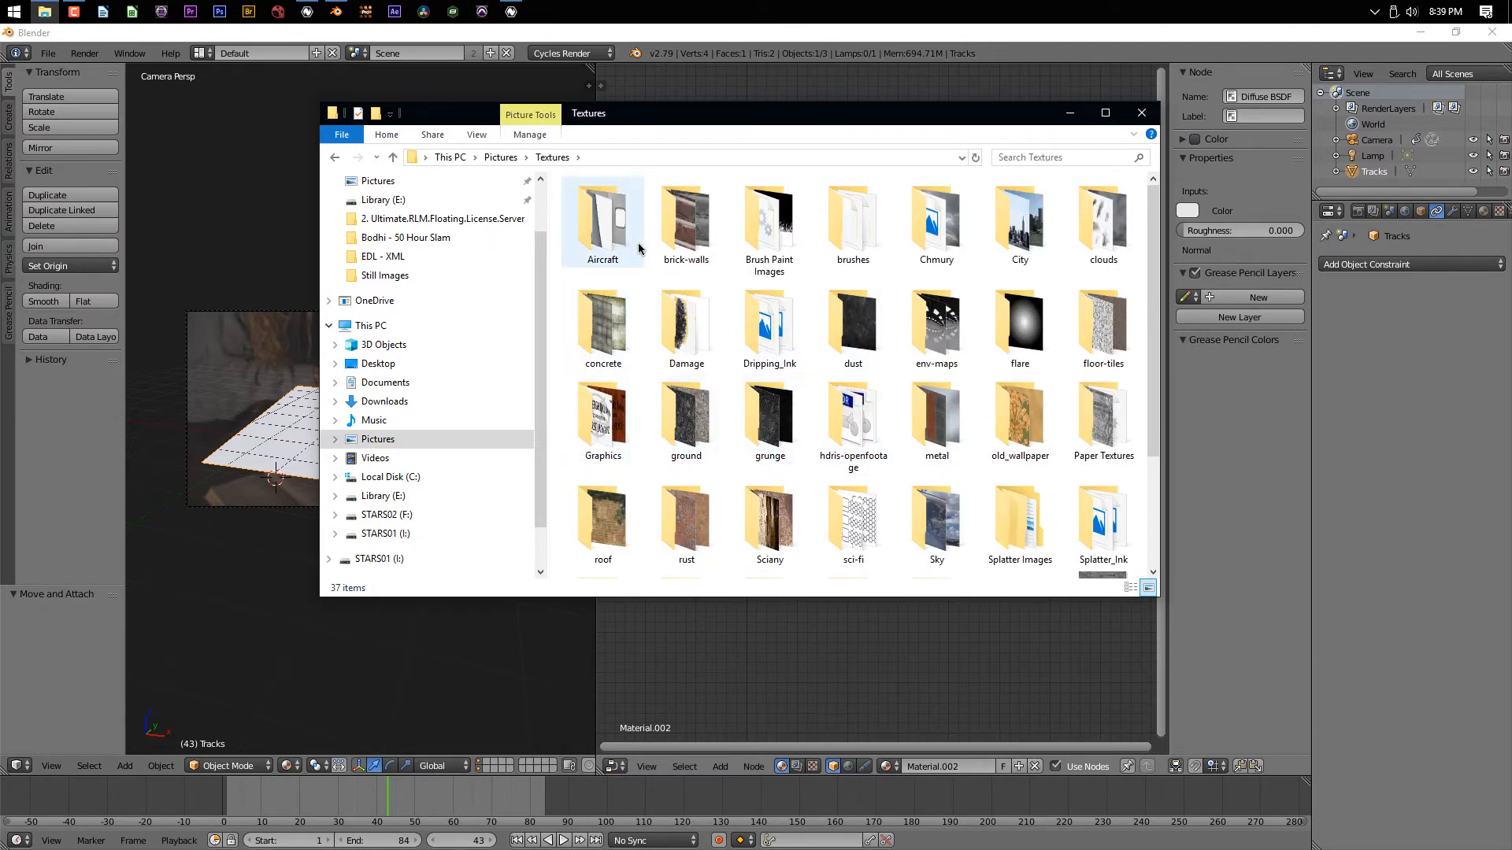
scroll(998, 432, down, 2)
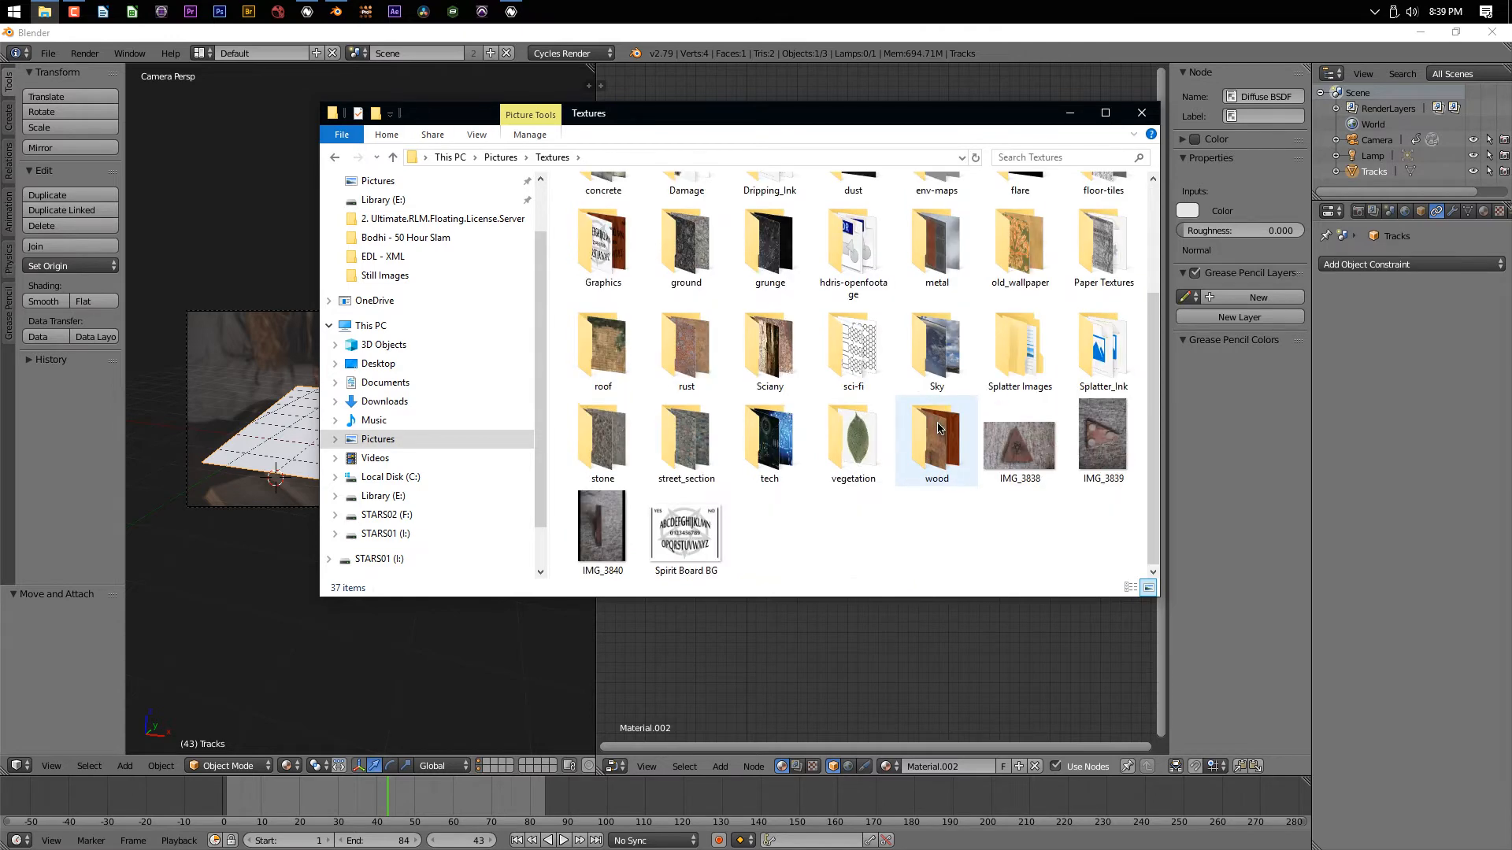
scroll(827, 457, up, 3)
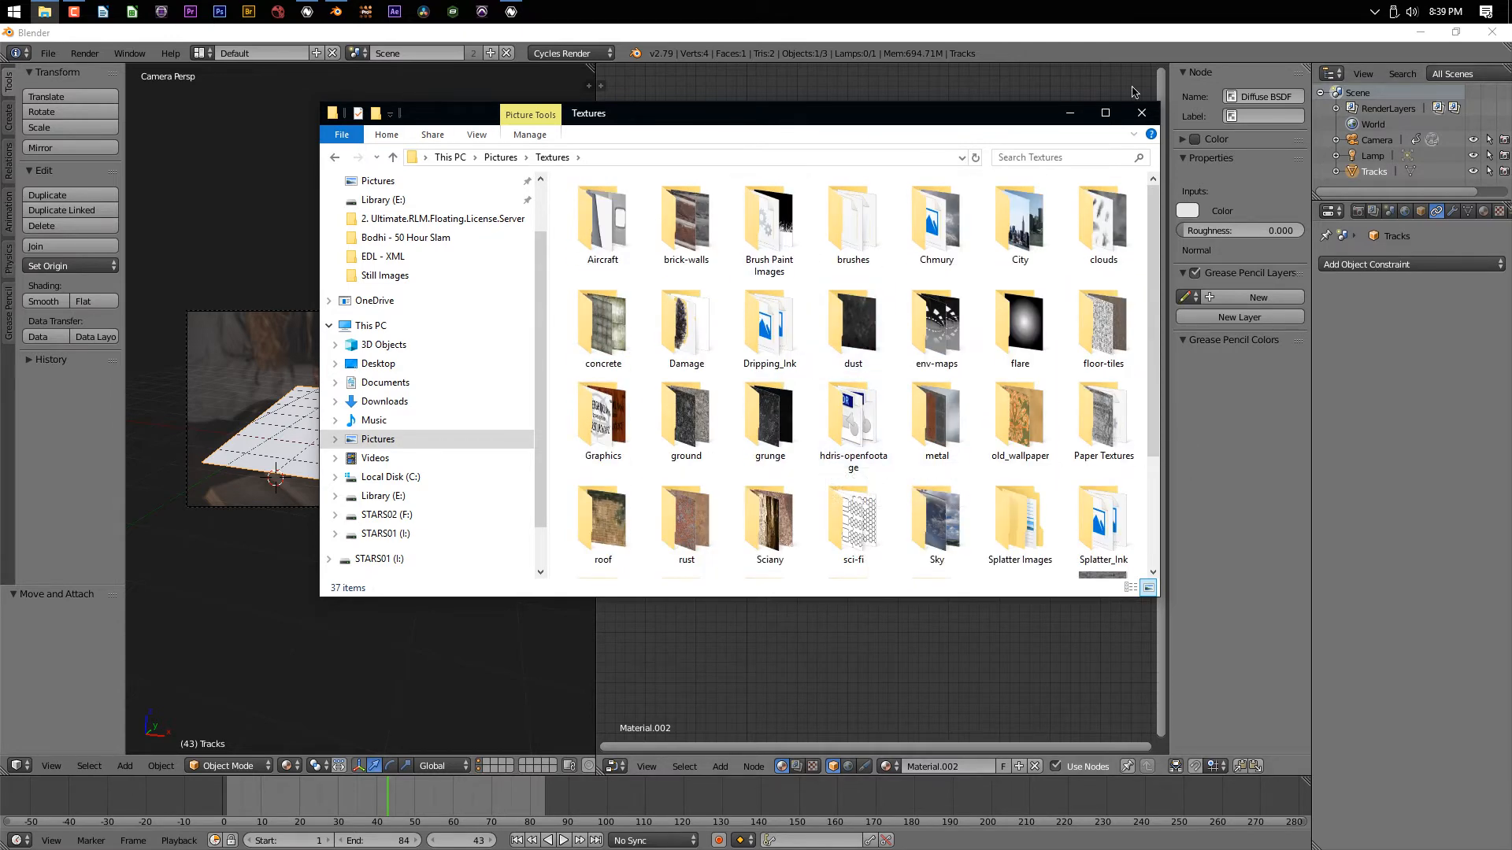
click(1141, 113)
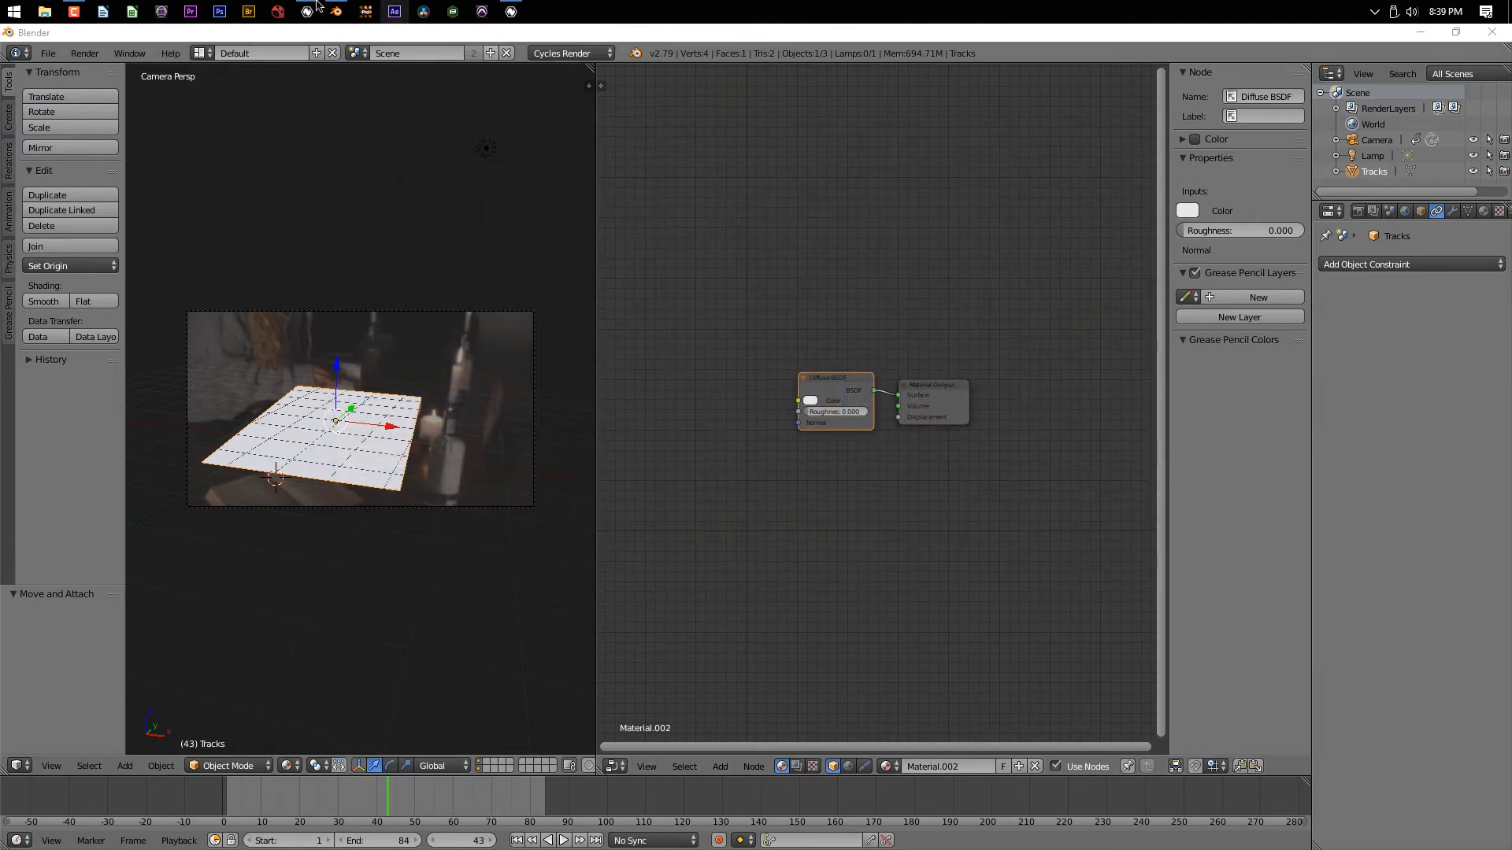
Switch to Natron, add a CheckerBoard node to the node graph and display it in the viewer
click(510, 11)
click(212, 554)
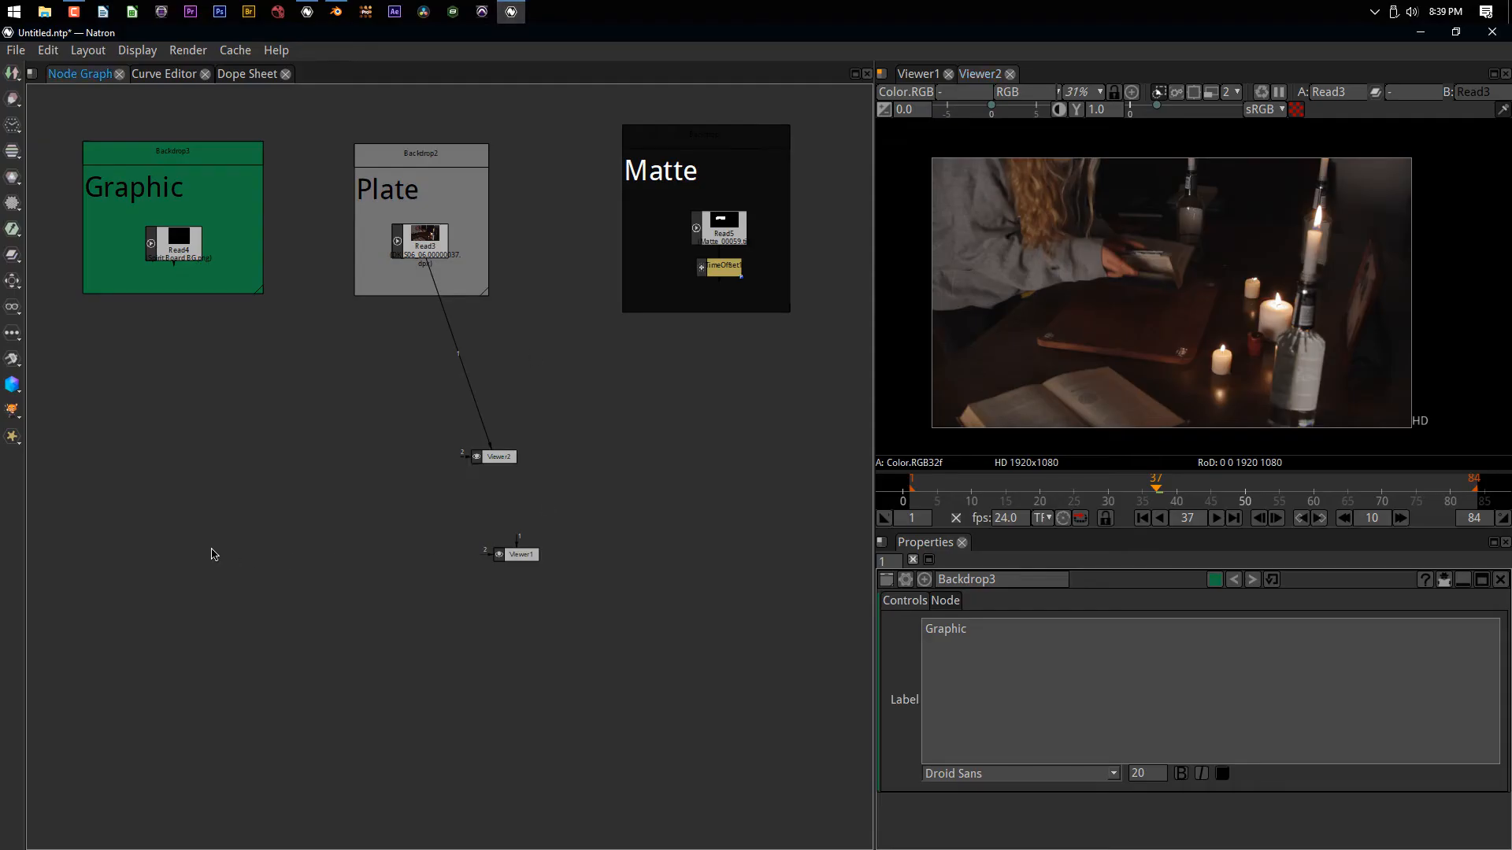
key(Tab)
text(grid)
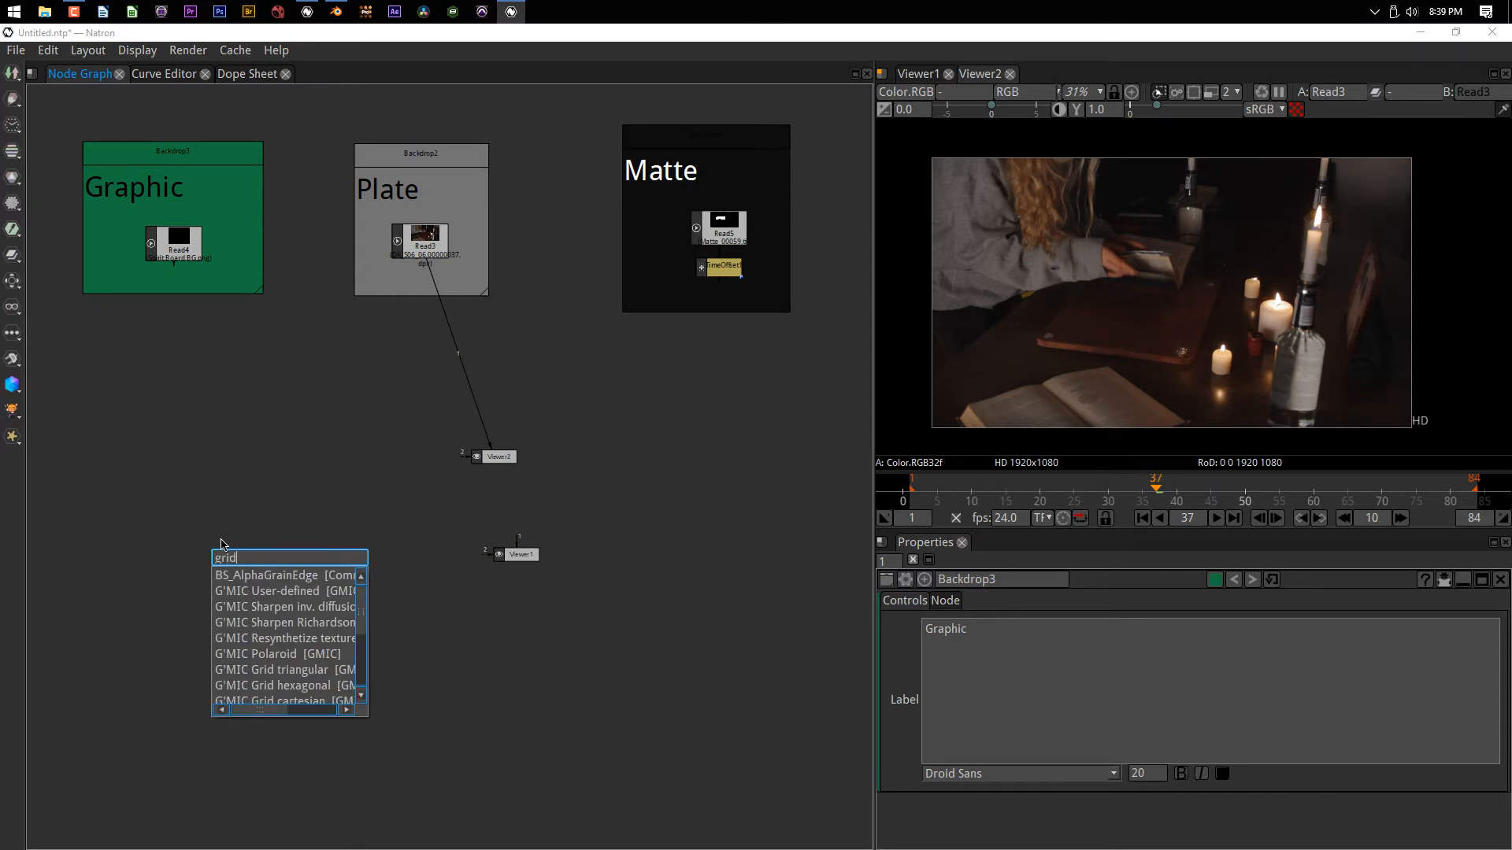
key(BackSpace)
key(BackSpace)
key(BackSpace)
key(BackSpace)
text(ch)
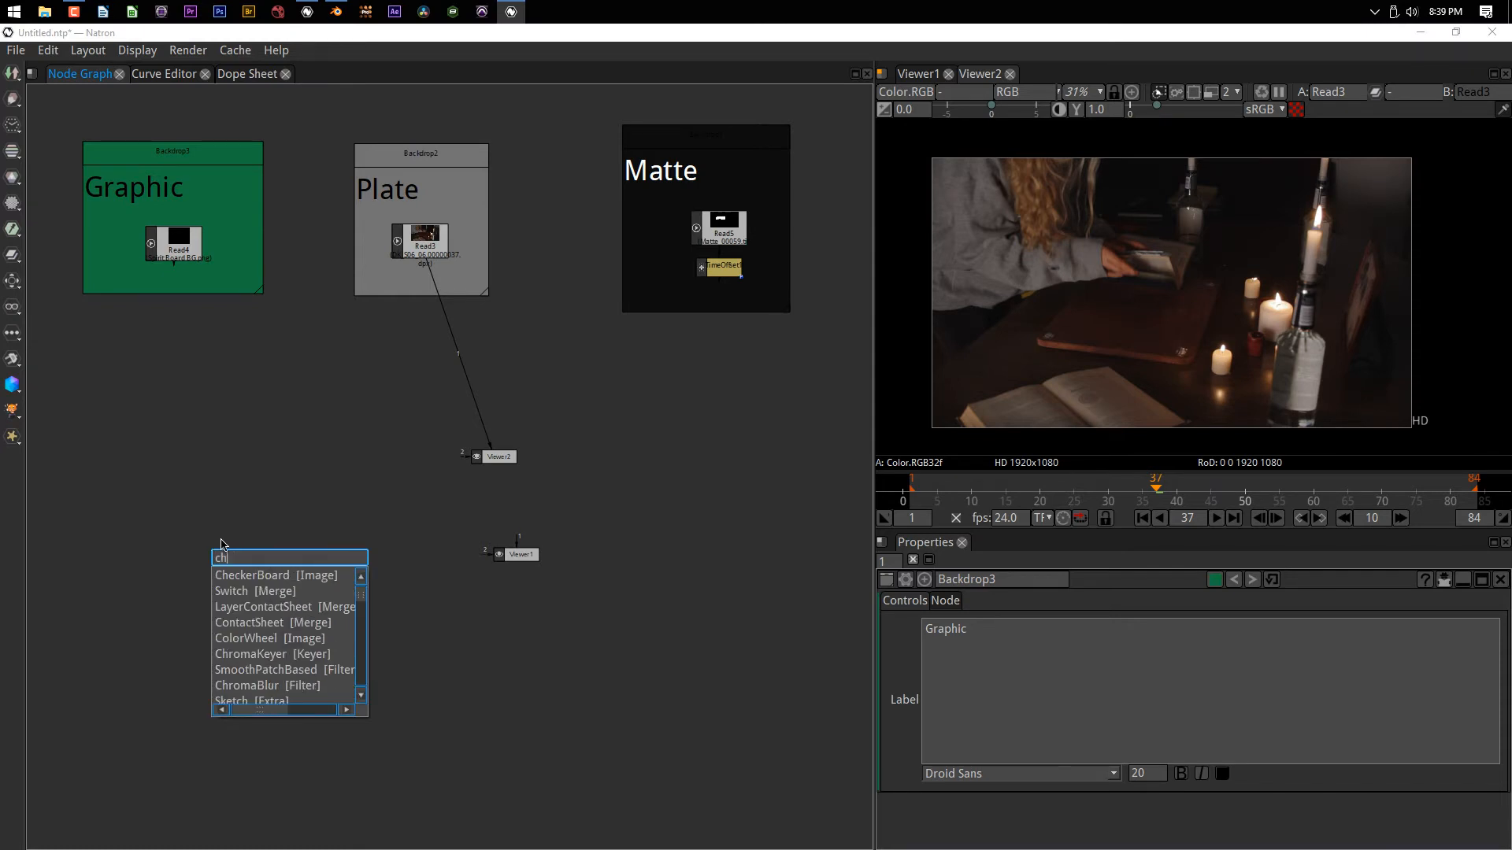
key(Return)
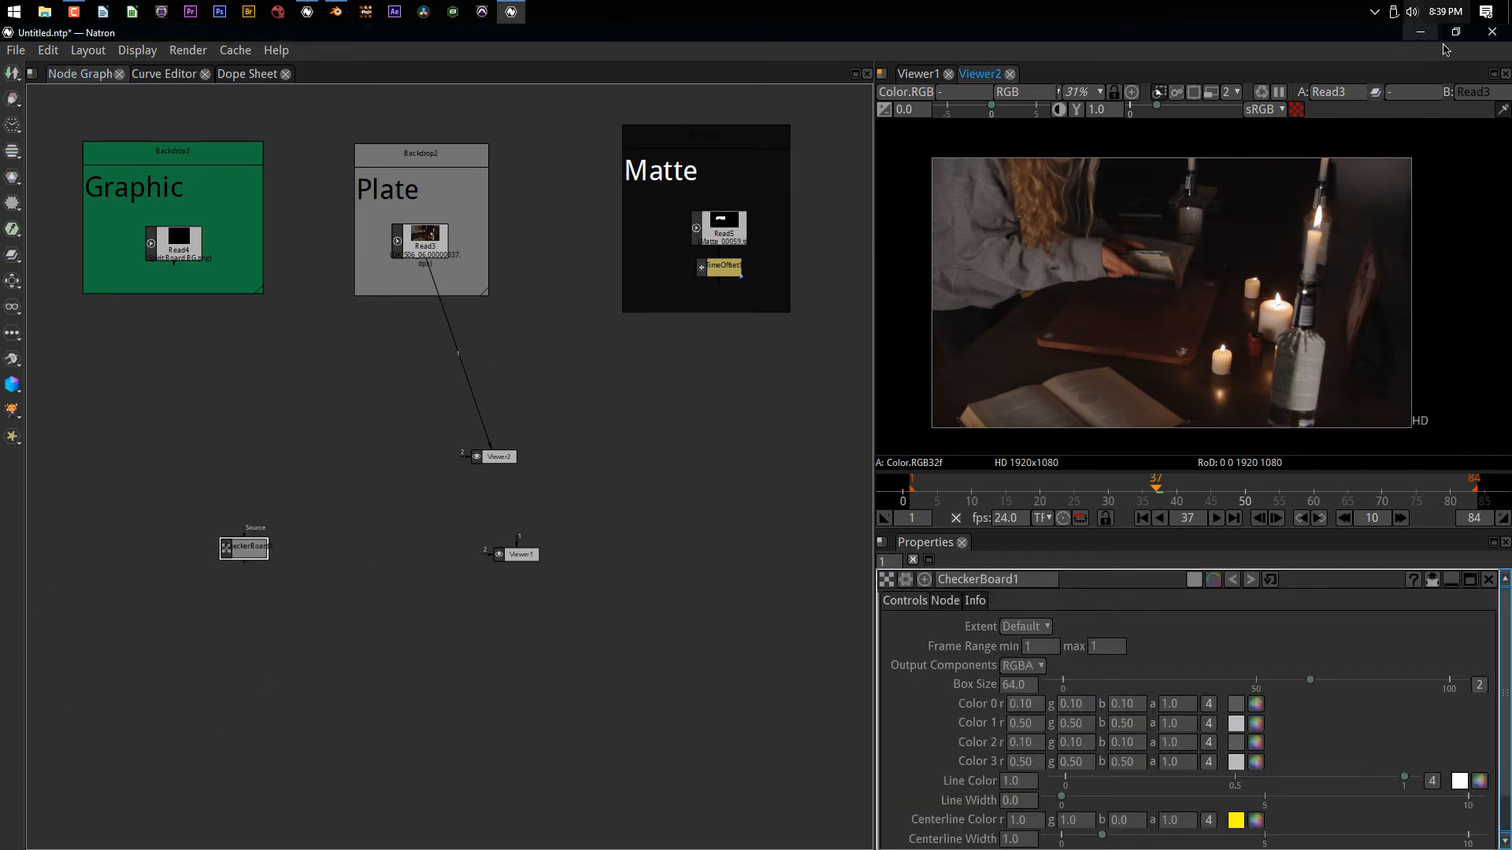
click(246, 548)
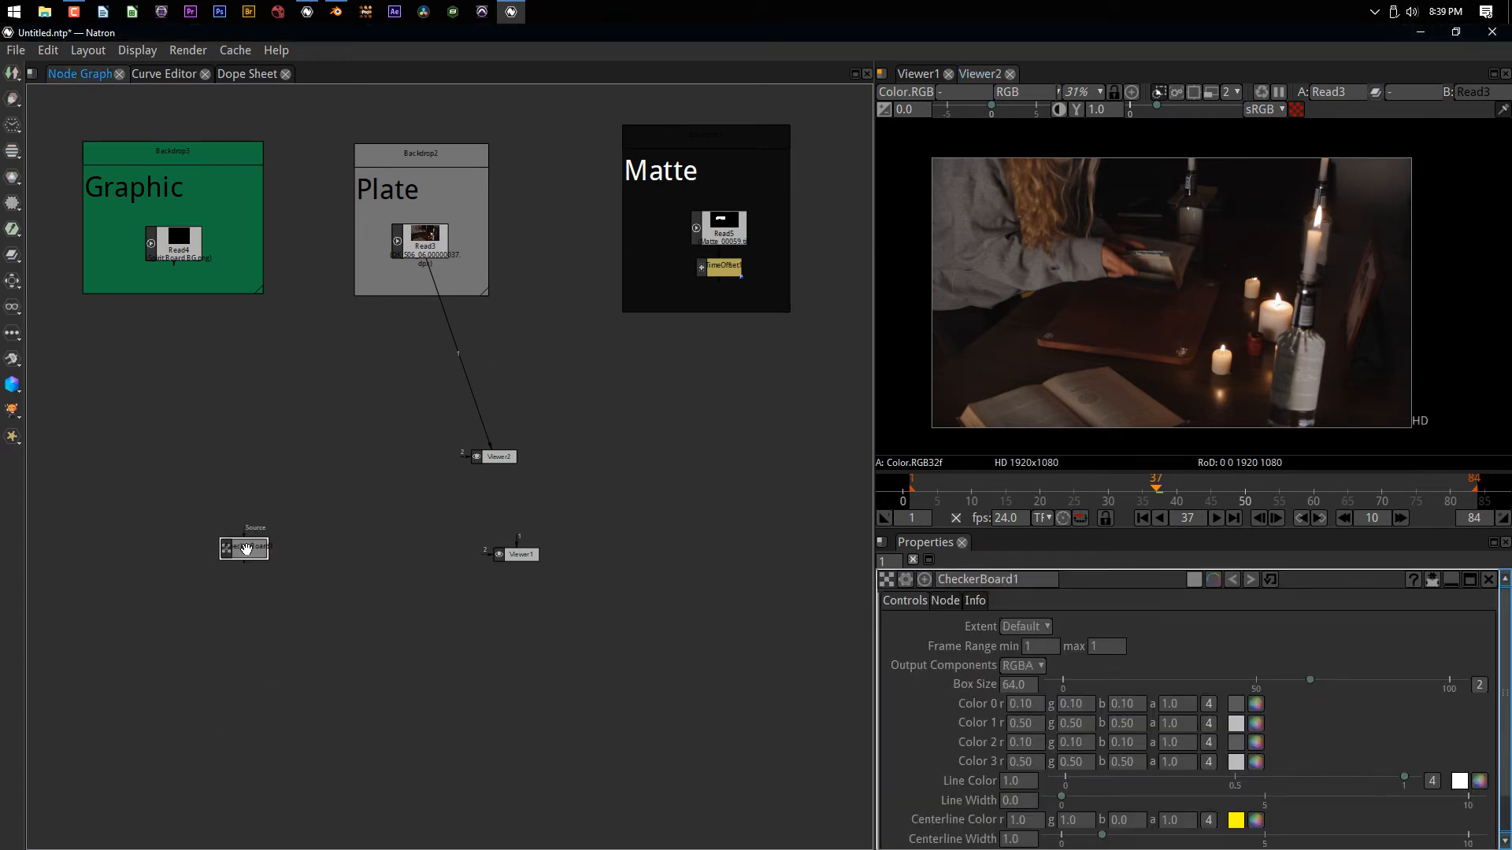
key(1)
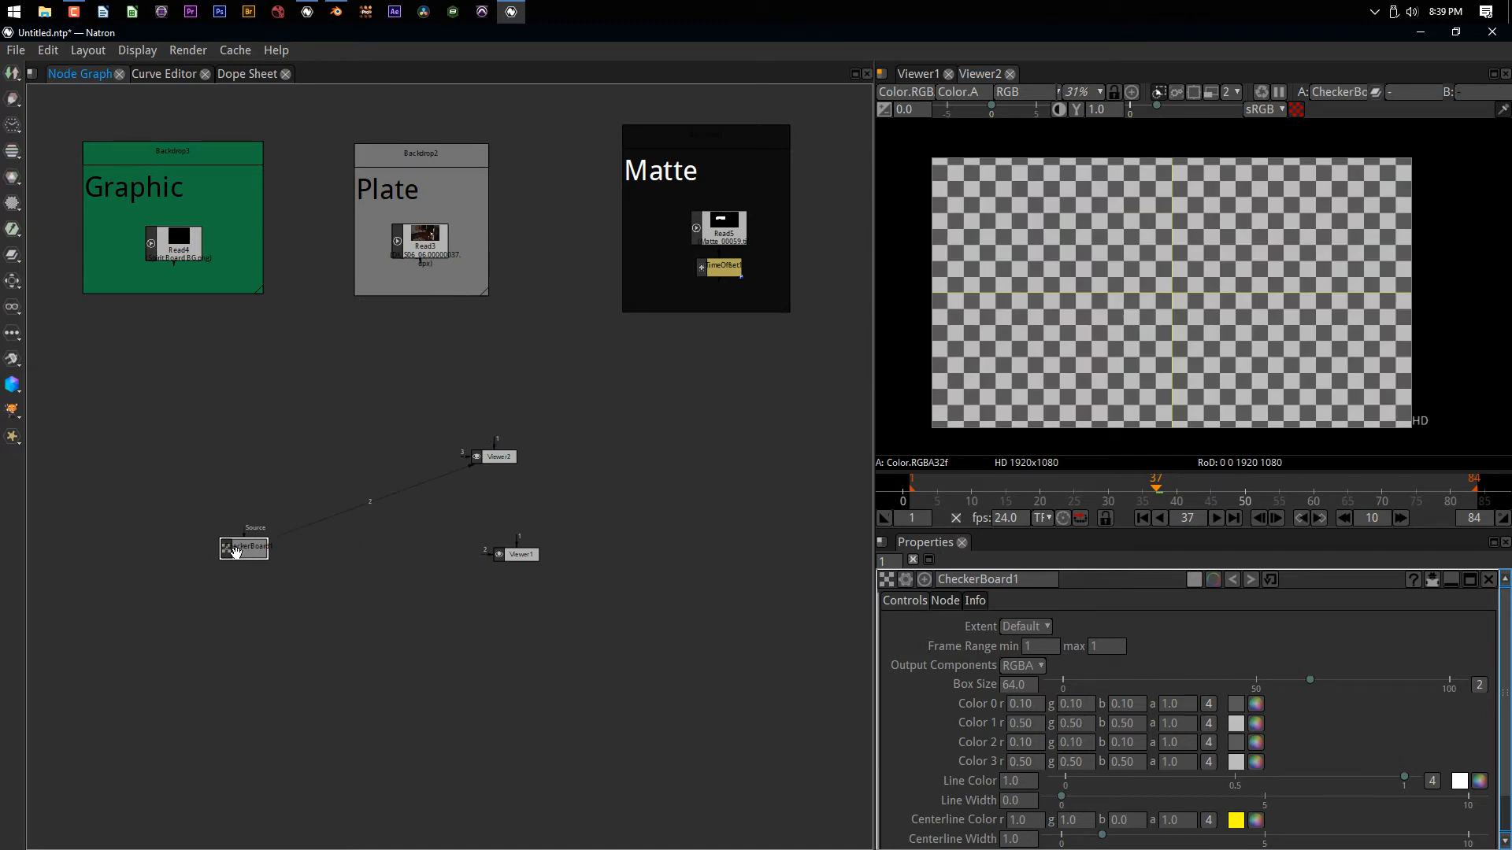
Add a Write node for the CheckerBoard that saves to E:/Tutorial/Checkerboard.jpg
key(w)
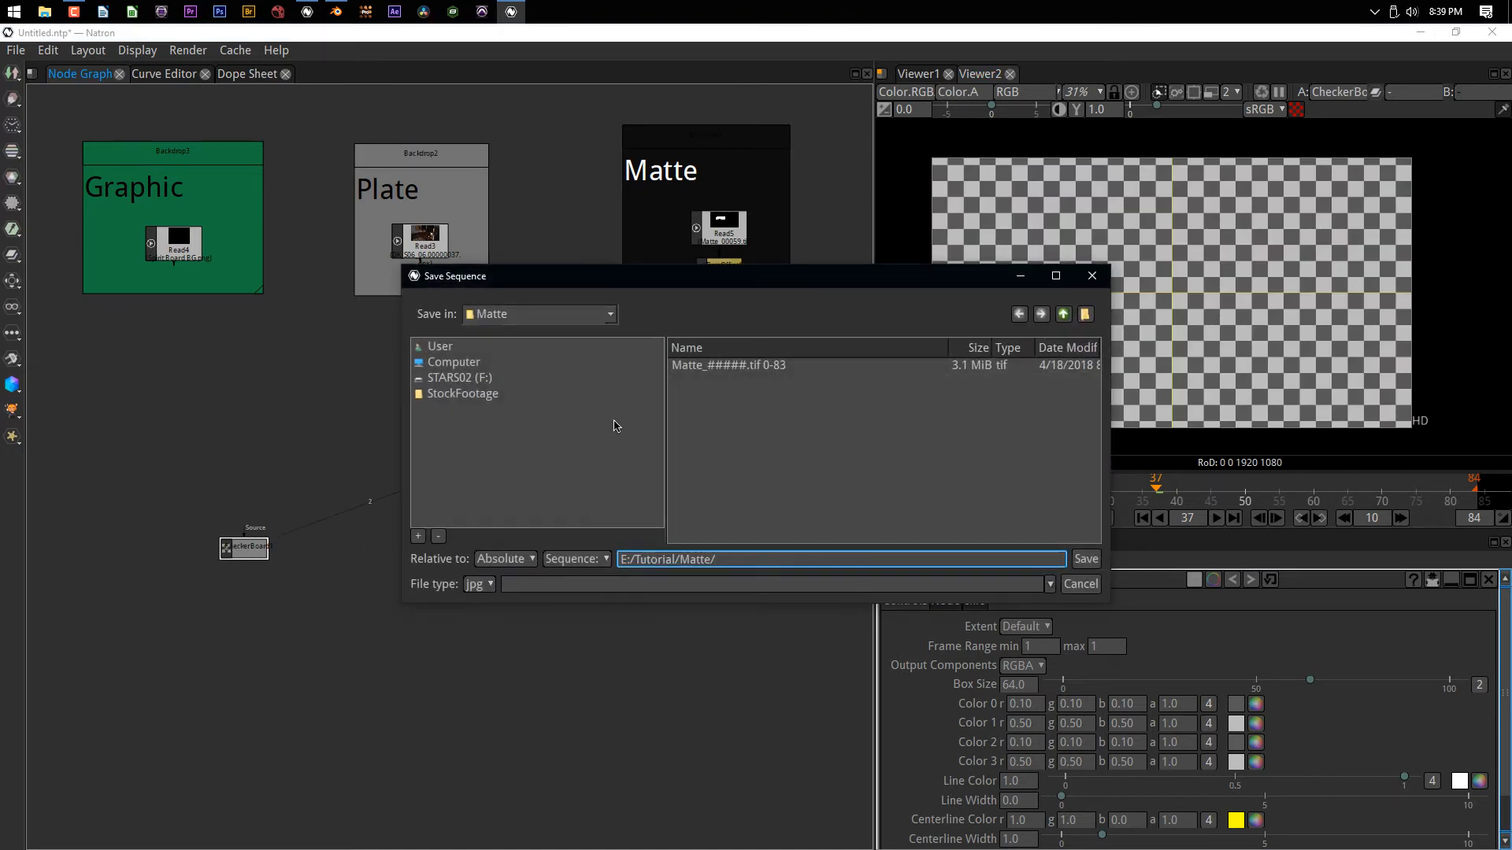
click(1063, 315)
click(695, 559)
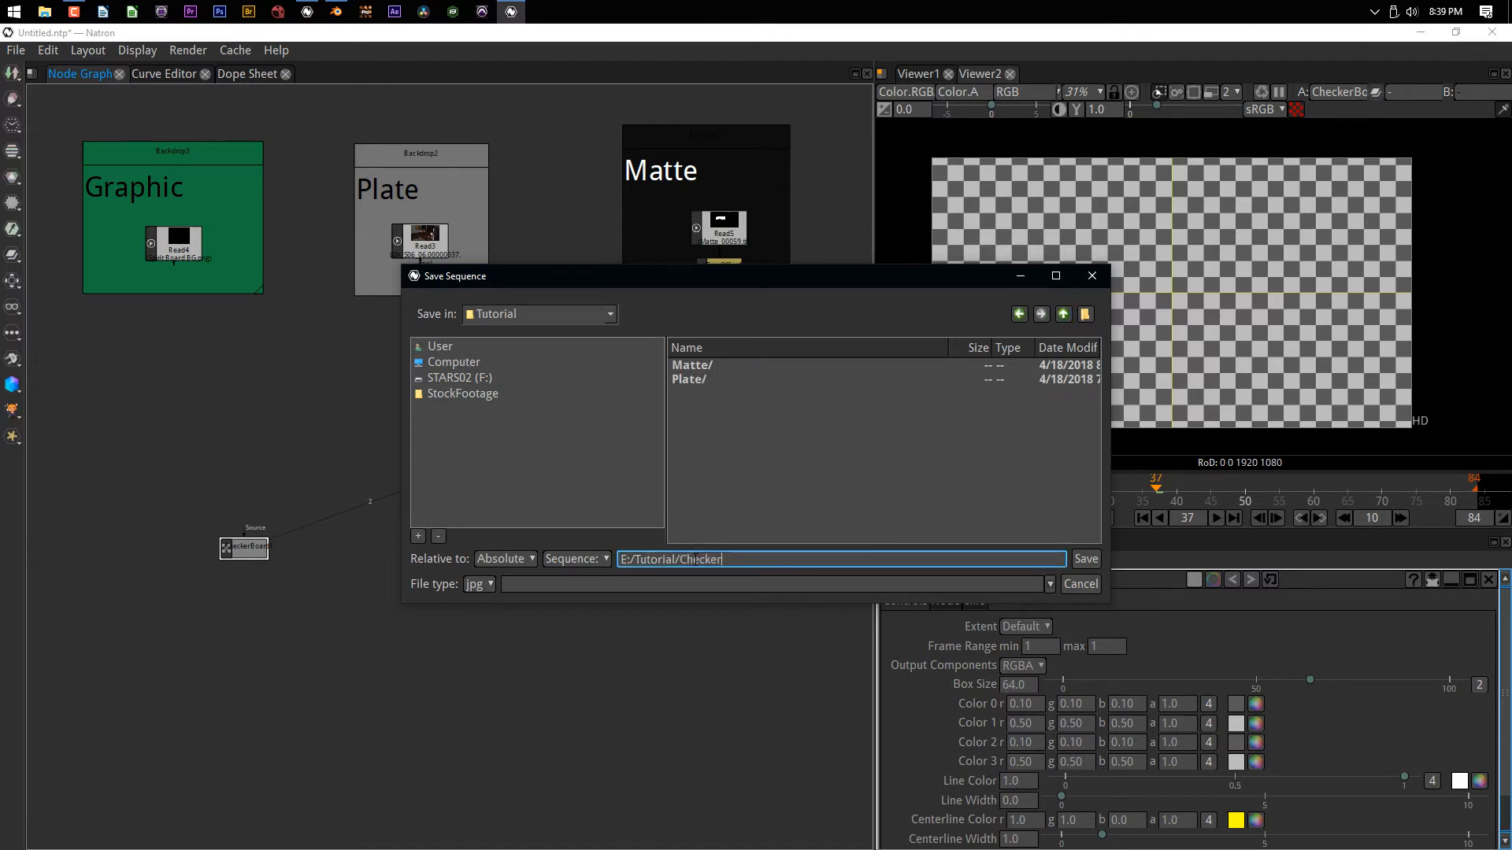
text(Checkerboard)
key(Return)
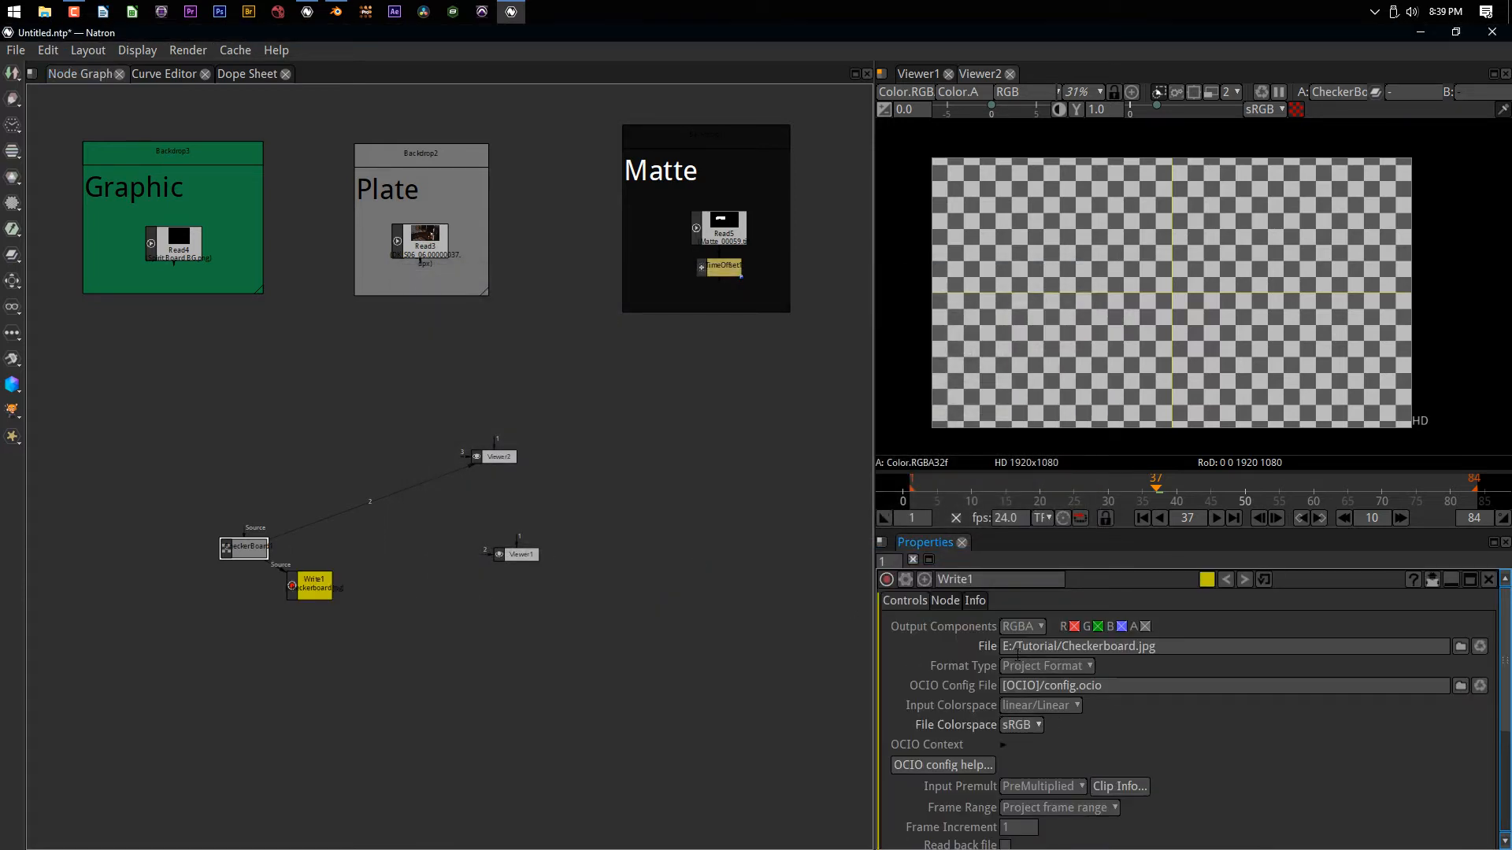
Set the Write node's frame range to Manual with last frame 1 and render the checkerboard image
scroll(1040, 760, down, 3)
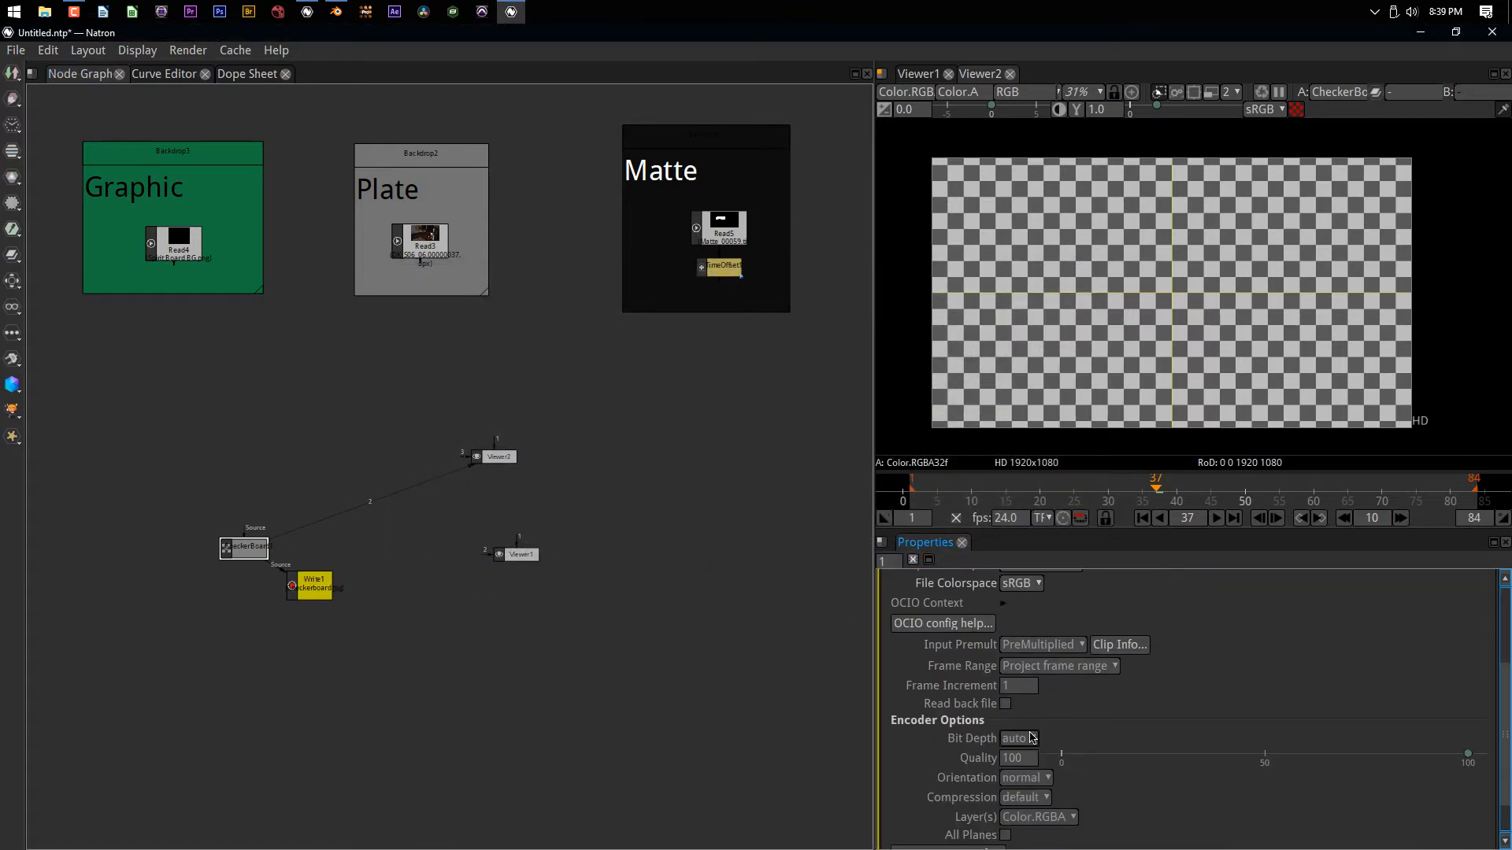
click(1055, 666)
click(1048, 716)
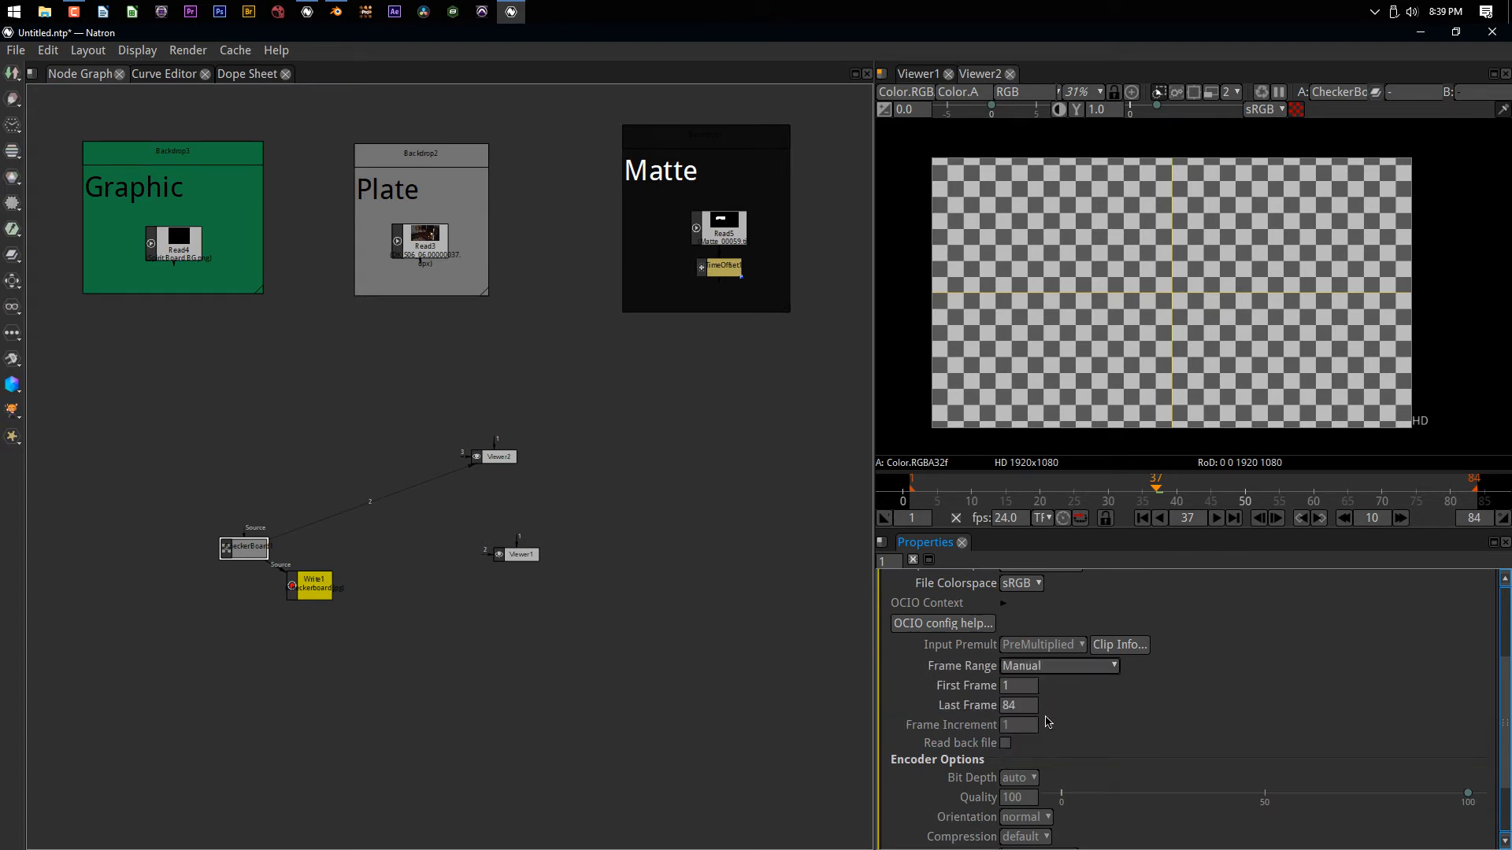
double_click(1024, 706)
text(1)
scroll(1067, 710, down, 2)
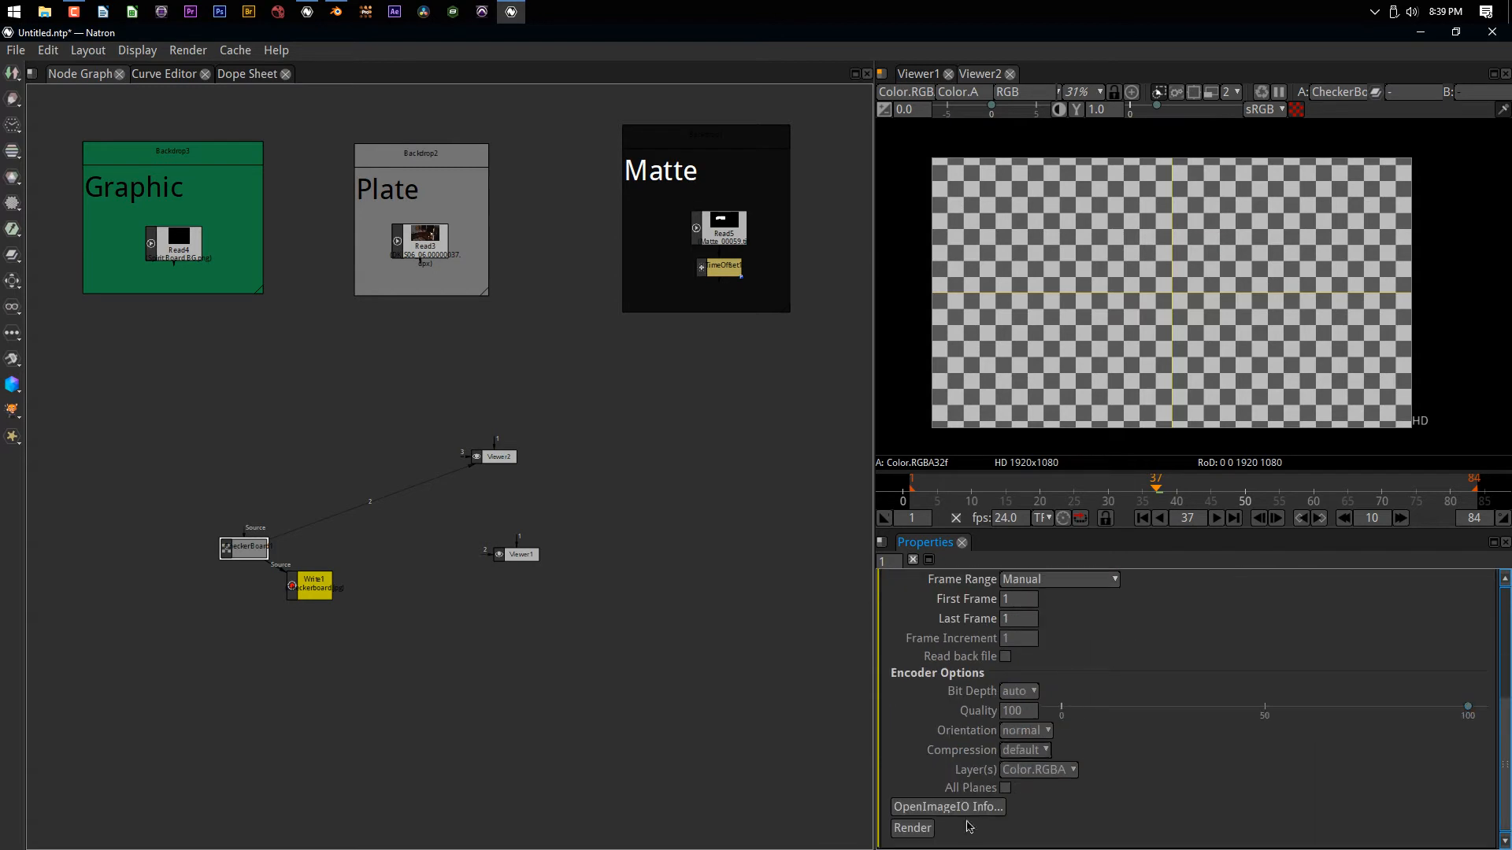
click(912, 828)
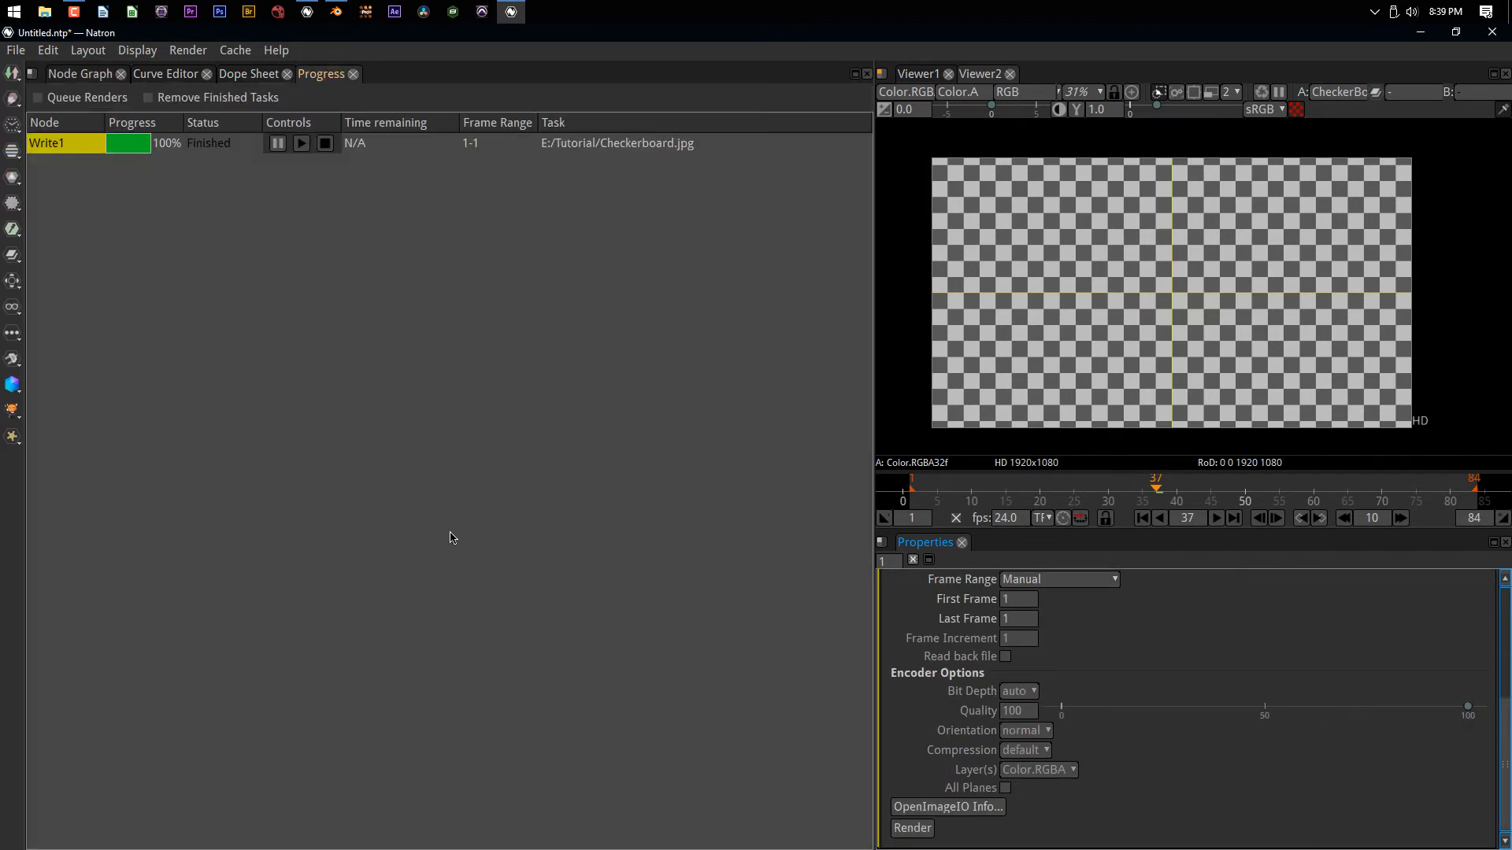
Switch to Blender, add an Image Texture node to the plane's material and link its Color output to the Diffuse BSDF's Color input
click(336, 11)
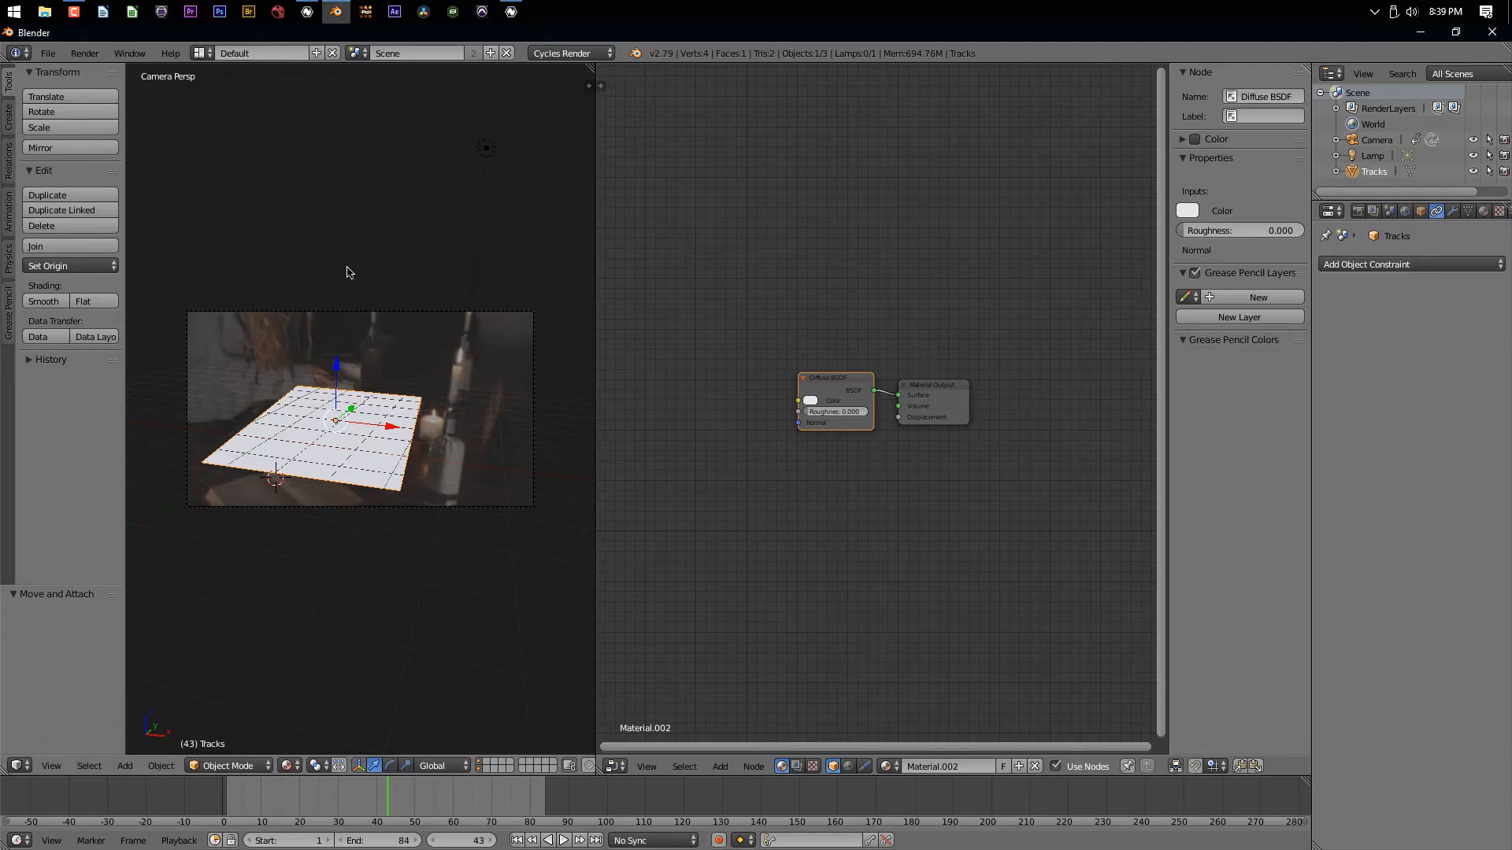
key(shift+a)
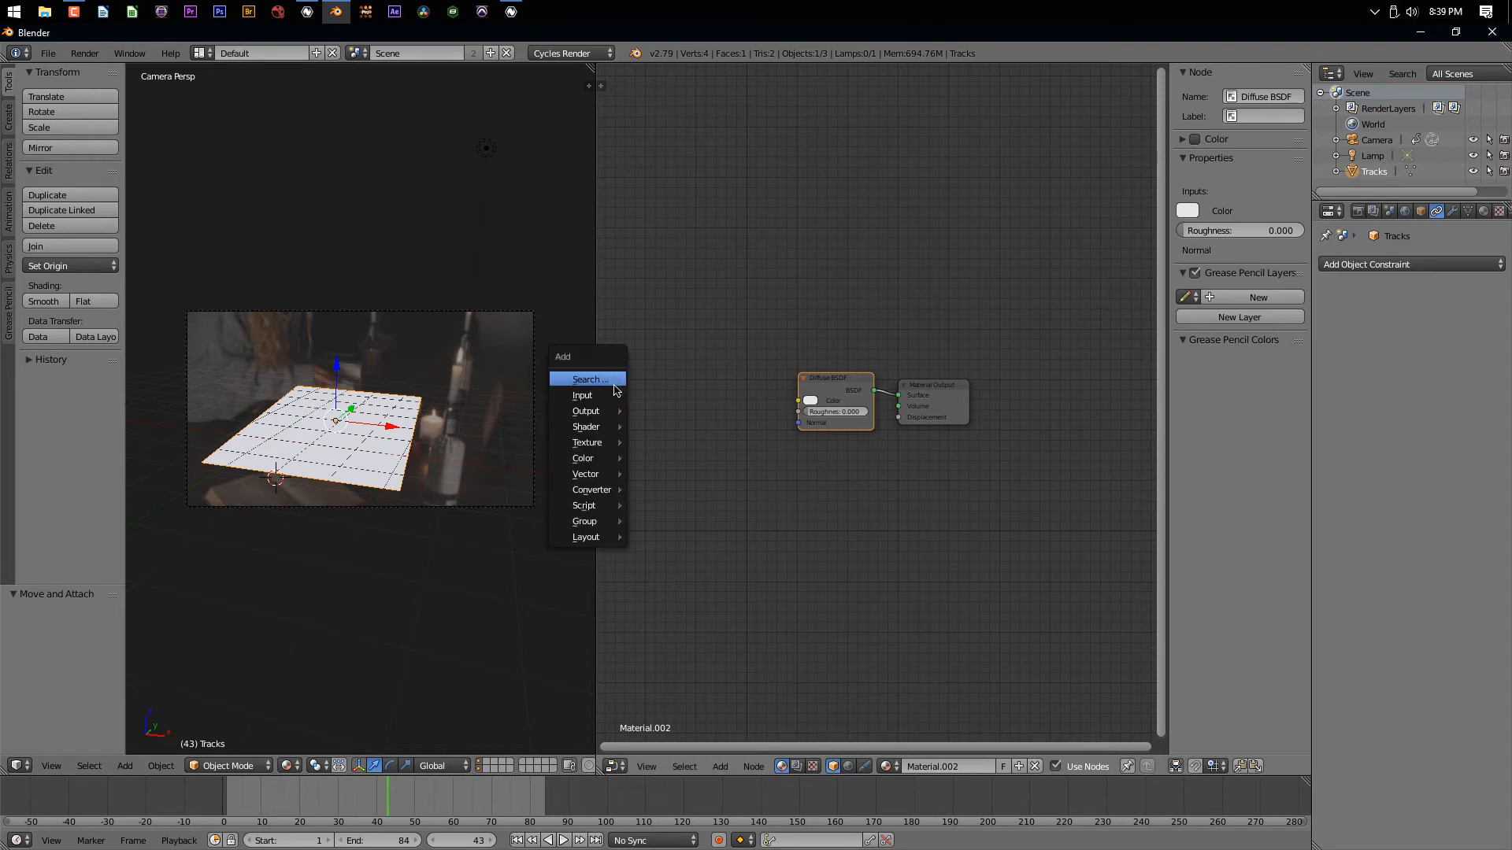
mouse_move(610, 442)
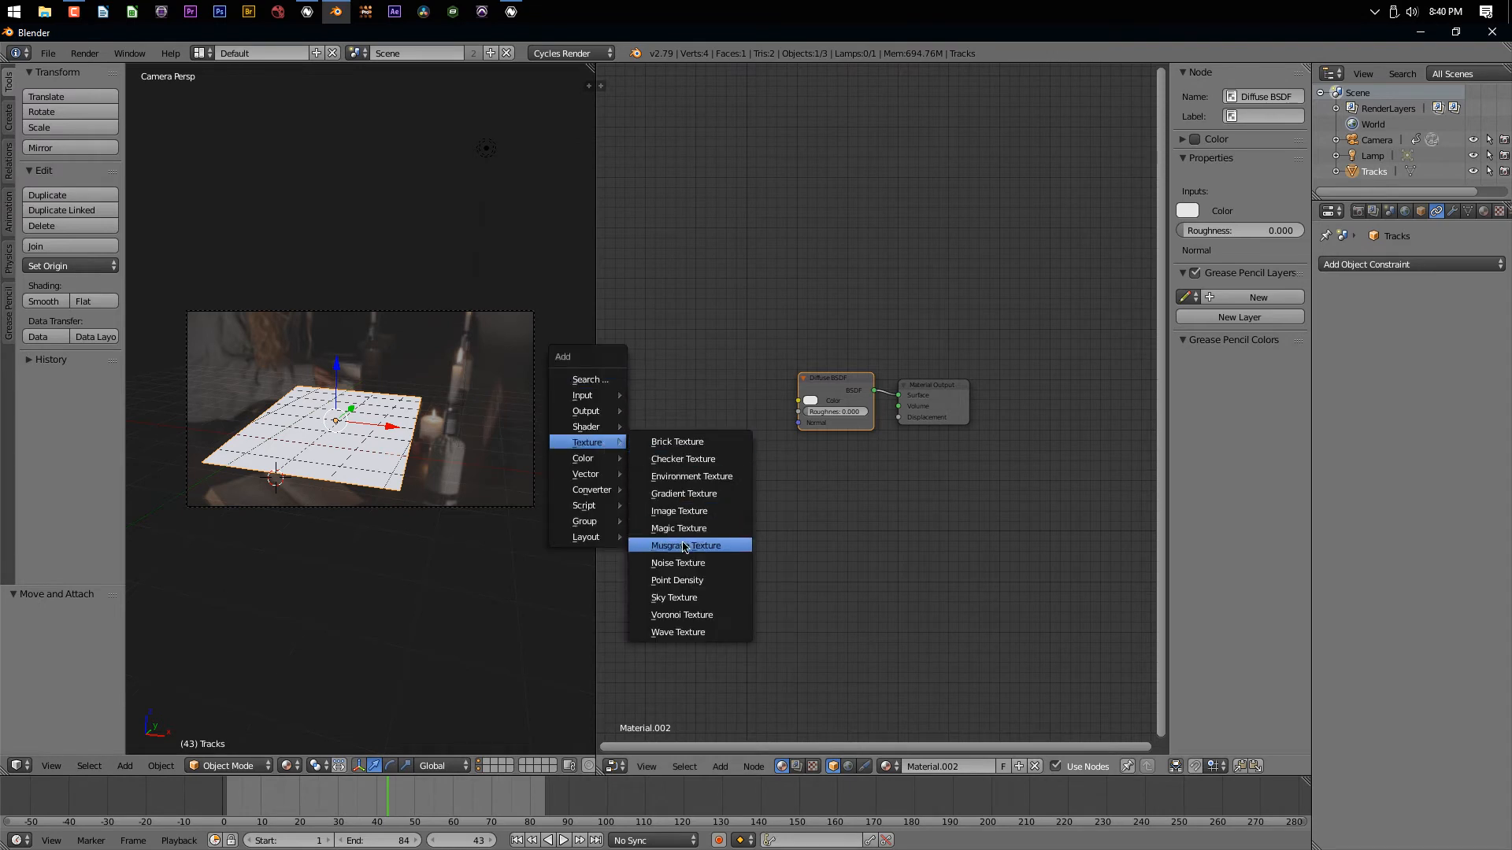
click(682, 512)
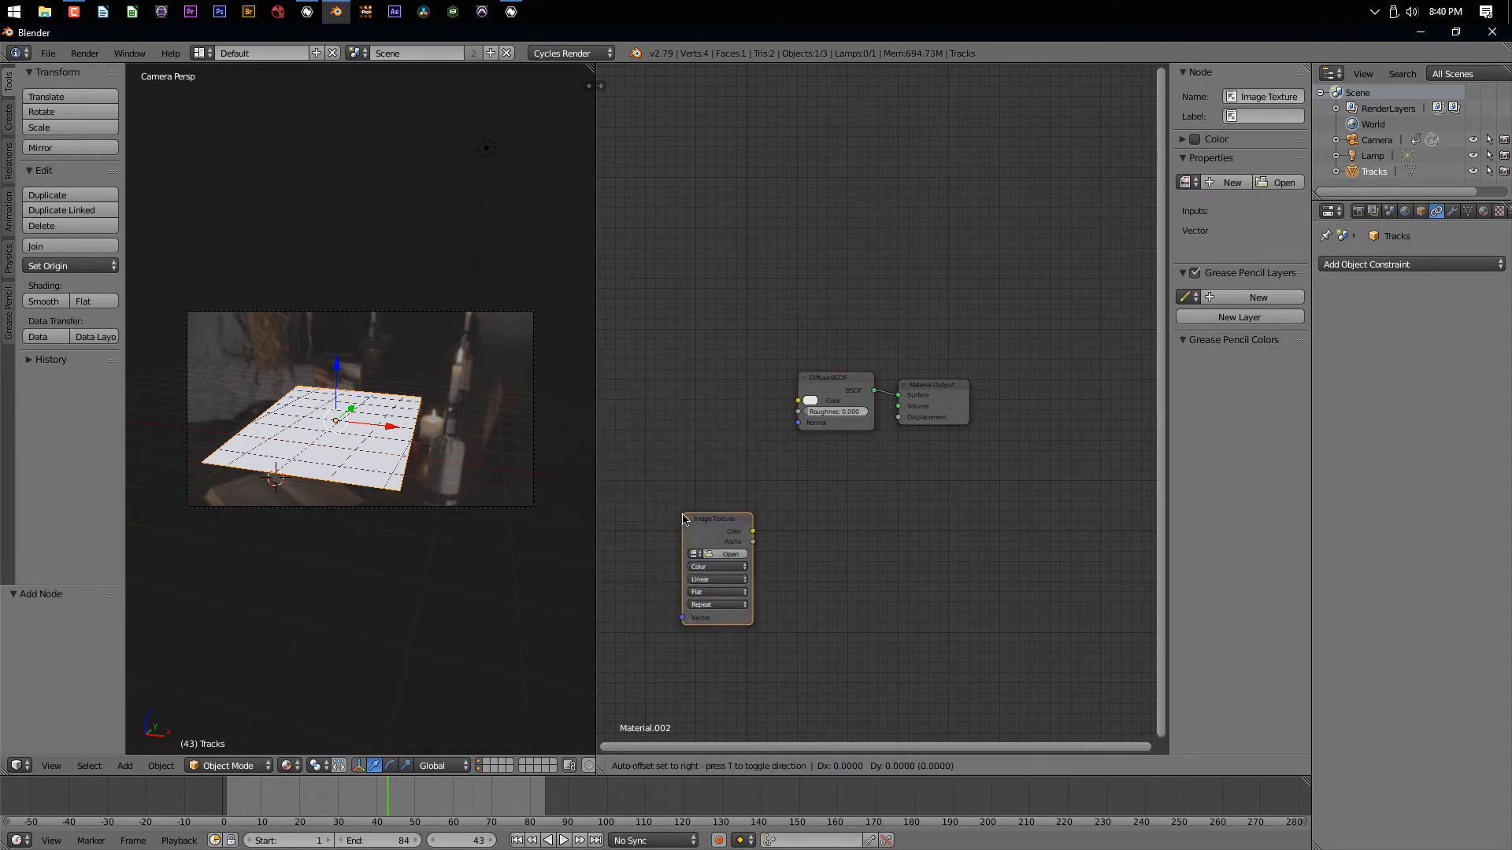
click(641, 321)
drag(711, 332, 798, 403)
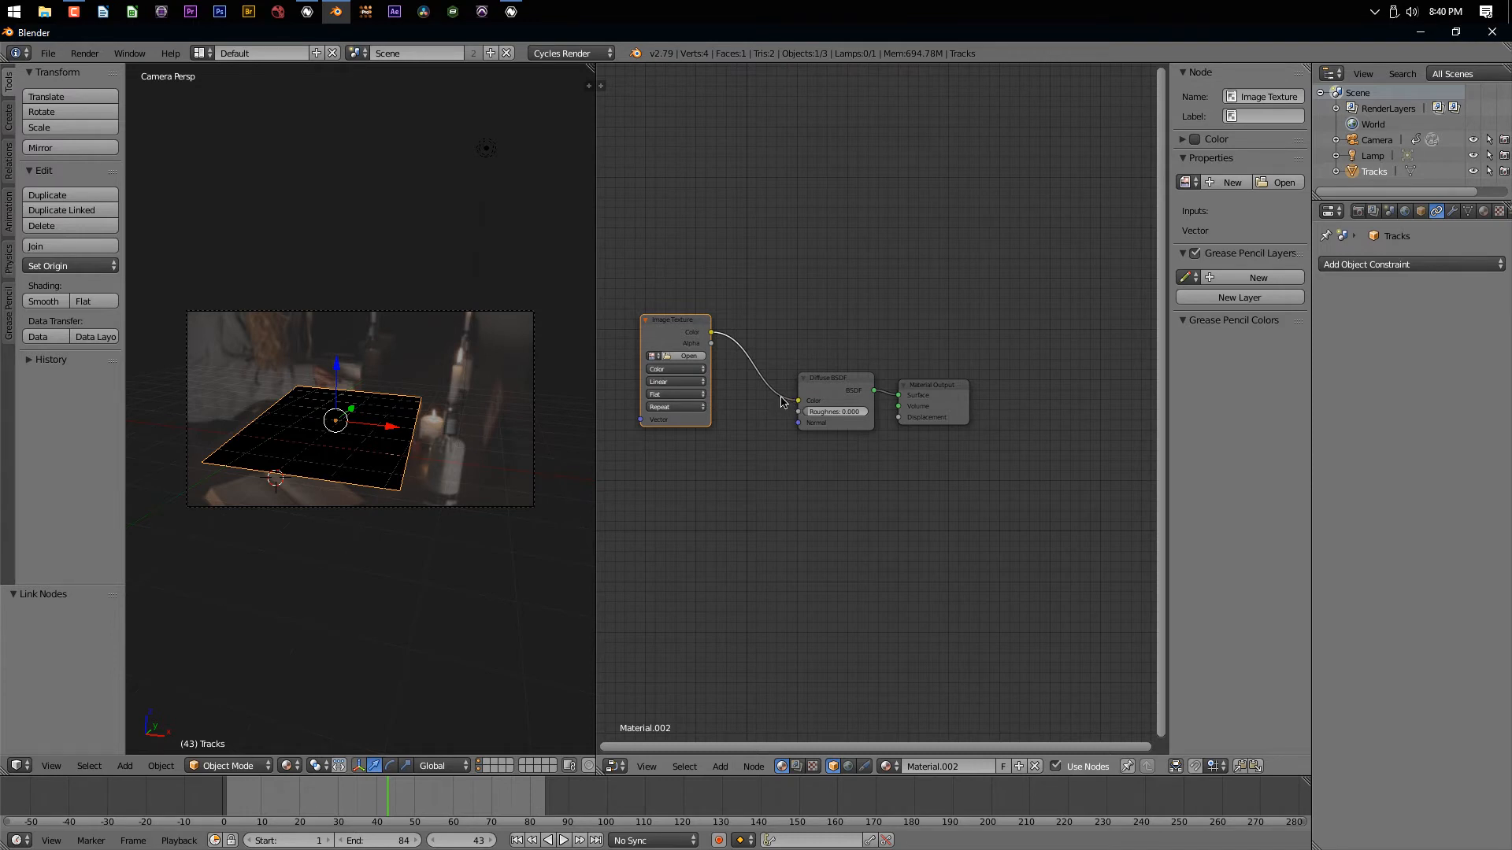
drag(668, 326, 637, 330)
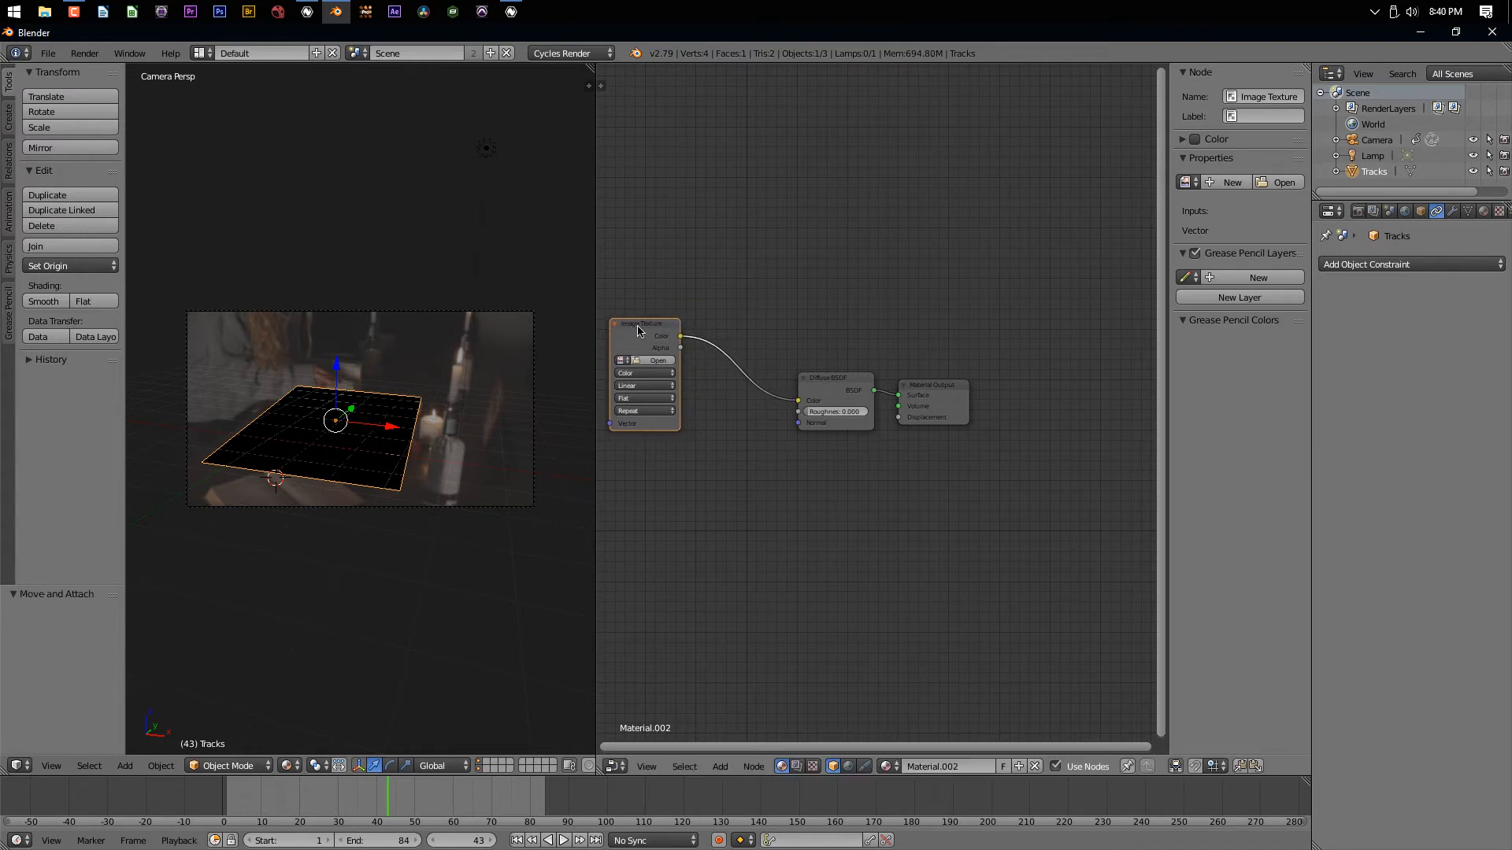
Insert an Emission shader after the Image Texture, feed it into the Material Output's Surface, and show the 3D view in rendered shading
key(shift+a)
mouse_move(626, 311)
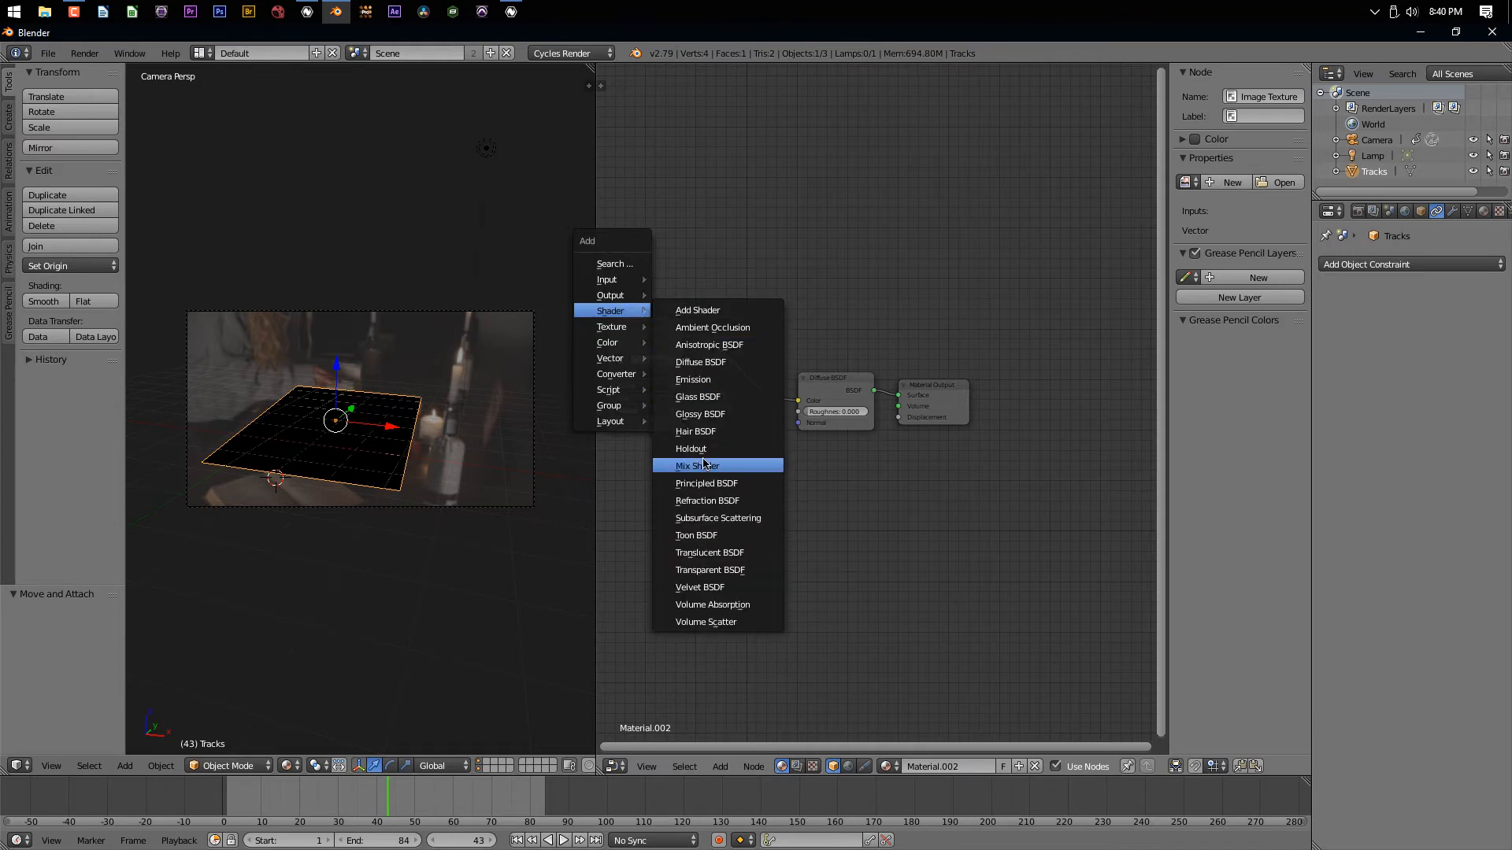
click(701, 380)
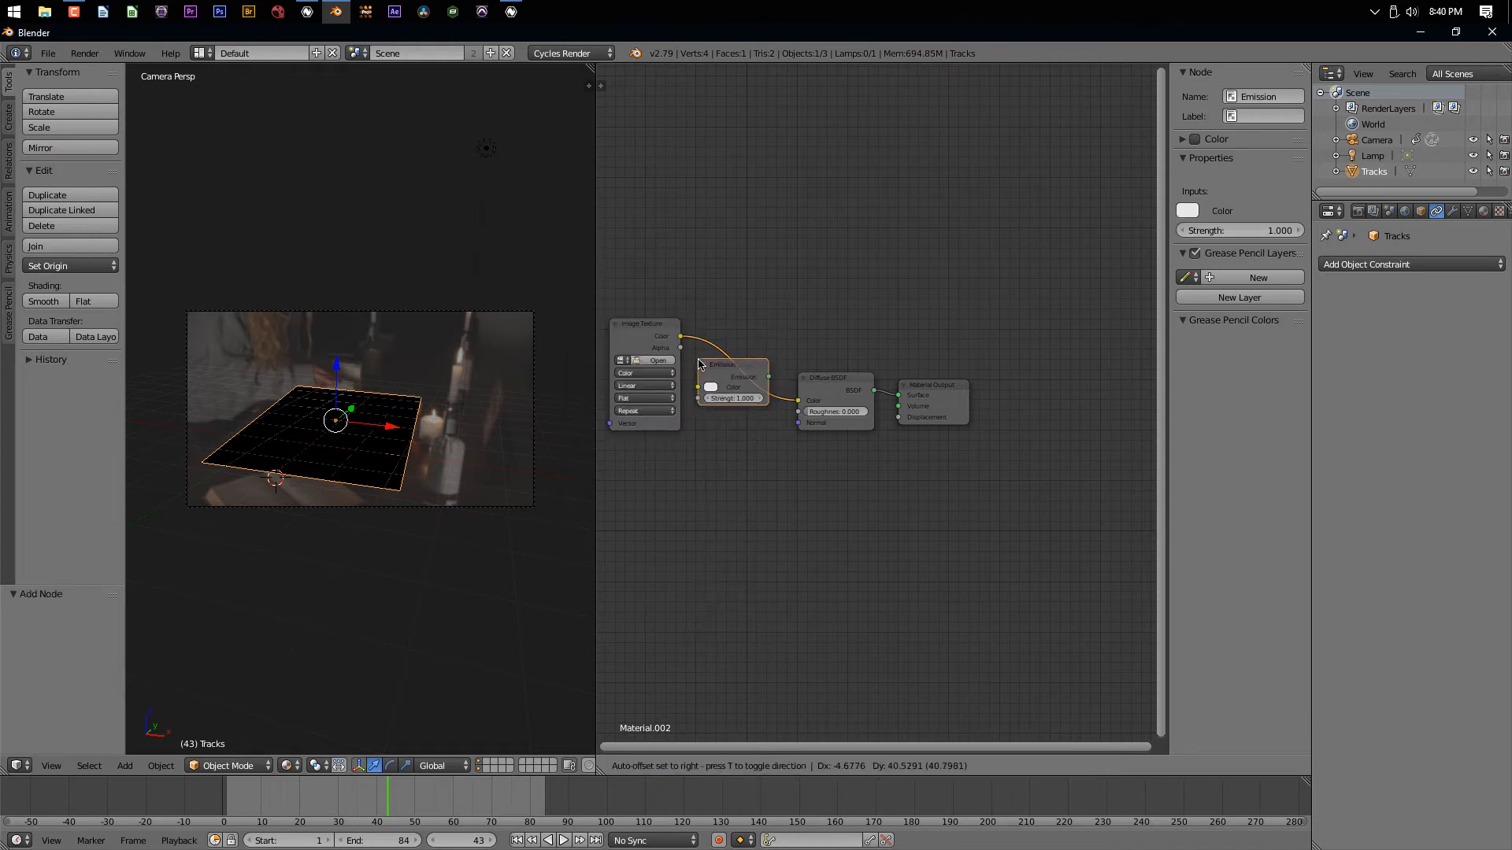
click(723, 363)
drag(791, 377, 850, 496)
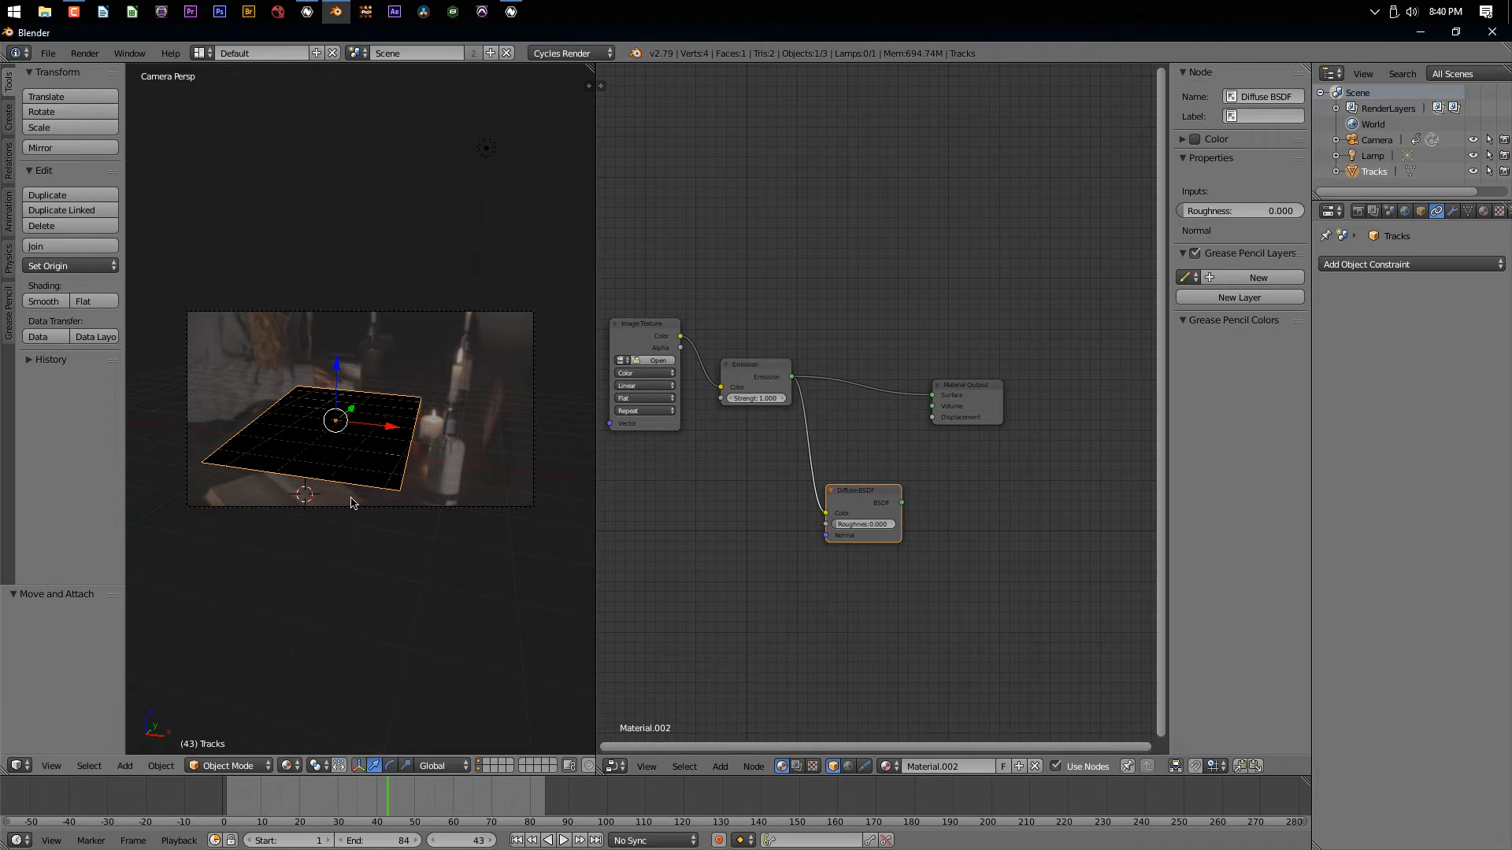
key(shift+z)
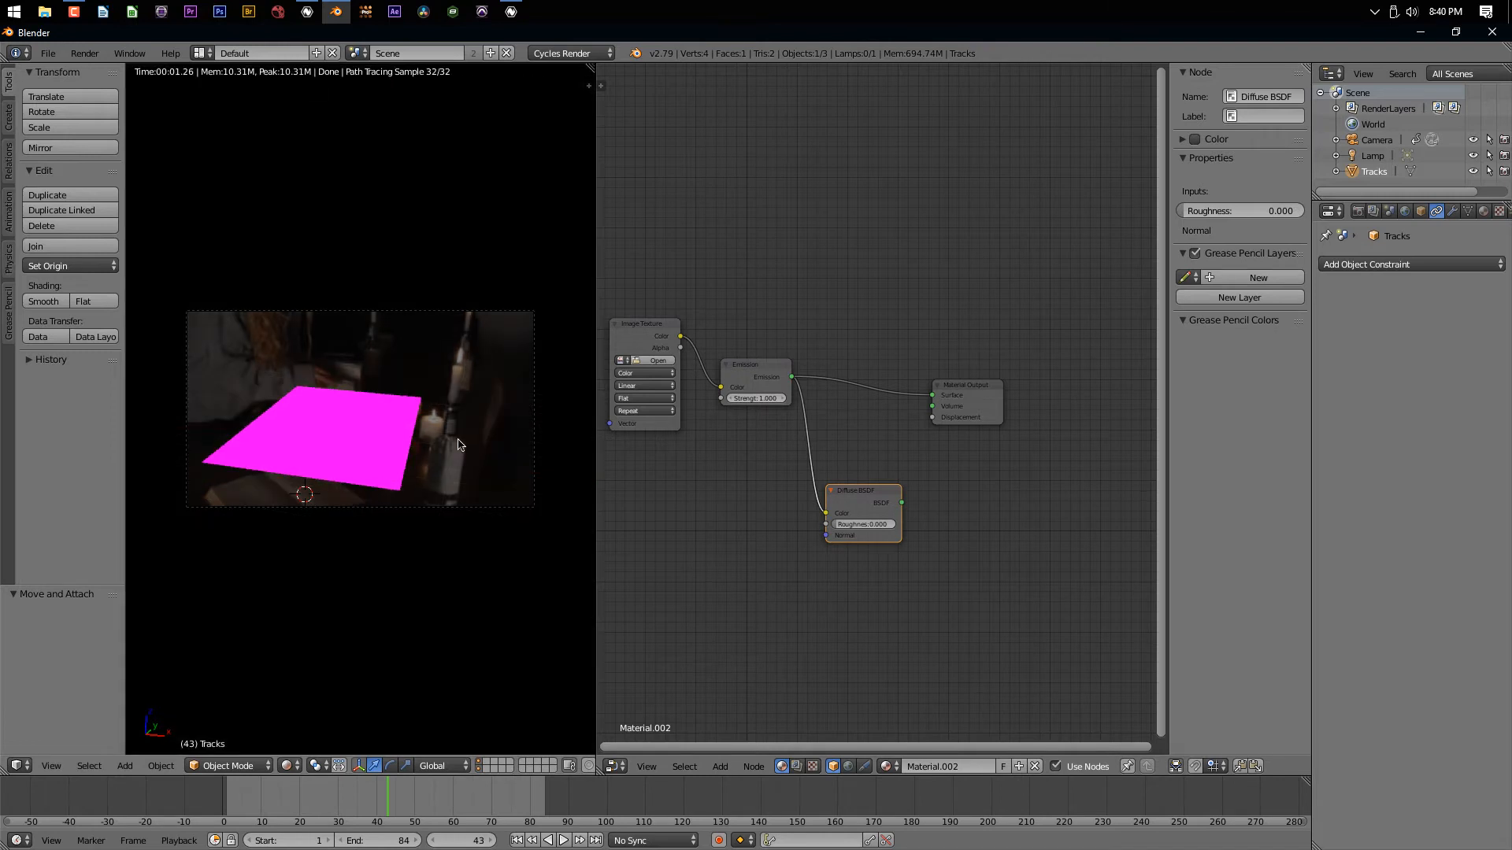
Load Checkerboard.jpg from E:\Tutorial into the Image Texture node
click(653, 360)
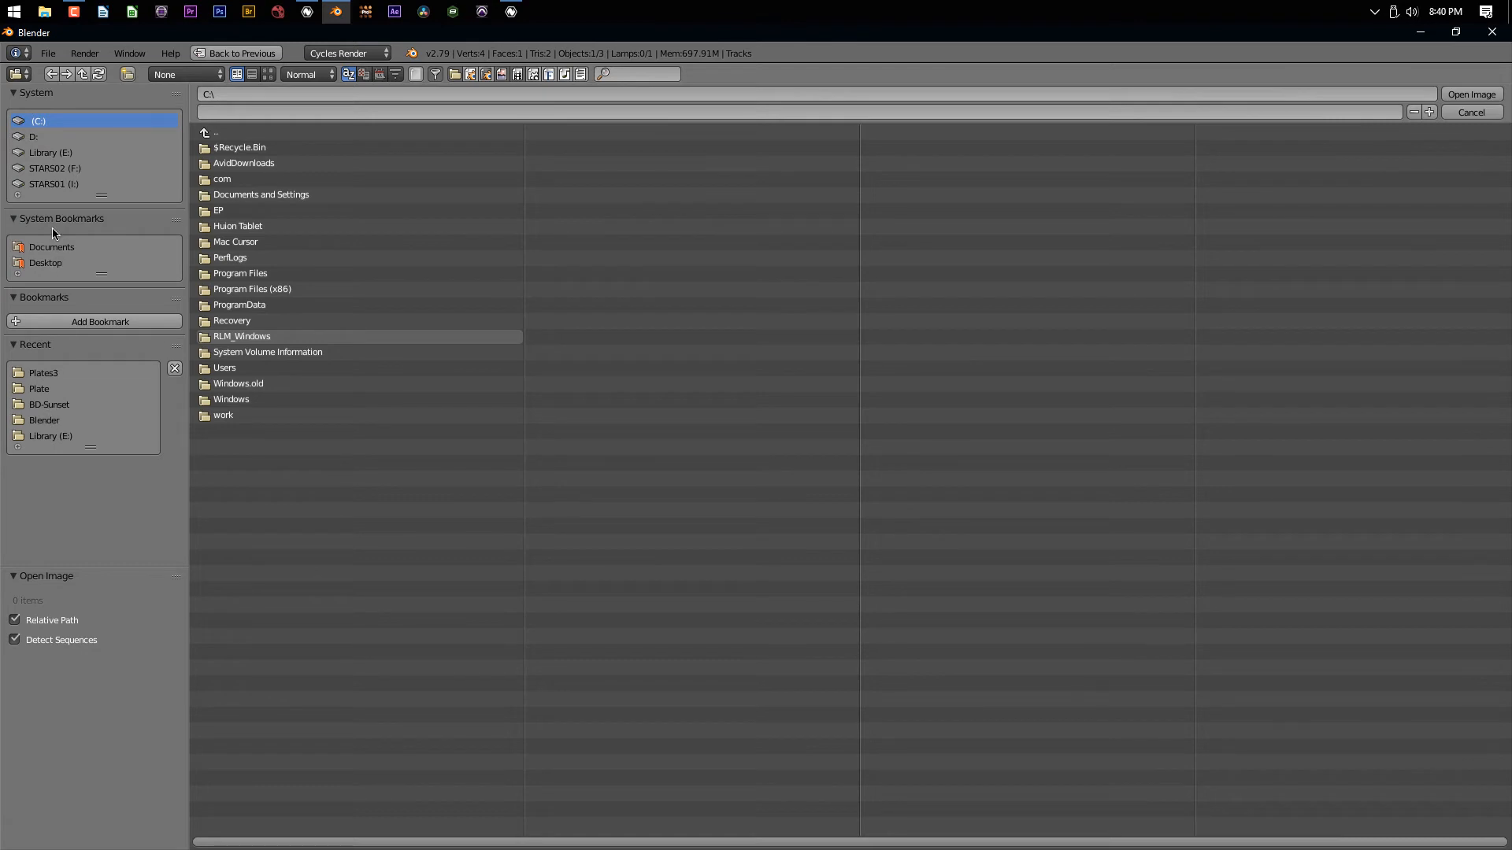
click(45, 439)
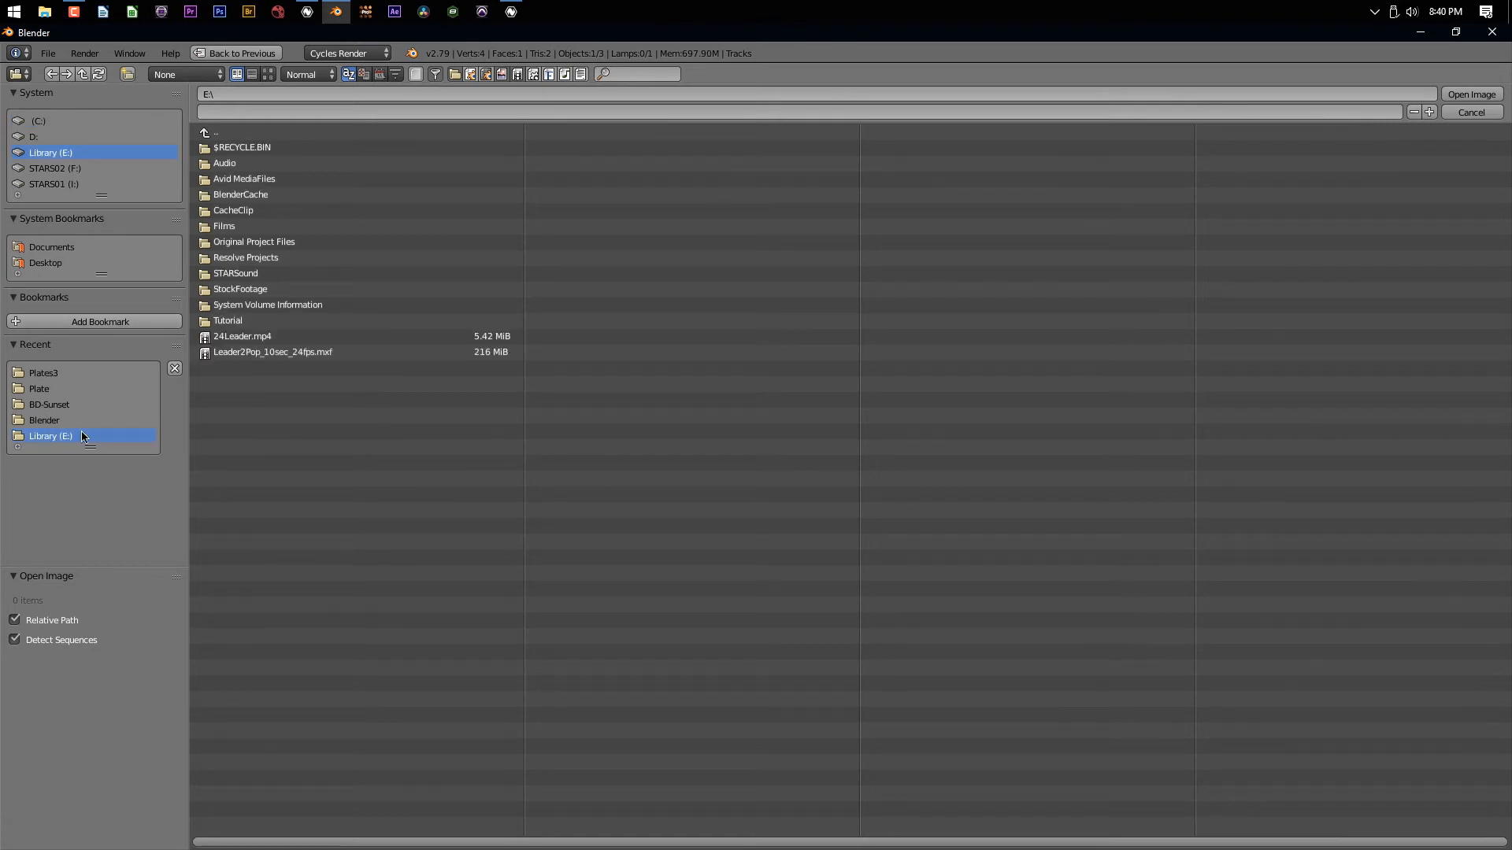
click(237, 319)
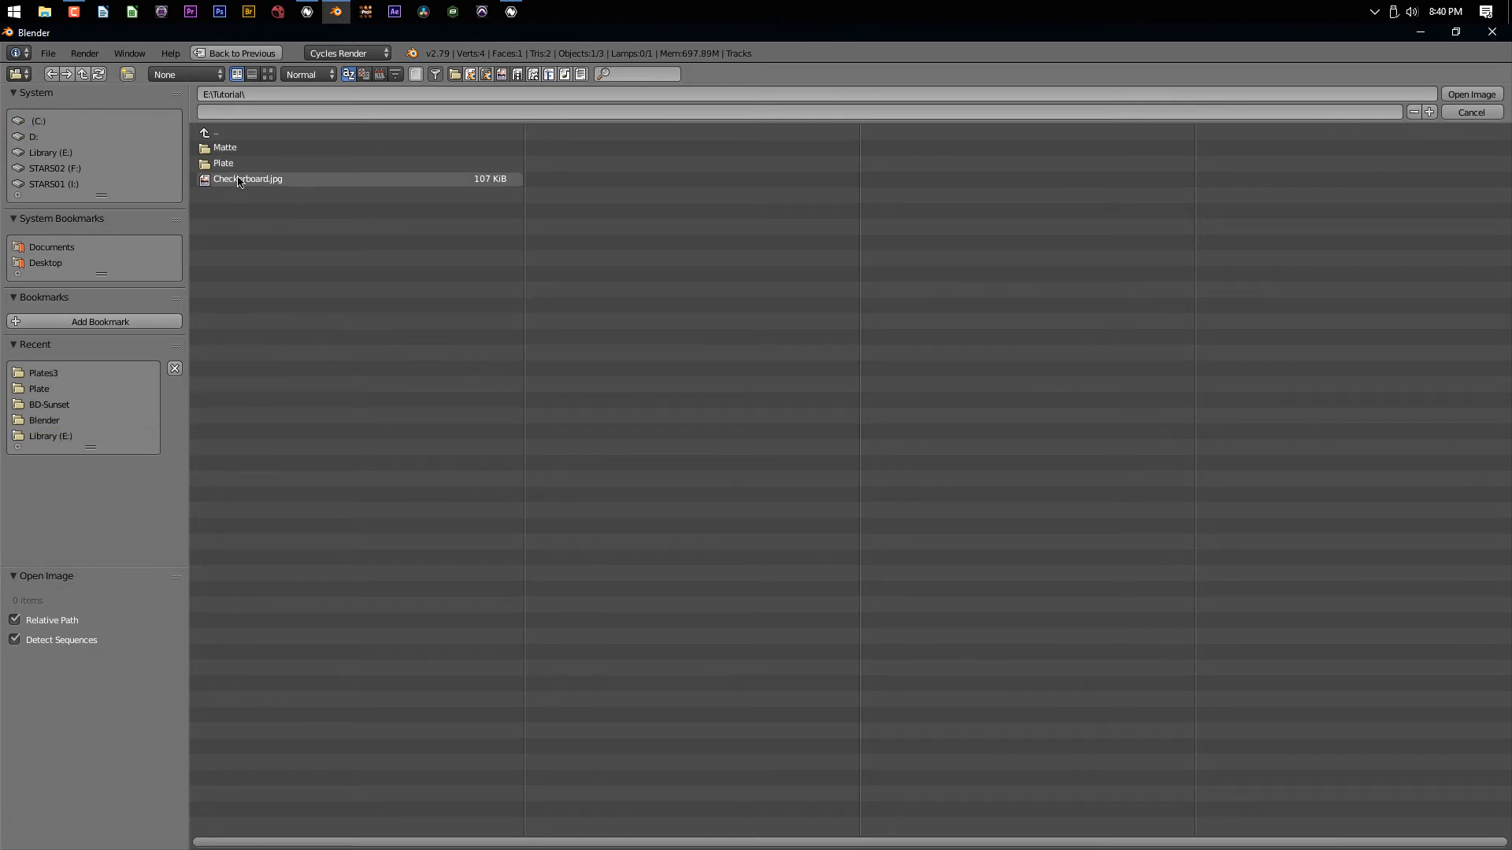
click(244, 178)
click(1457, 95)
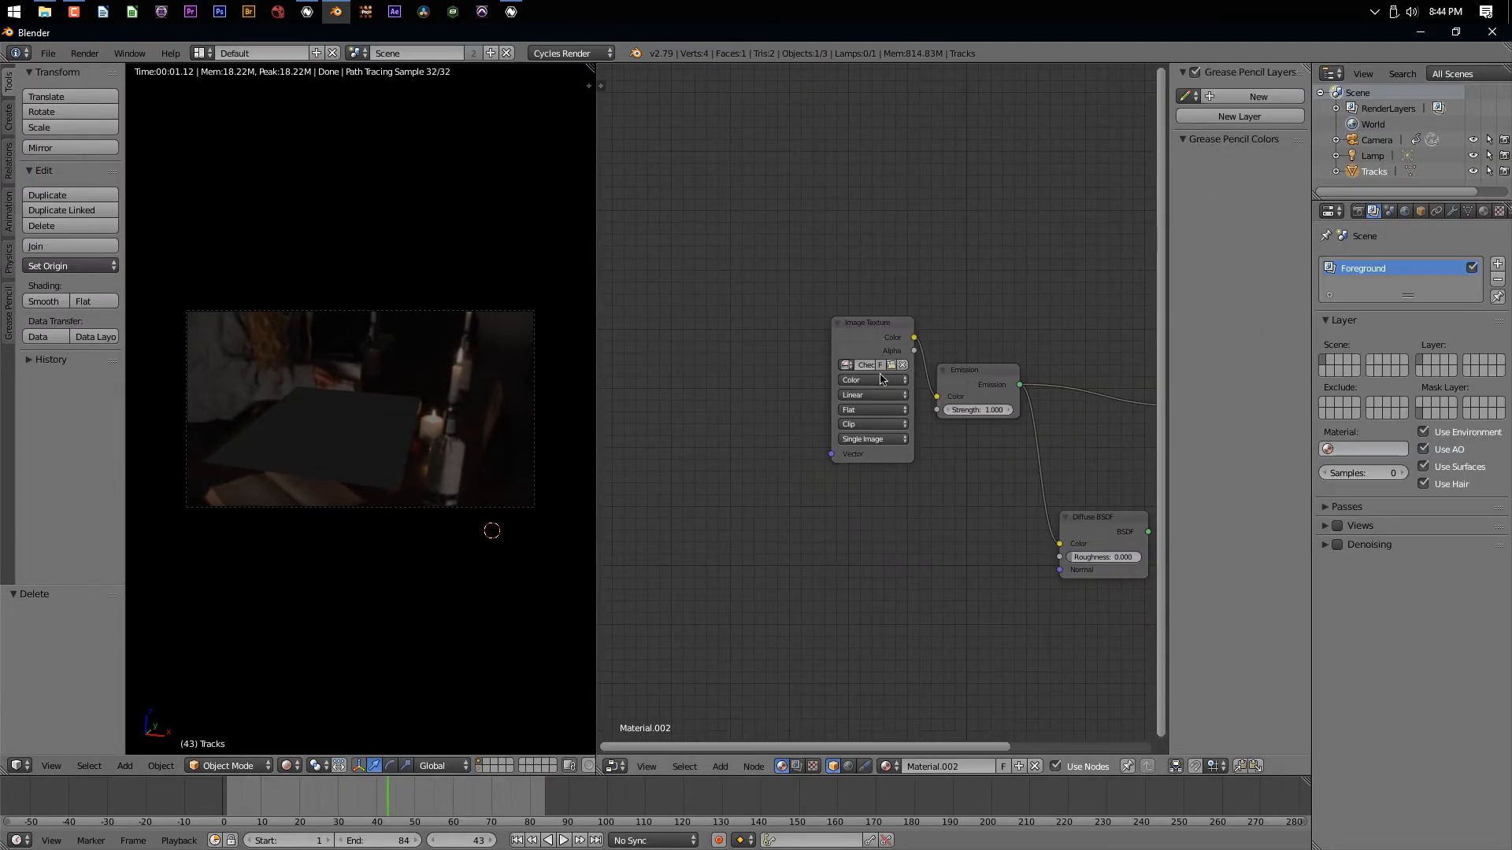
Add a Texture Coordinate node and link its Generated output to the Image Texture's Vector input
key(Home)
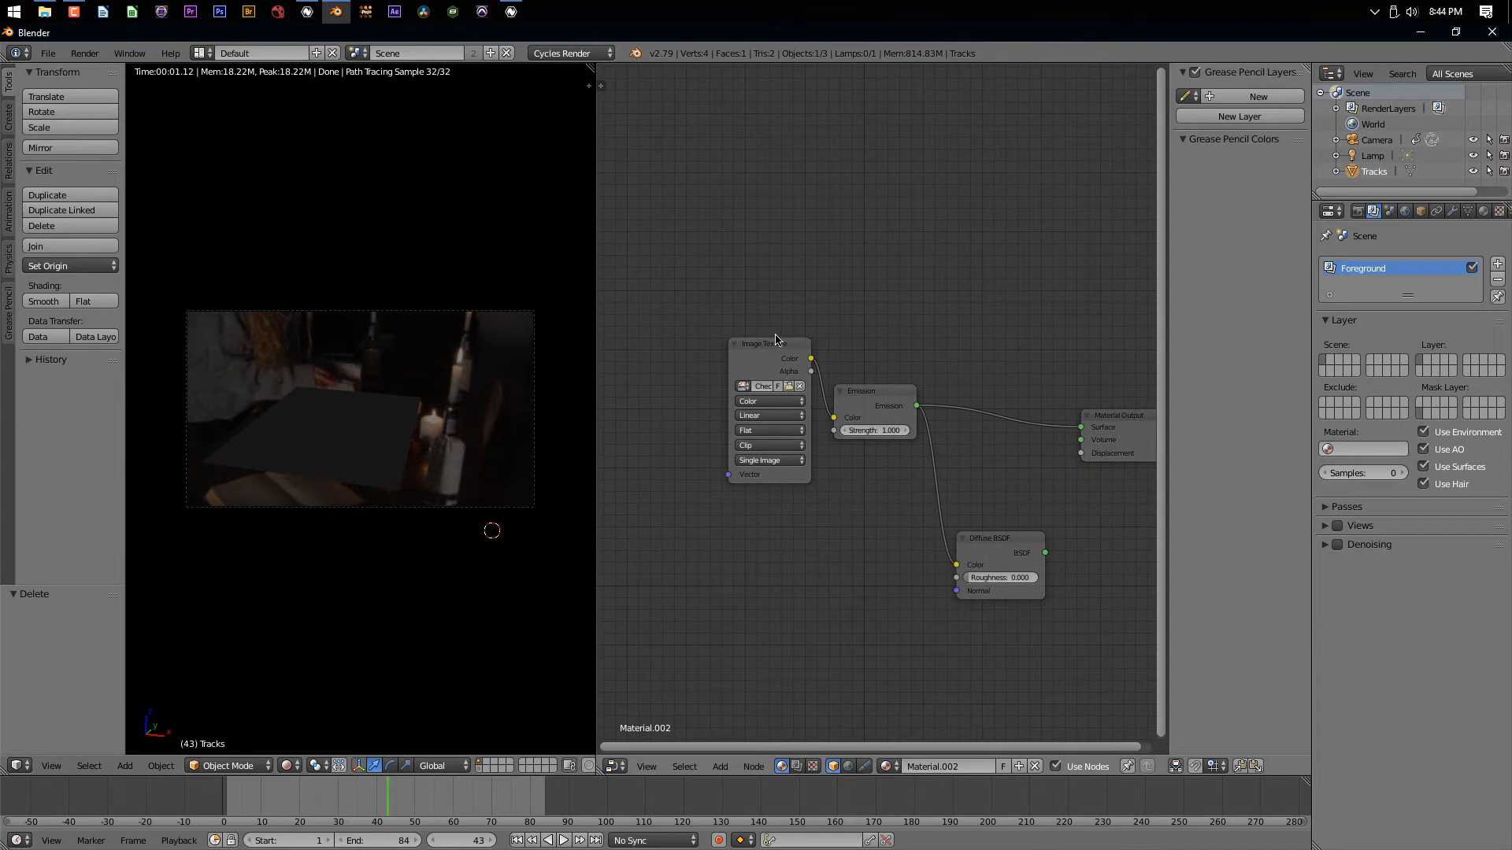
drag(762, 354, 731, 399)
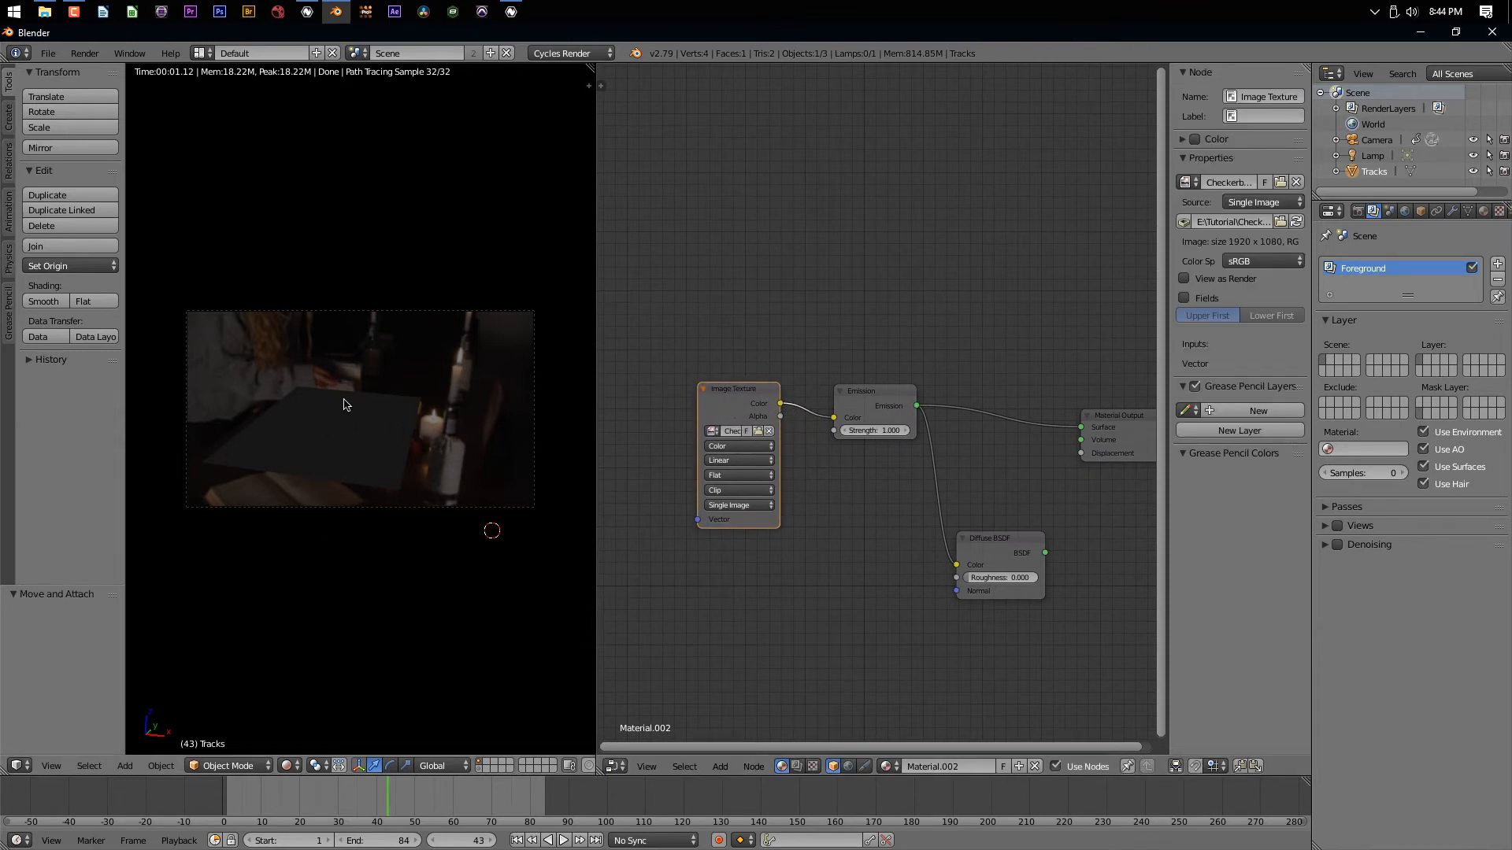
drag(740, 398, 759, 389)
middle_drag(755, 626, 961, 620)
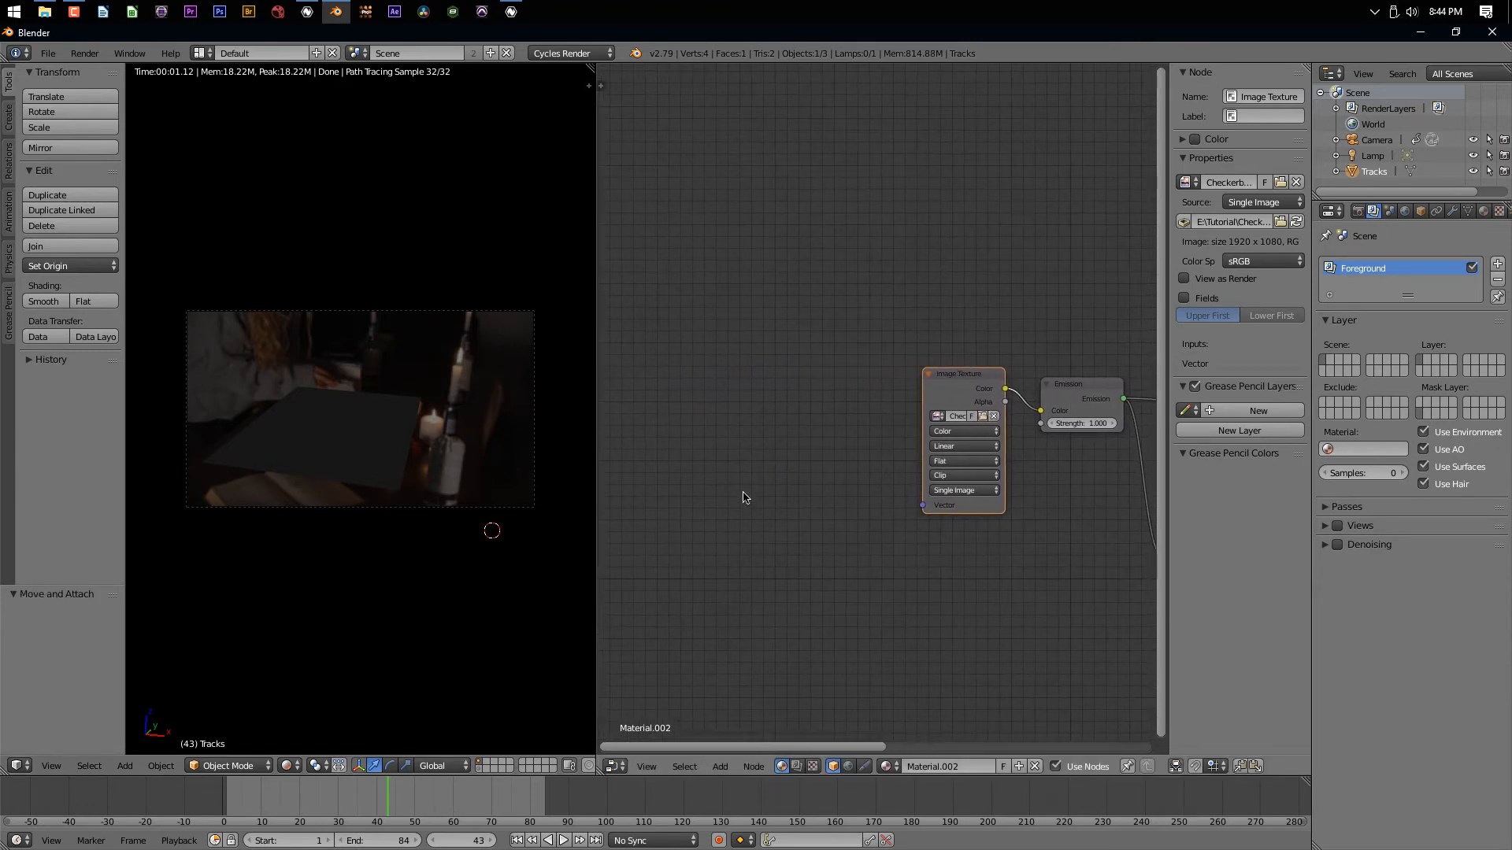
key(shift+a)
mouse_move(630, 439)
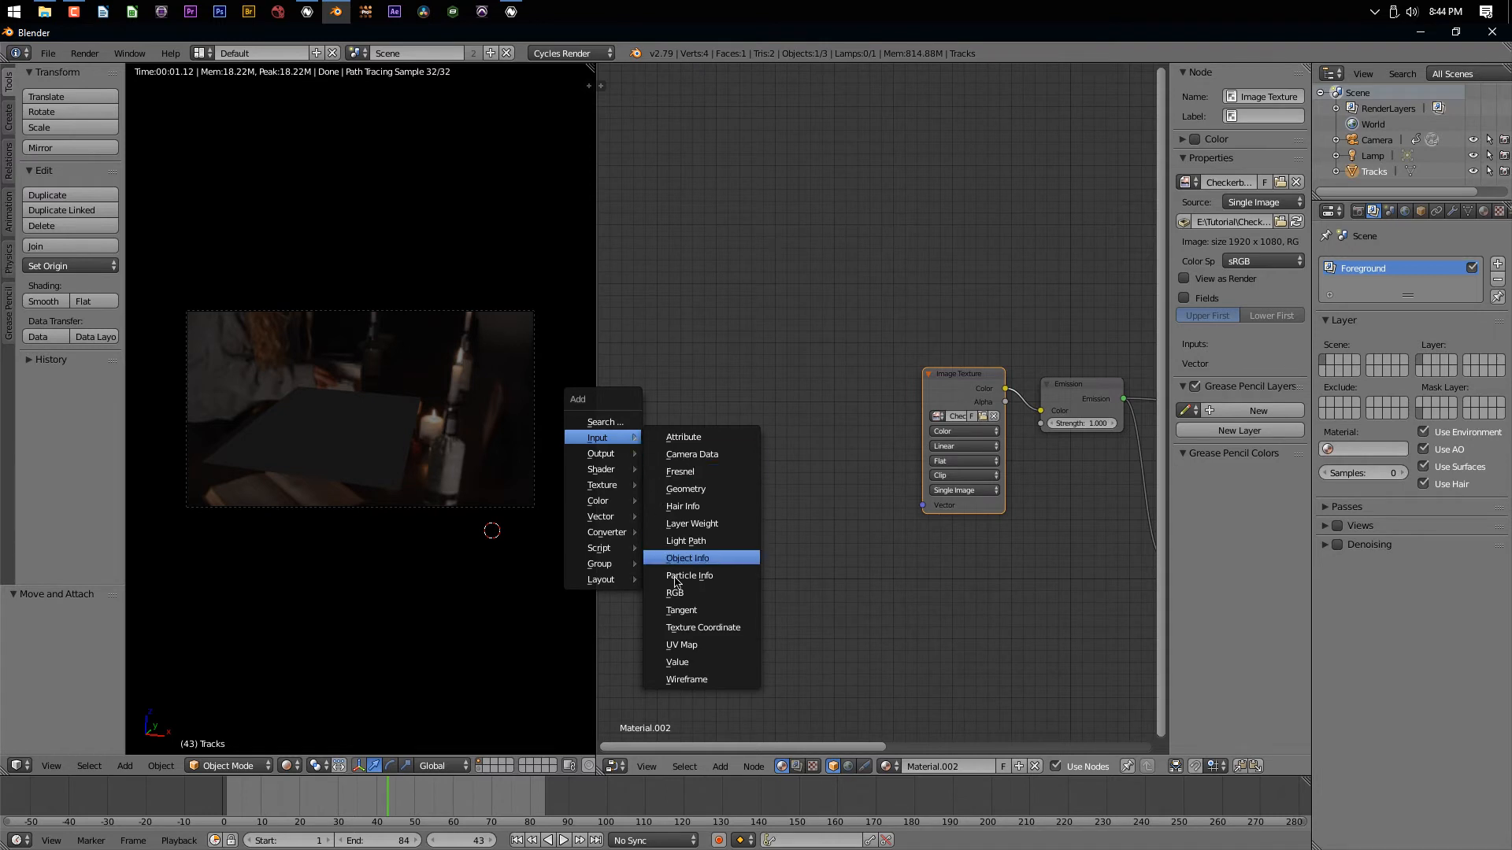
click(704, 627)
click(655, 347)
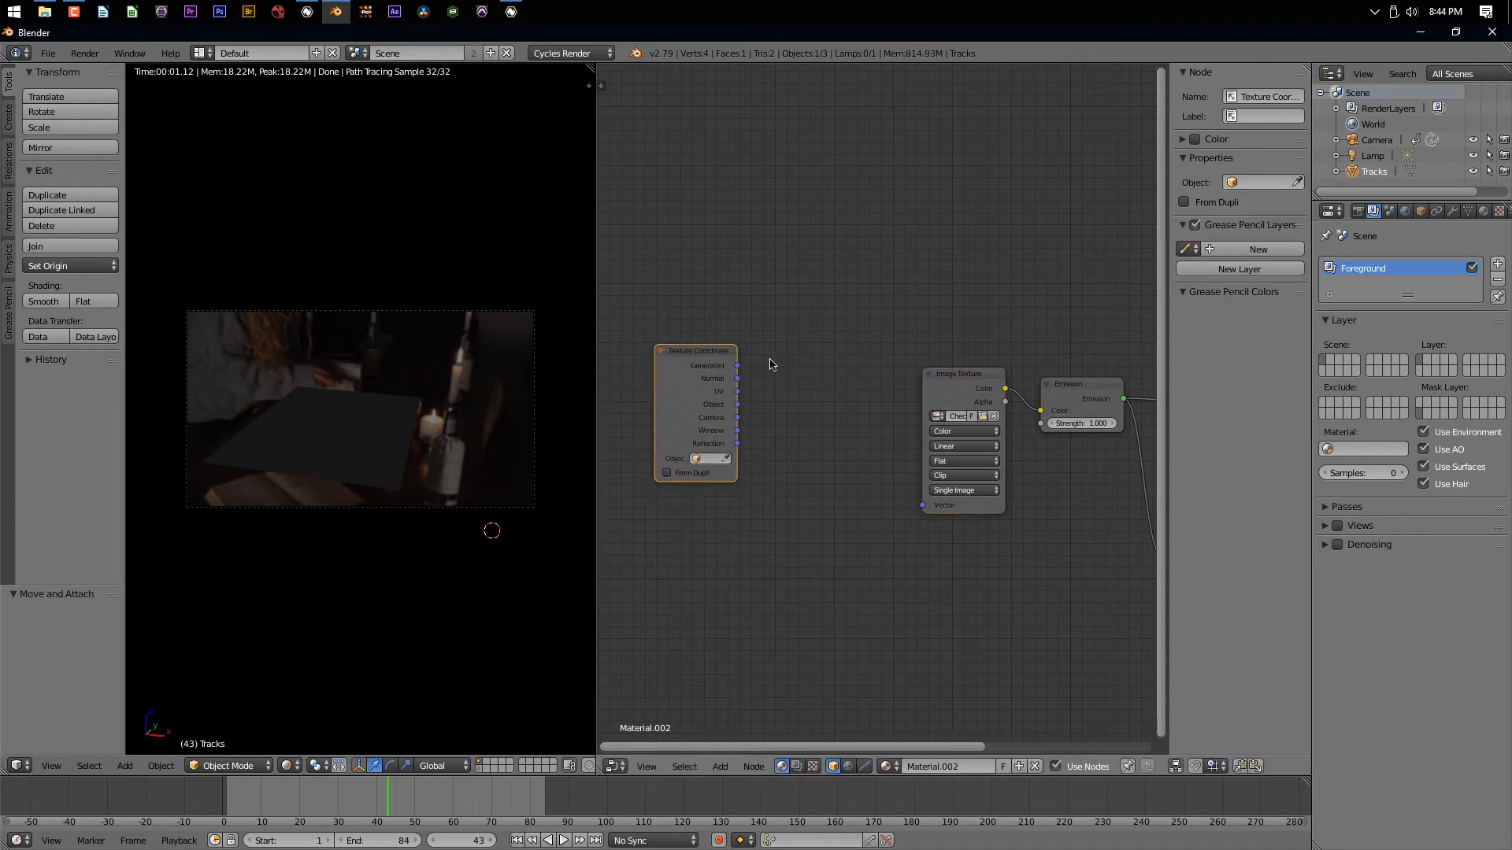
drag(737, 365, 923, 508)
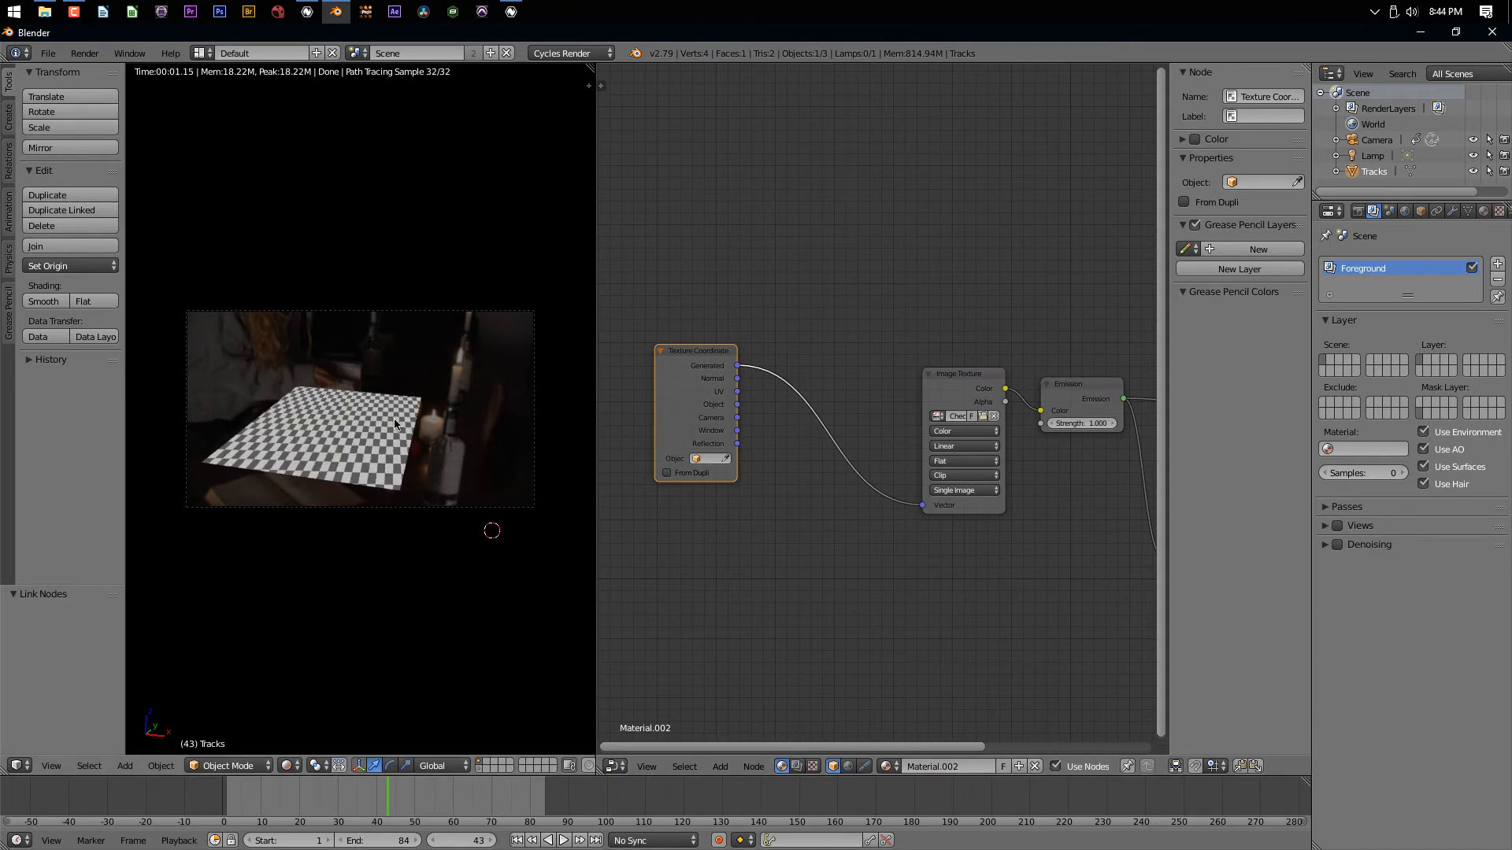
Insert a Mapping node between the Texture Coordinate and Image Texture nodes, setting its Z rotation to about 9.2° and adjusting its X scale
drag(695, 361, 640, 359)
key(shift+a)
click(618, 341)
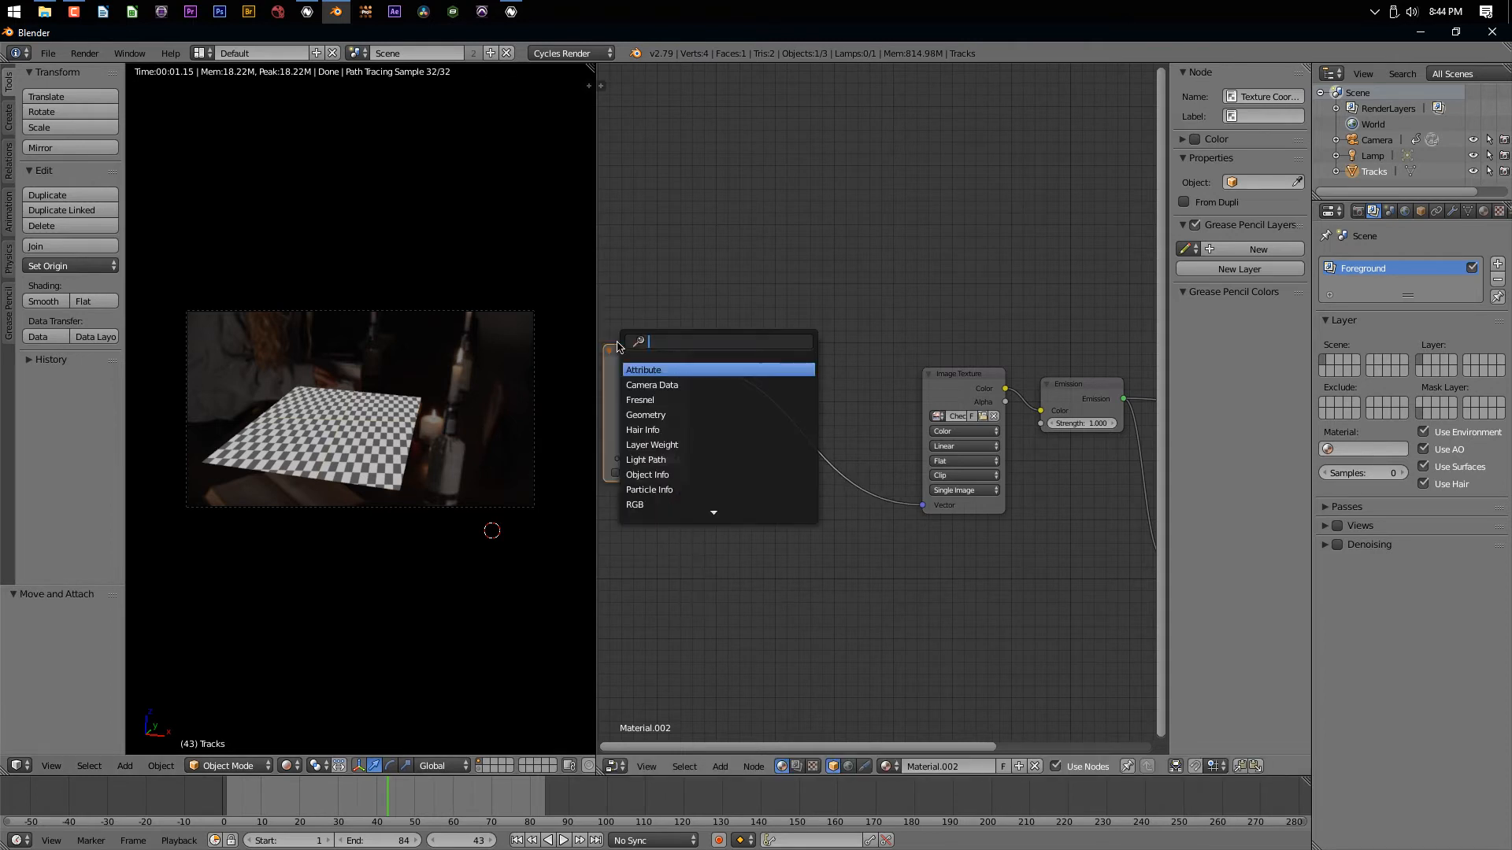
text(map)
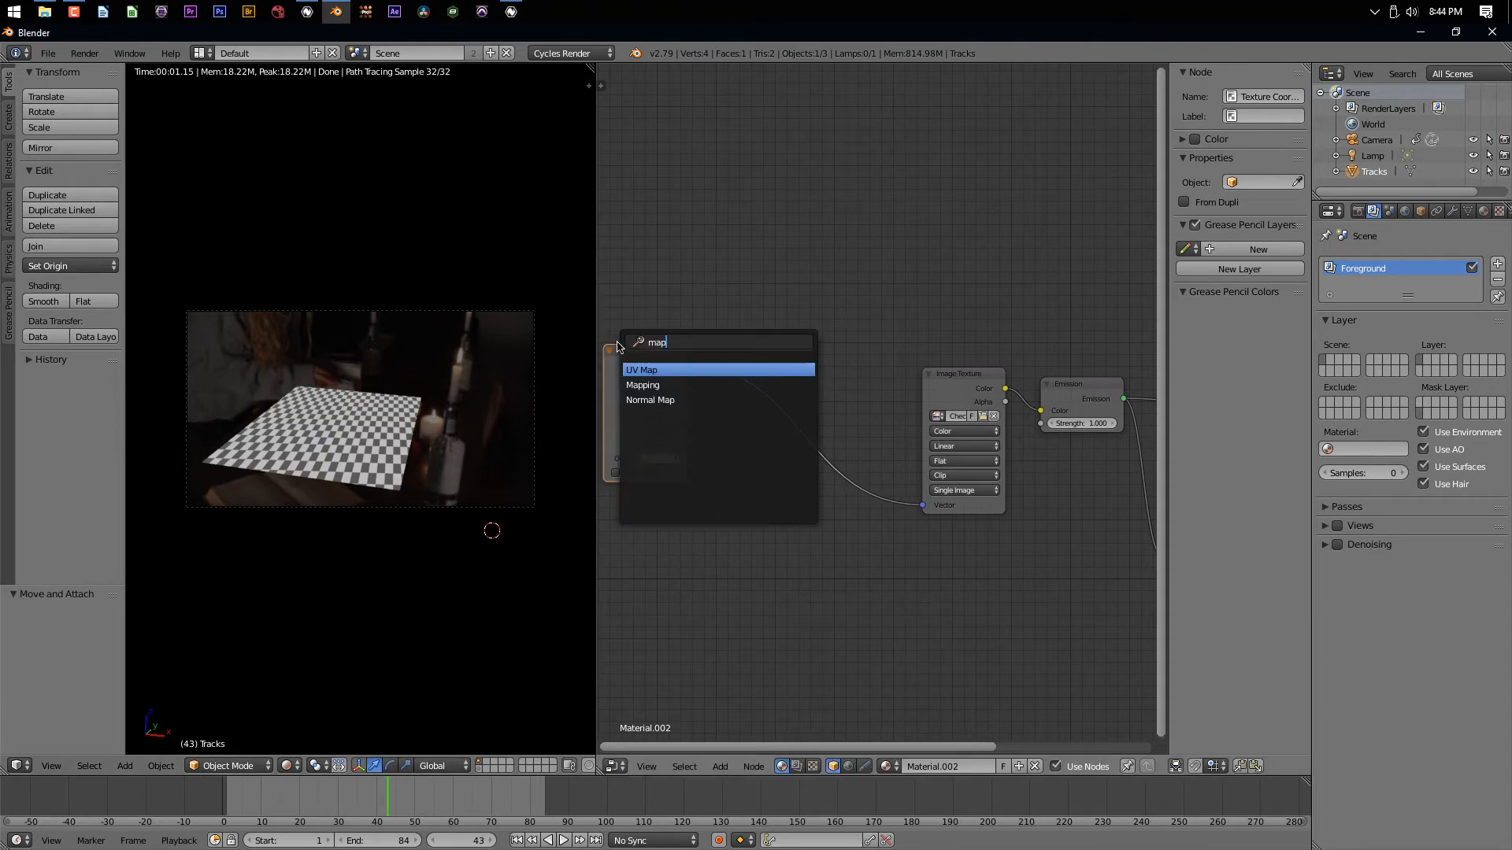
click(643, 385)
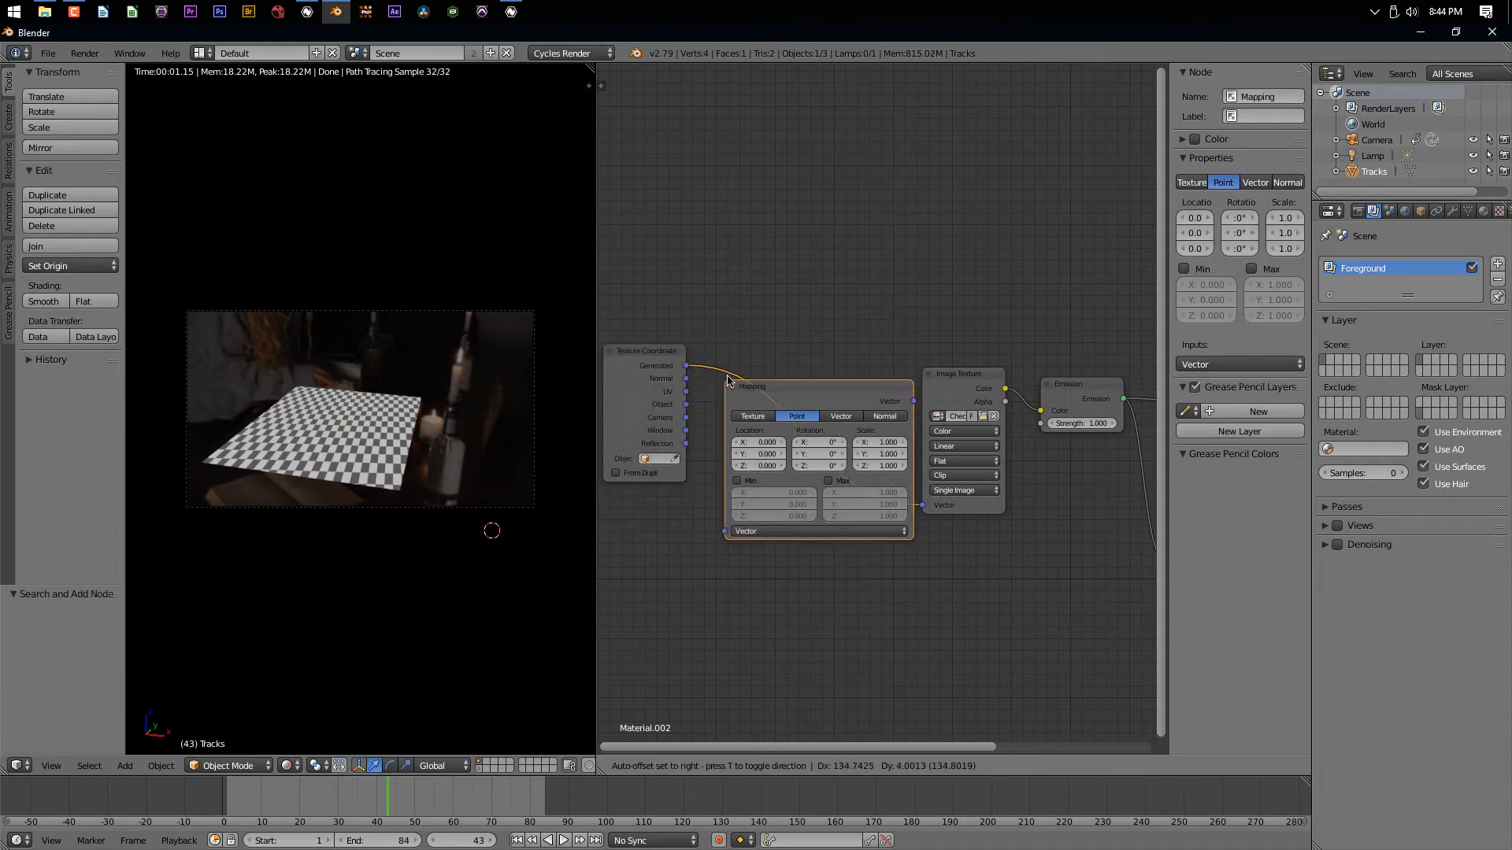
click(736, 370)
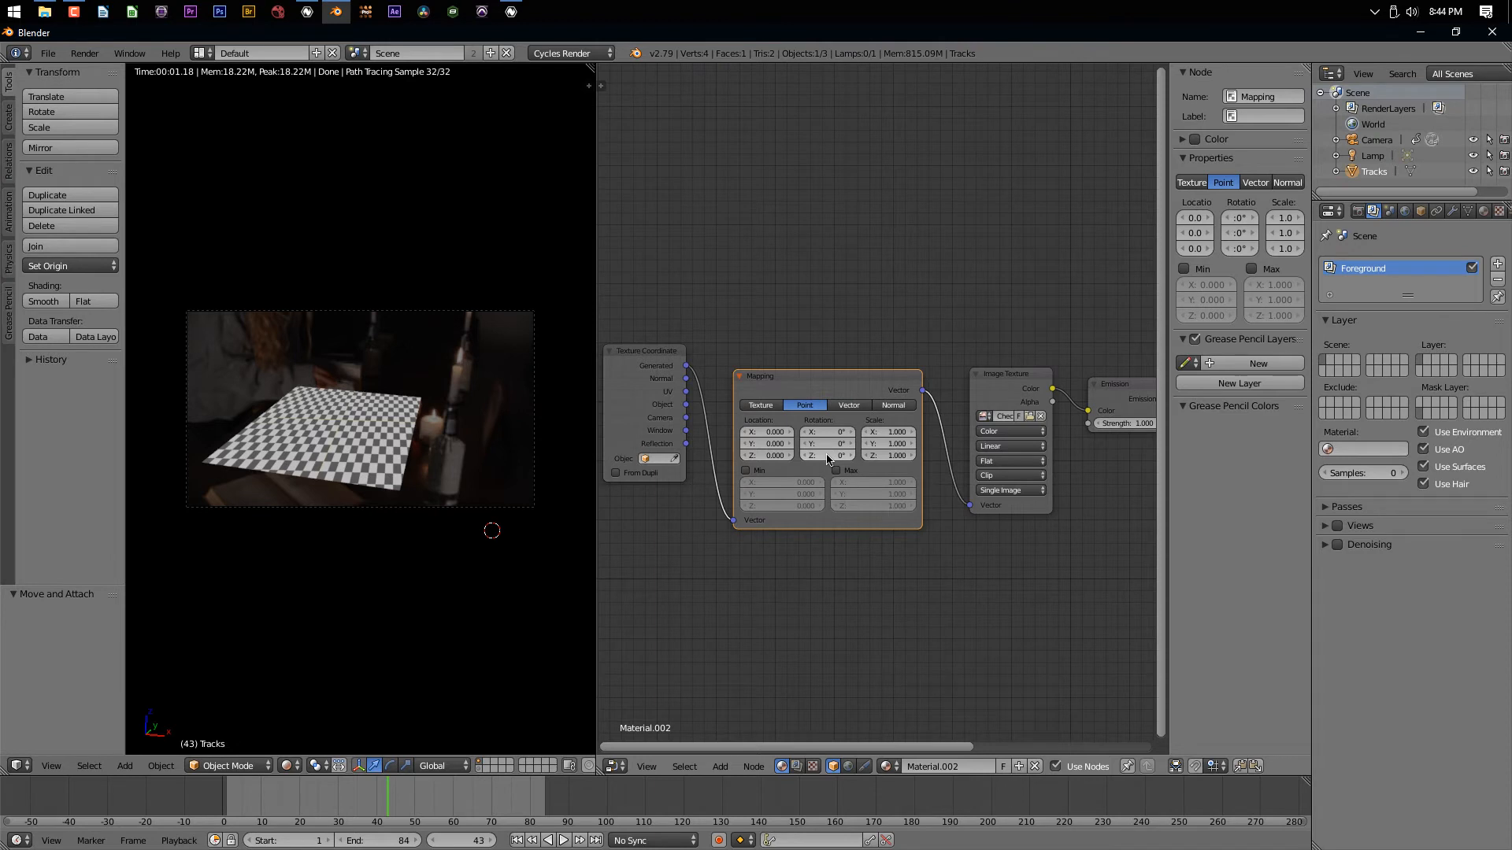
drag(828, 459, 896, 455)
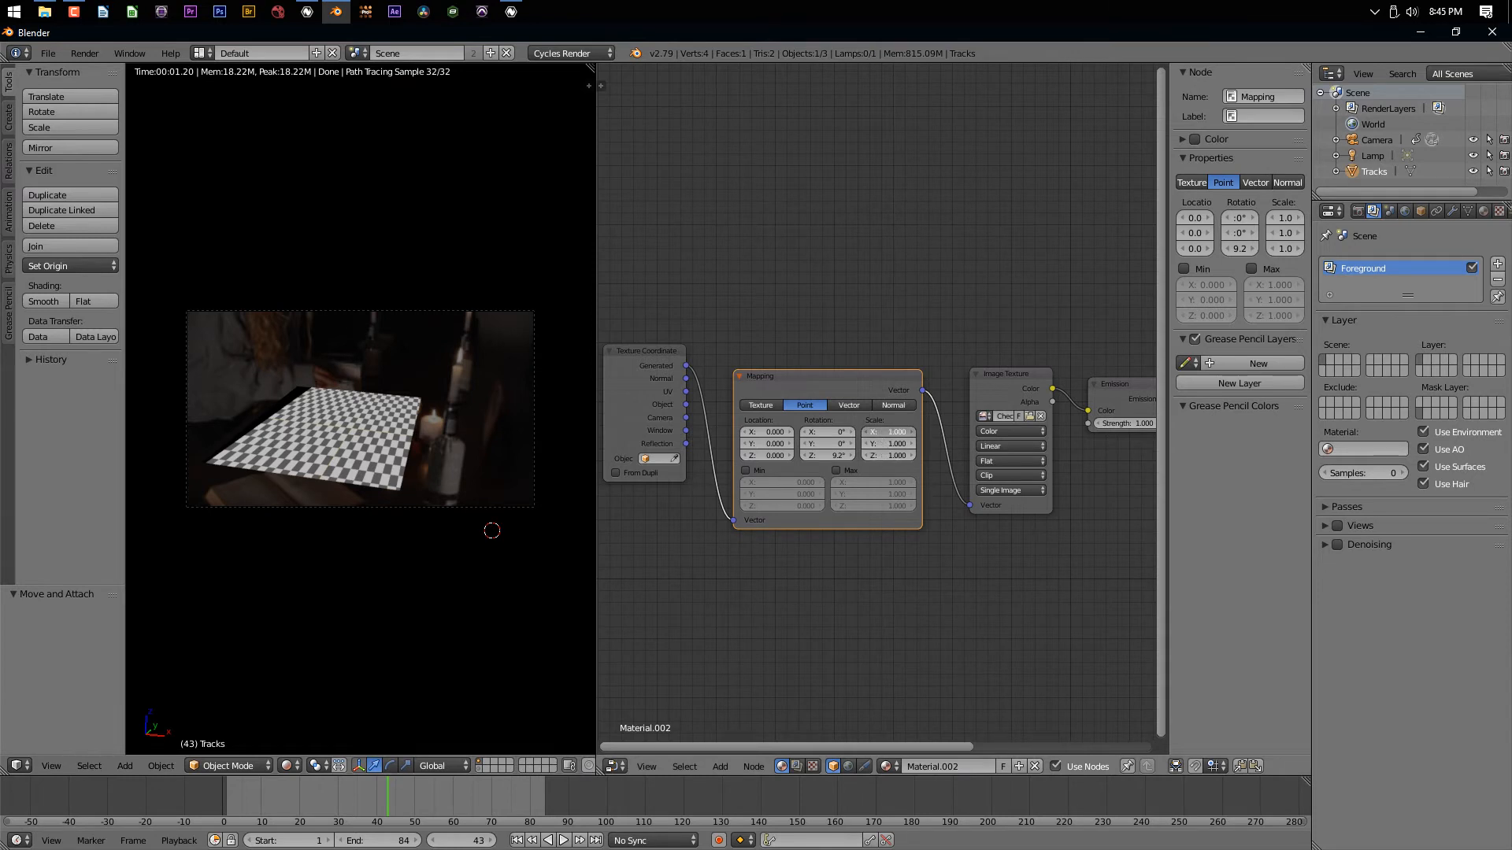
drag(887, 431, 852, 443)
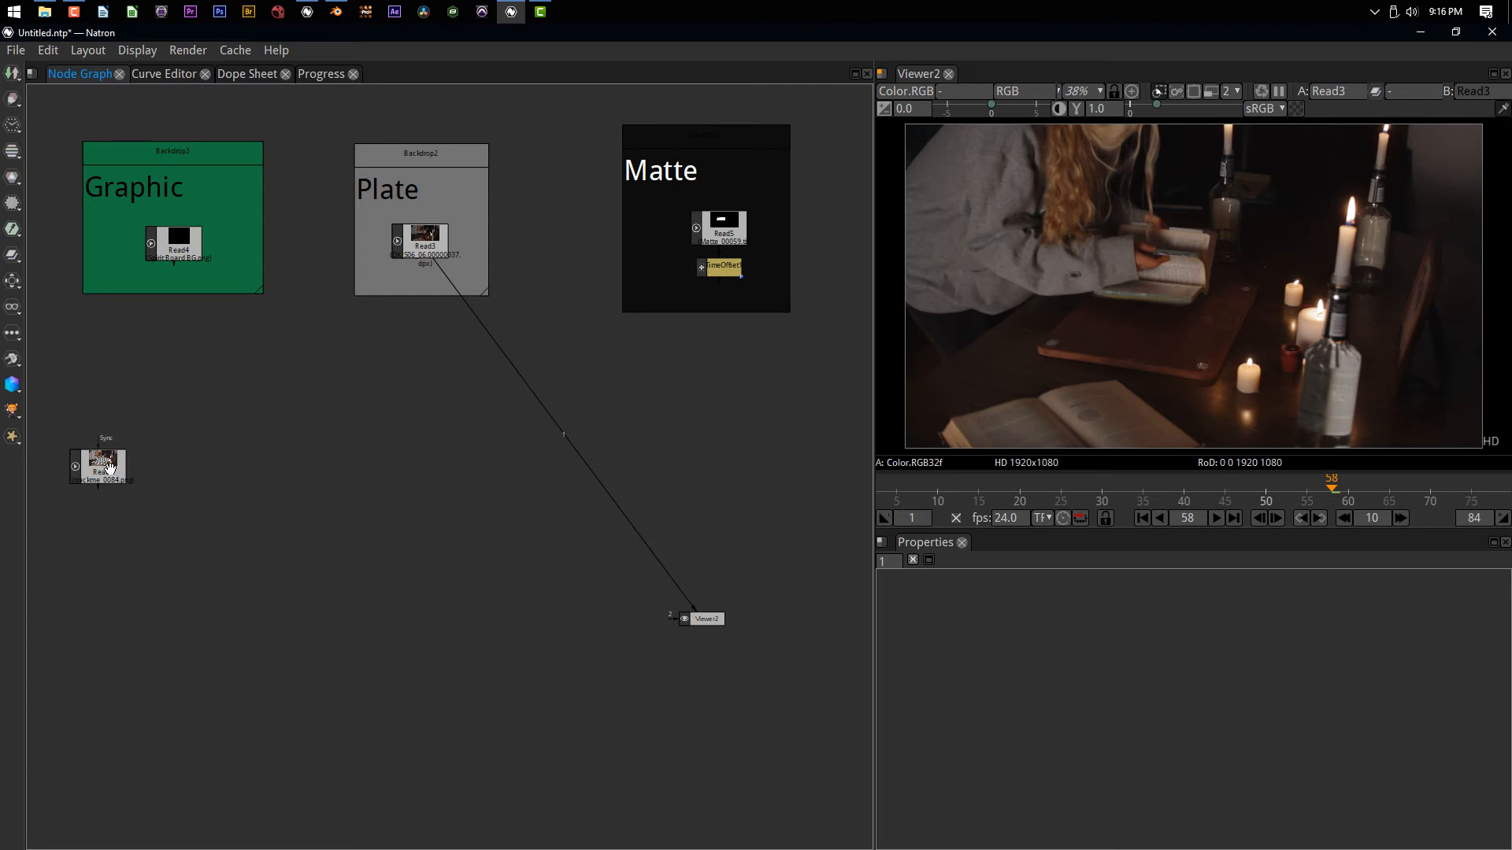
Move the Read1 node below the Graphic backdrop and add a Backdrop around it
drag(101, 467, 125, 569)
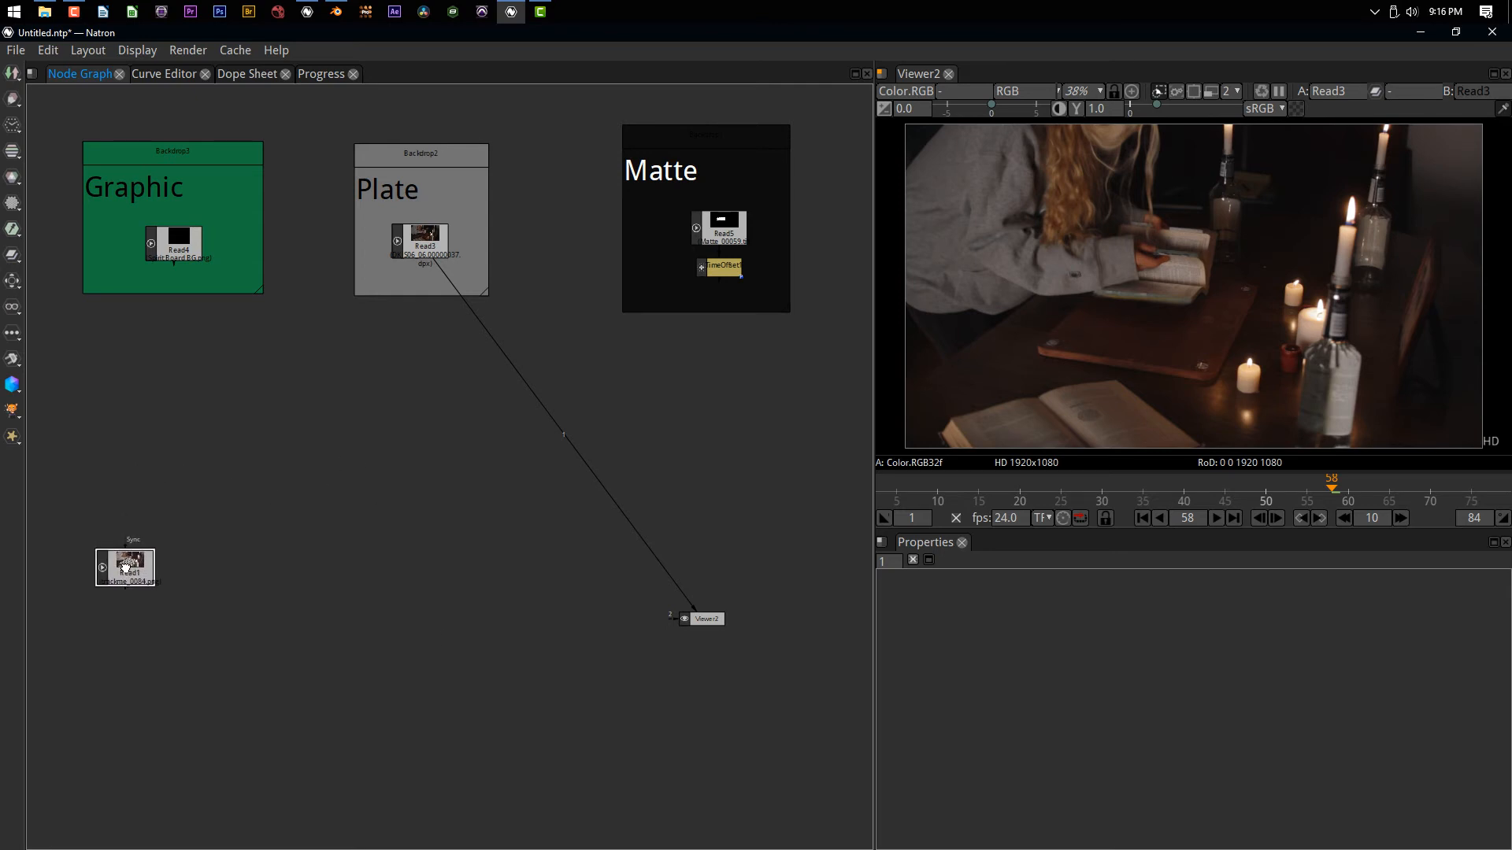
key(Tab)
text(back)
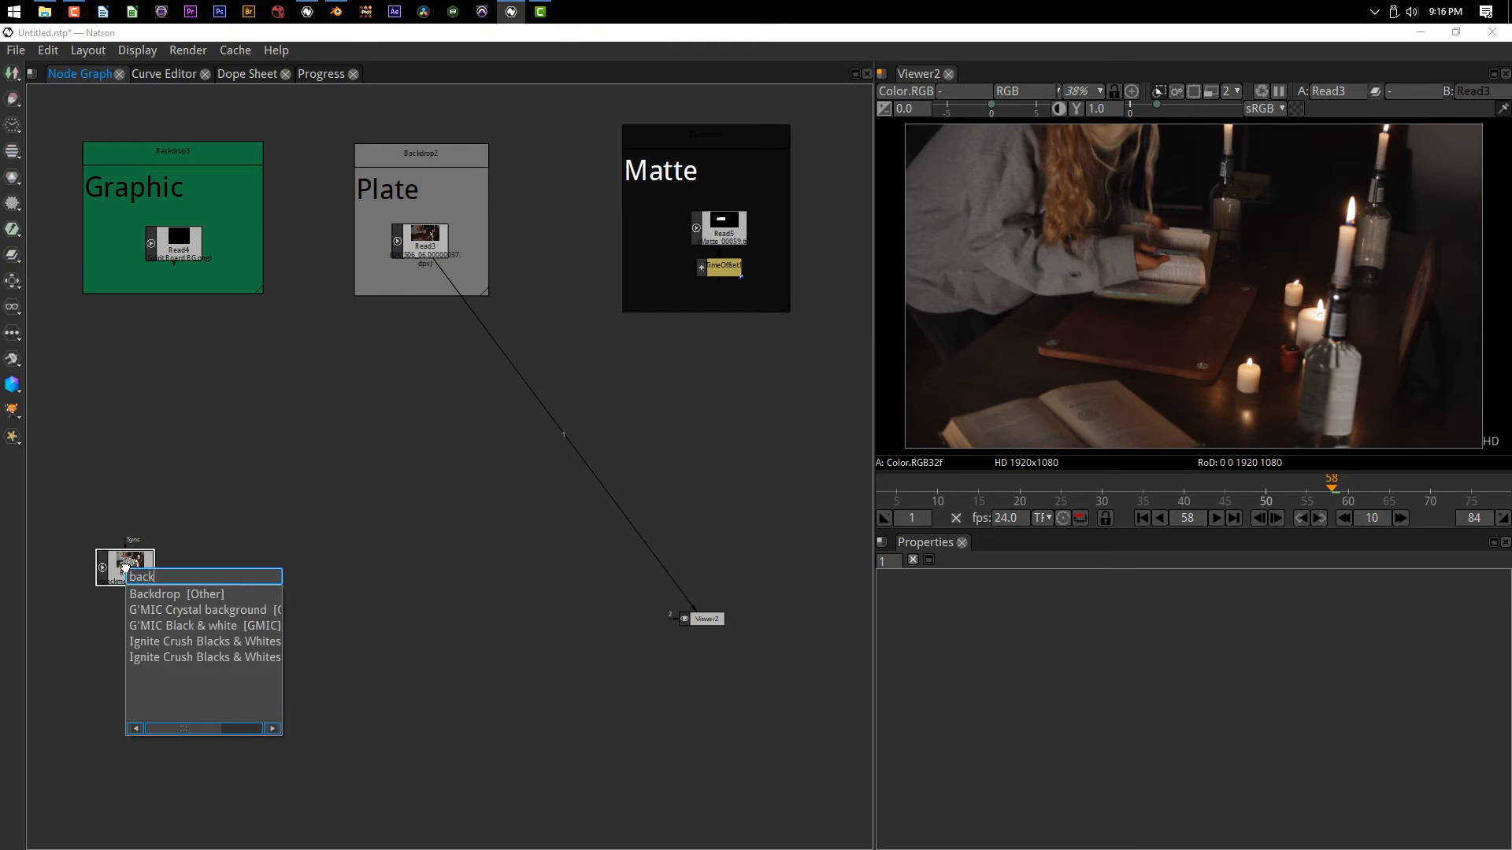
key(Return)
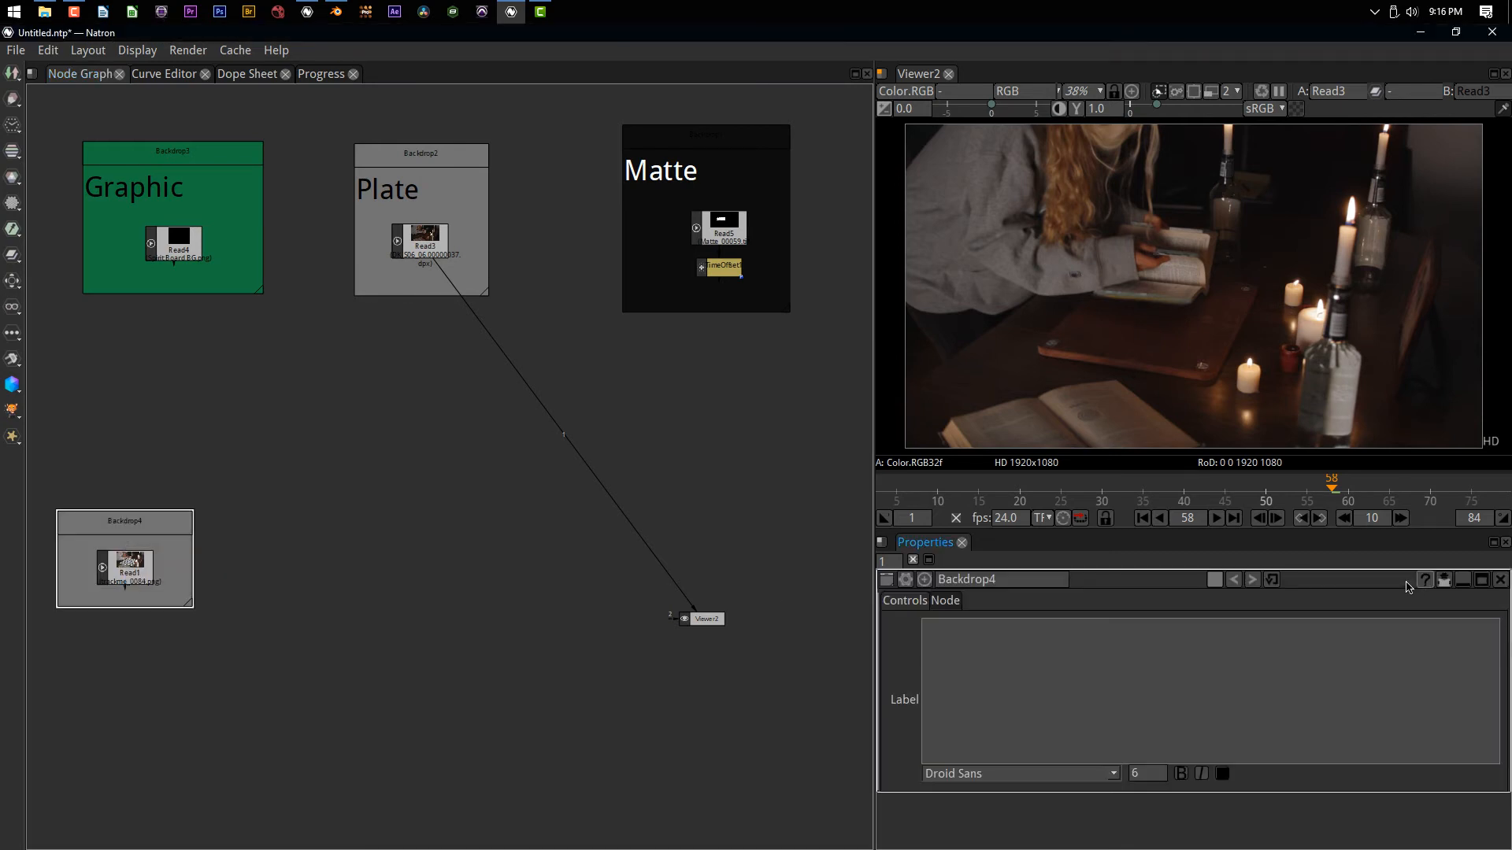
Color the new backdrop around Read1 orange, with red 245, green 103 and blue 0
click(1214, 579)
drag(834, 402, 907, 319)
click(935, 321)
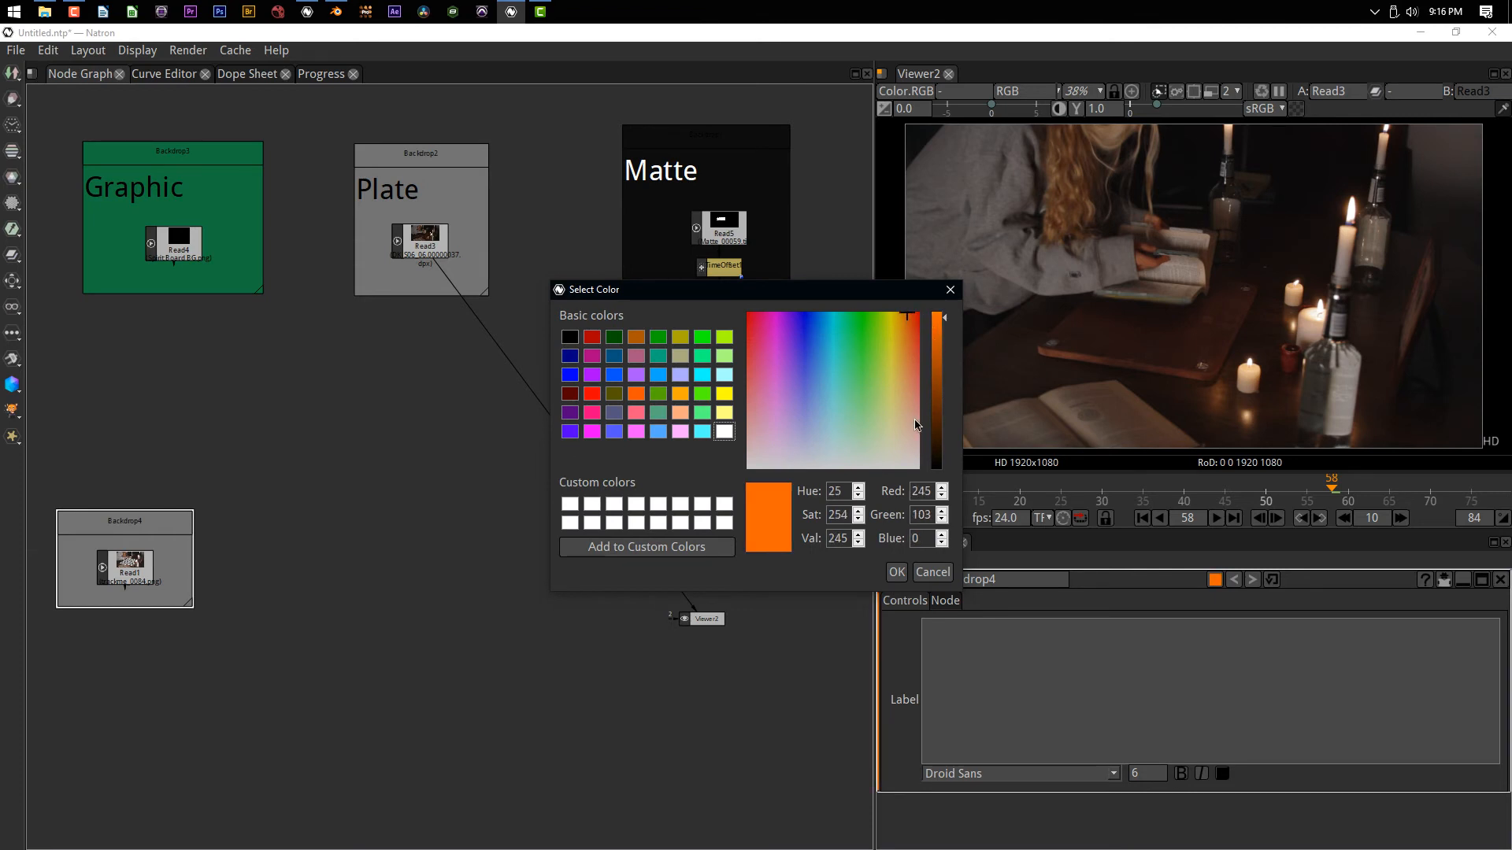
click(894, 574)
click(217, 582)
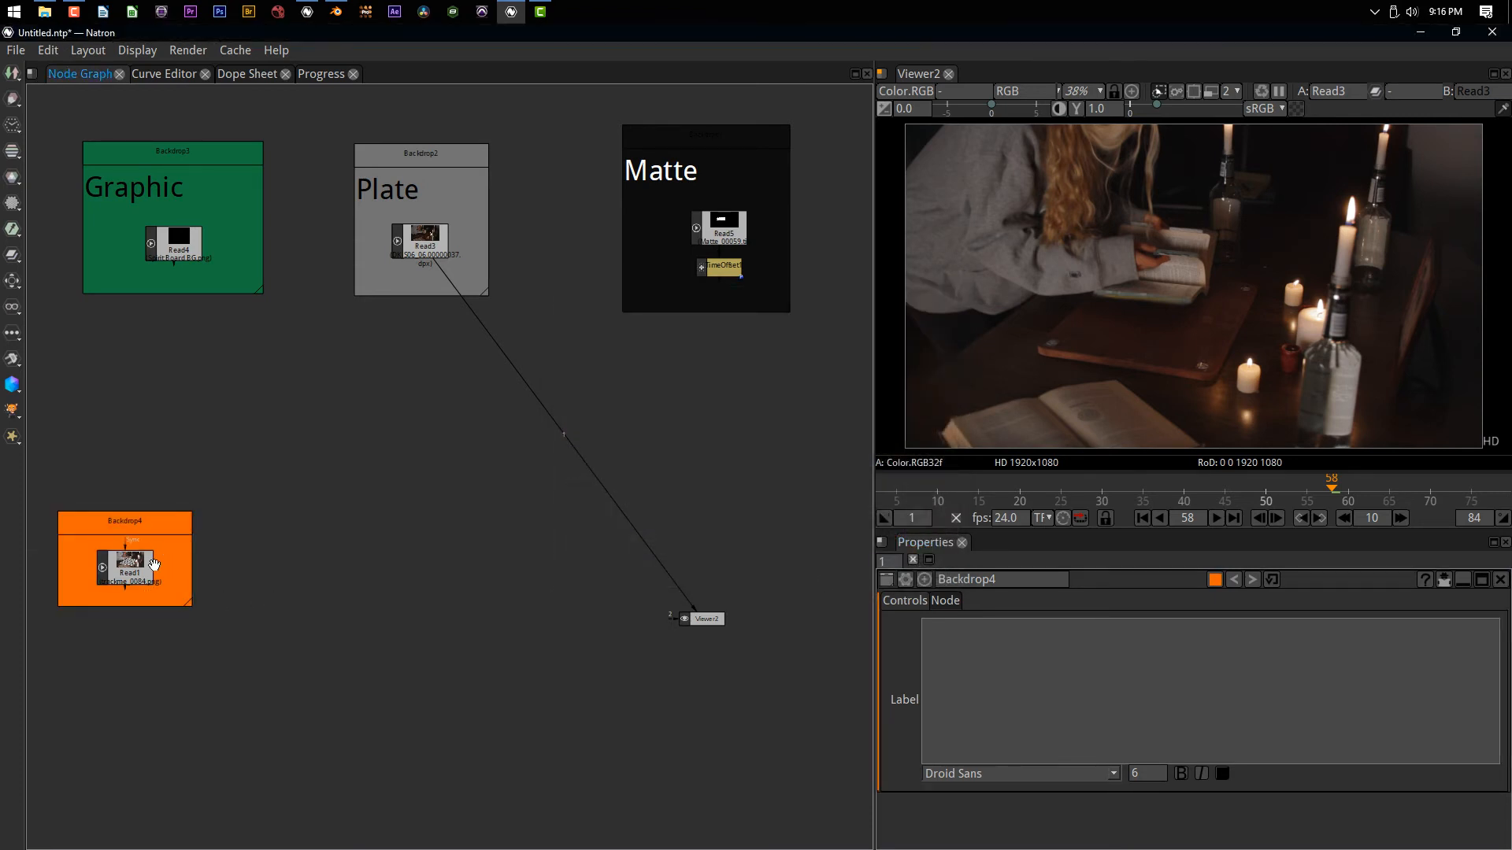
Display Read1 in the viewer and play the checkerboard render from frame 1 to check the track, stopping partway
click(137, 570)
key(1)
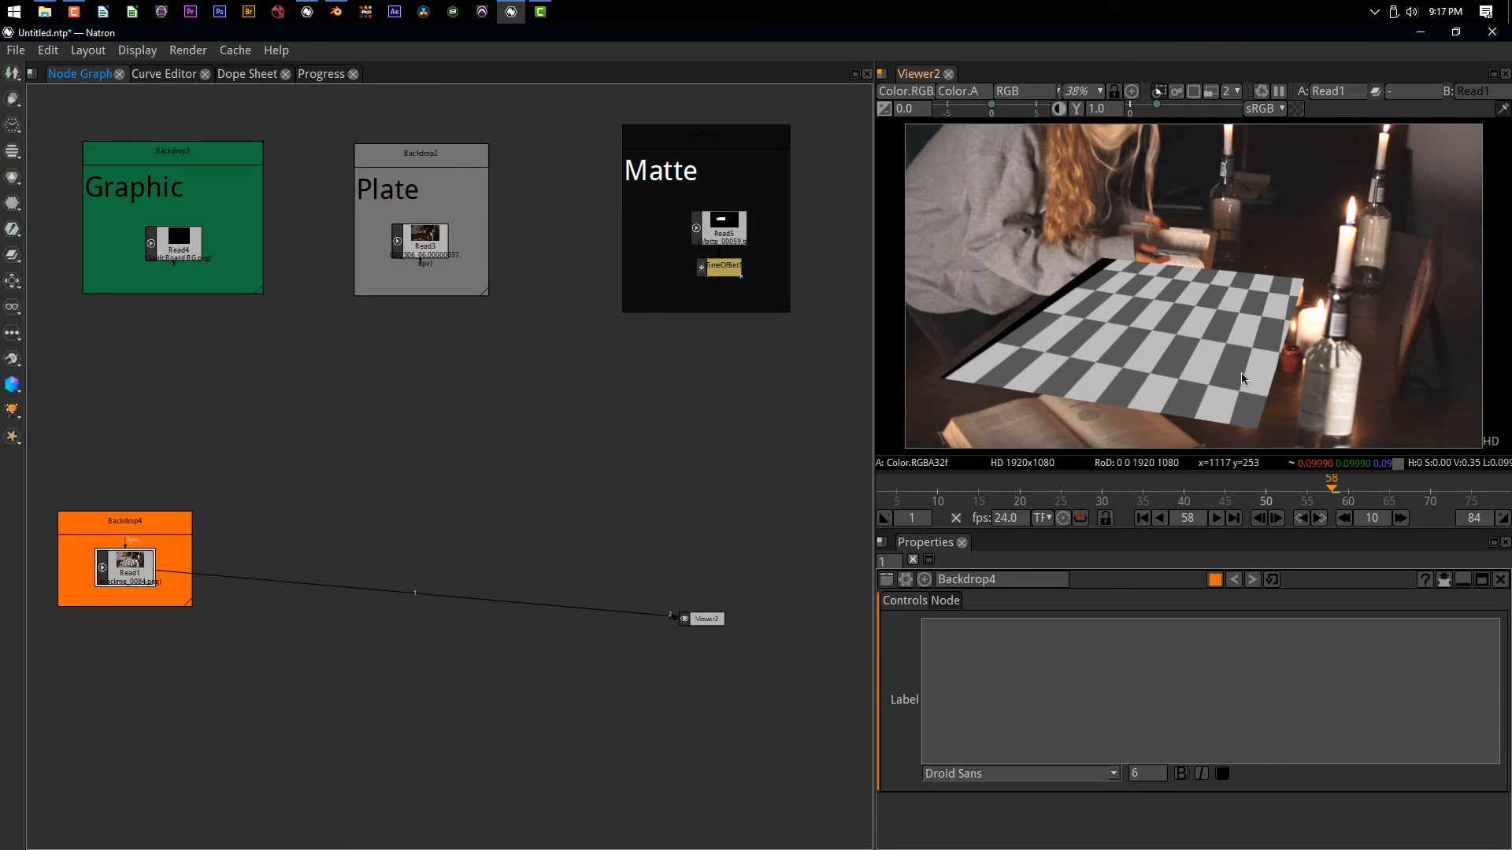
click(1143, 518)
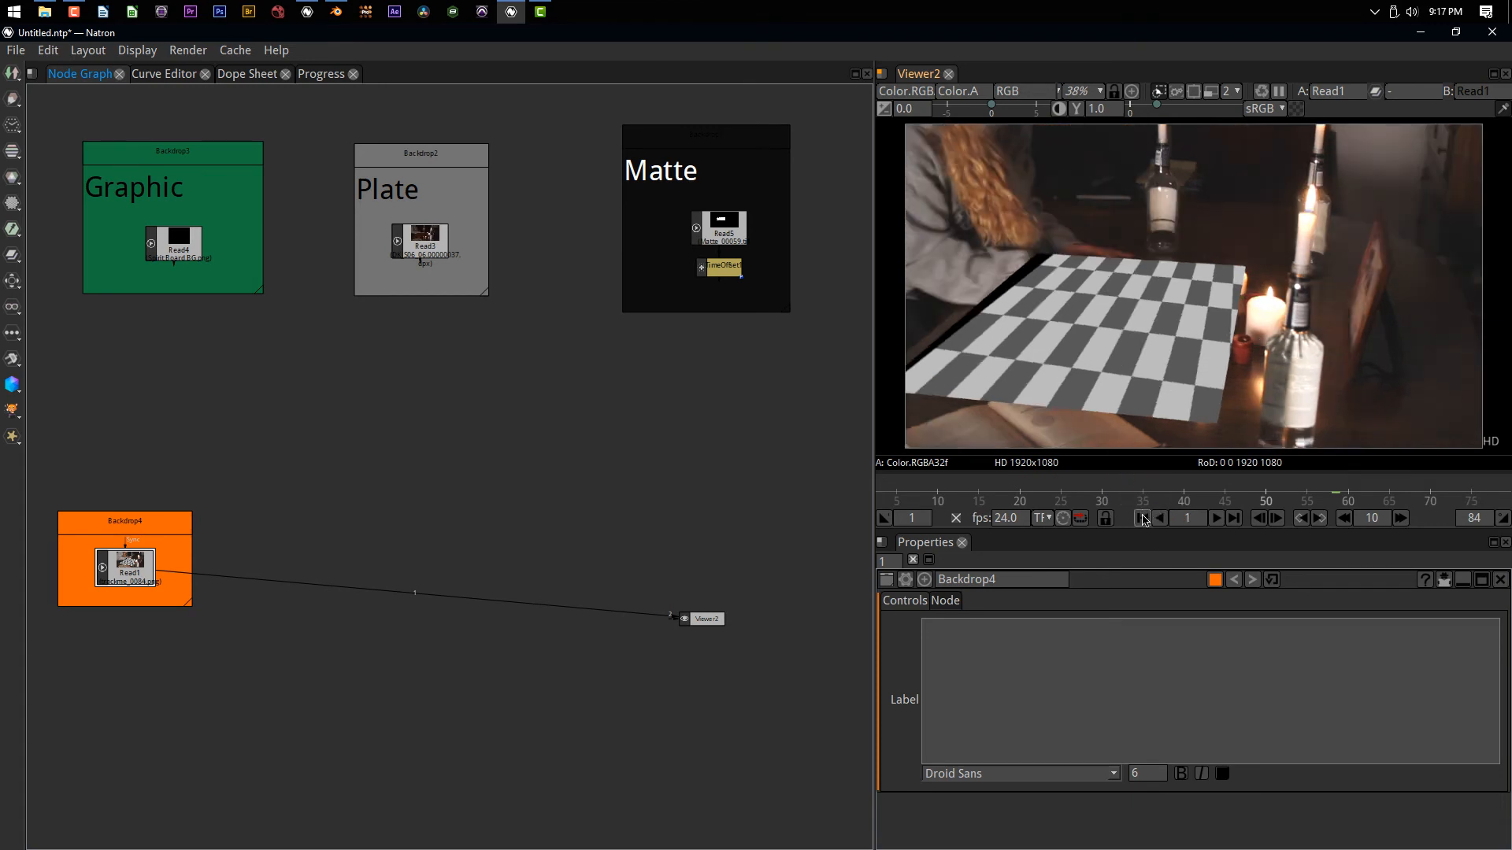
click(1216, 519)
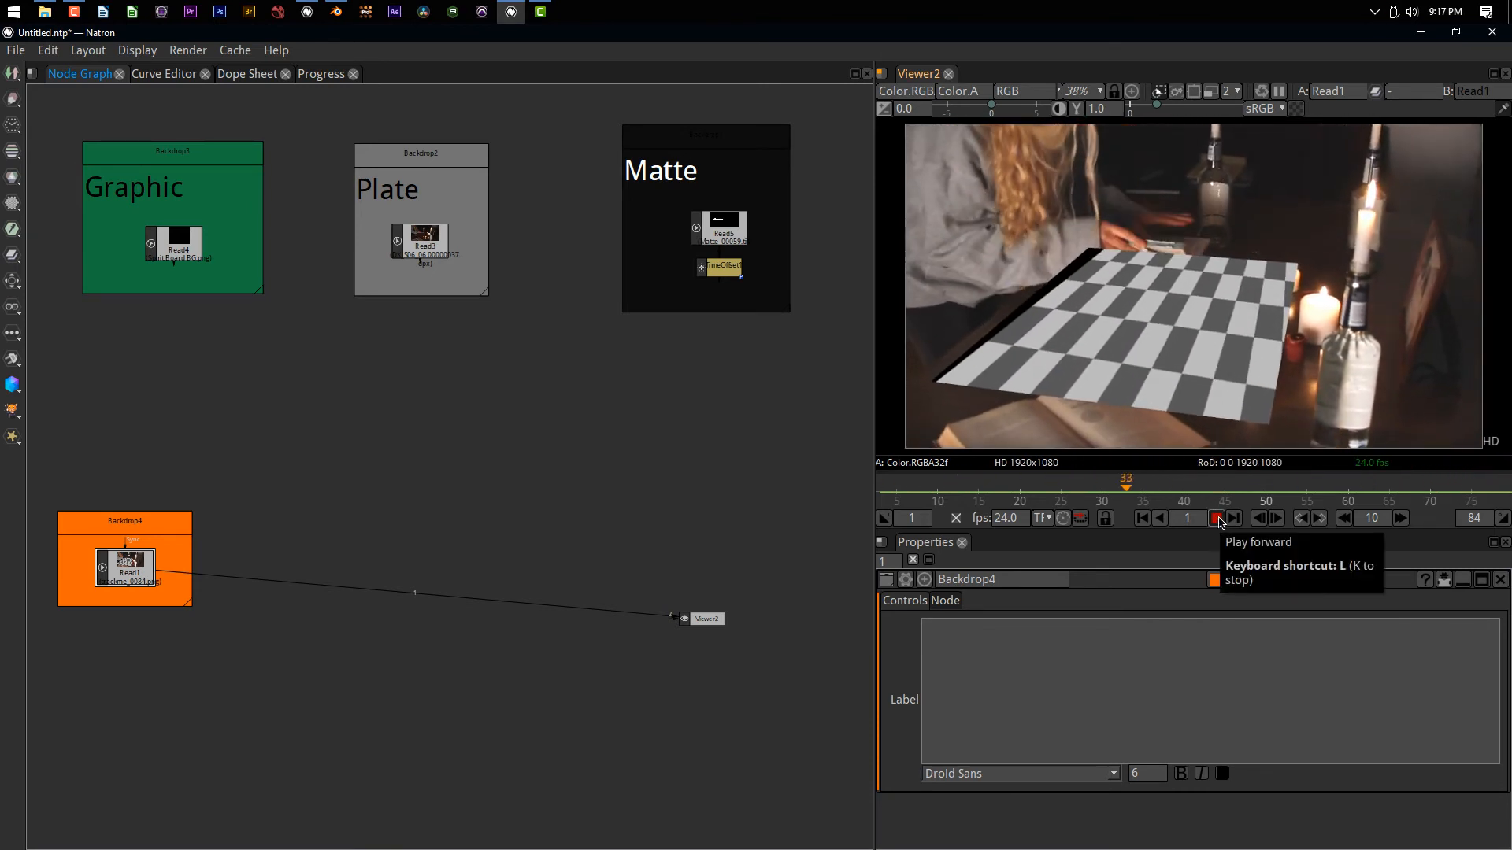
click(1217, 519)
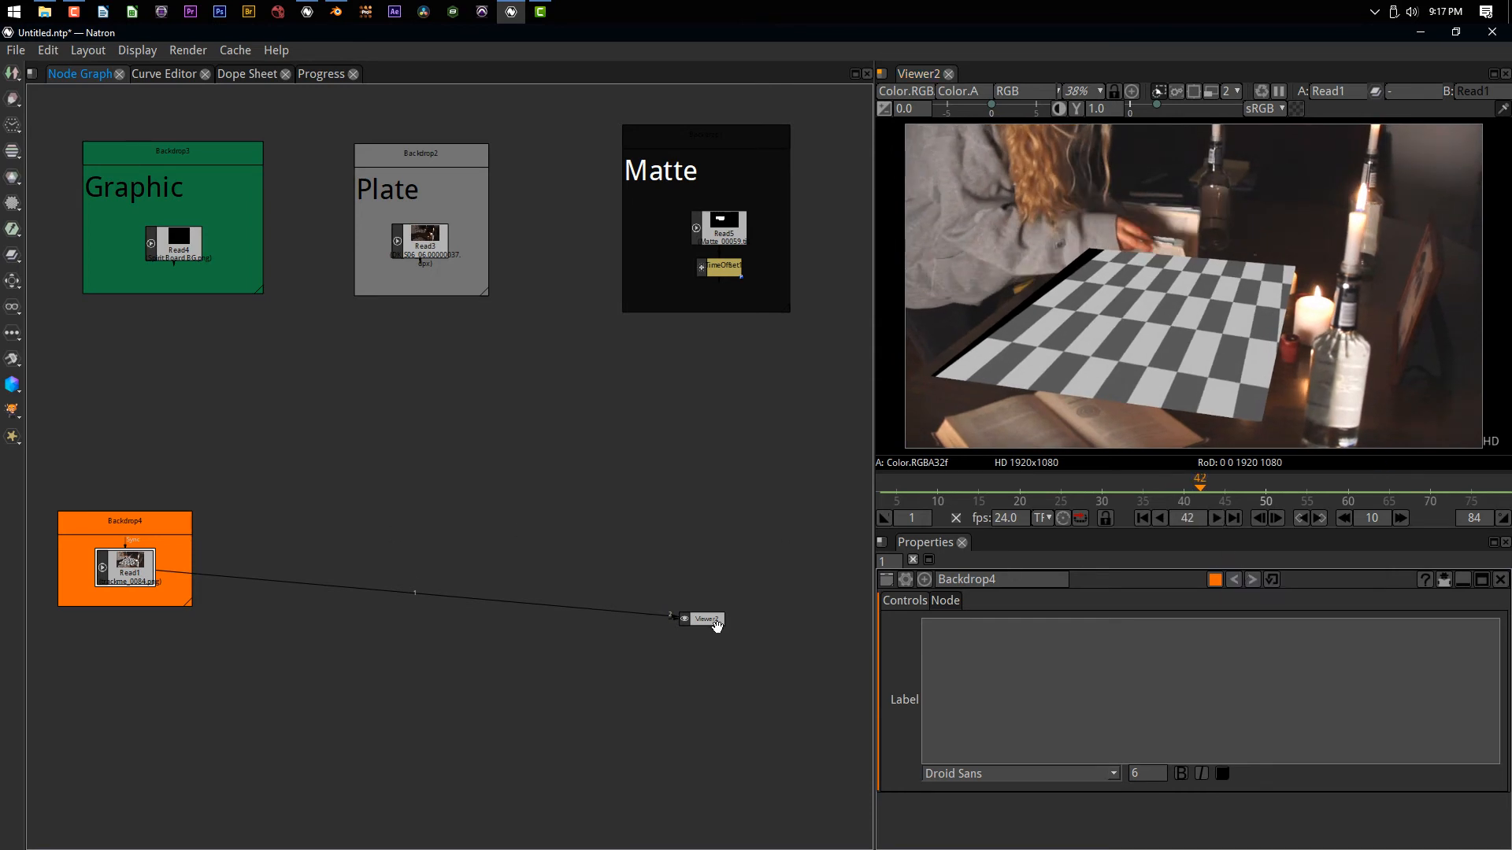
View the Plate's Read3 and then the Graphic's Read4 in the viewer, turning on the transparency checkerboard for the graphic
click(423, 265)
key(1)
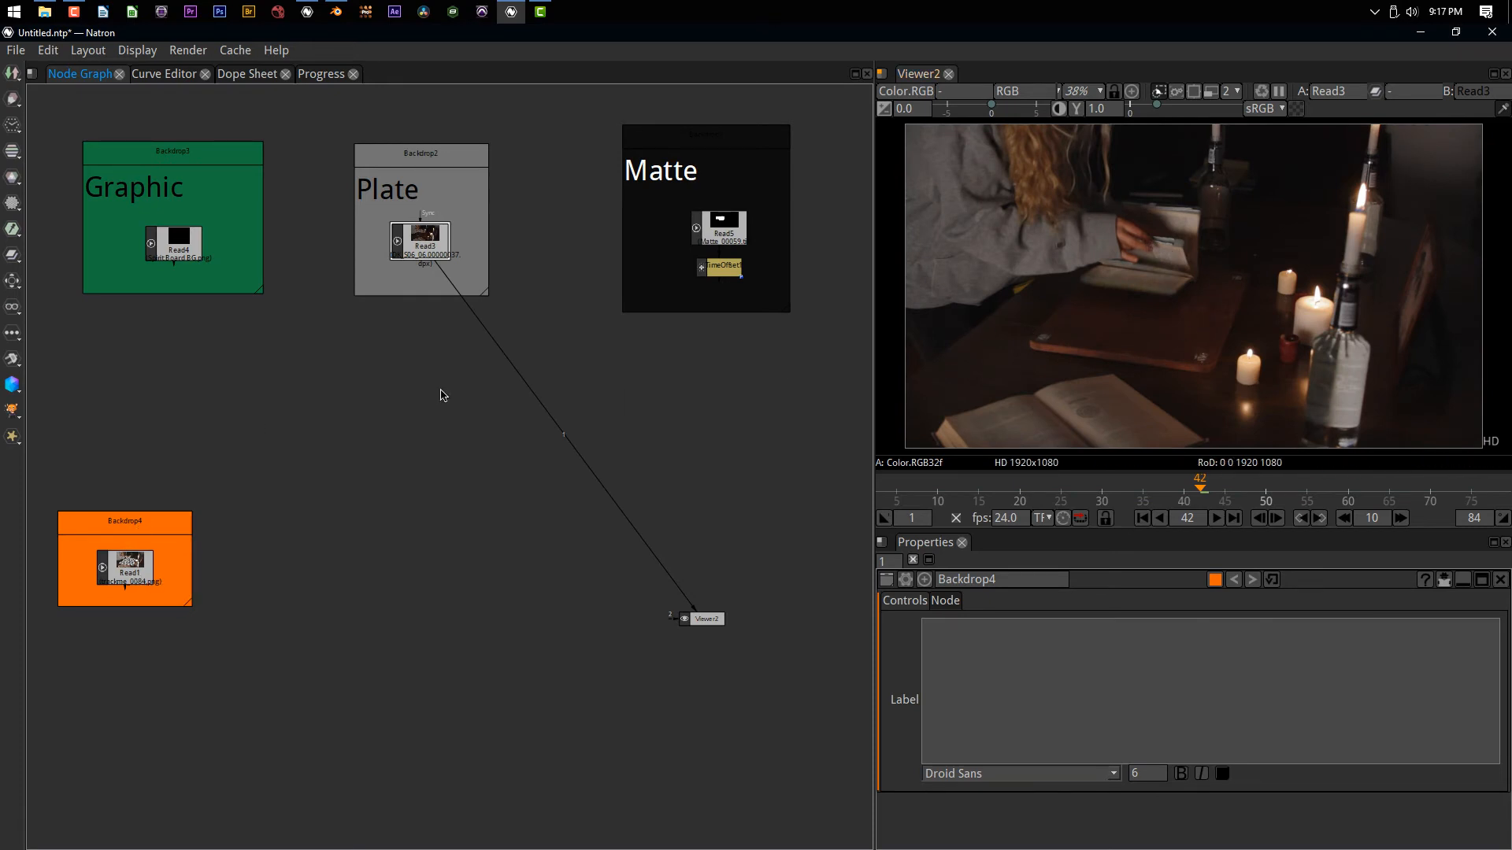
click(178, 244)
key(1)
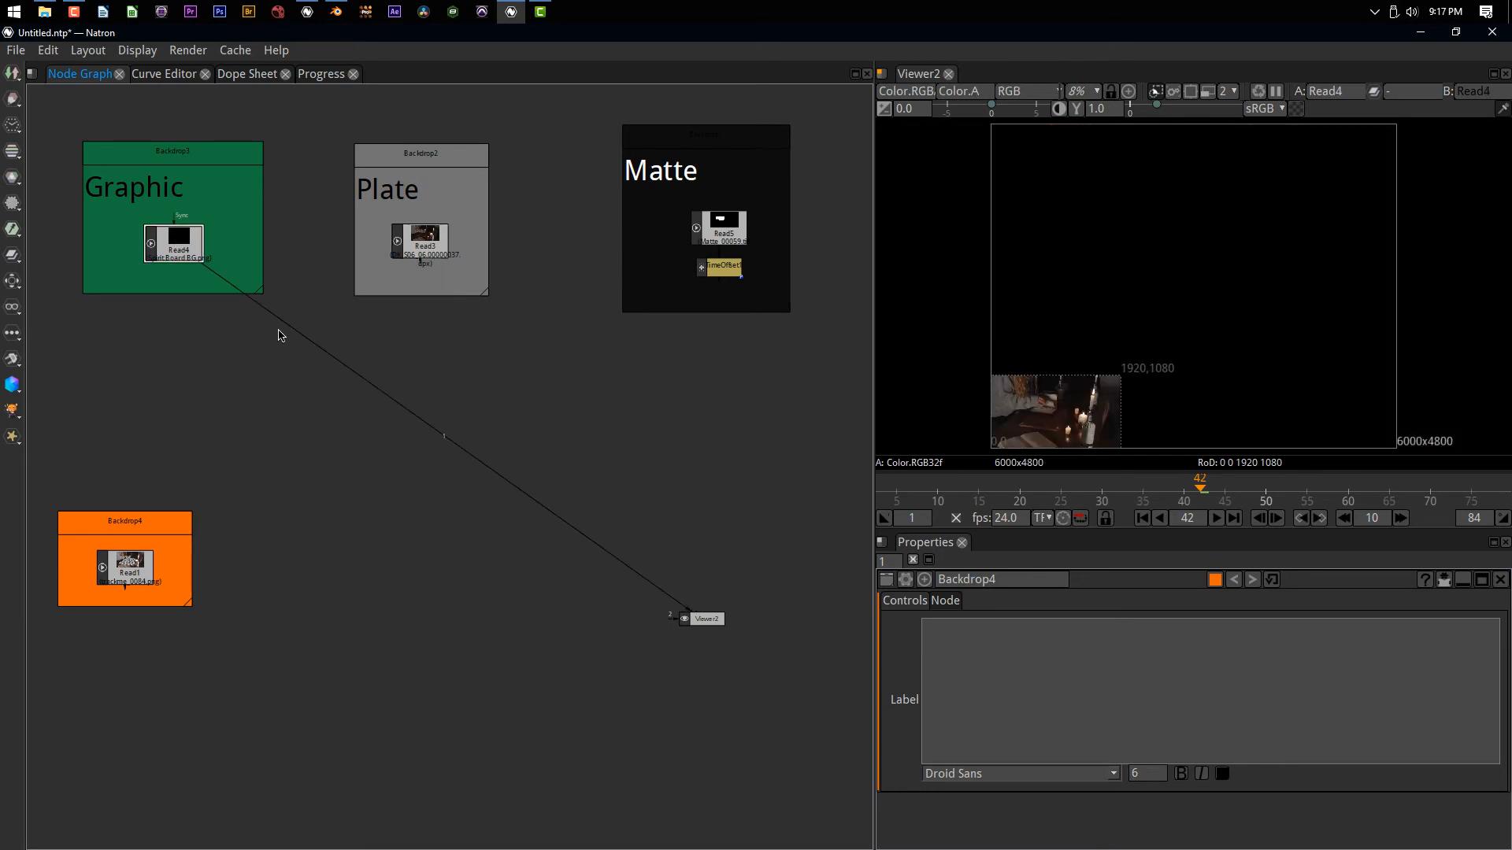
click(1295, 108)
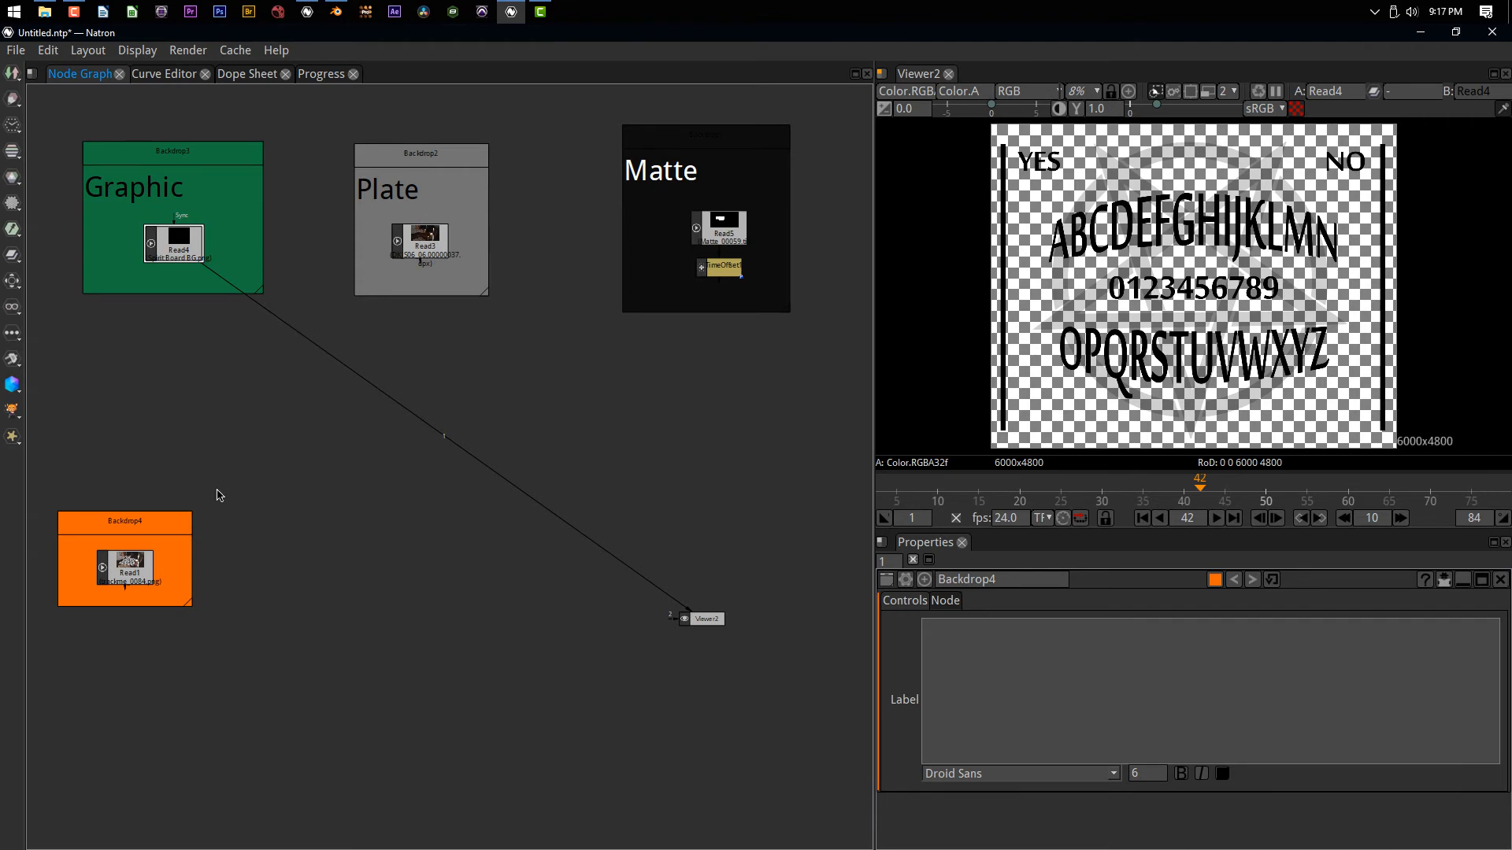
Display Read1 in the viewer, add a Tracker node after it, and place the tracker beside the orange backdrop
click(135, 569)
key(1)
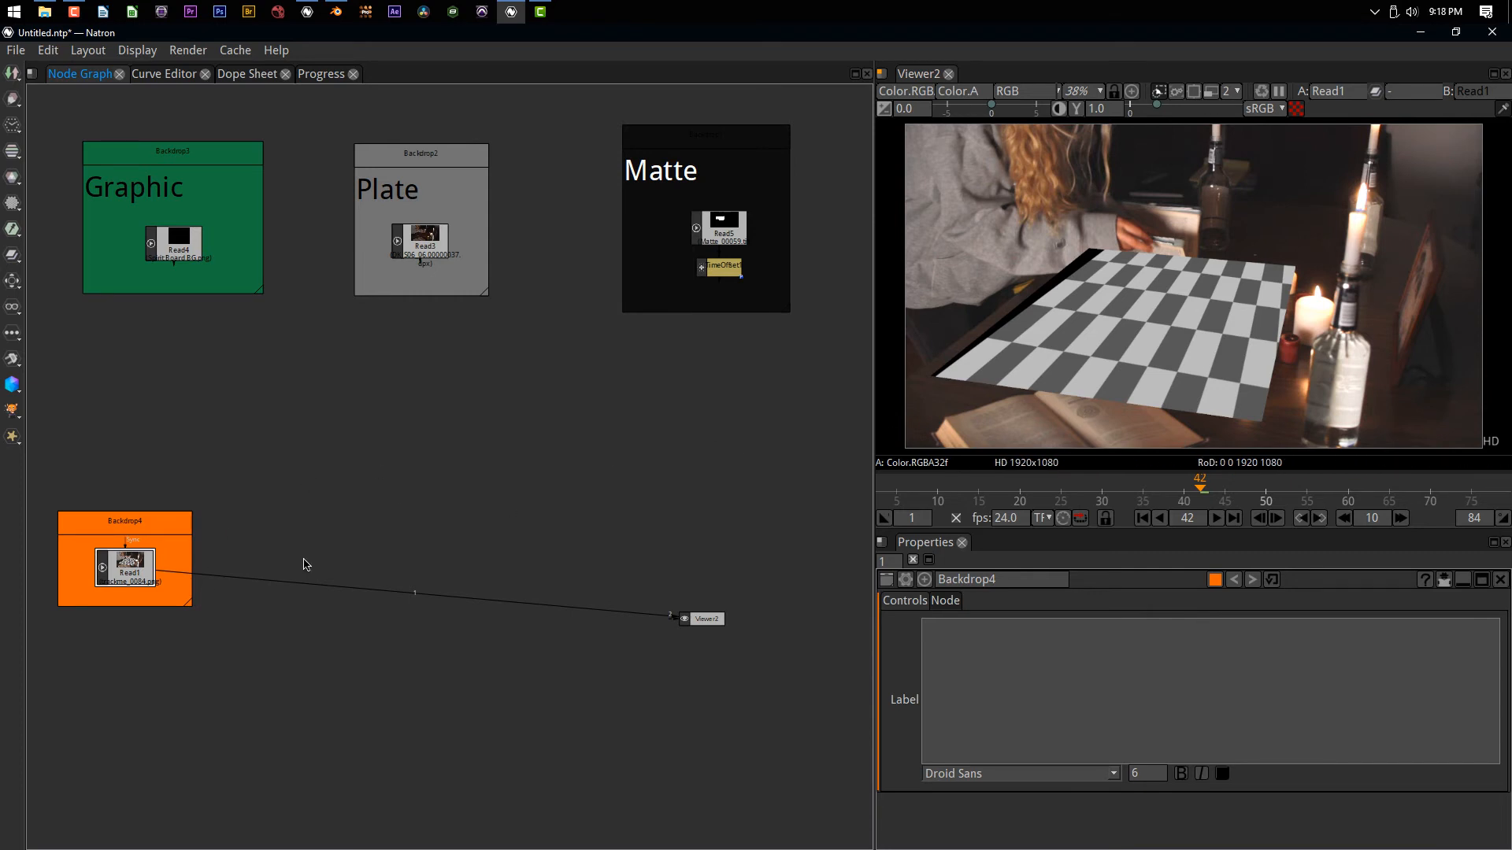
key(Tab)
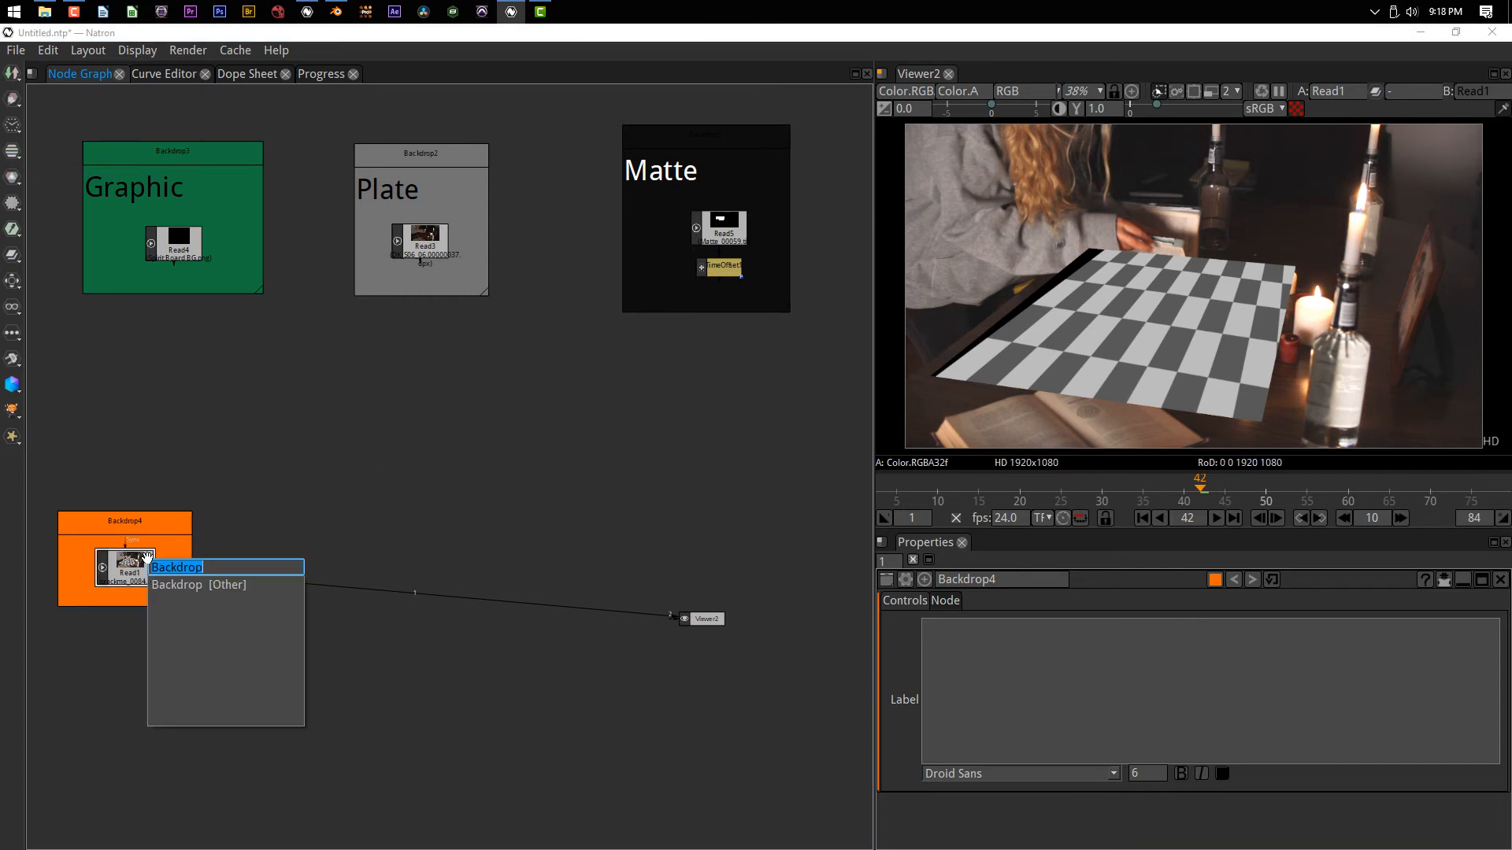
text(trac)
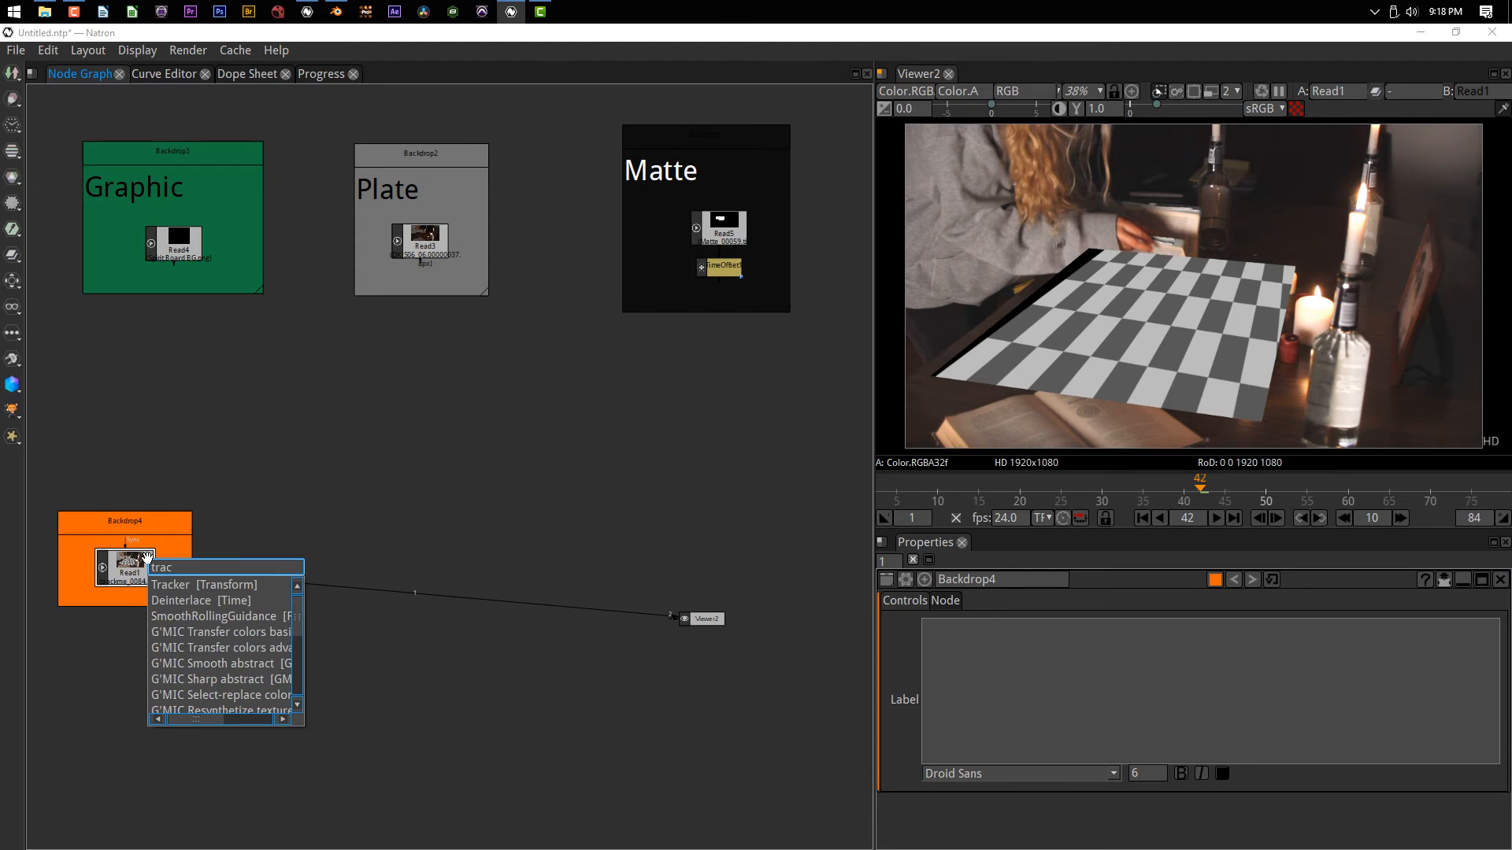
key(Return)
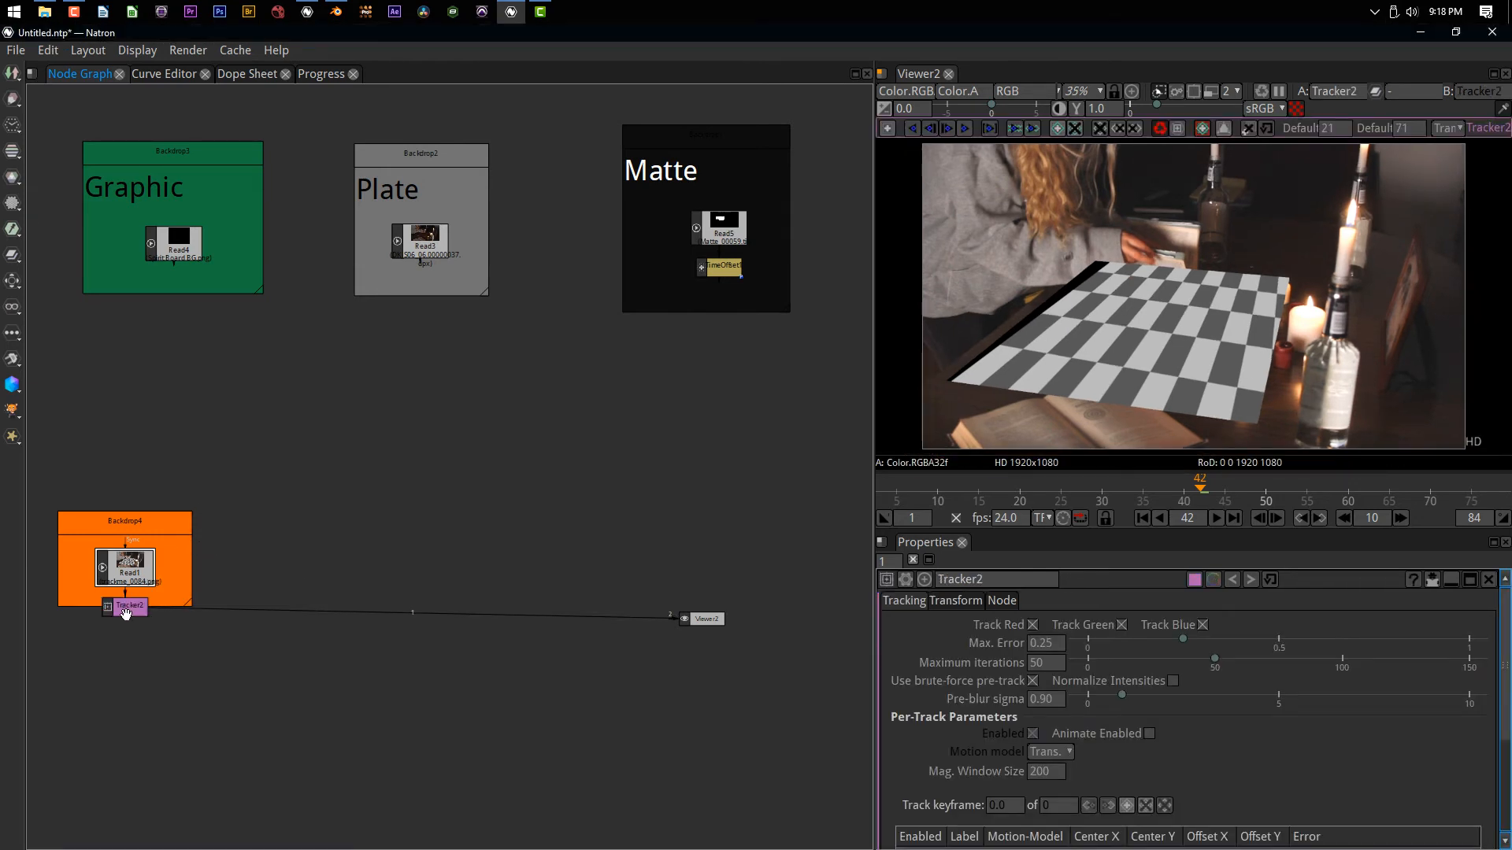
drag(126, 614, 249, 574)
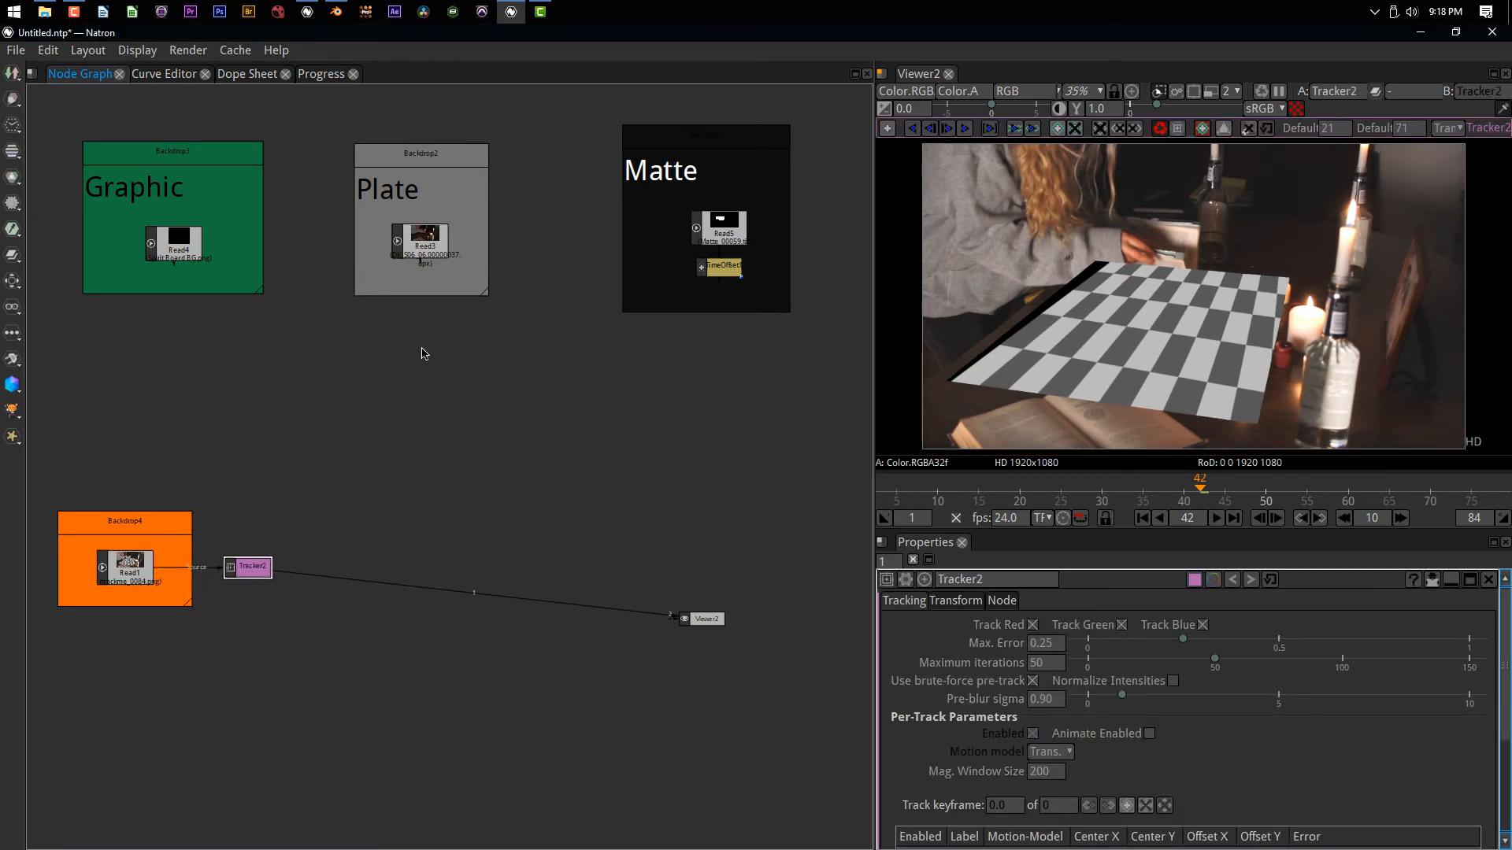
Go to the last frame of the checkerboard render, frame 84
click(1162, 491)
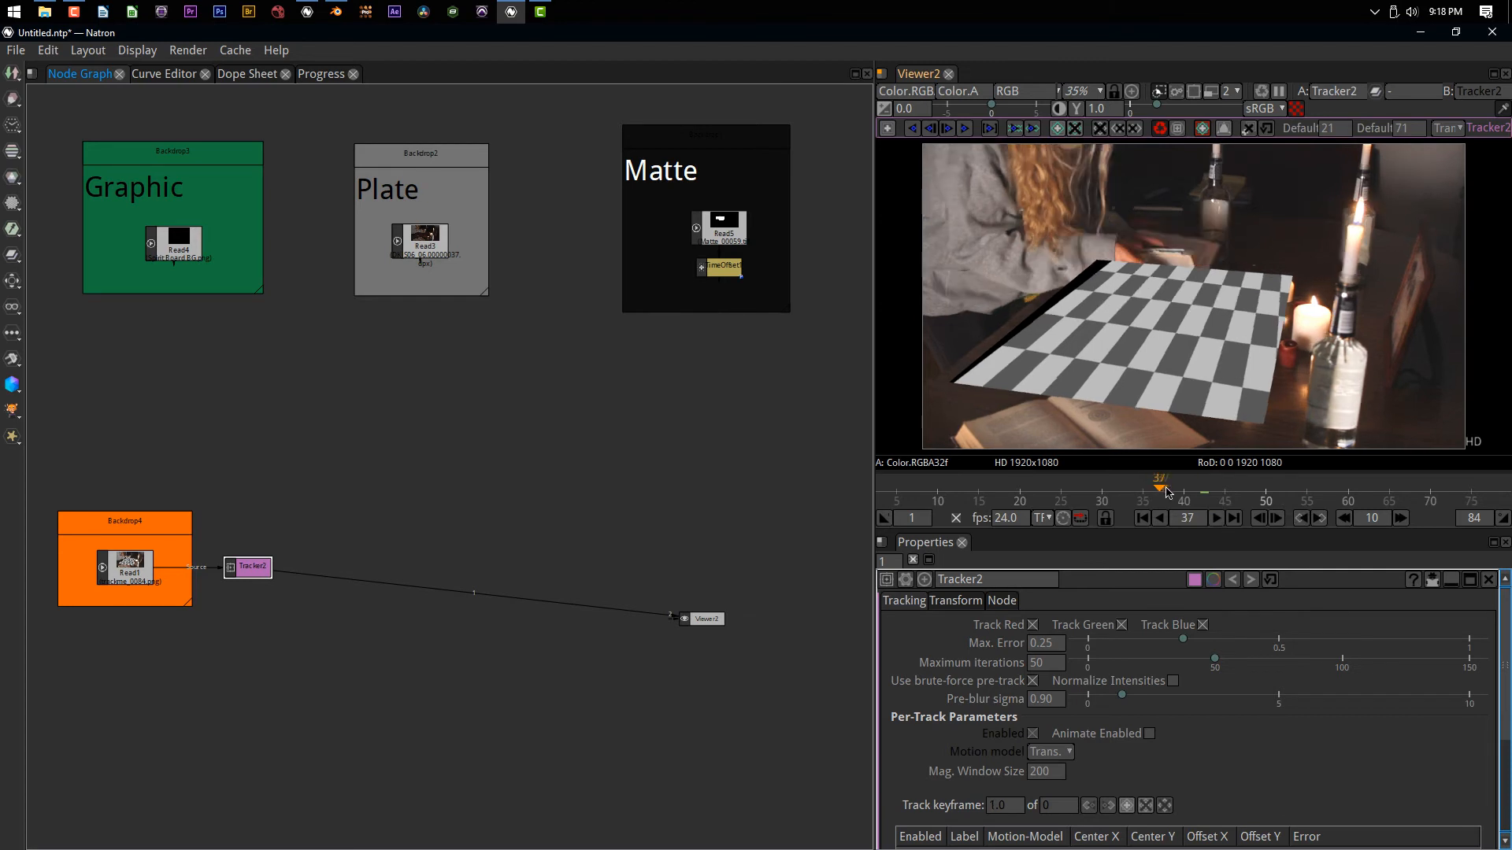
drag(1169, 492, 1495, 492)
scroll(1463, 489, down, 4)
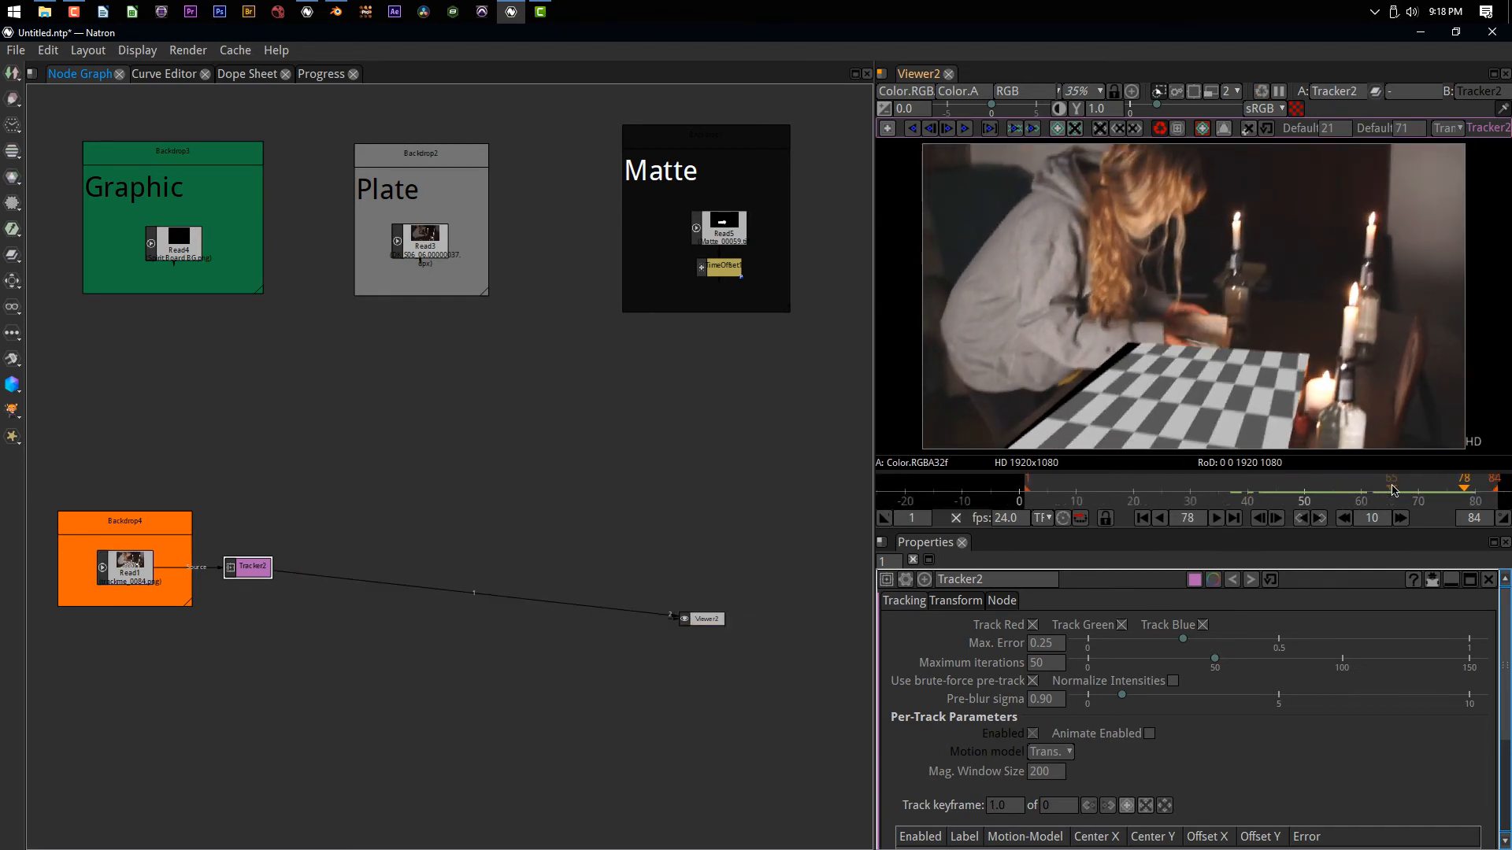
click(1444, 490)
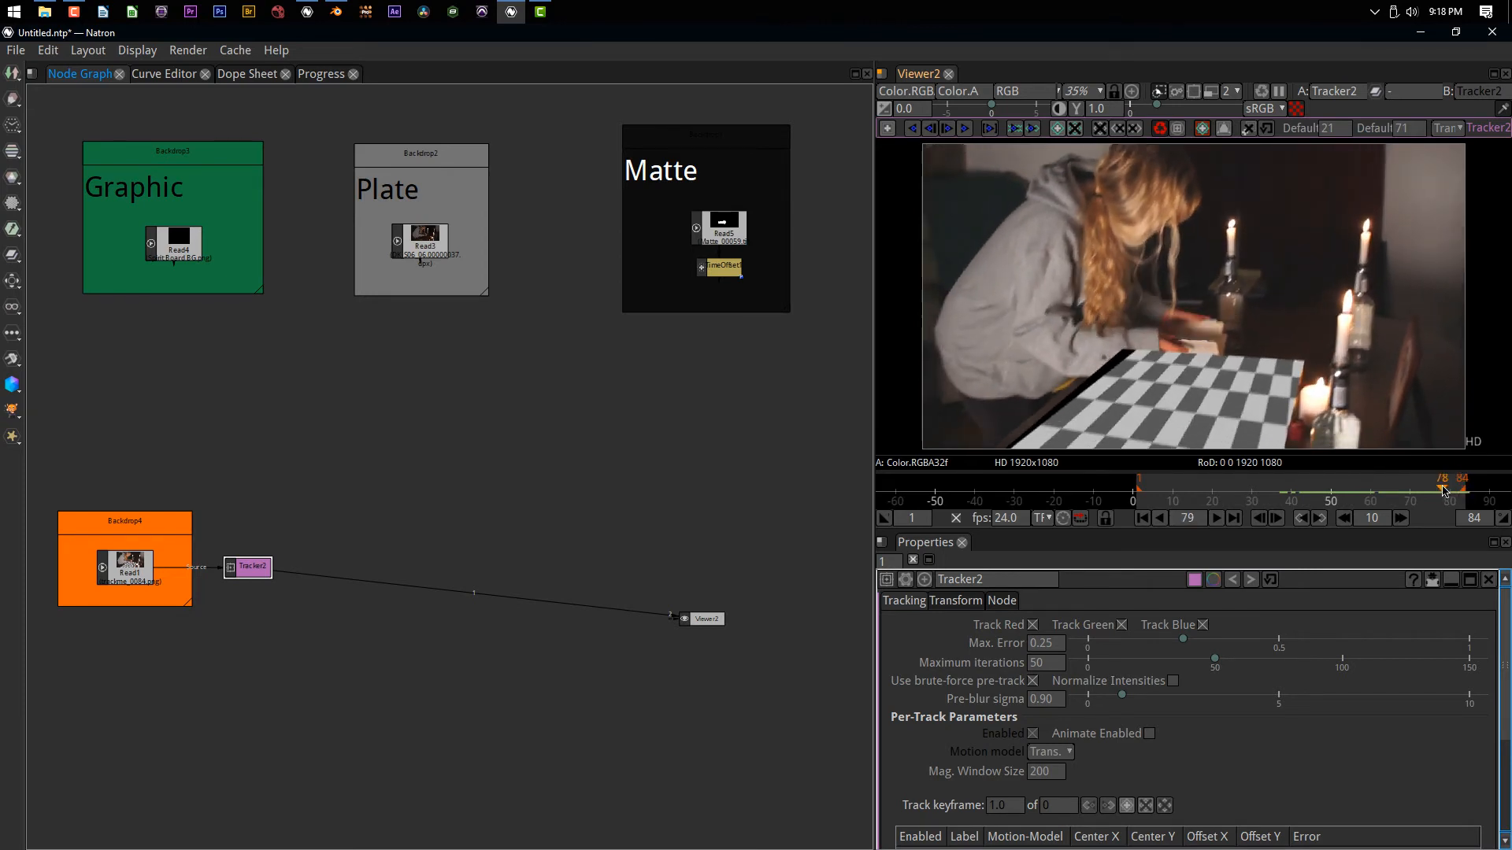
drag(1444, 491, 1467, 491)
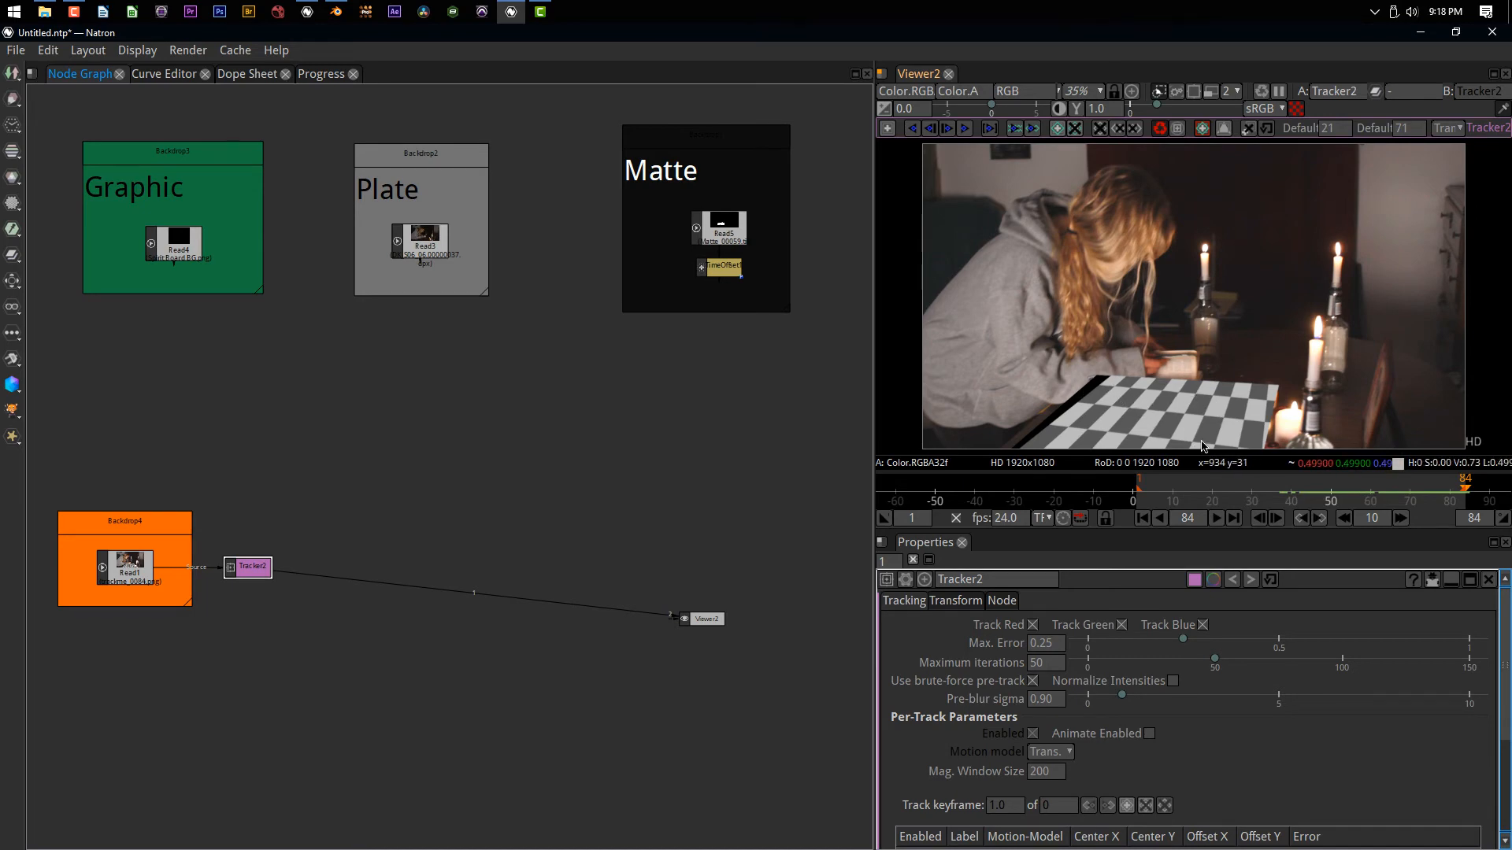
Enlarge the viewer and place nine track points on corners of the checkerboard squares, spread across the visible plane at frame 84
key(space)
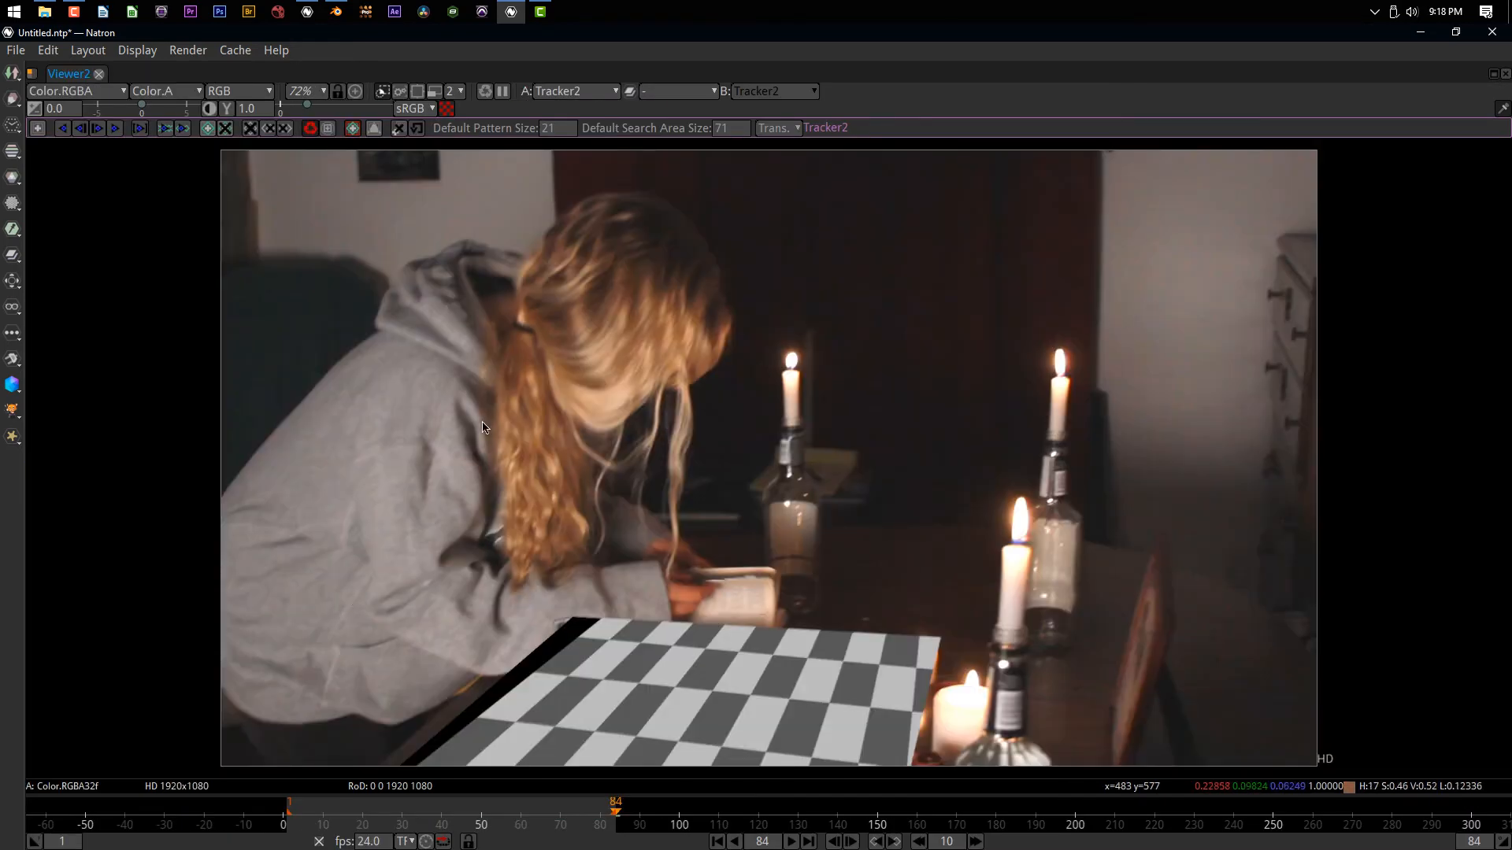
click(38, 128)
click(607, 640)
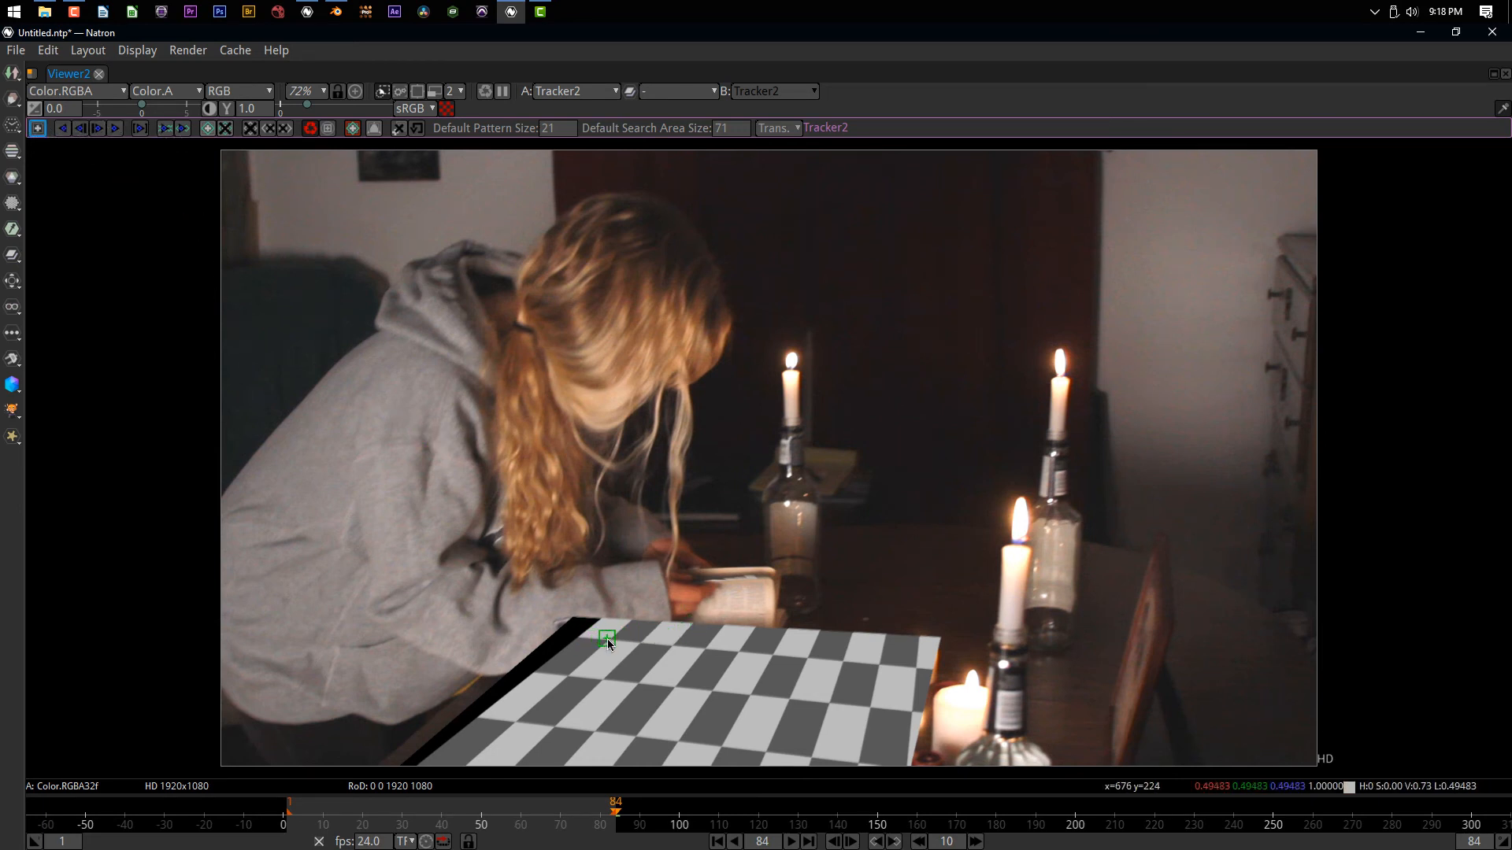
click(609, 639)
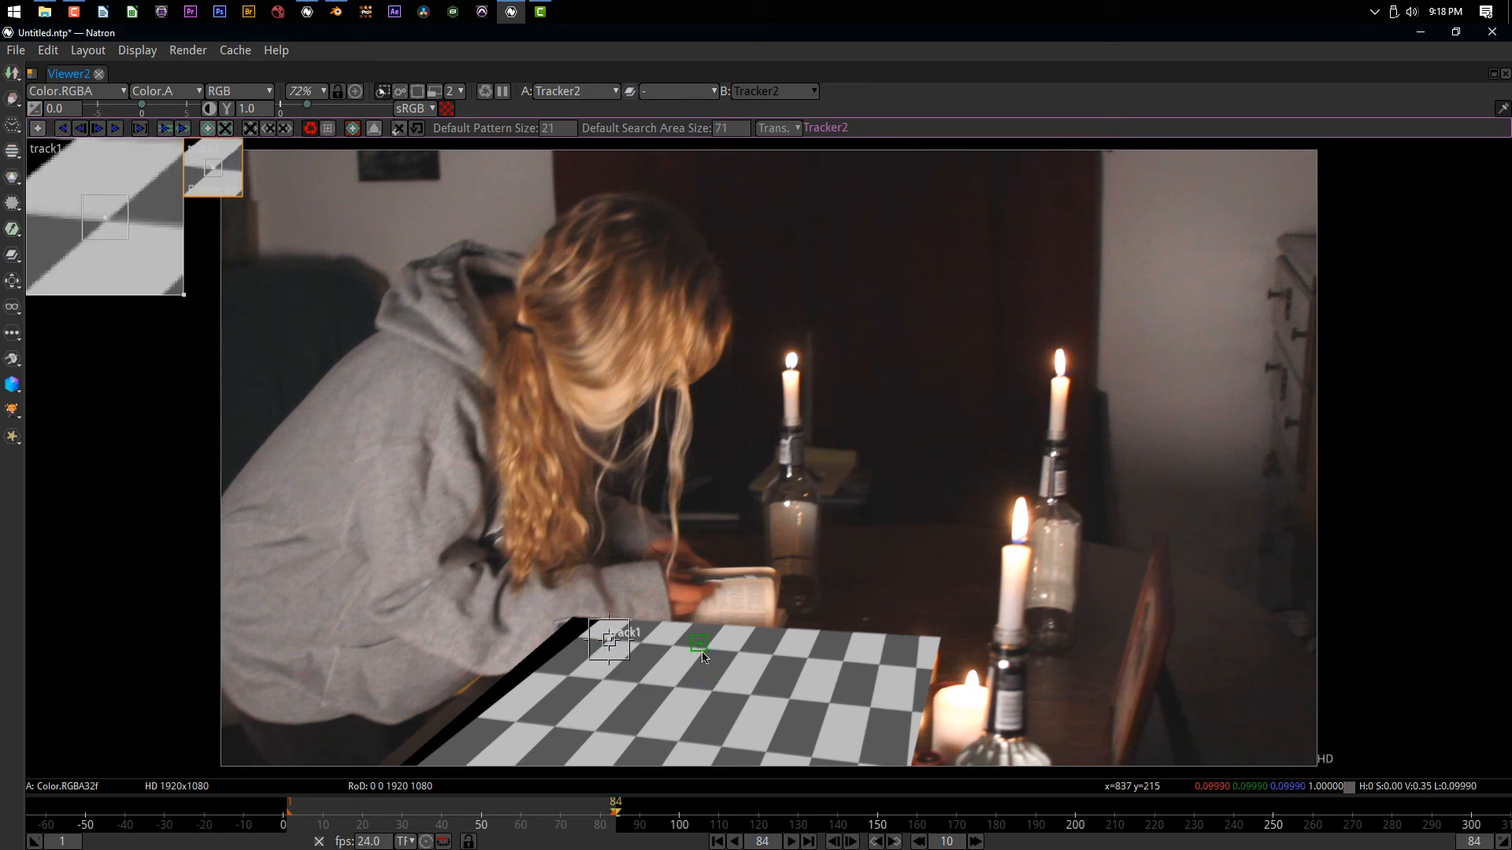
click(705, 649)
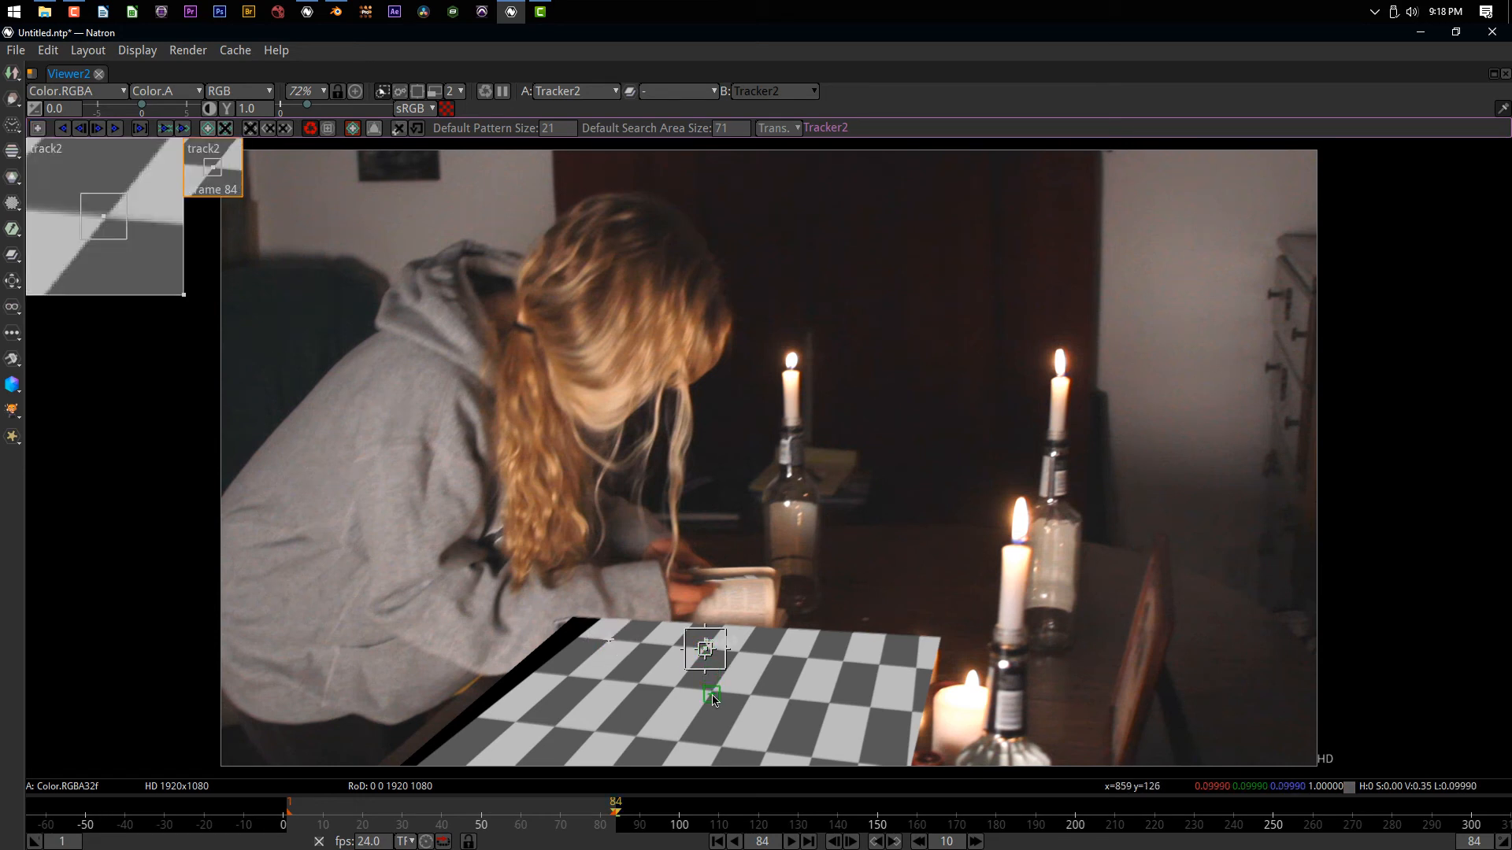
click(806, 658)
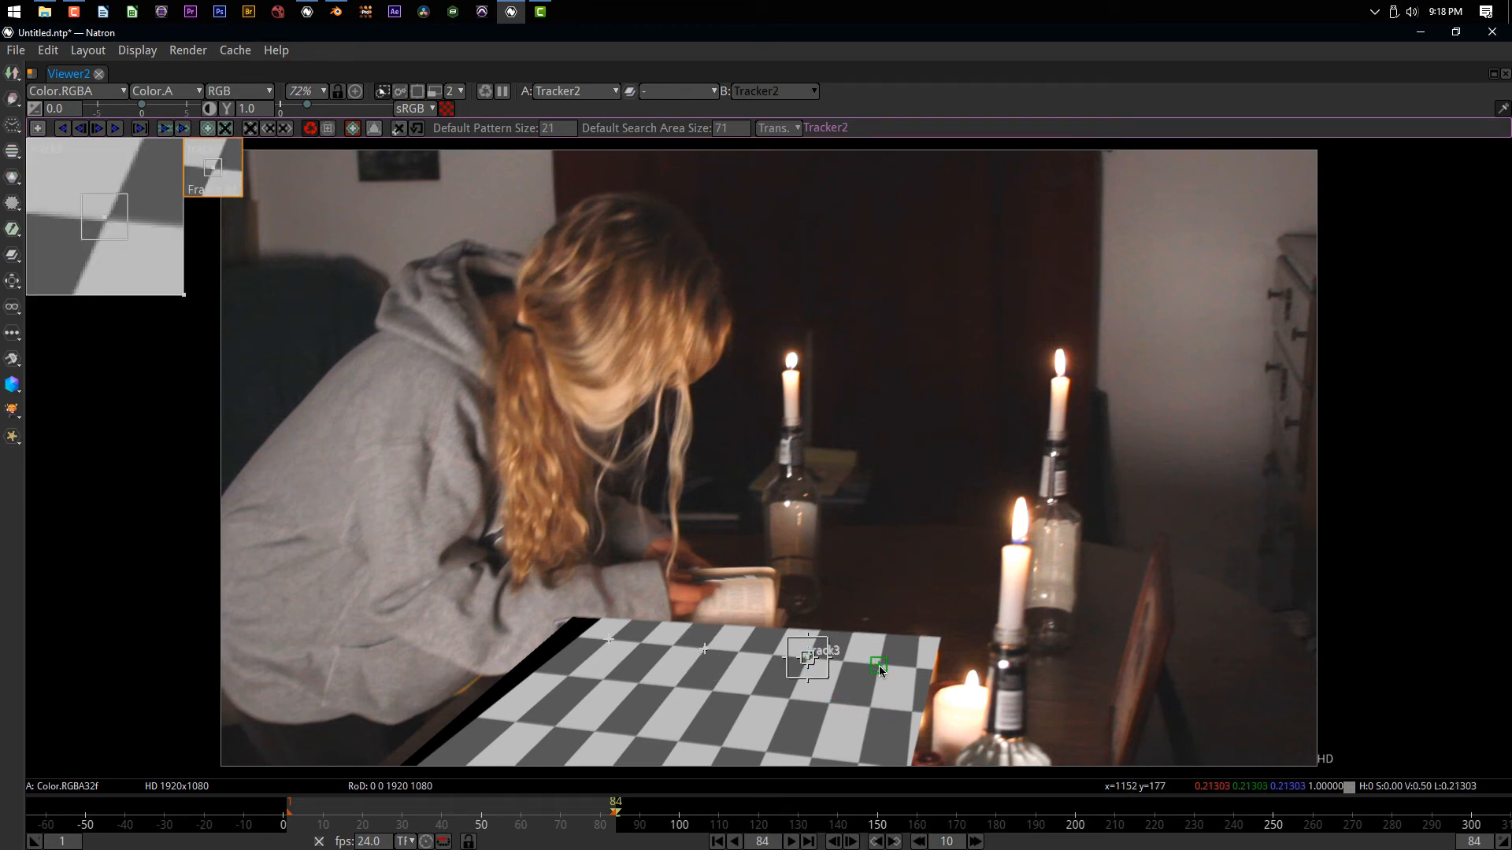
click(878, 665)
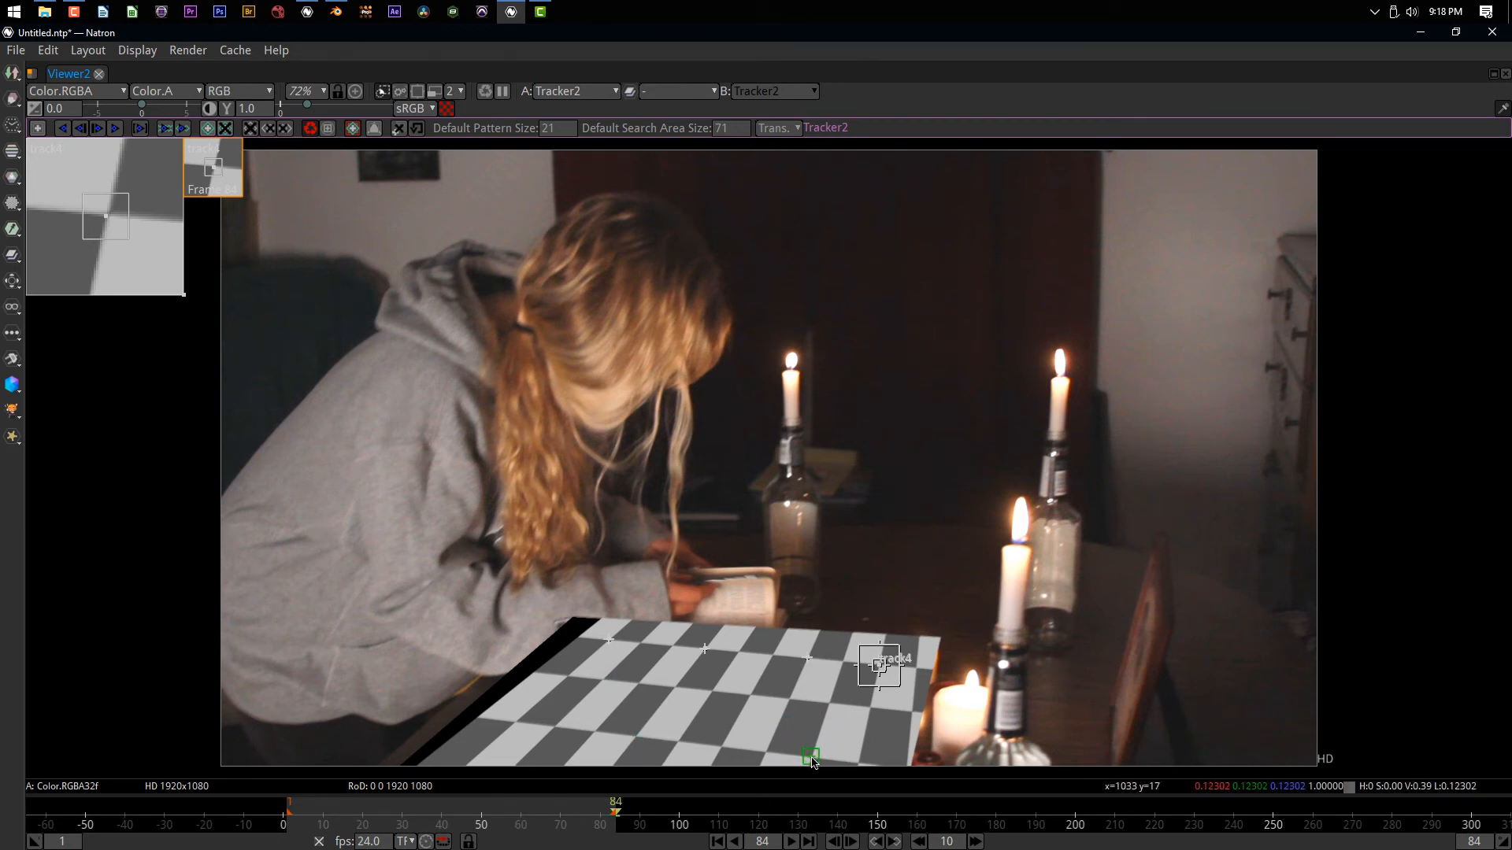
click(767, 756)
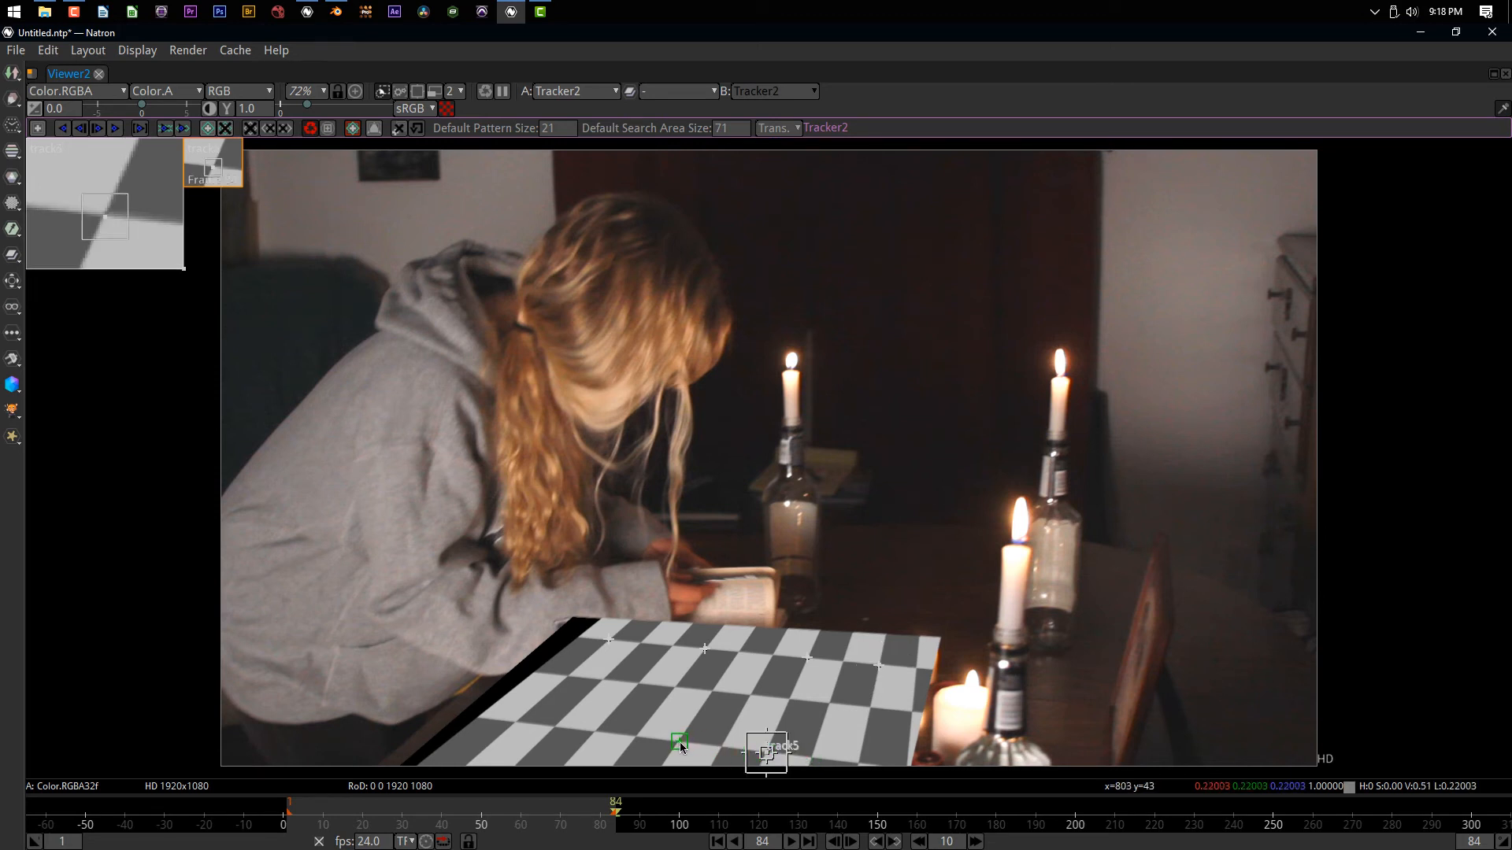
click(679, 742)
click(676, 691)
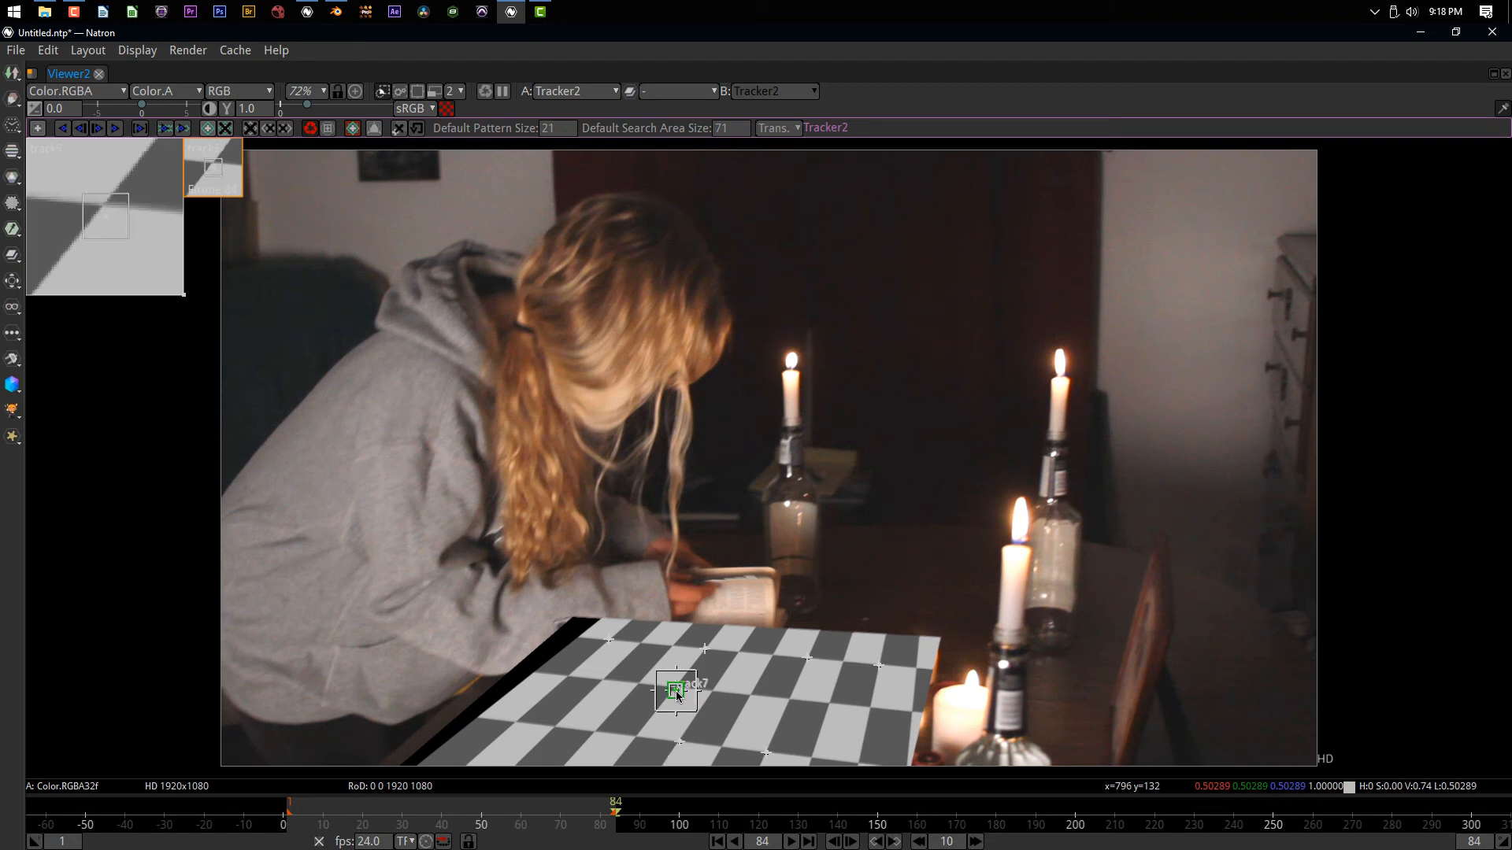
click(604, 681)
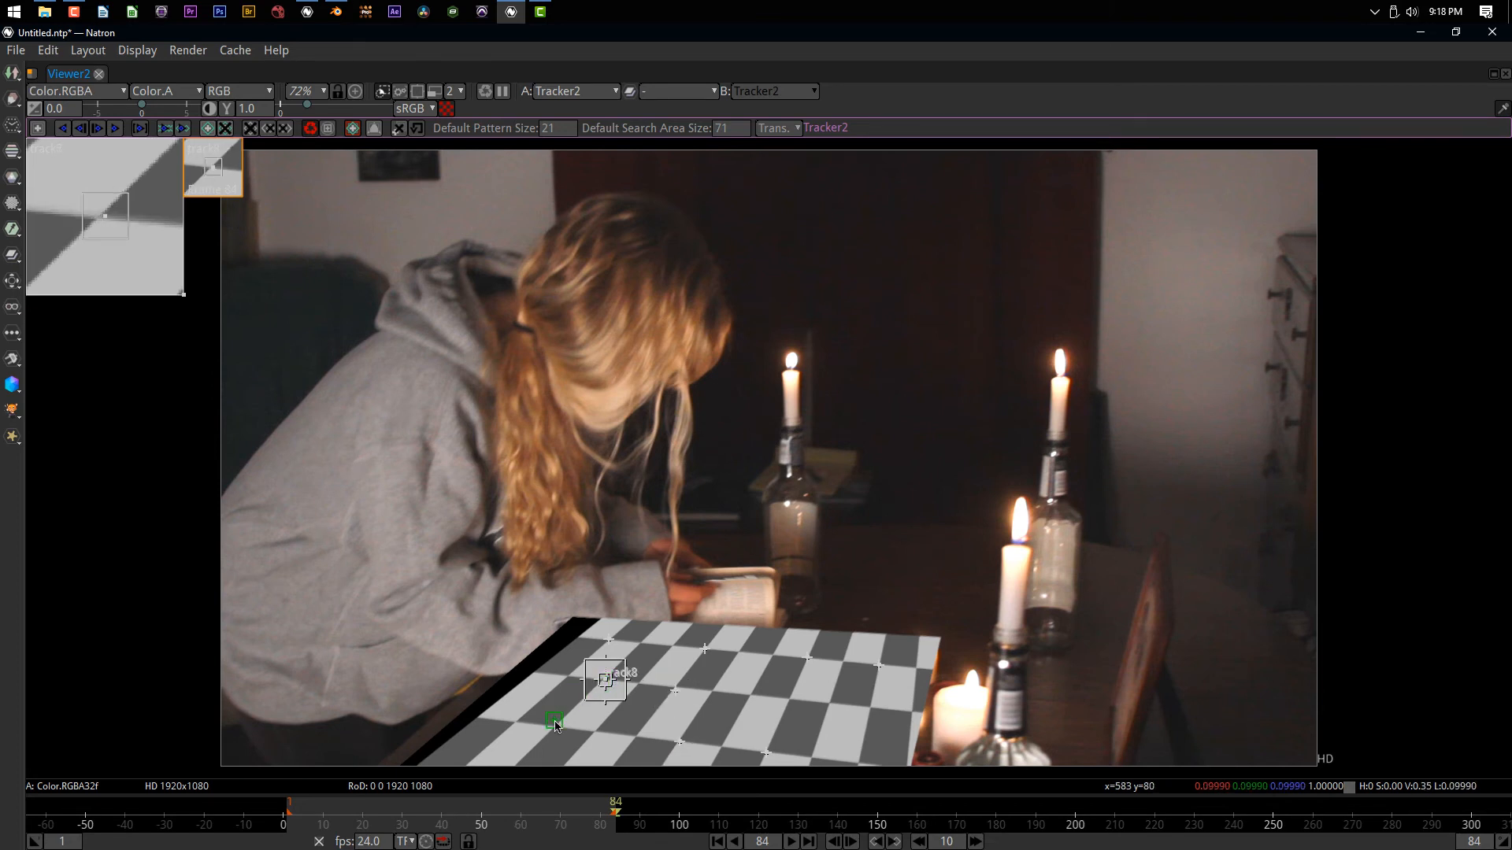
click(554, 727)
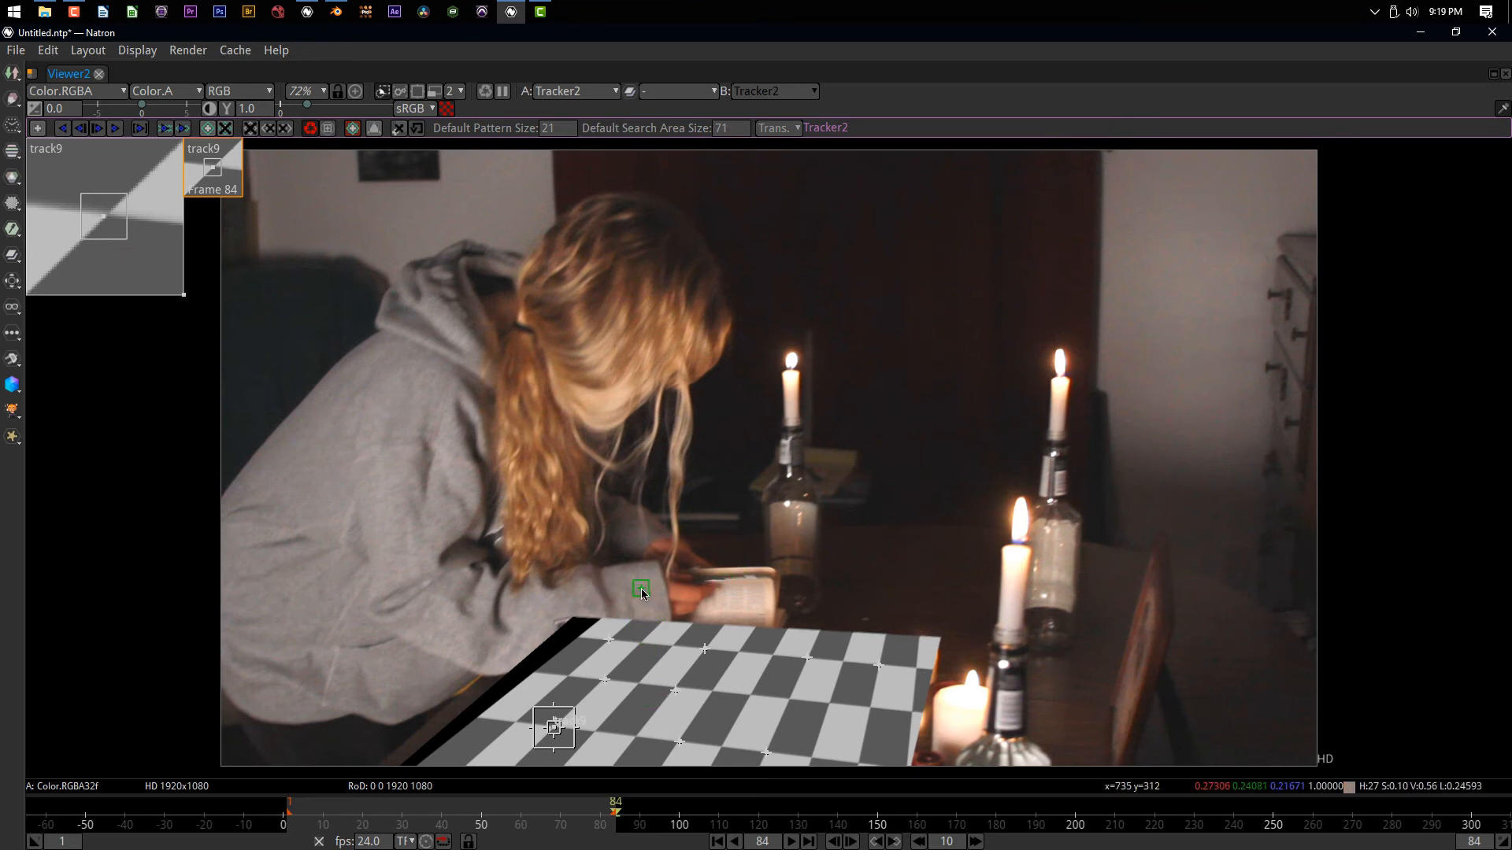
Place a tenth track point on the woman's sleeve, return to the normal layout and remove track10 from the track list
click(641, 590)
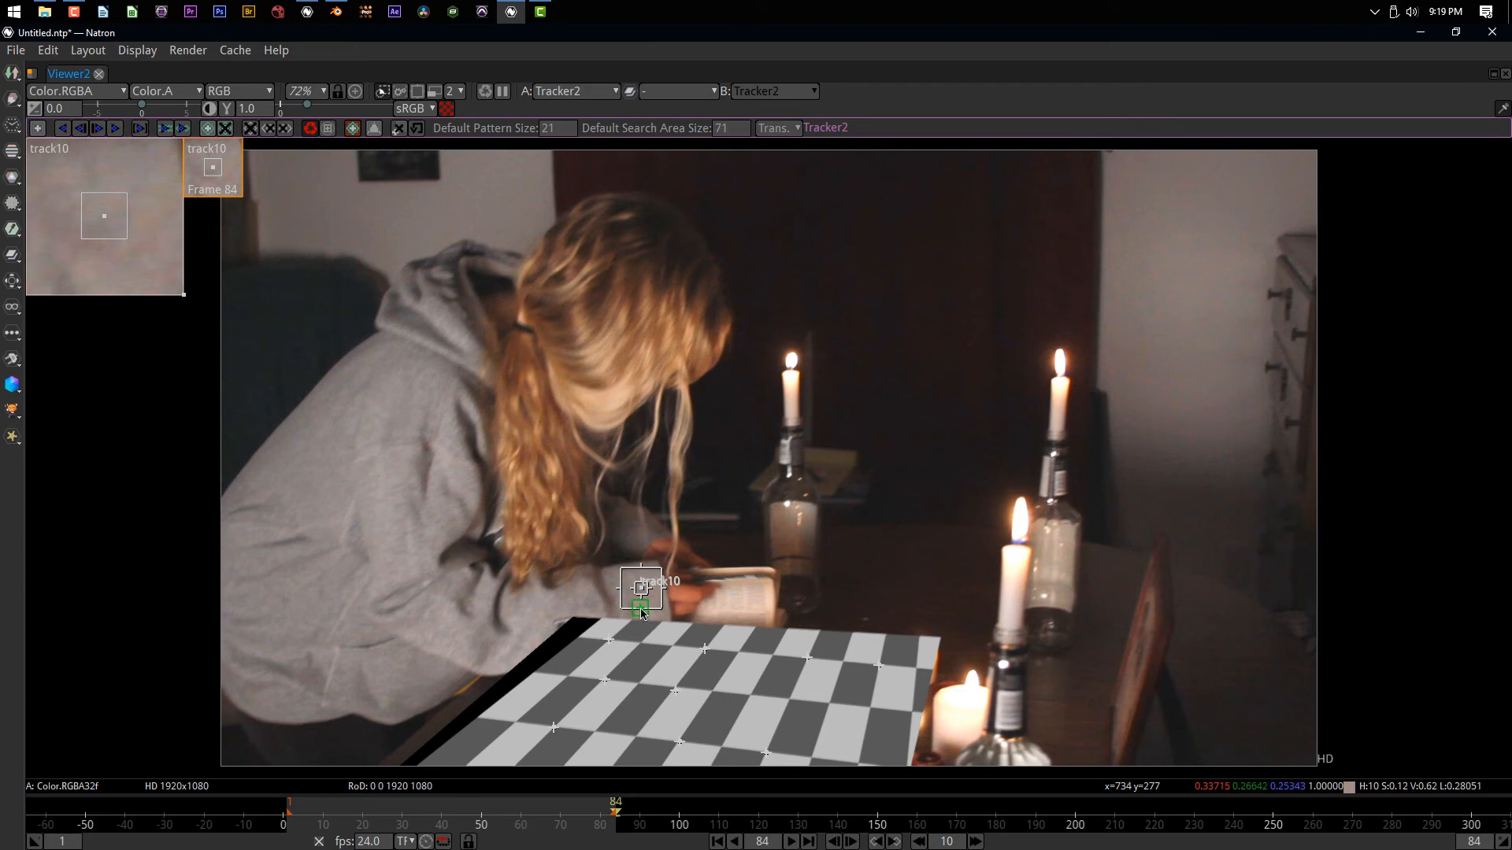
key(space)
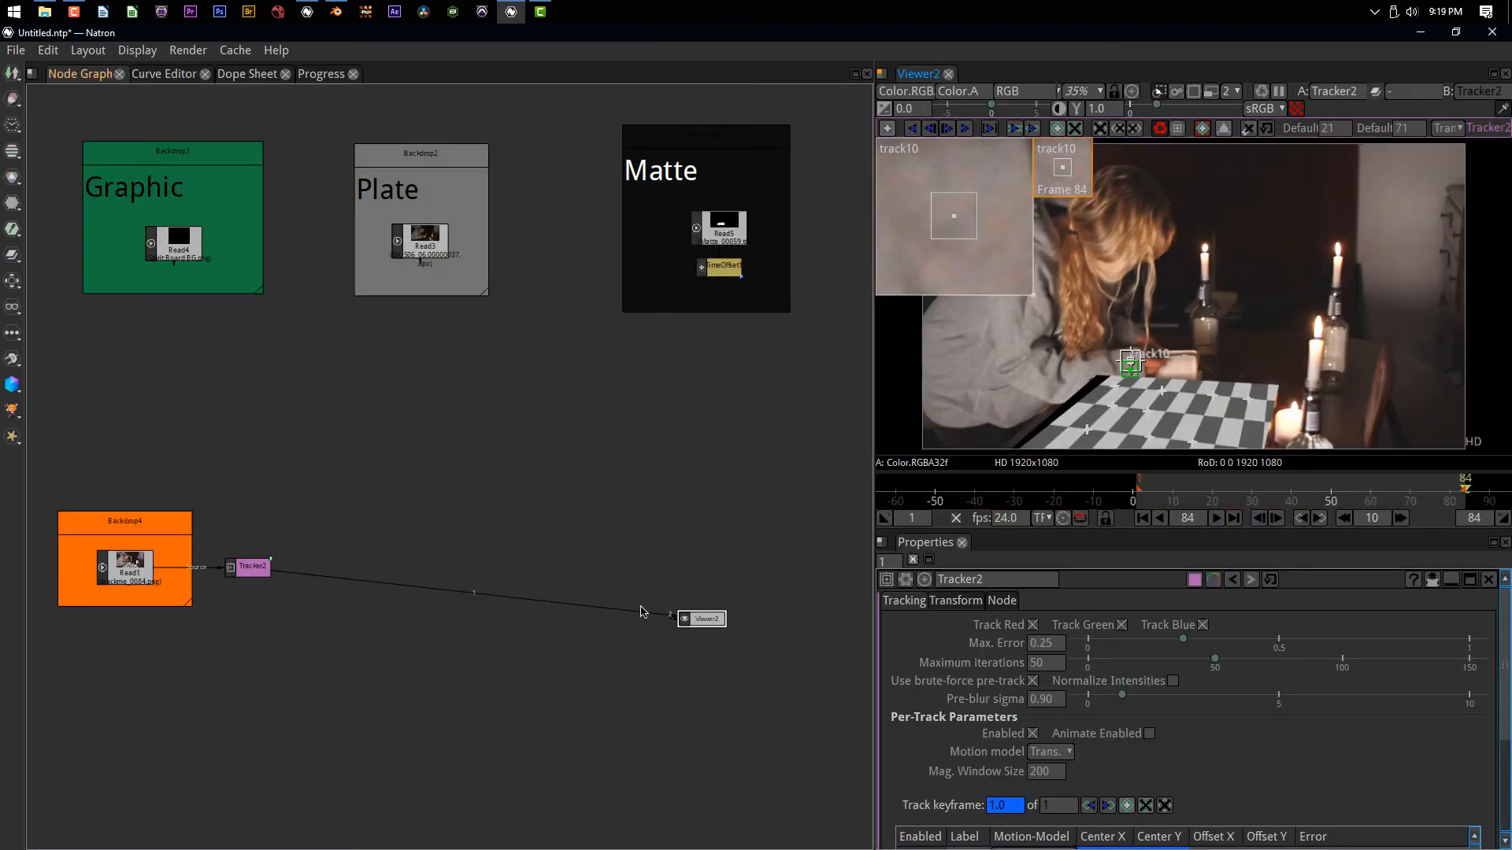
scroll(1033, 730, down, 3)
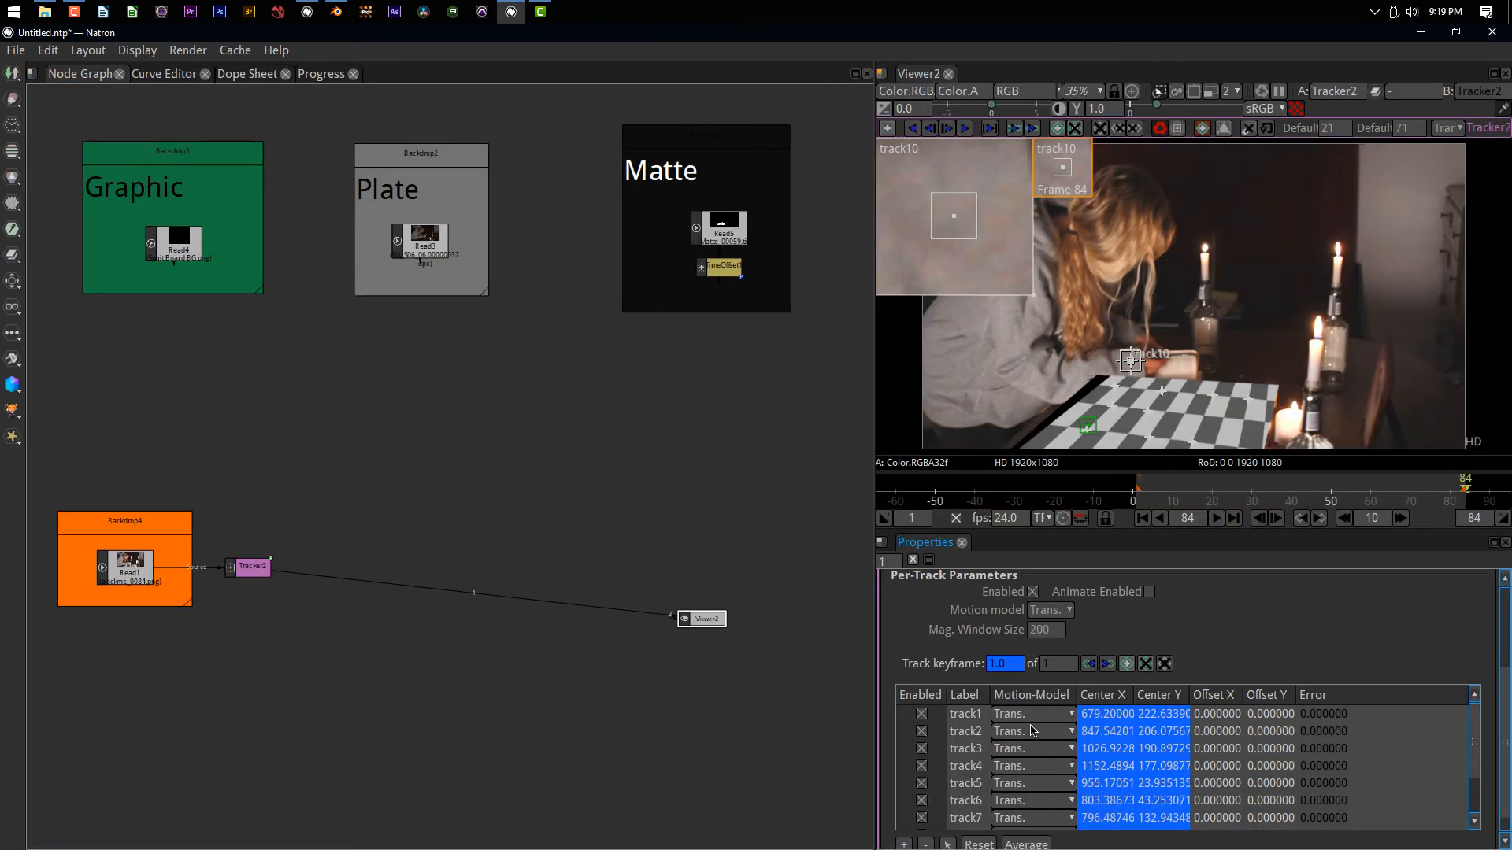
scroll(962, 814, down, 2)
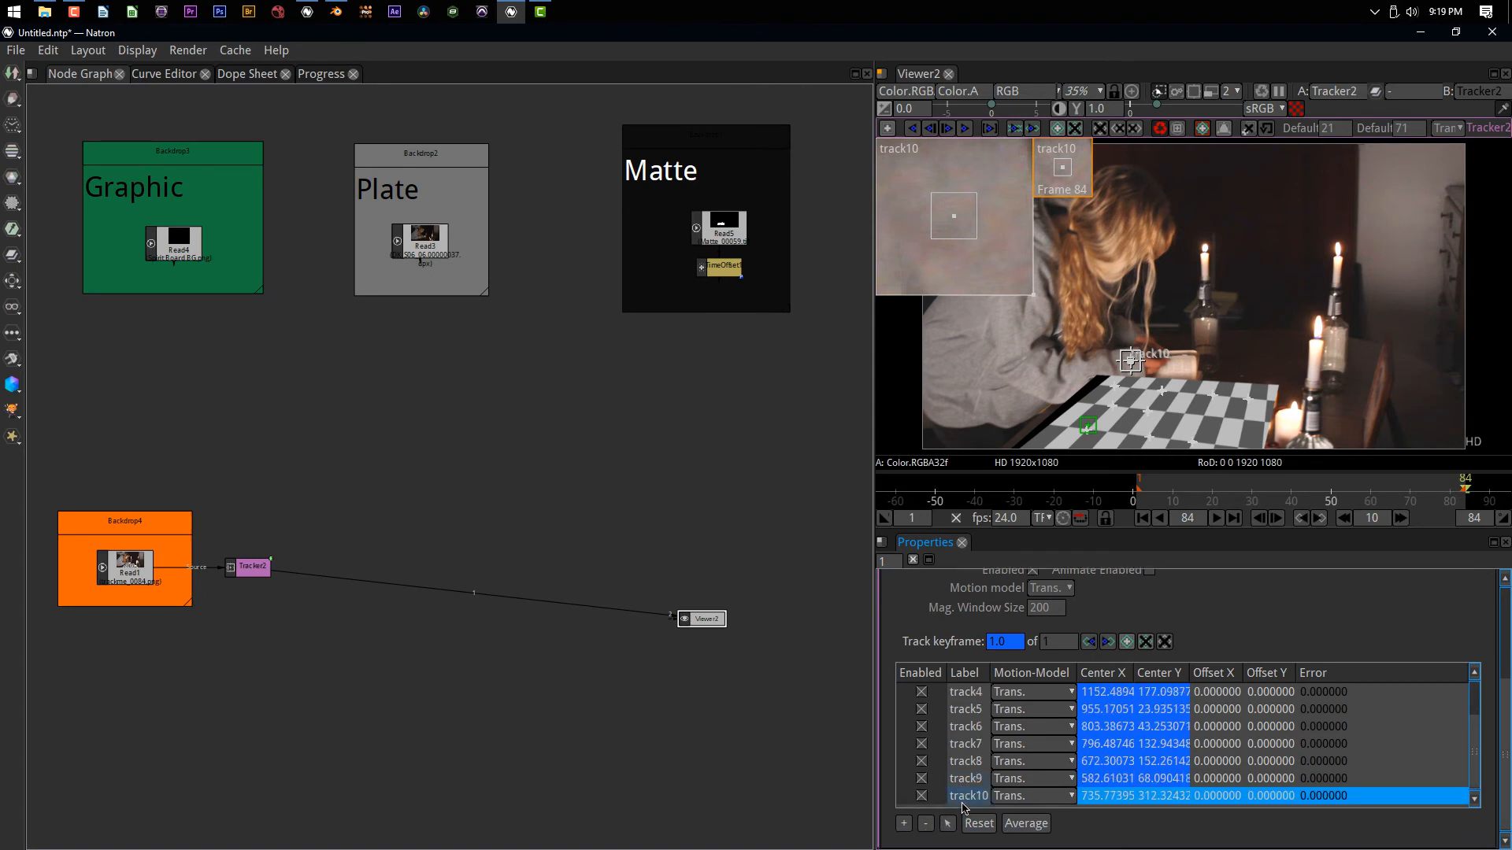
double_click(962, 800)
click(926, 824)
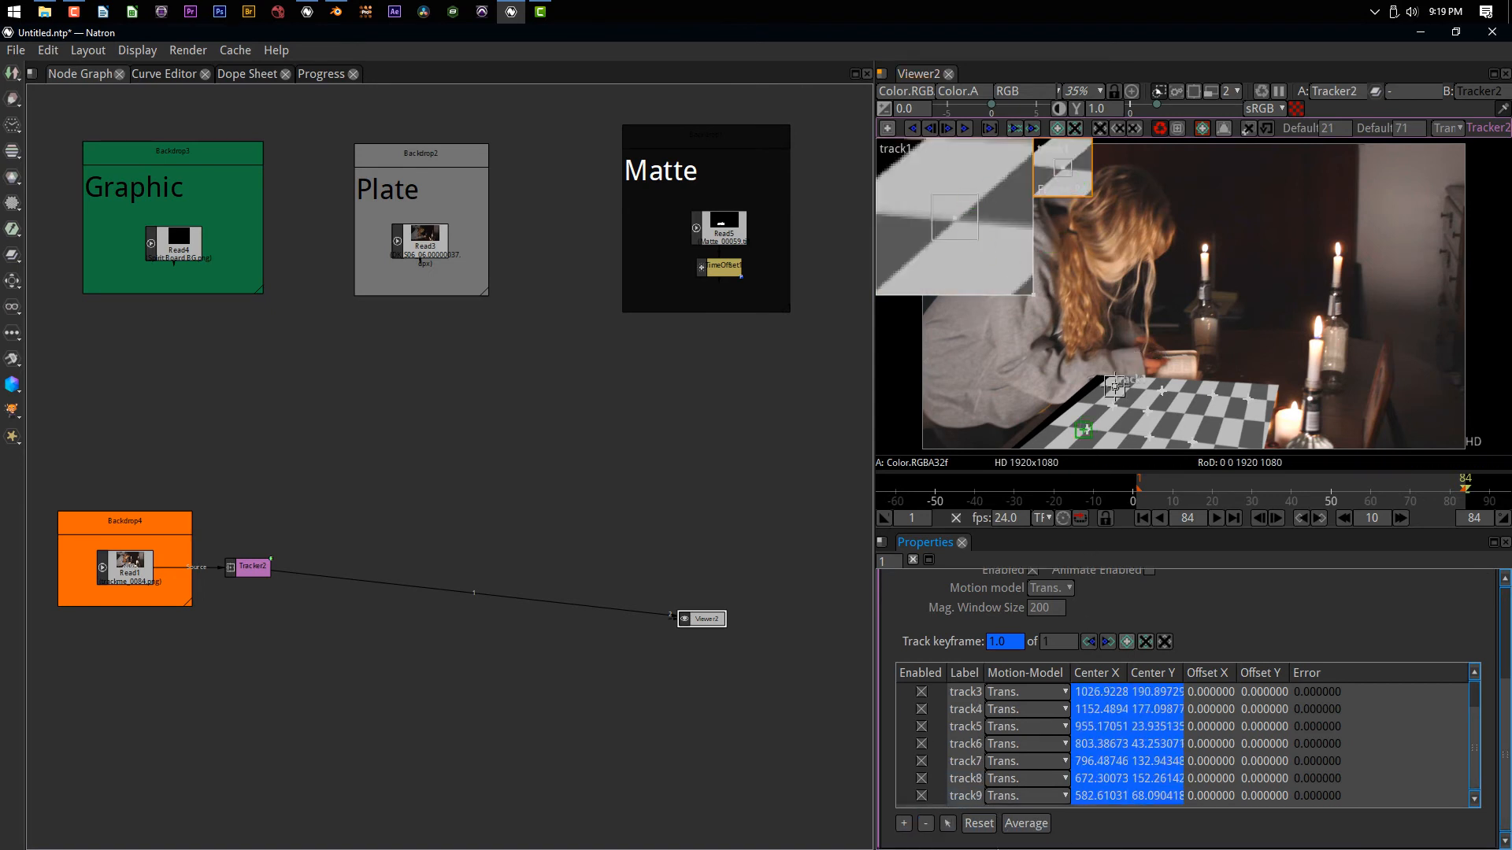
Select all tracks from track1 to track9 and track them backward from frame 84 to frame 1
scroll(939, 733, up, 4)
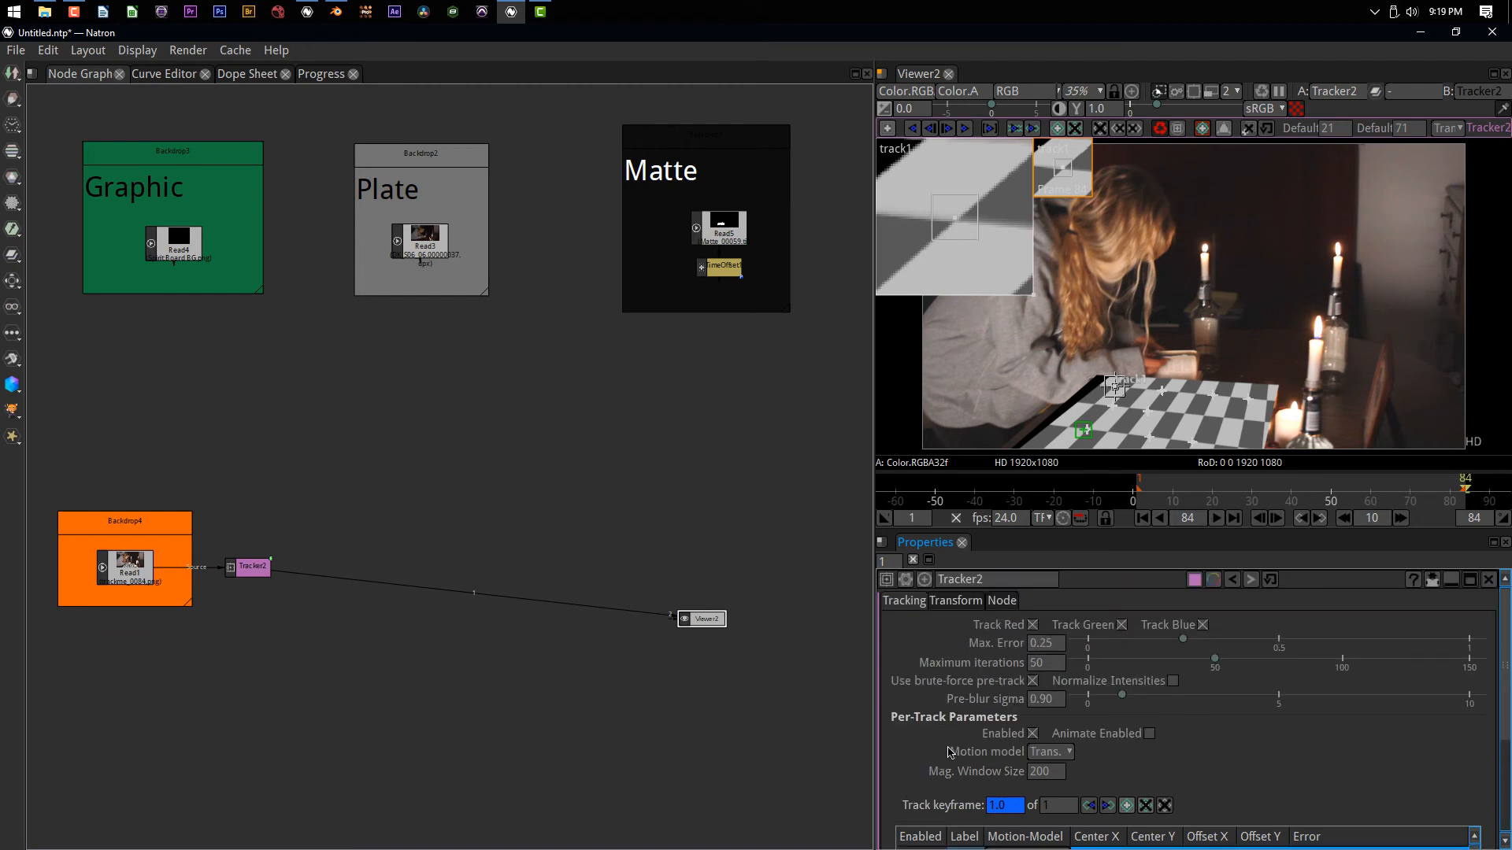
scroll(948, 749, down, 4)
click(959, 796)
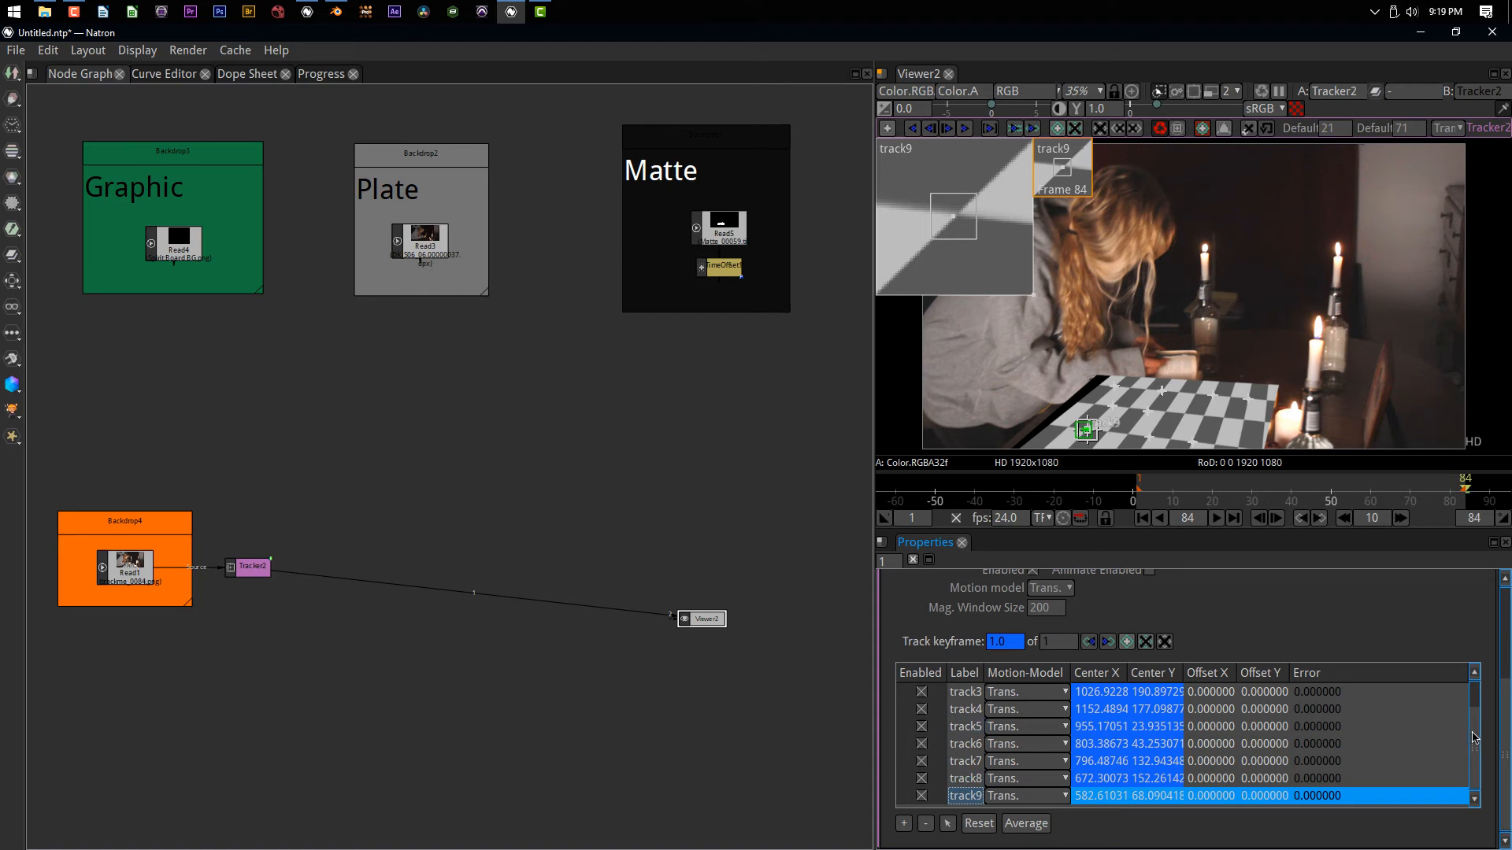
scroll(1475, 738, up, 1)
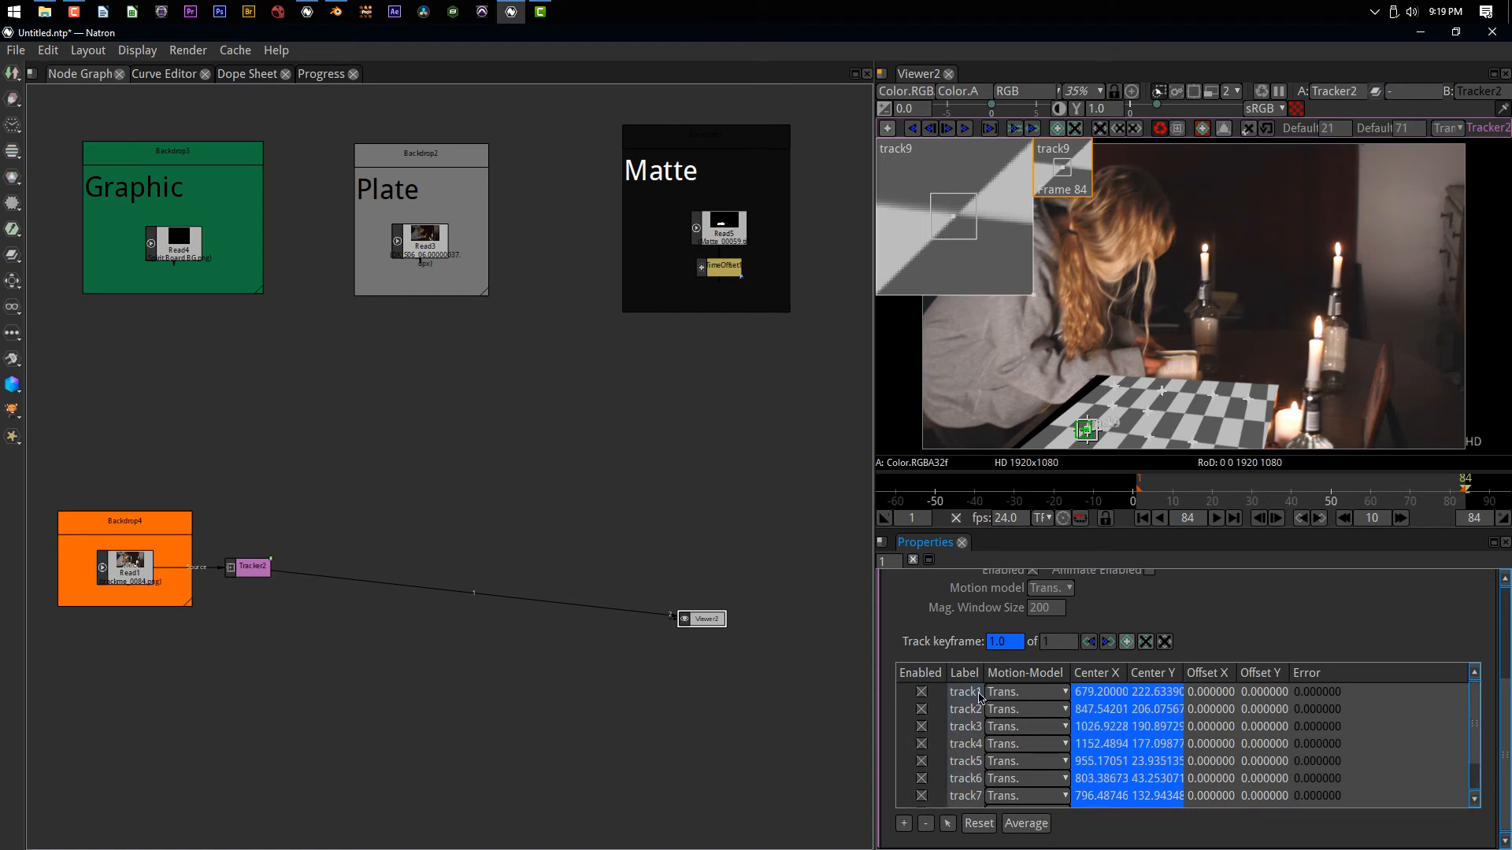
shift+click(977, 696)
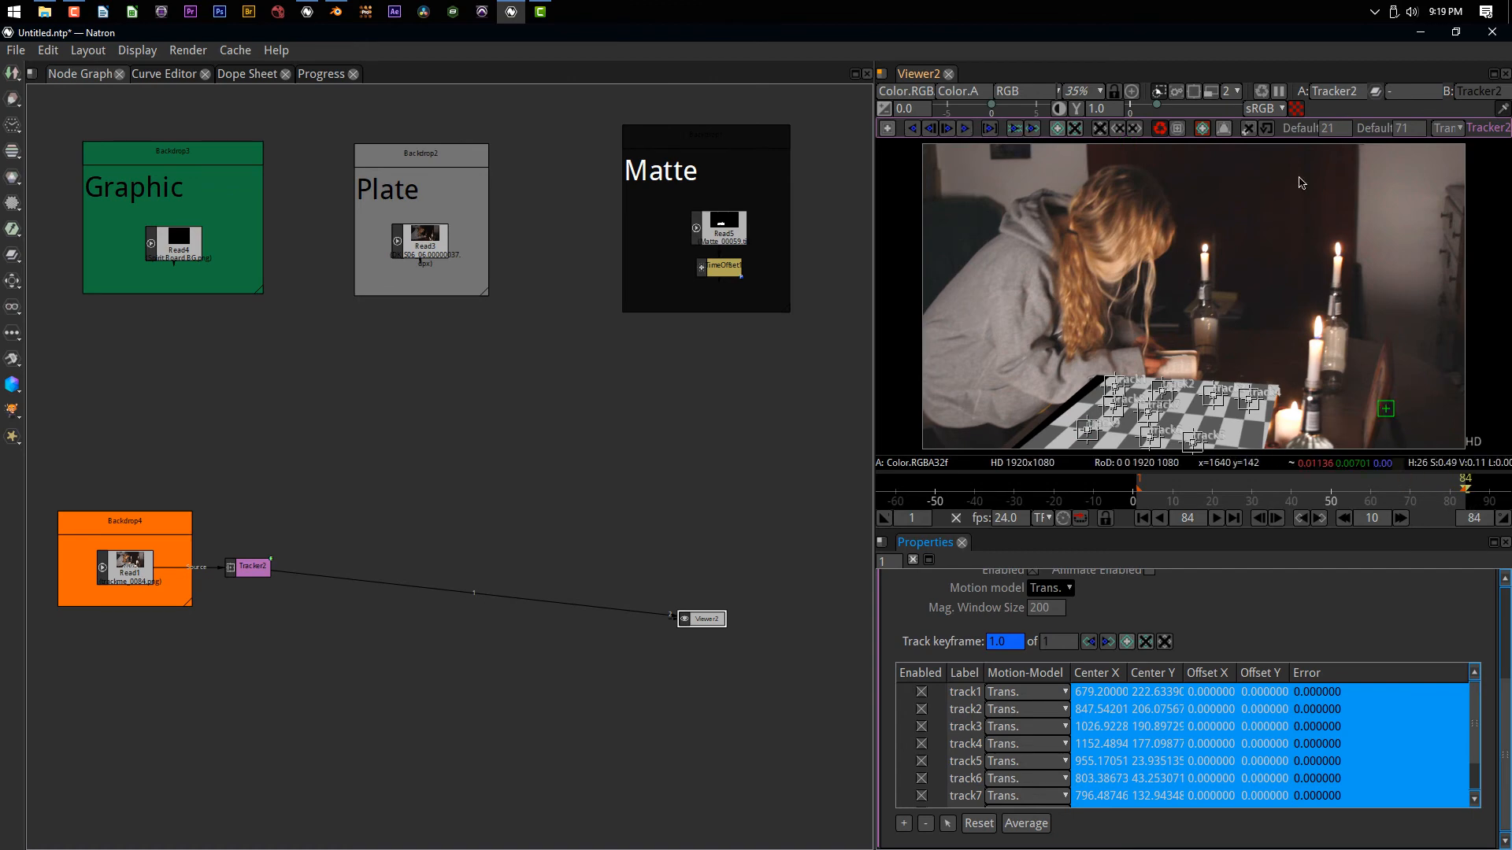
click(911, 129)
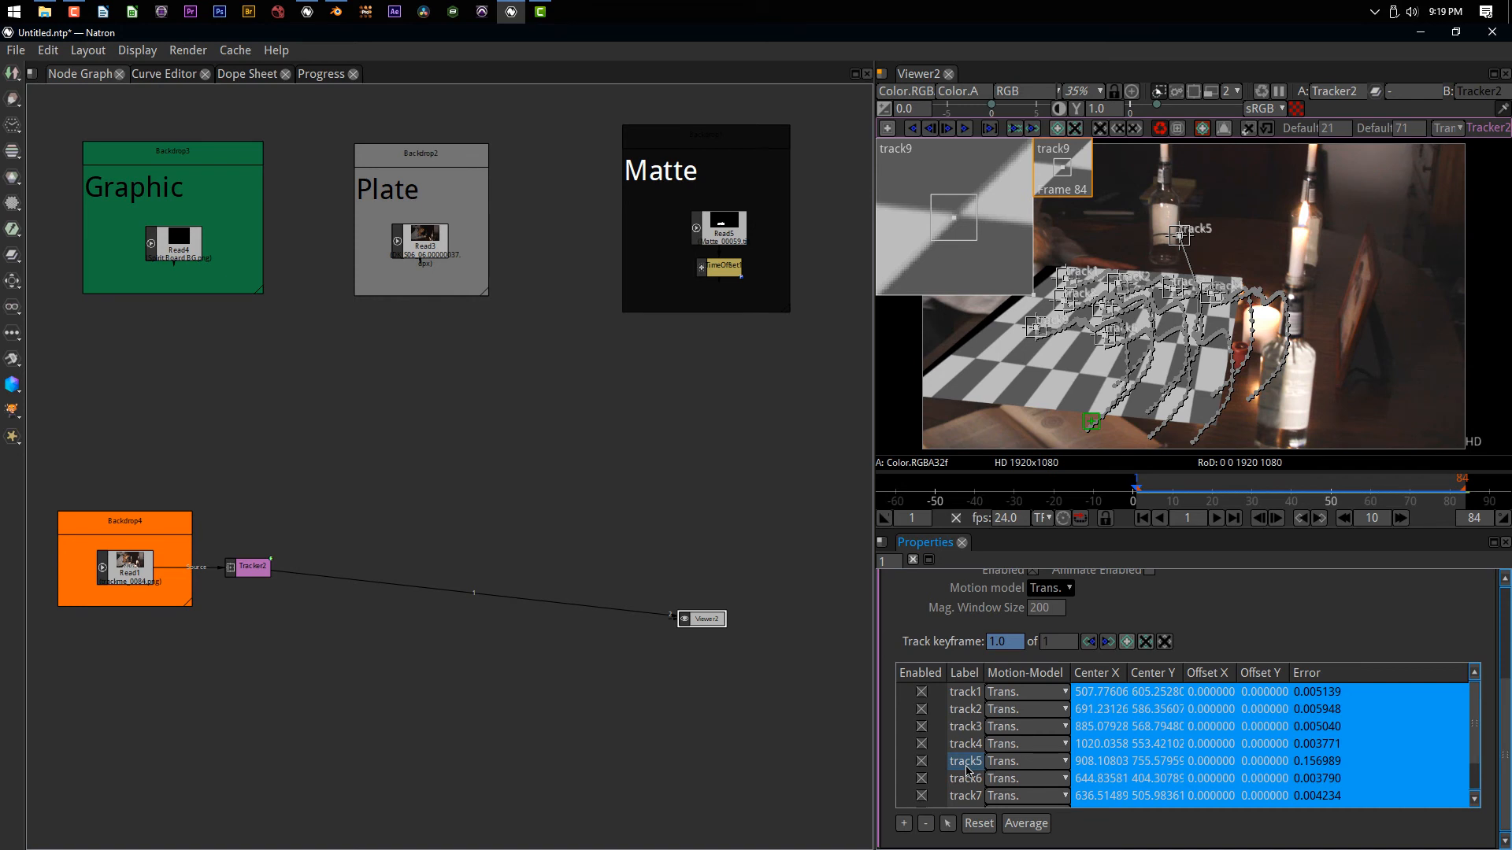
Remove track5 from the tracker and select the tracks from track1 through track8
click(967, 762)
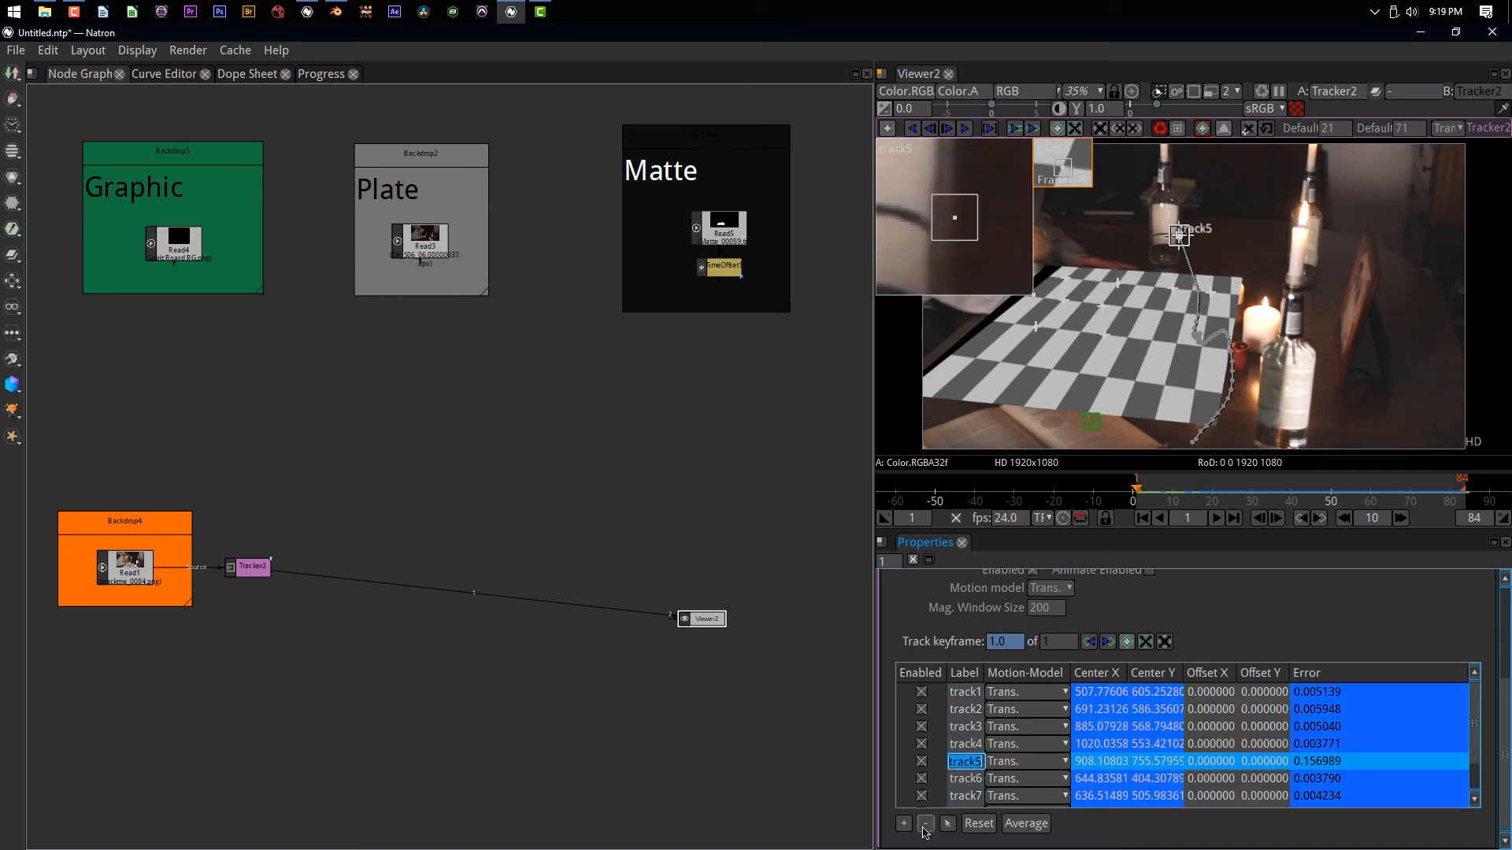
click(926, 823)
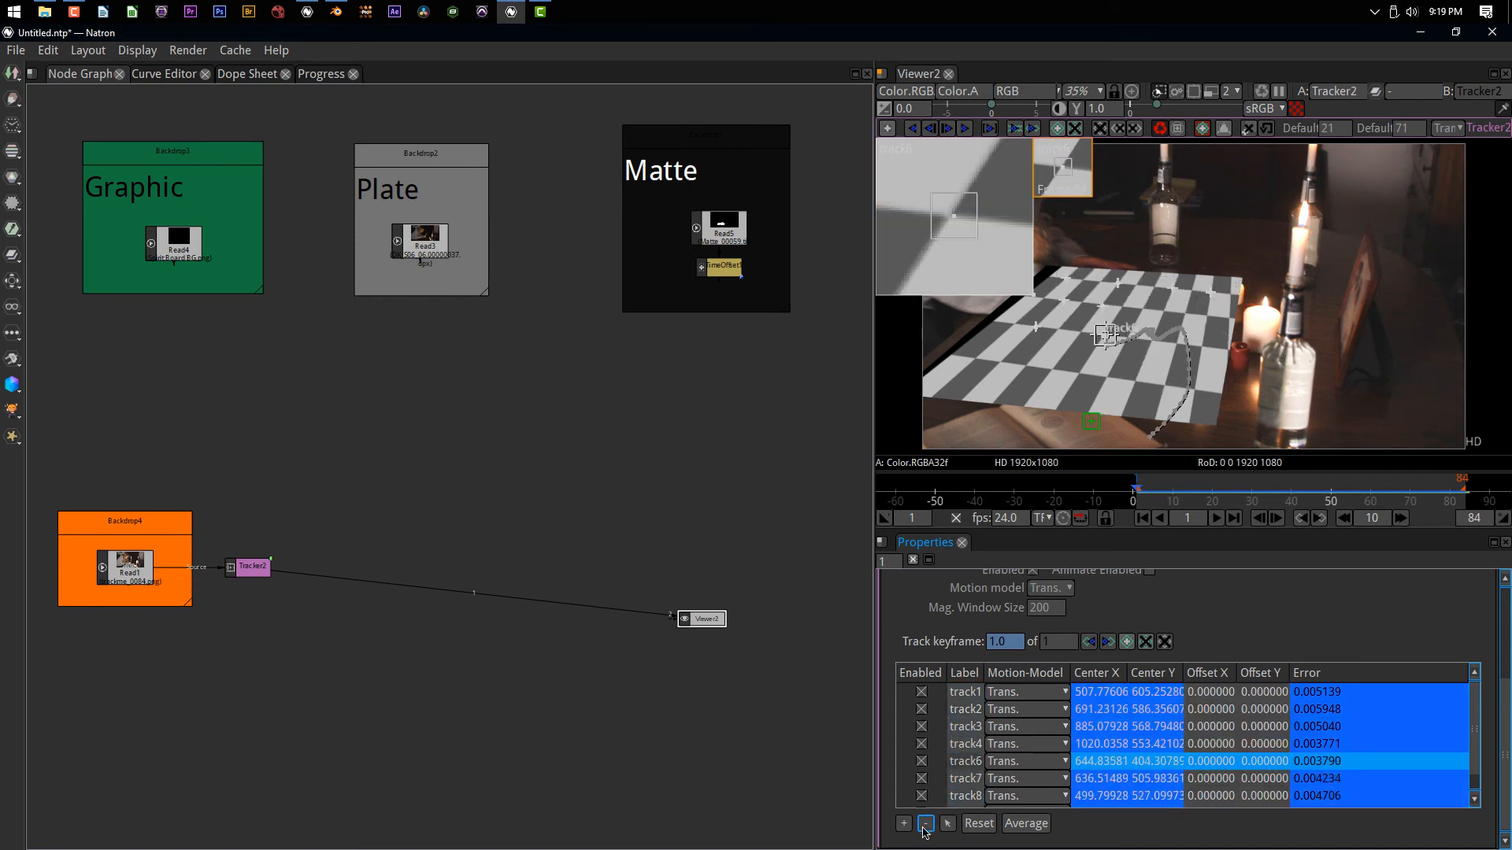
click(965, 692)
shift+click(966, 796)
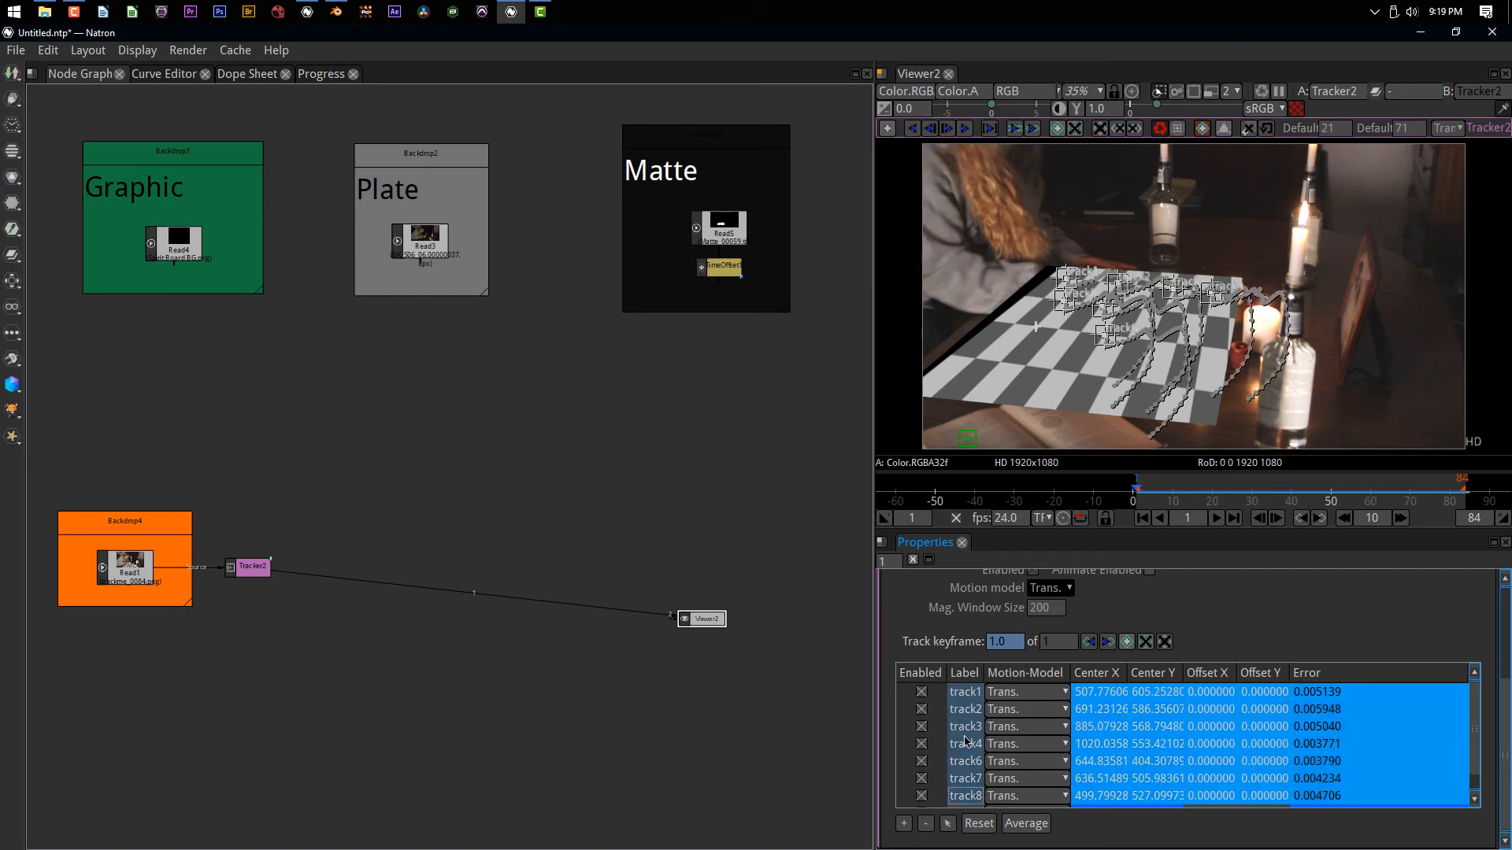
Scrub through the timeline to check how the track points follow the checkerboard, and return to frame 1
drag(1154, 492, 1323, 488)
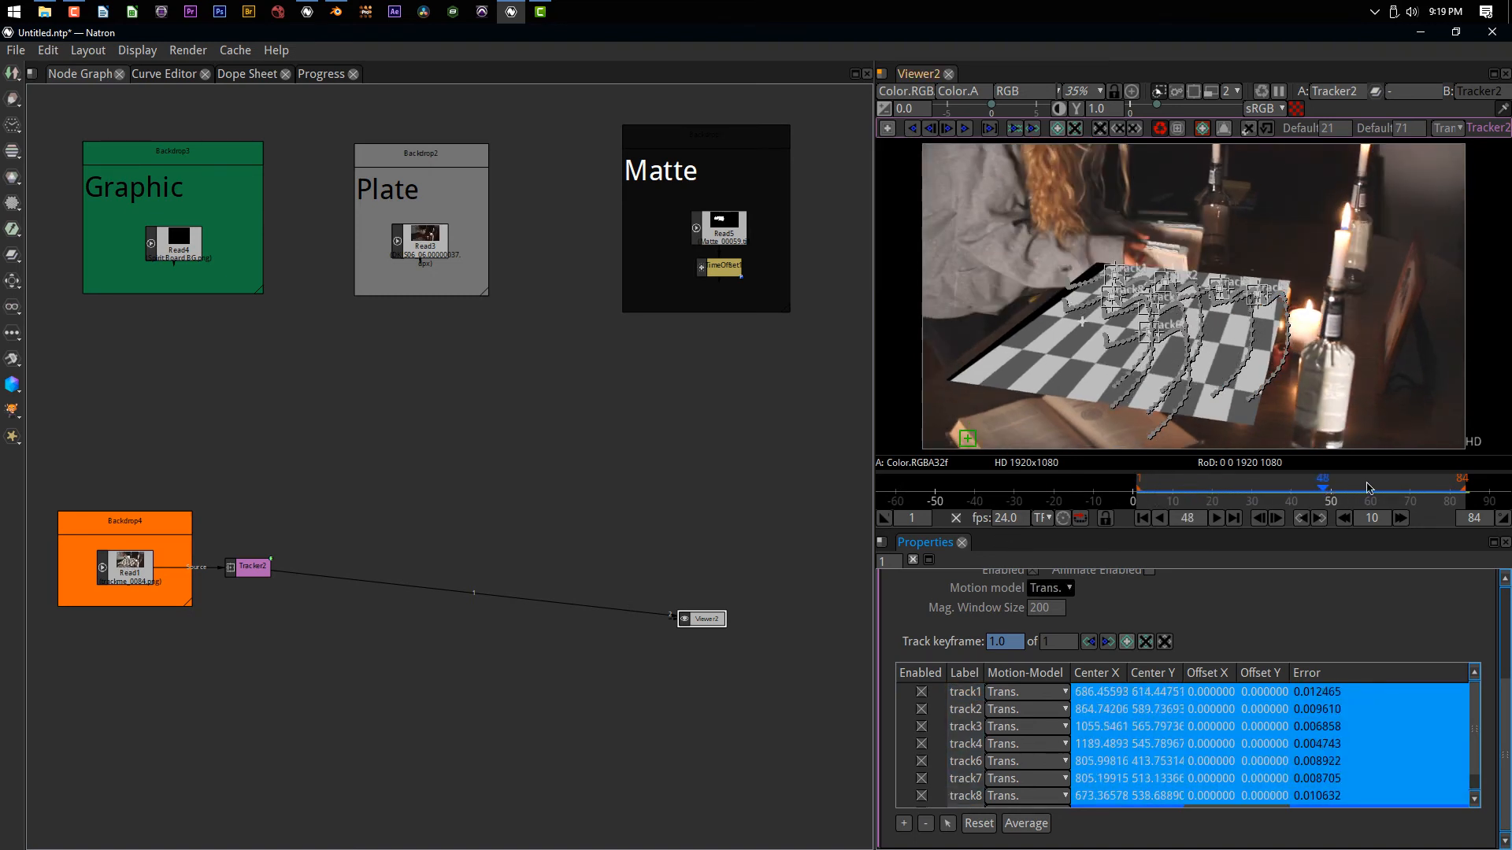
click(1426, 485)
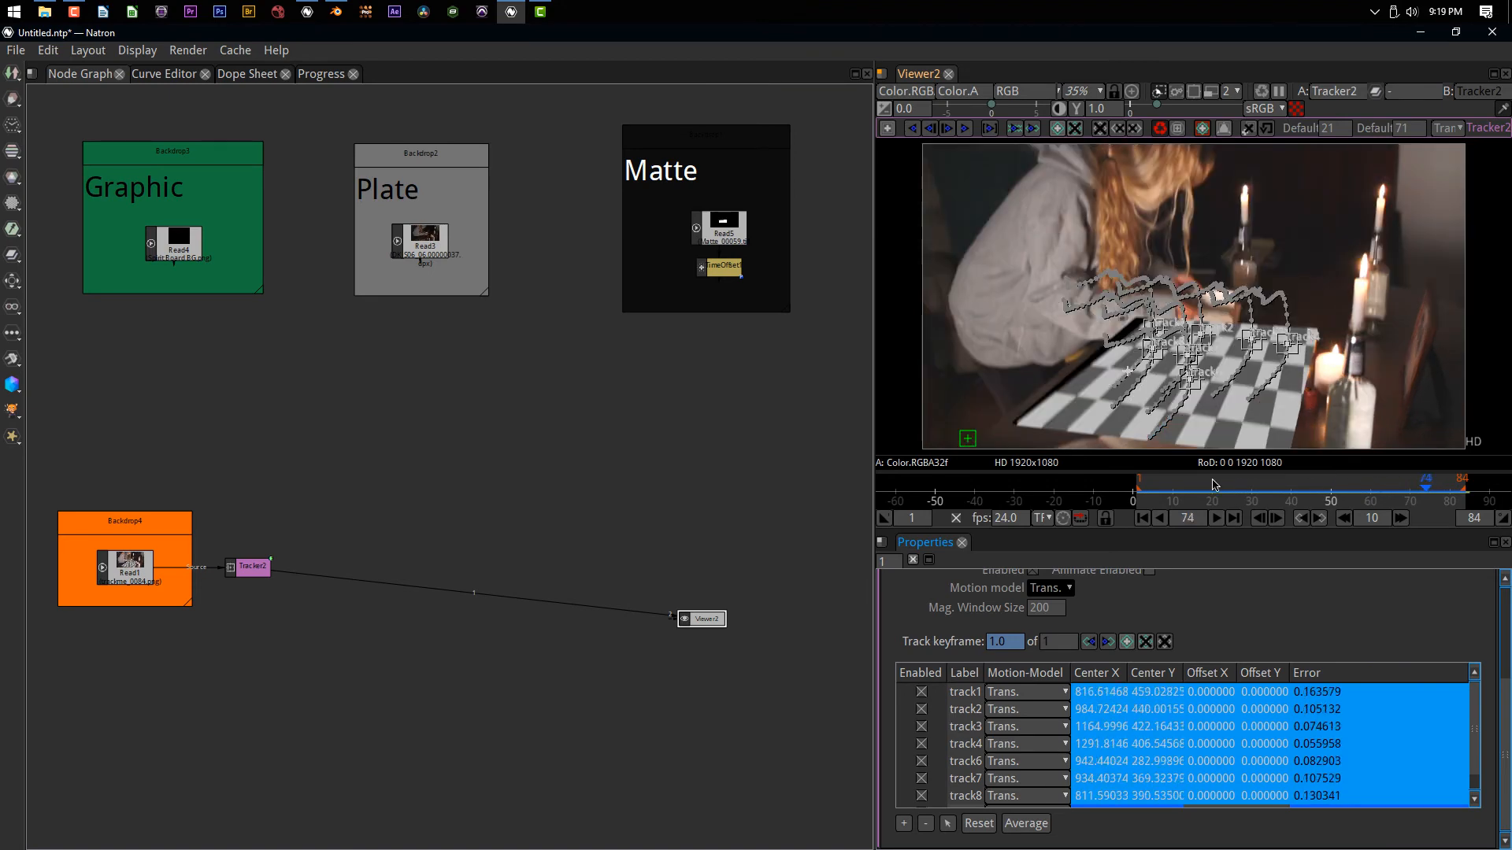
click(1213, 484)
click(1143, 519)
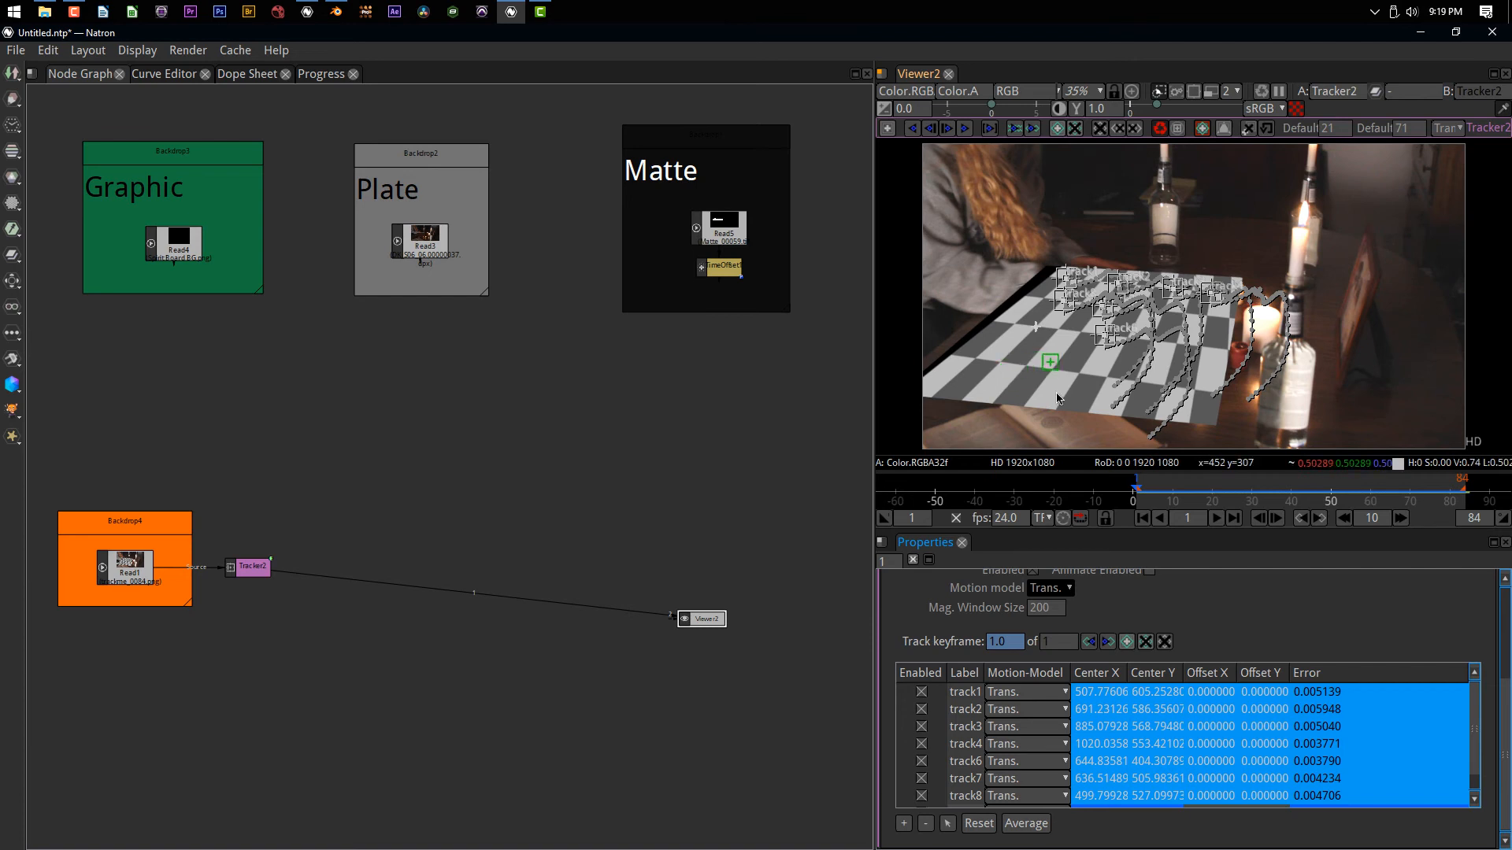
Show the plate's Read node in the viewer and set Tracker2's motion type to Match-Move, keeping CornerPin as its transform type
click(428, 254)
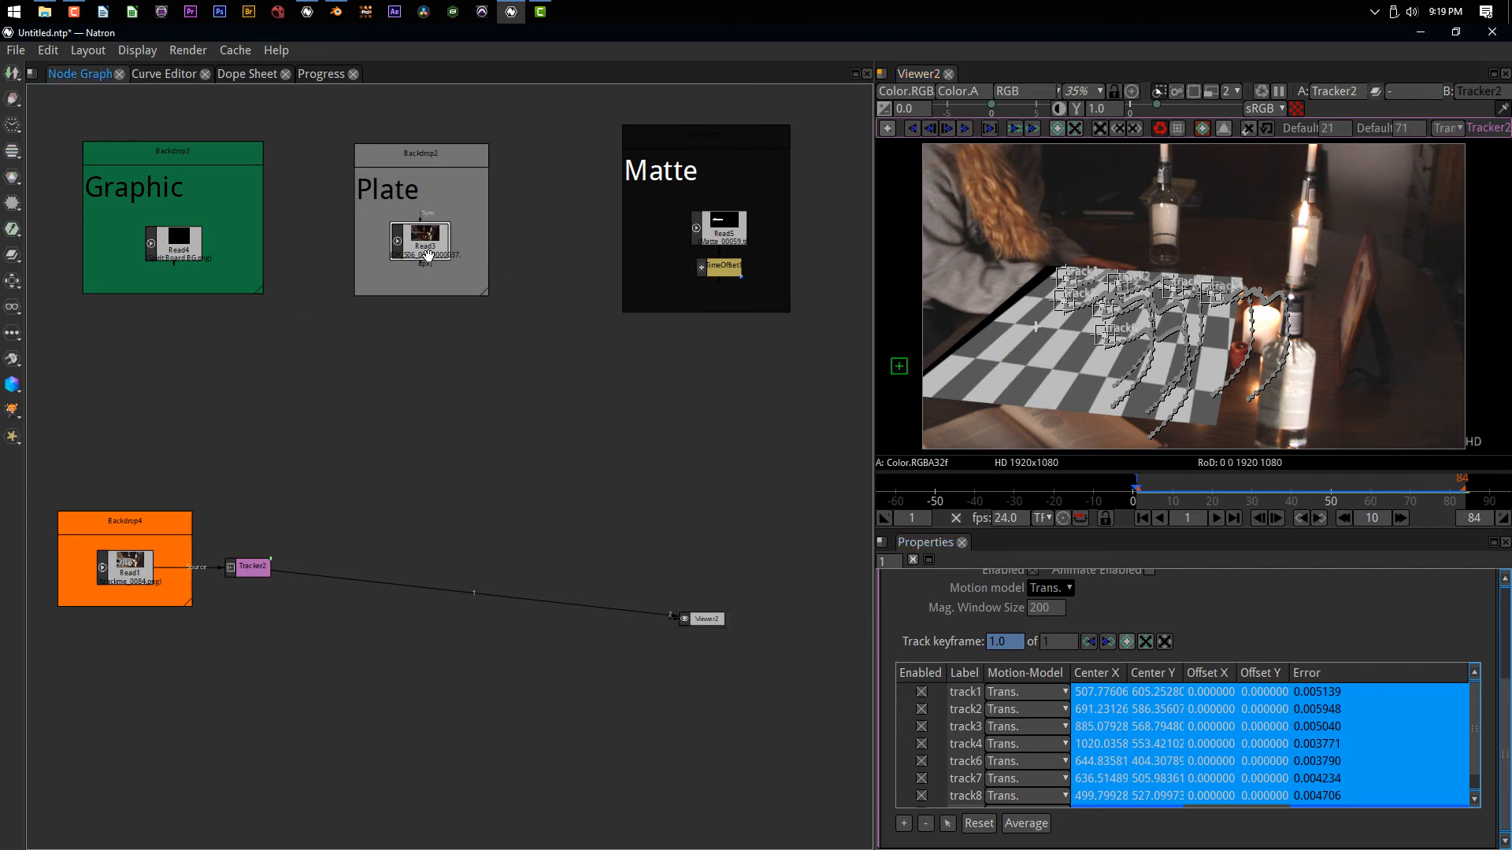
key(1)
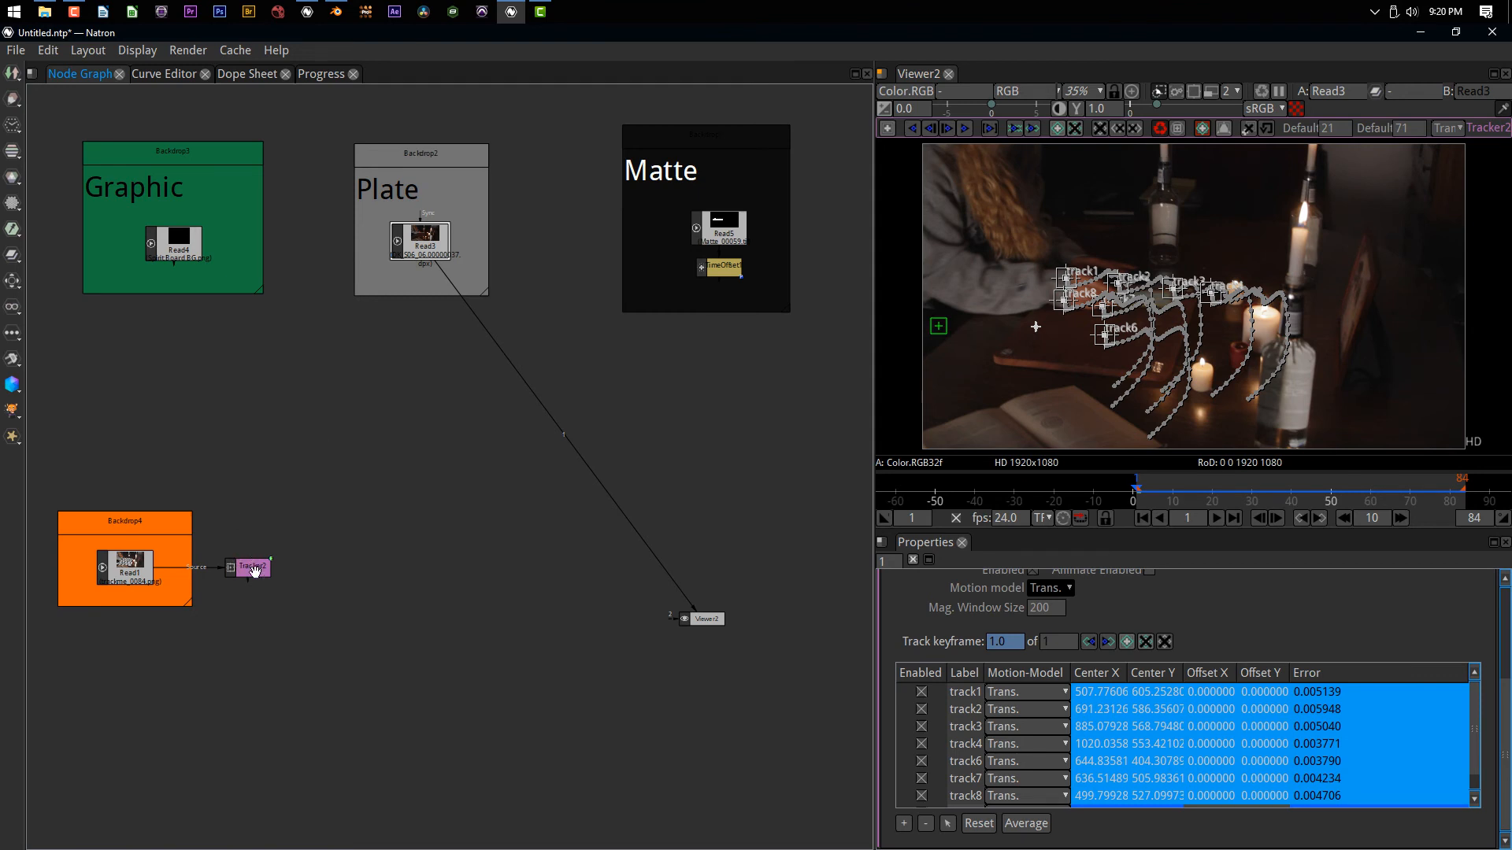
scroll(1009, 610, up, 5)
scroll(1002, 608, down, 5)
scroll(976, 607, up, 5)
click(955, 601)
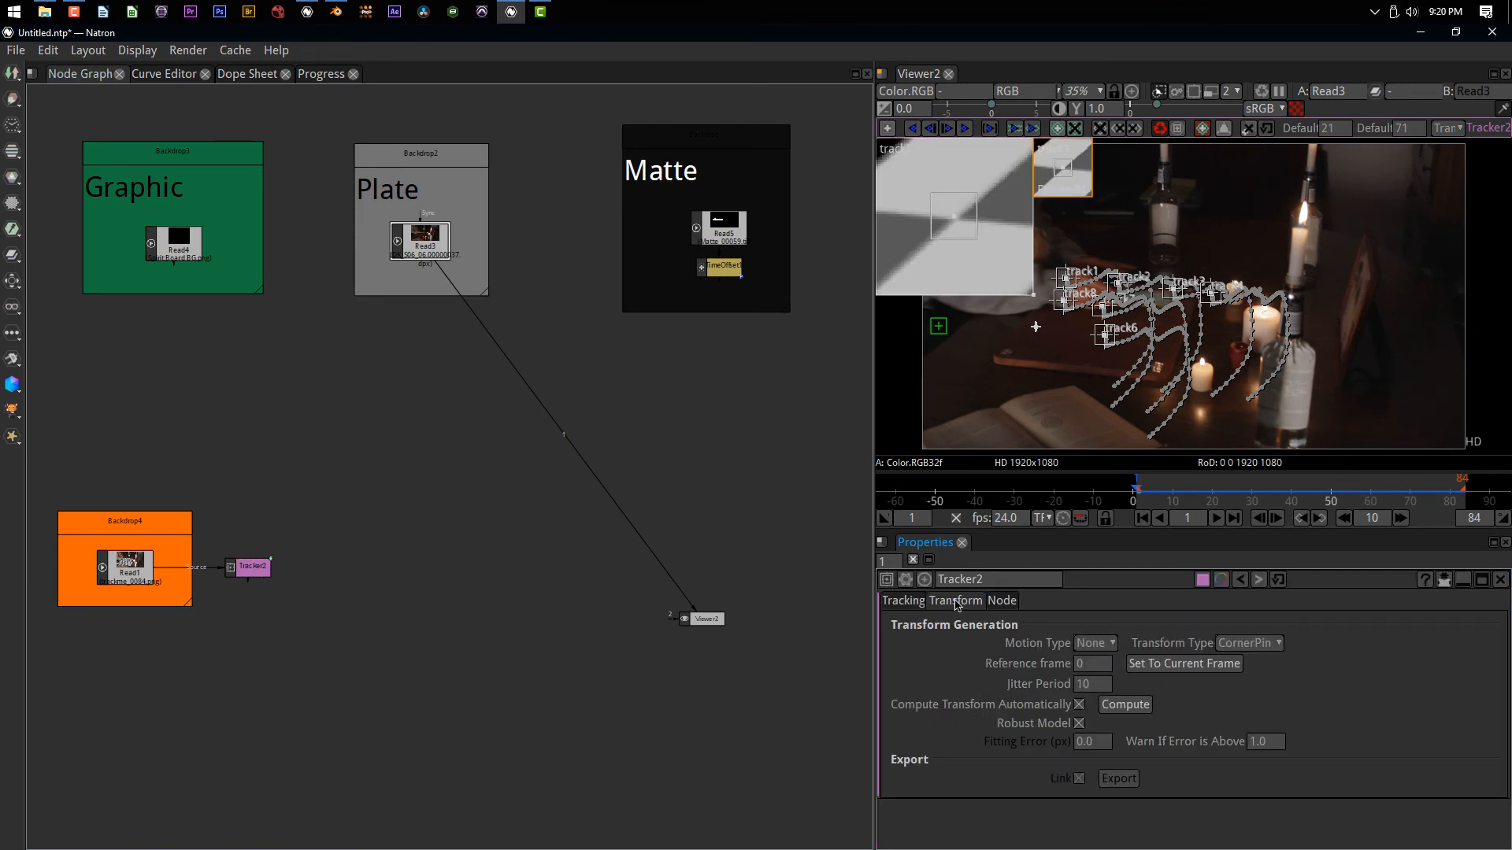
click(1093, 643)
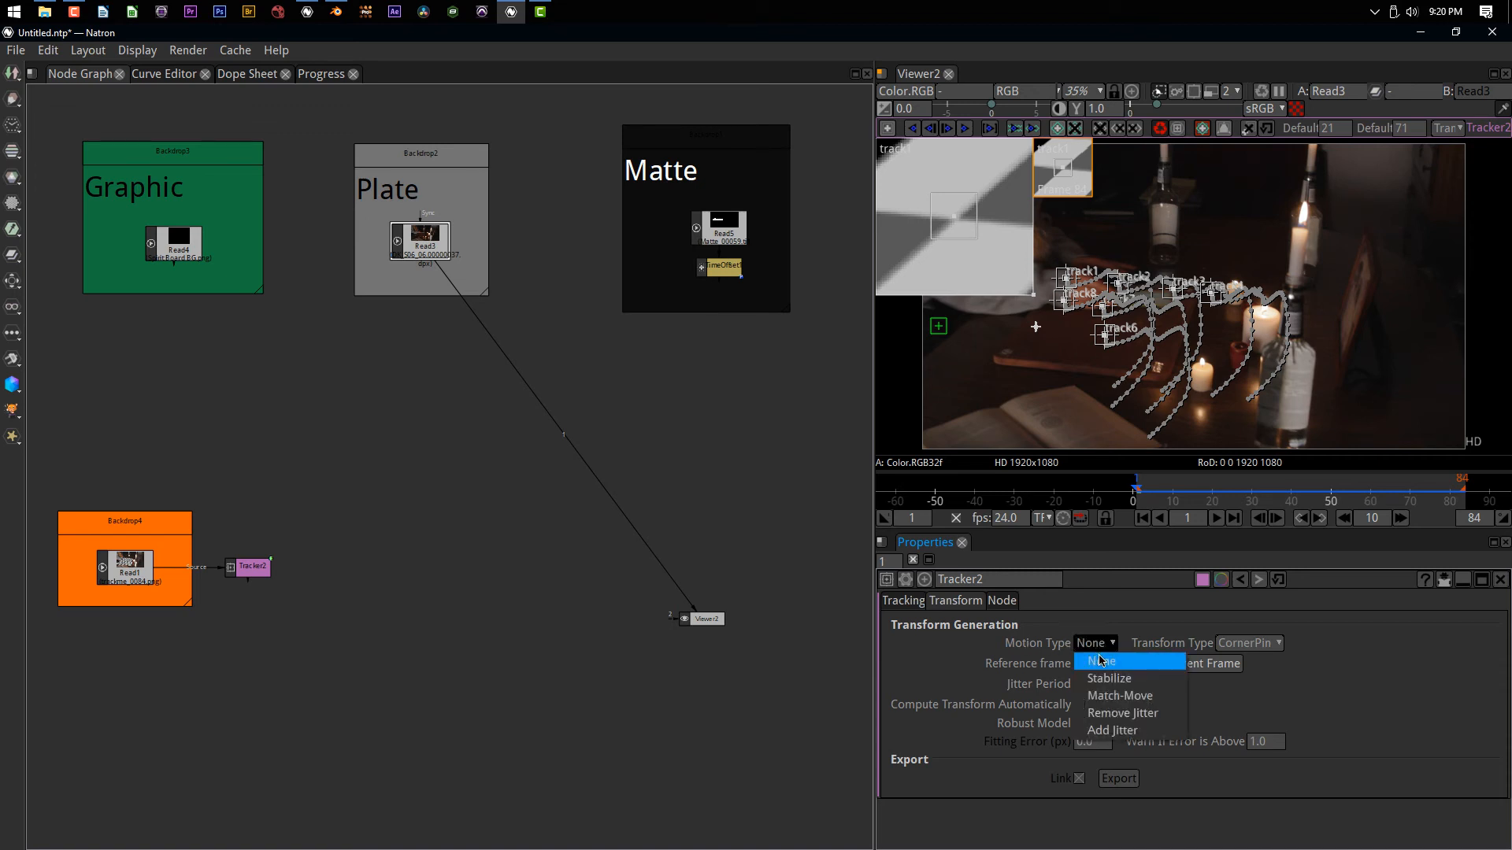
click(1102, 696)
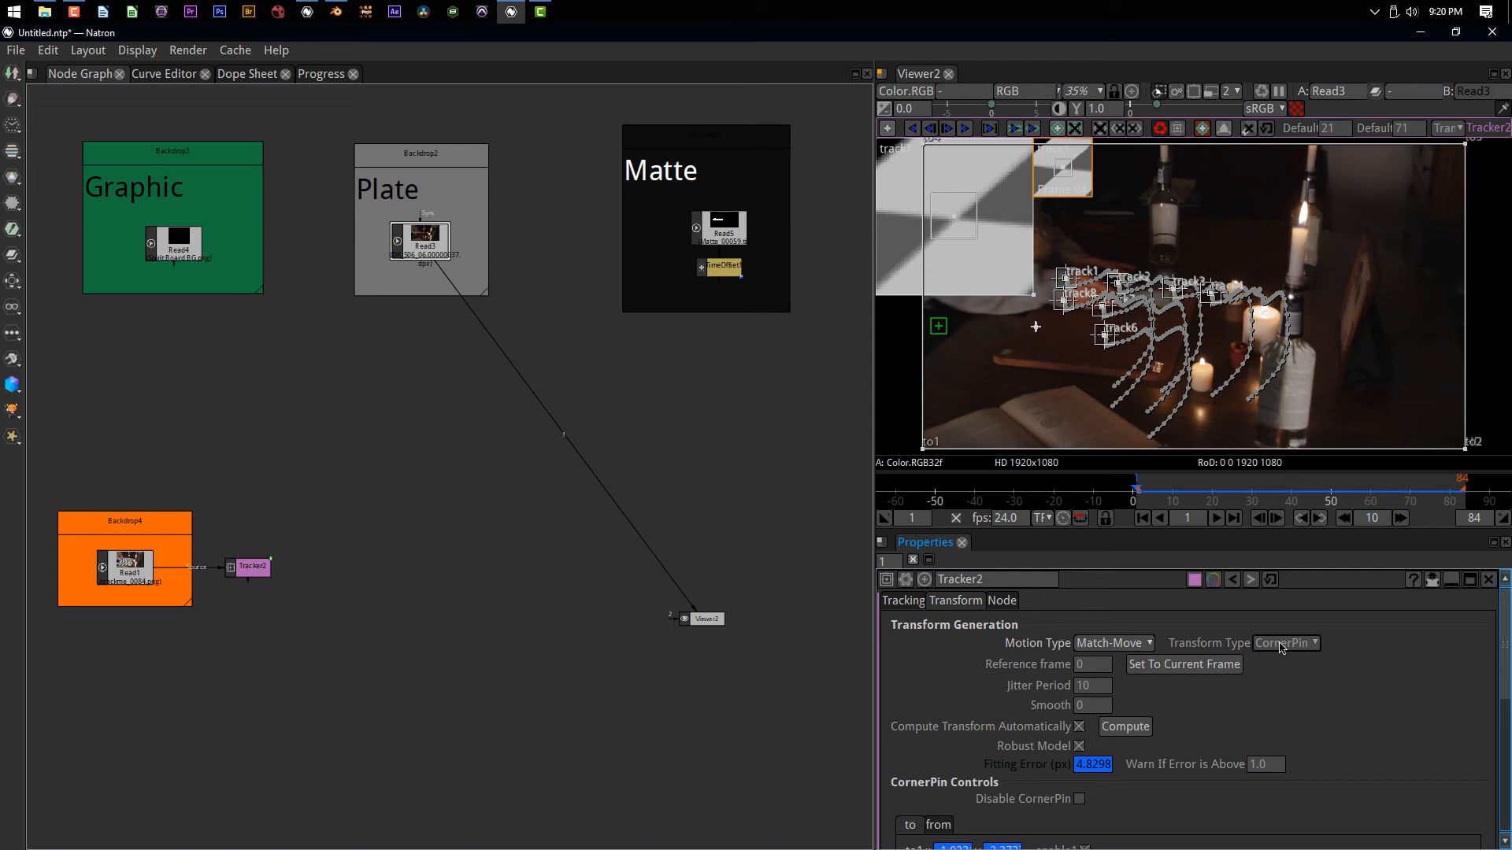
click(1281, 646)
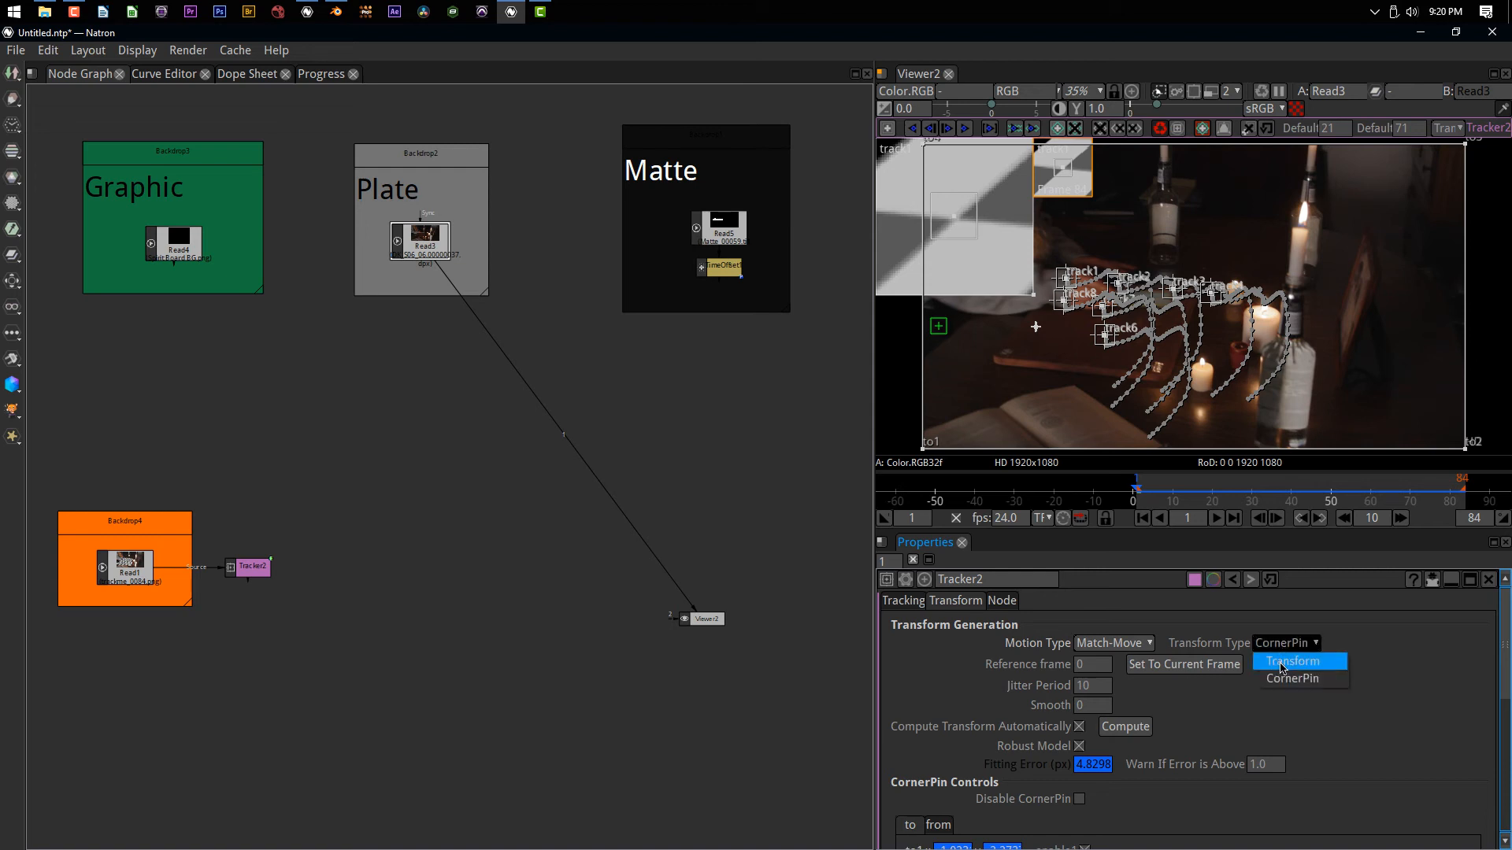
click(1238, 639)
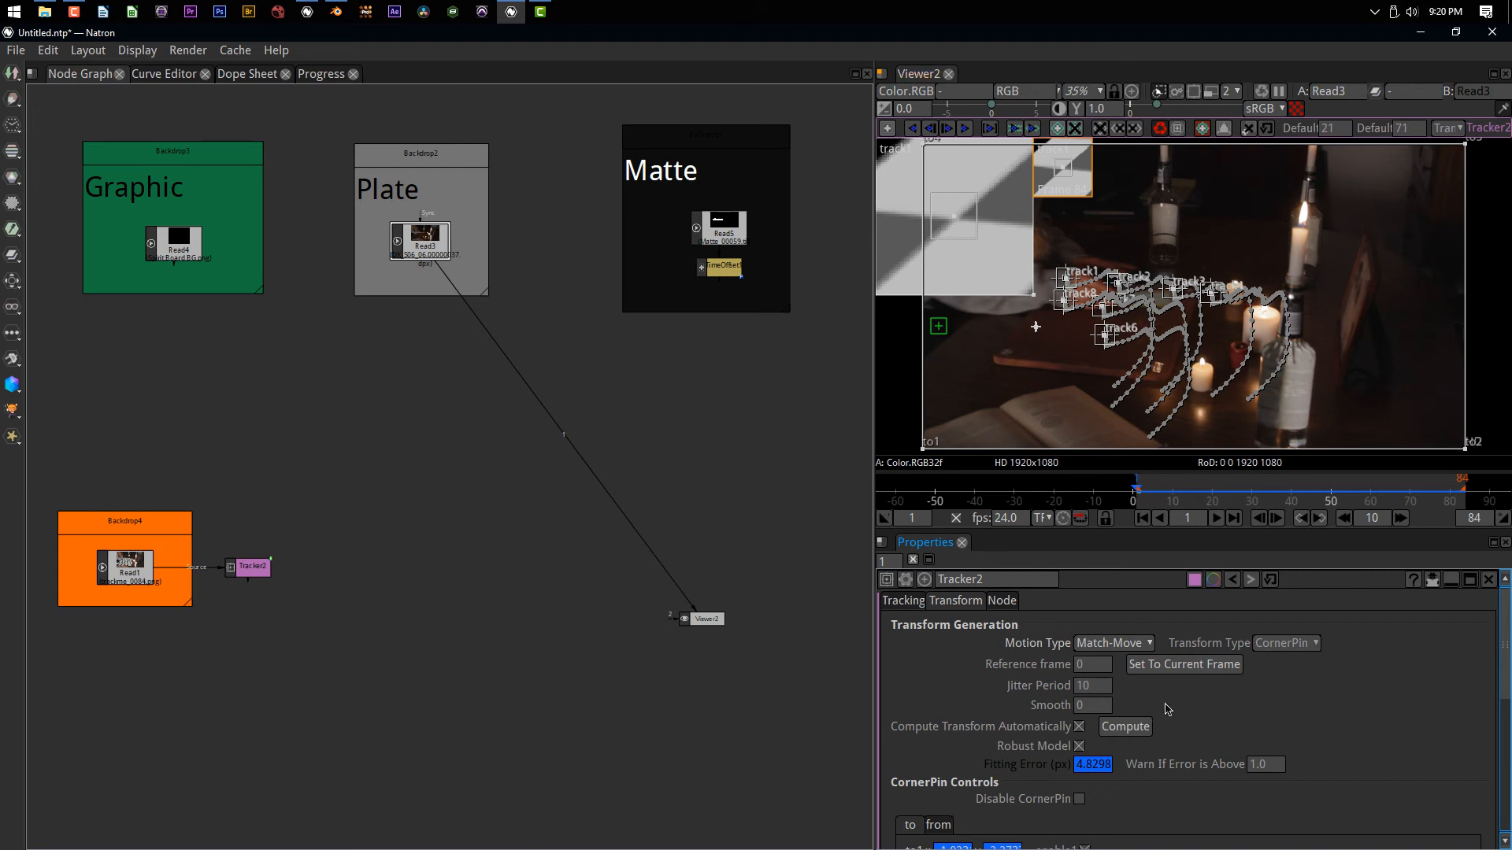
Set Tracker2's reference frame to the current frame 1, export a linked CornerPin node and place it farther from the tracker
click(1184, 664)
scroll(940, 708, down, 4)
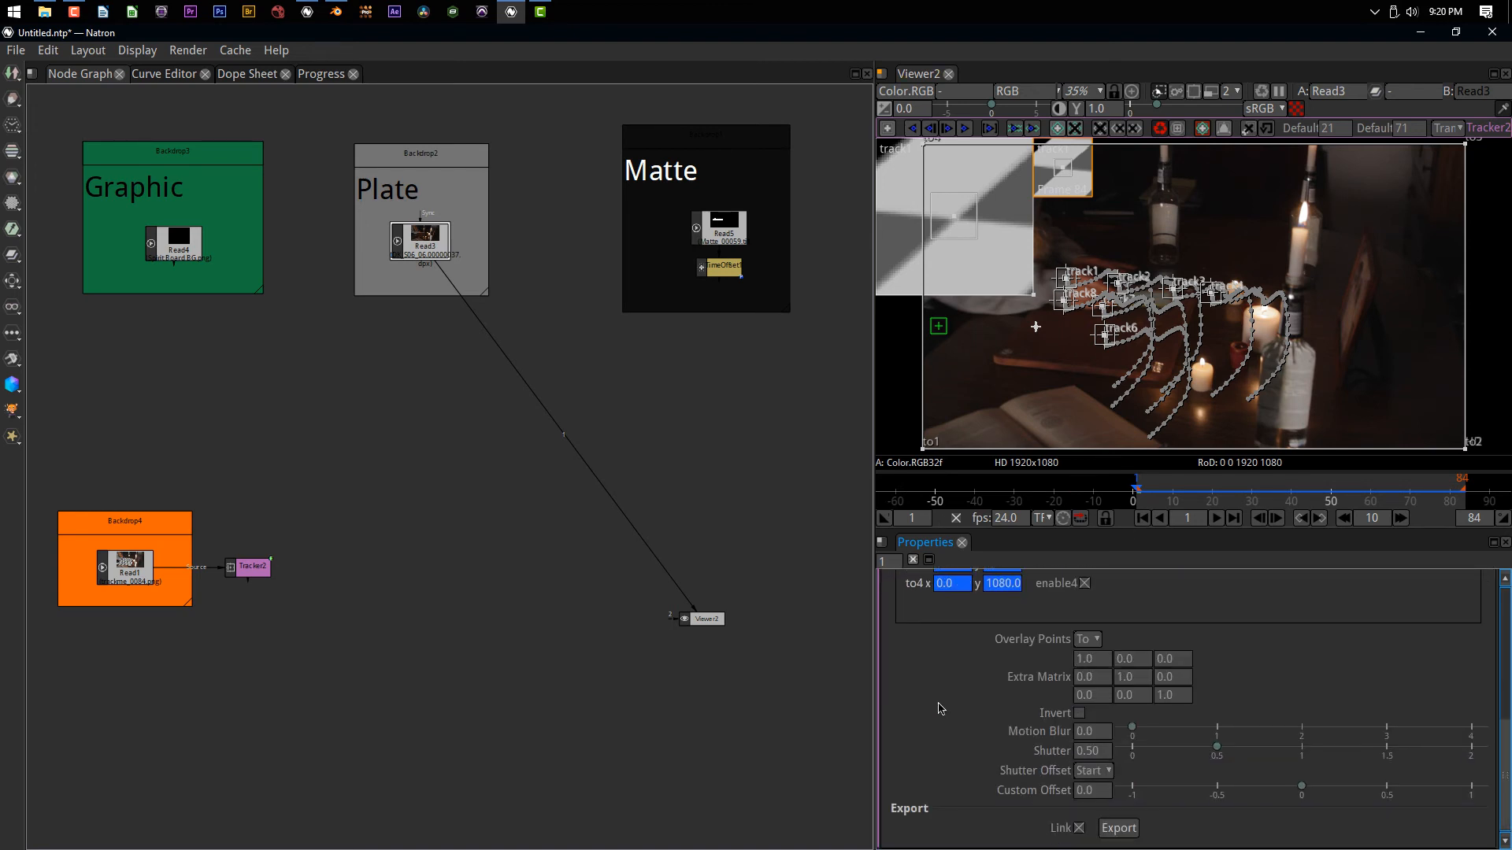
click(1126, 831)
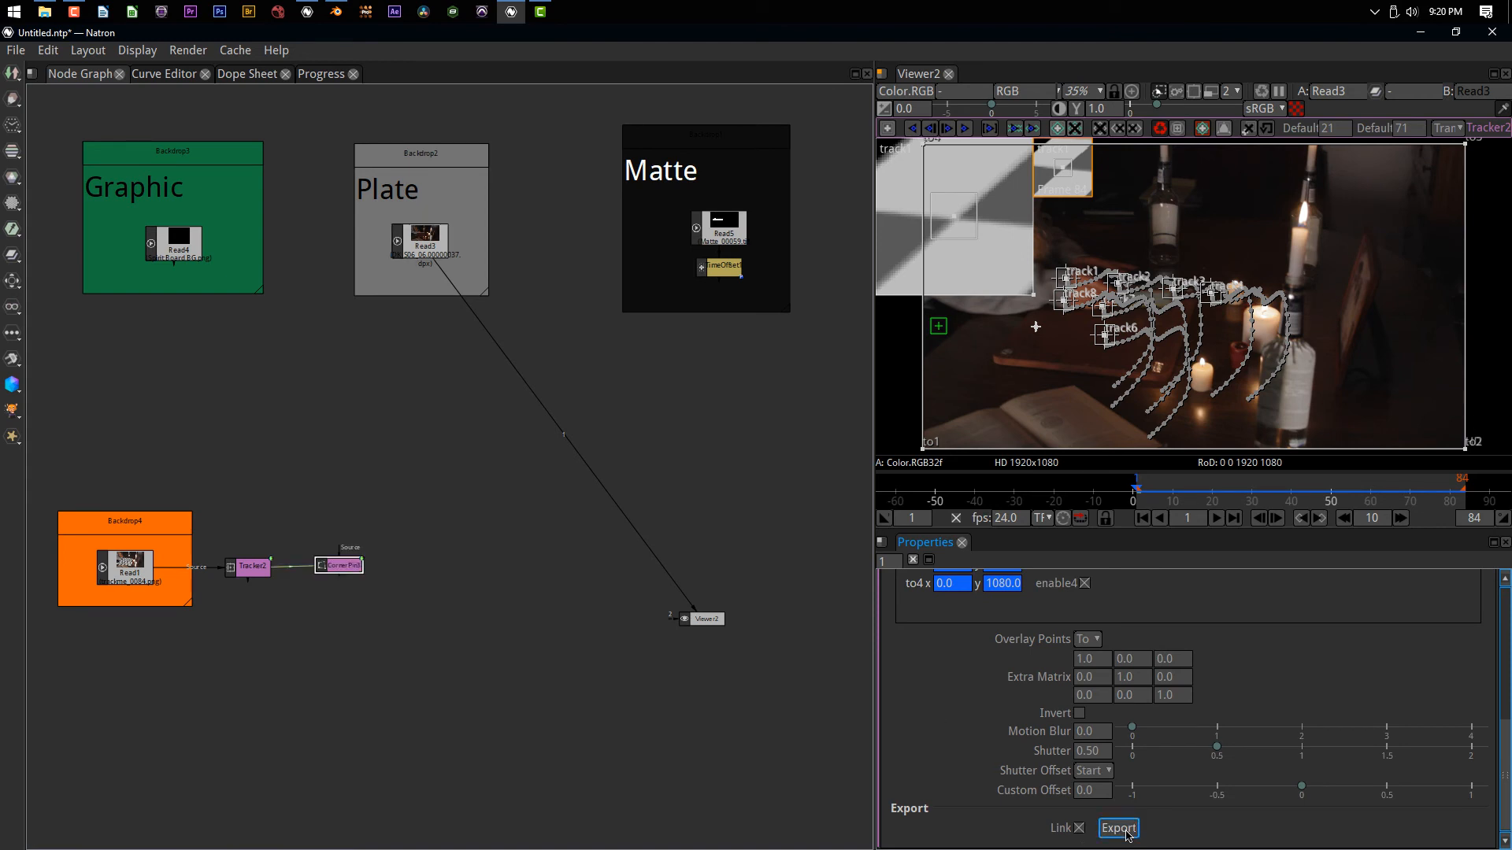
drag(328, 570, 398, 575)
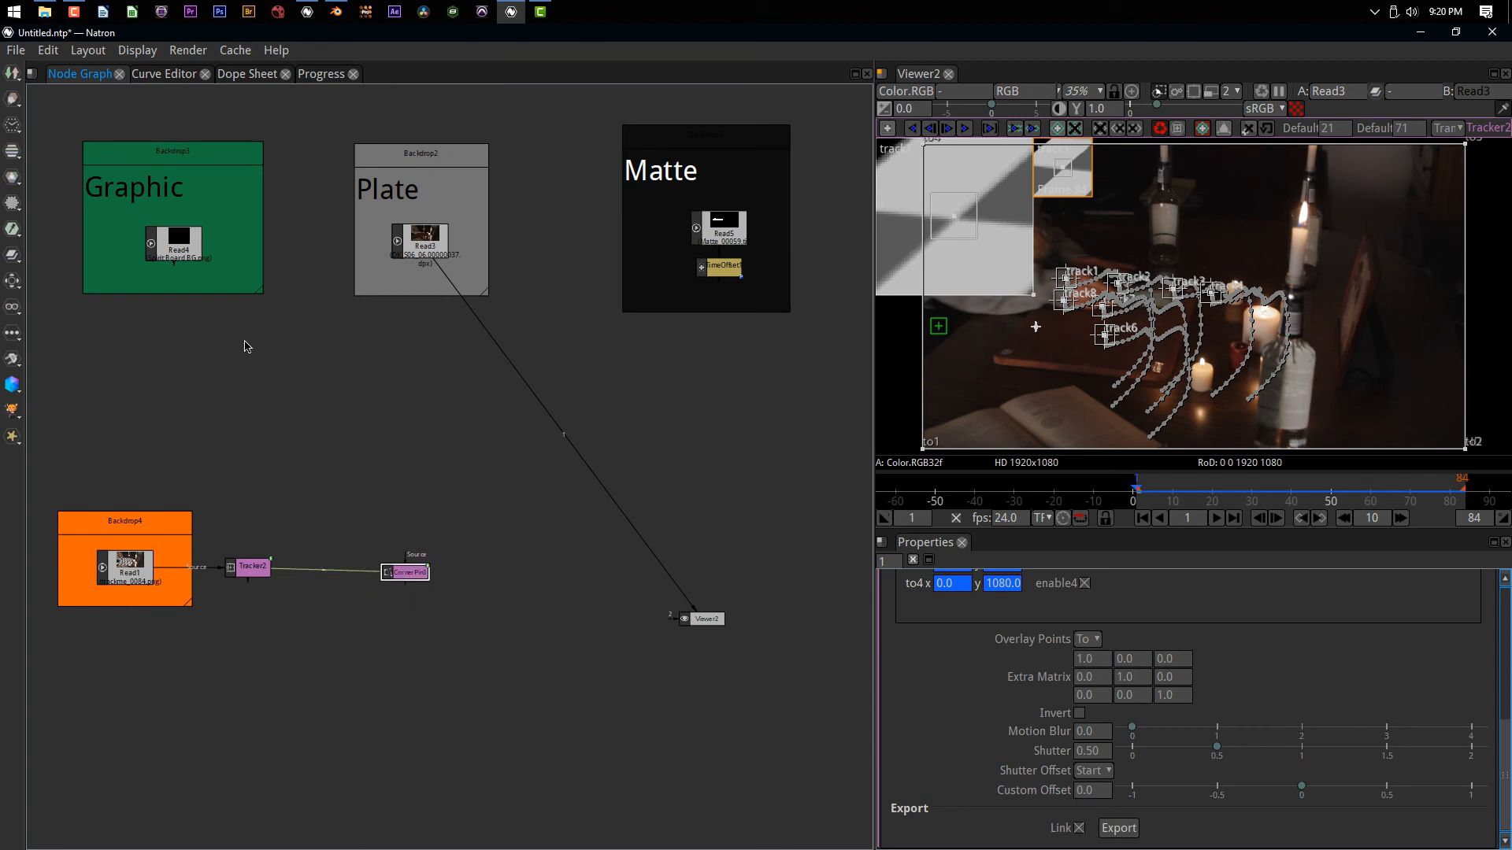
Add a Merge node below the plate with the graphic as input A and the plate as input B, and view it
click(180, 253)
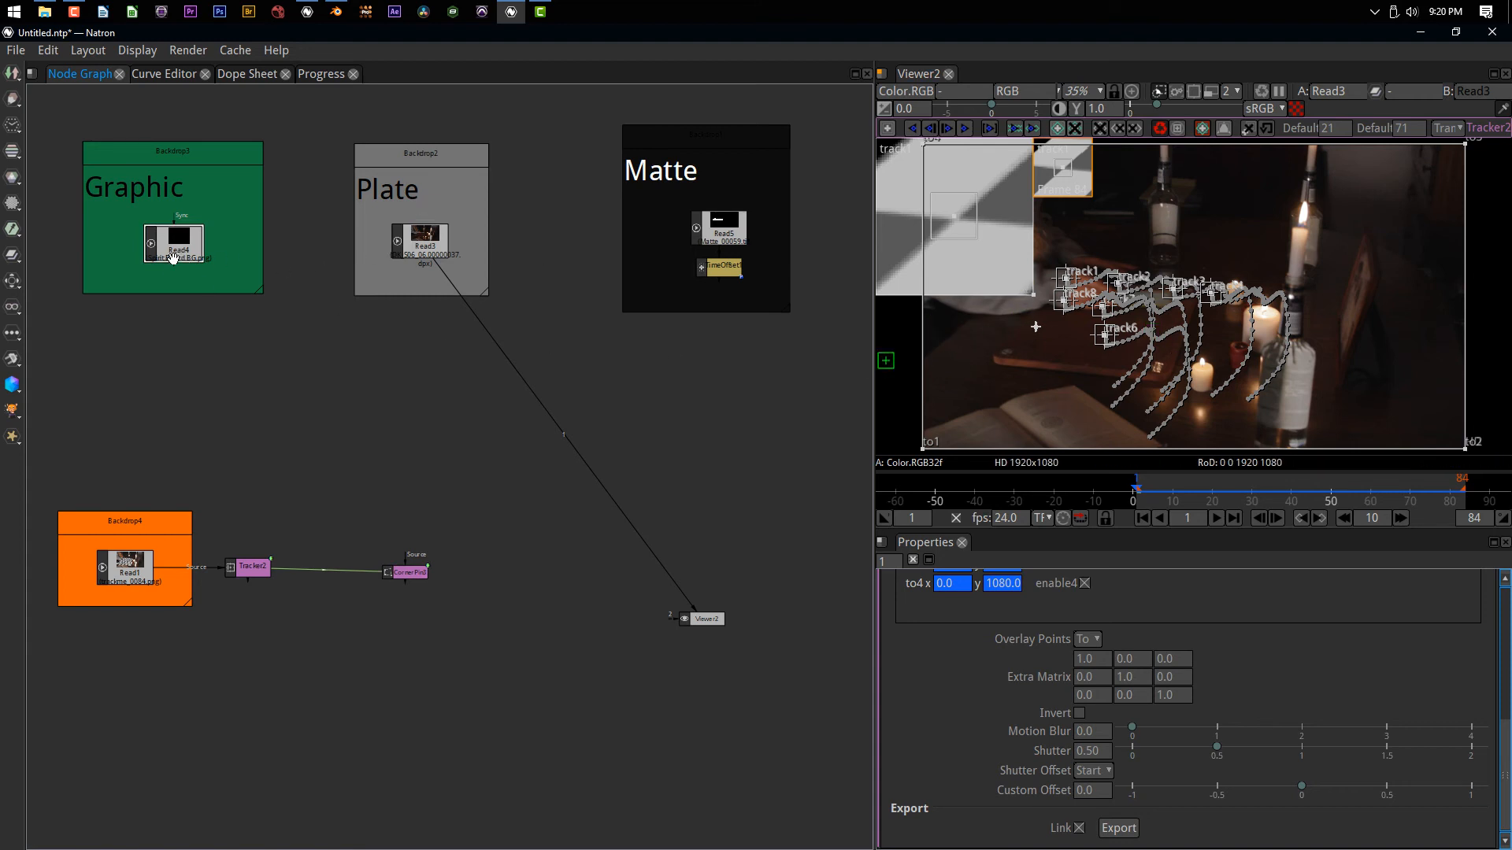
key(m)
drag(164, 285, 433, 232)
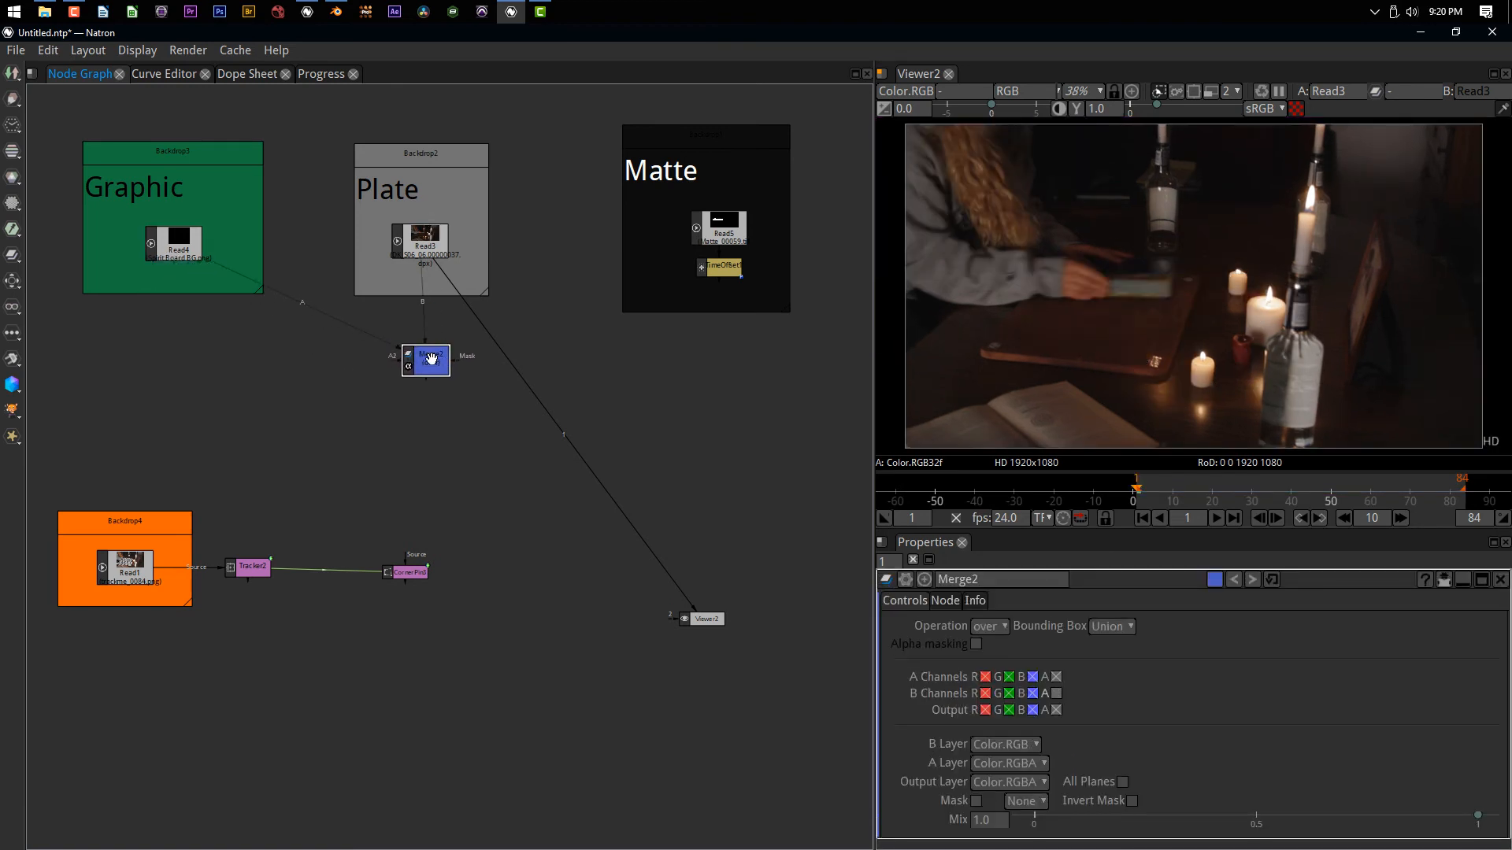
drag(430, 369, 424, 368)
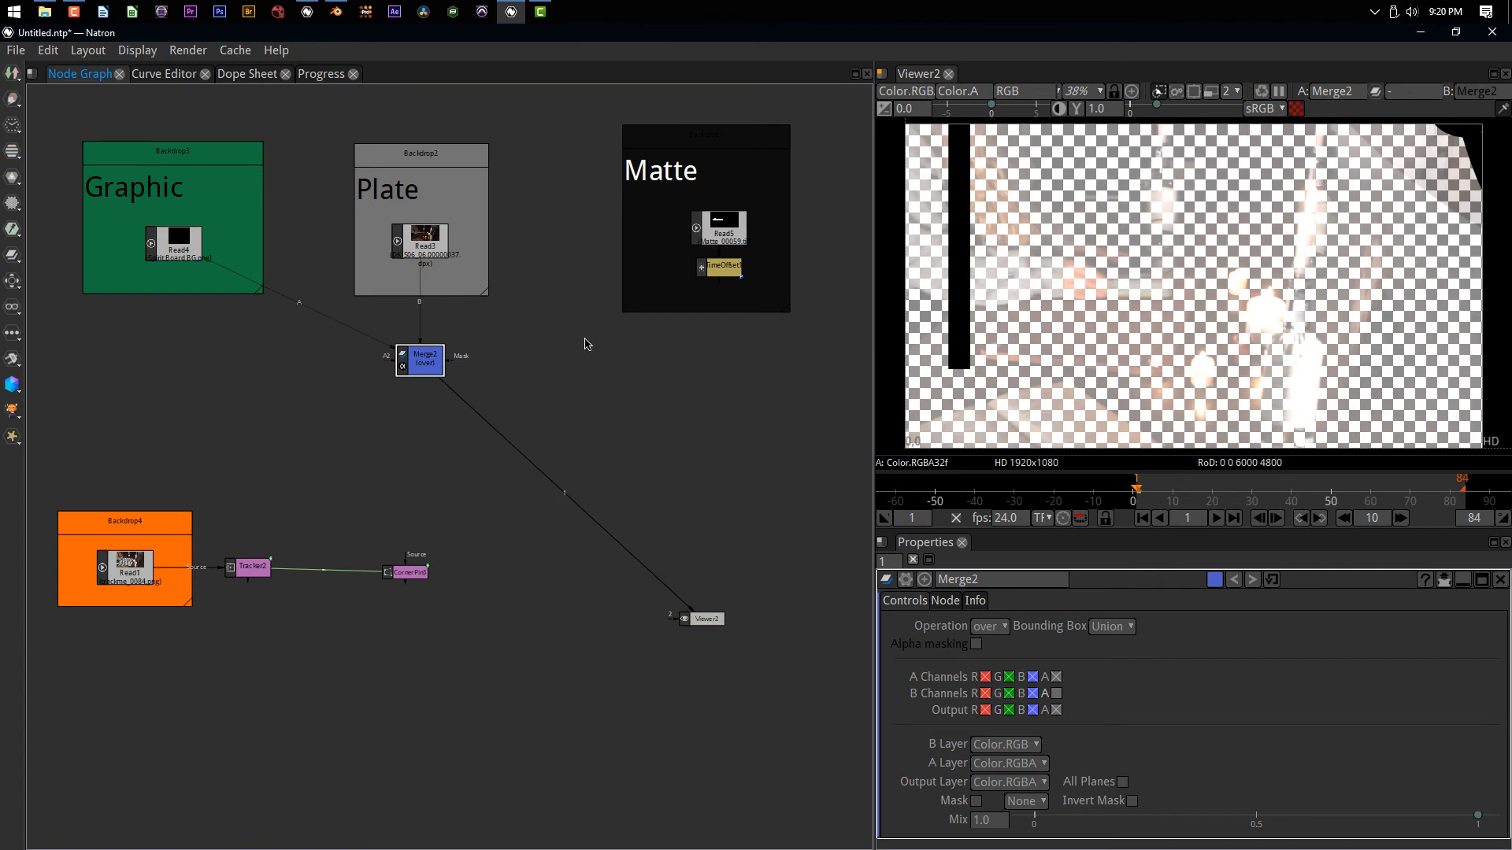
Enable the alpha of the Merge node's B channels and set the plate Read node's output components to RGBA
scroll(1126, 338, down, 3)
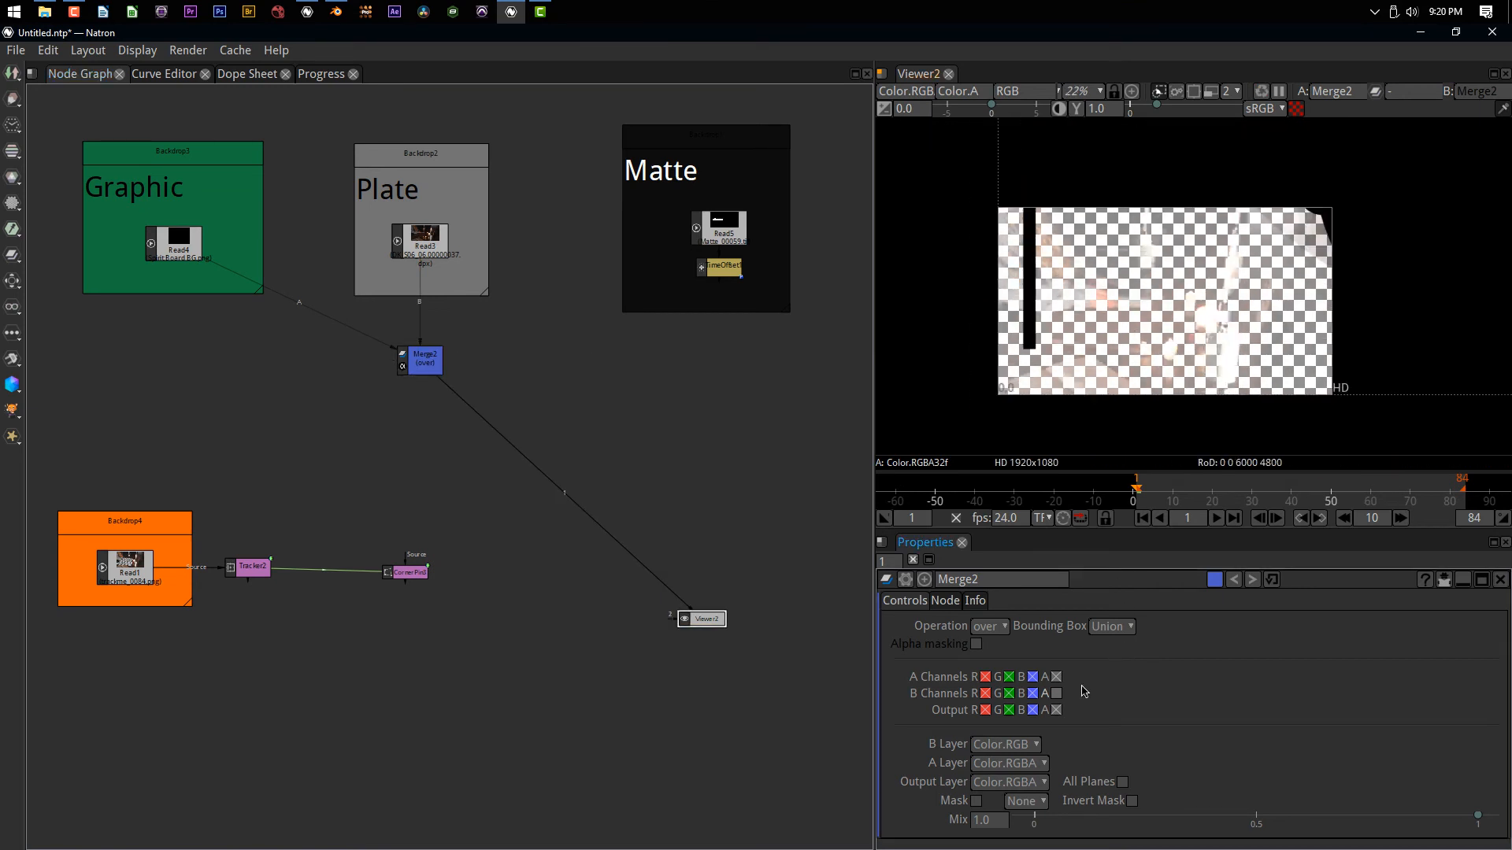
click(1057, 694)
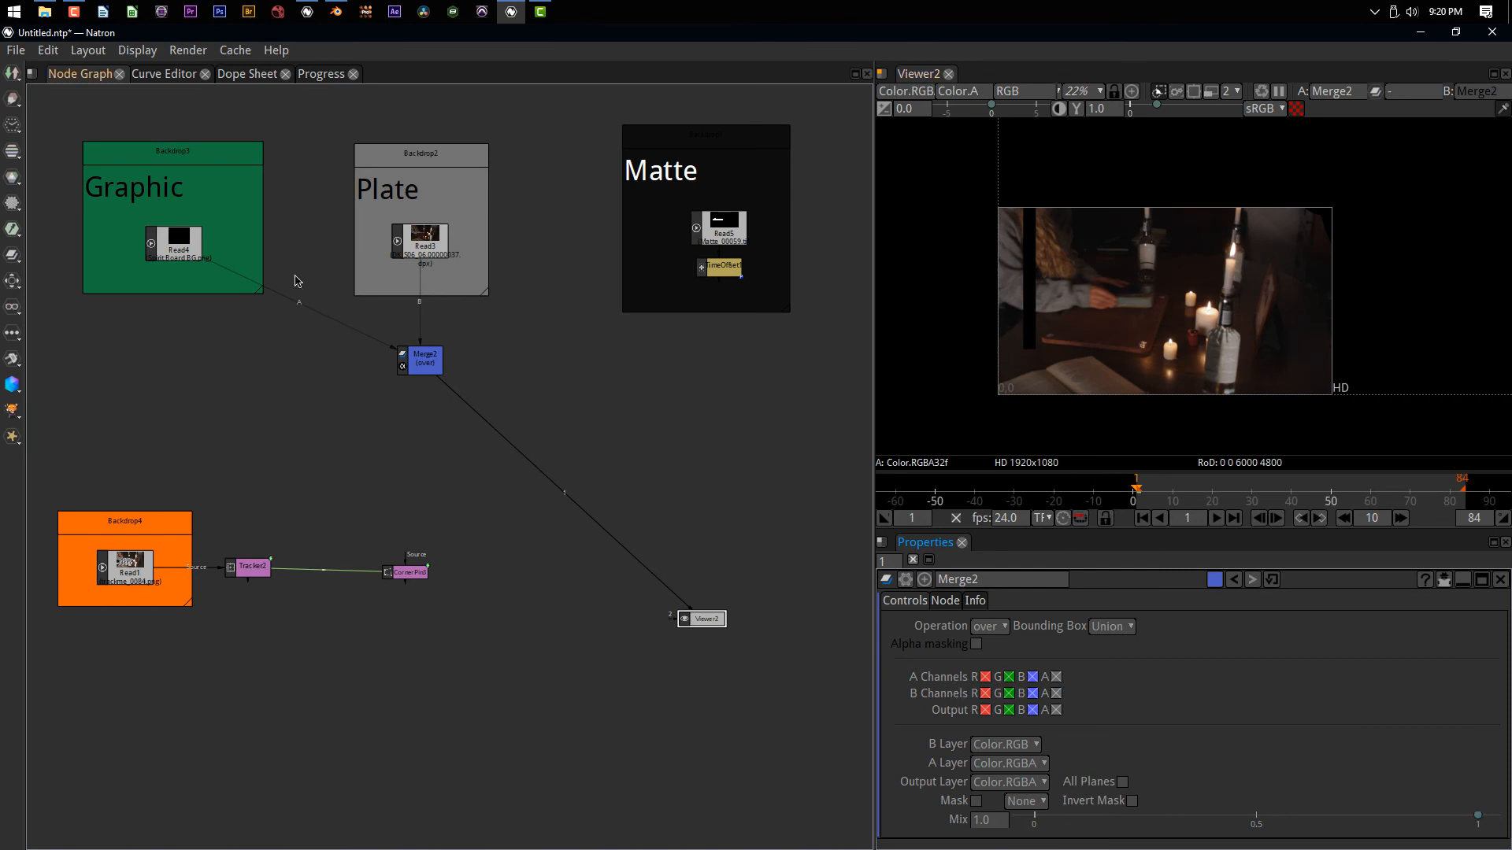
click(427, 245)
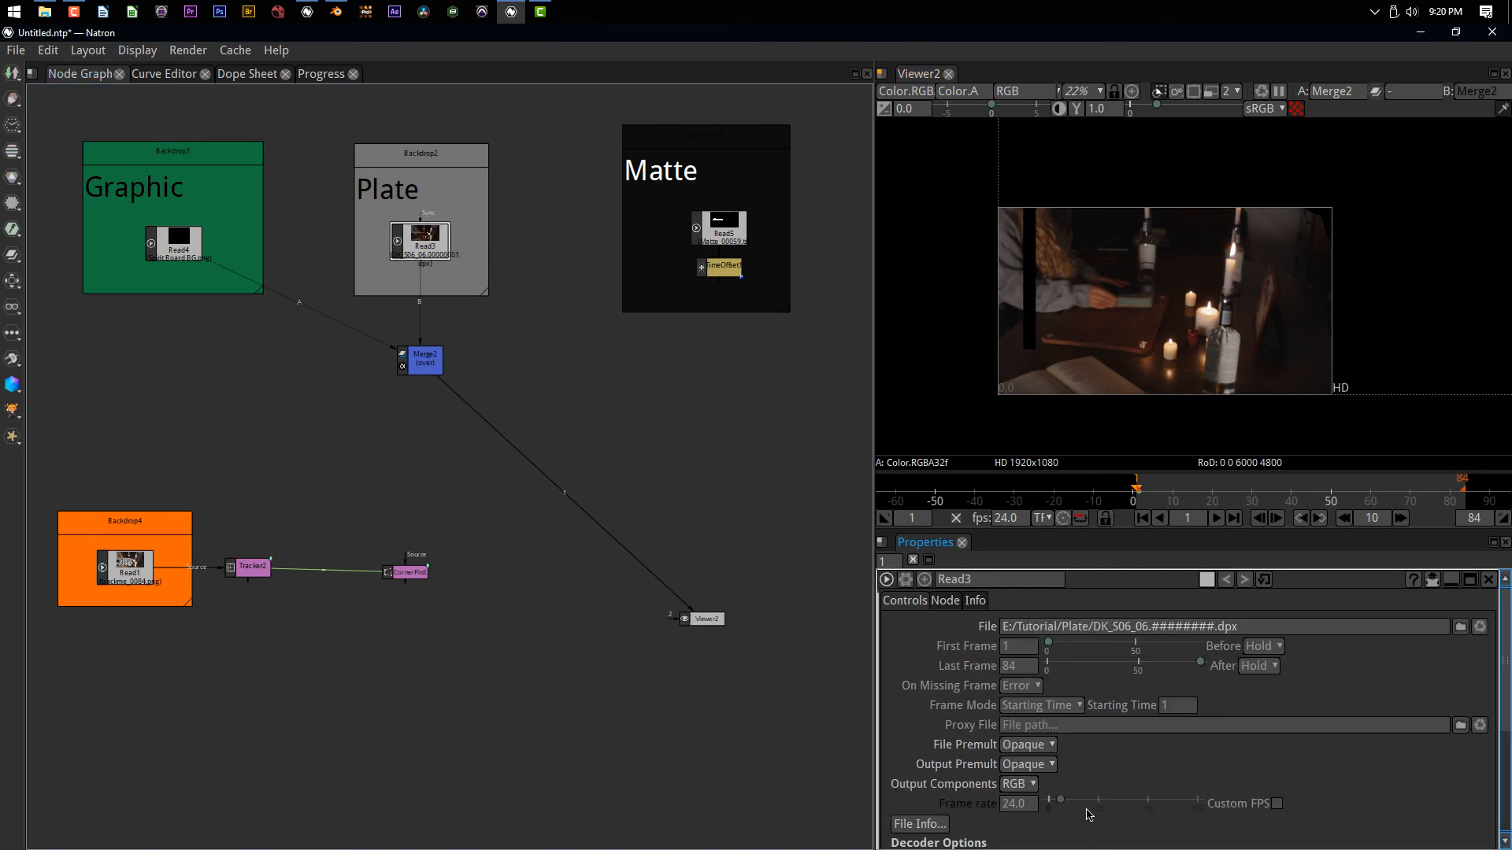
click(1020, 784)
click(1028, 788)
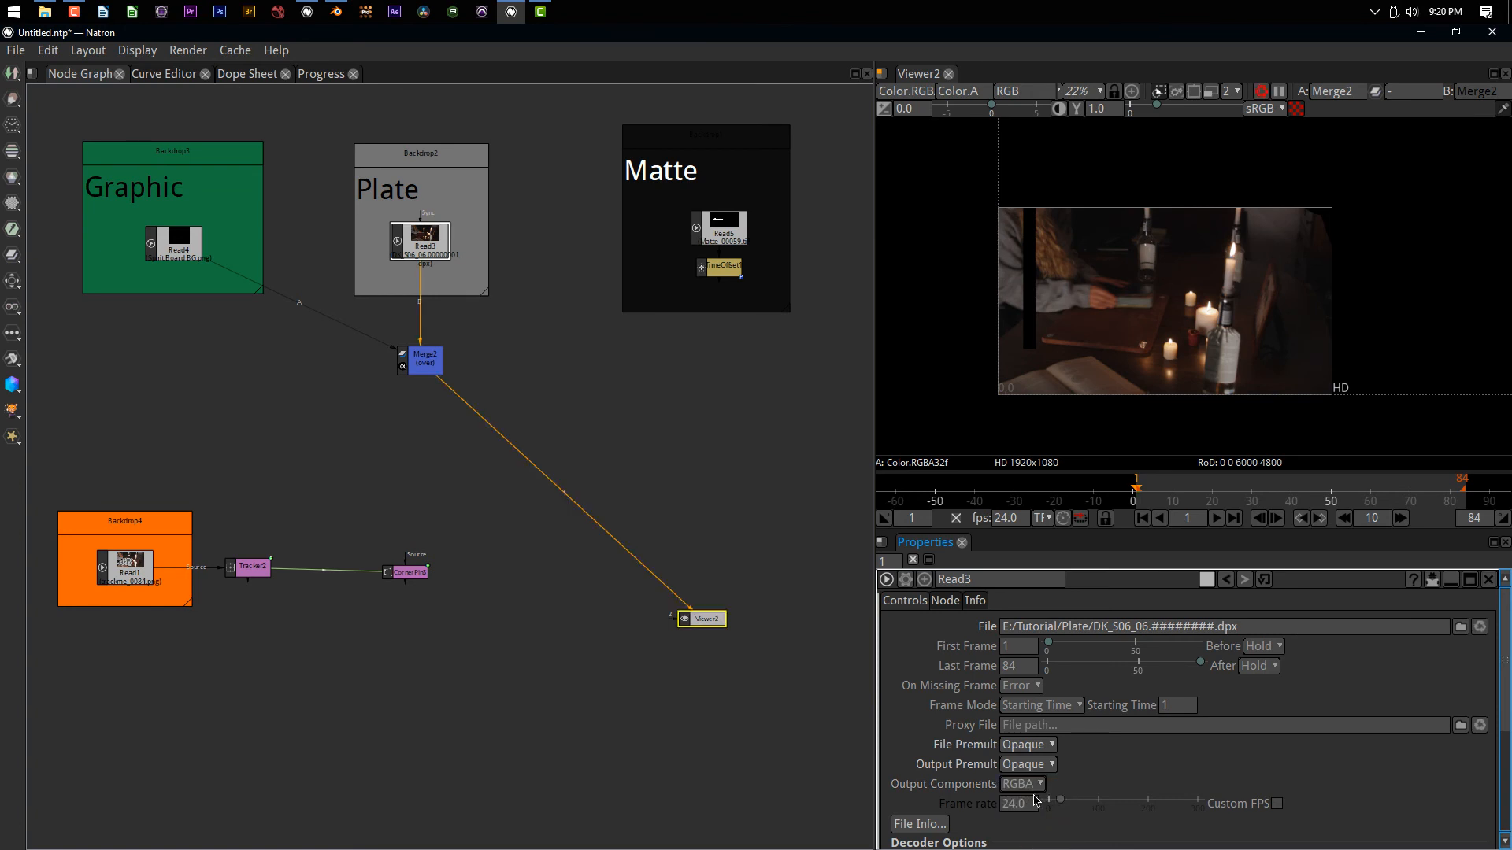
click(441, 365)
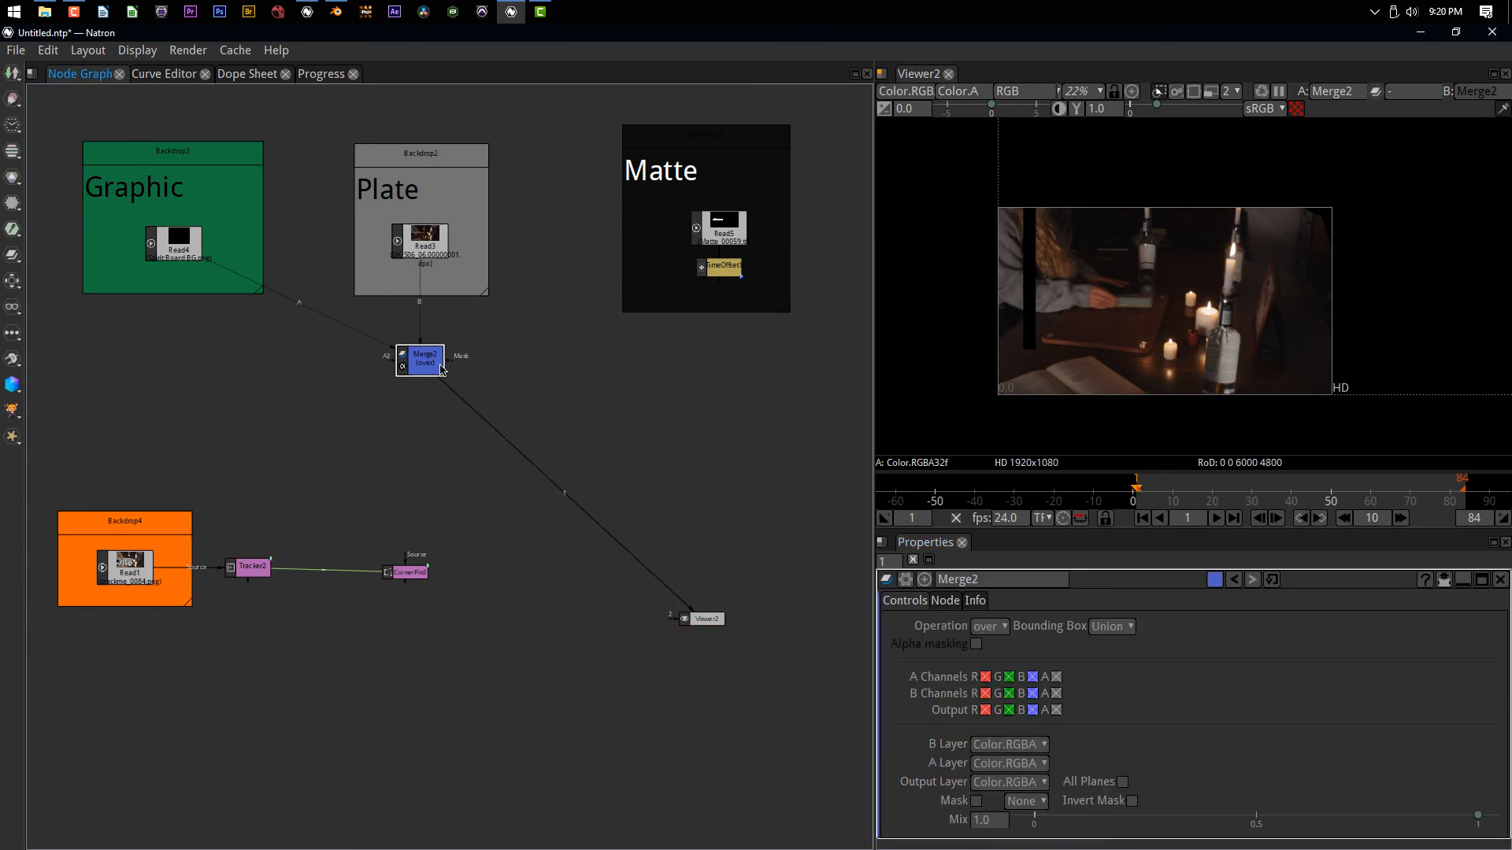
Insert a Reformat node after the graphic's Read node and set its format to HD 1920x1080
click(182, 237)
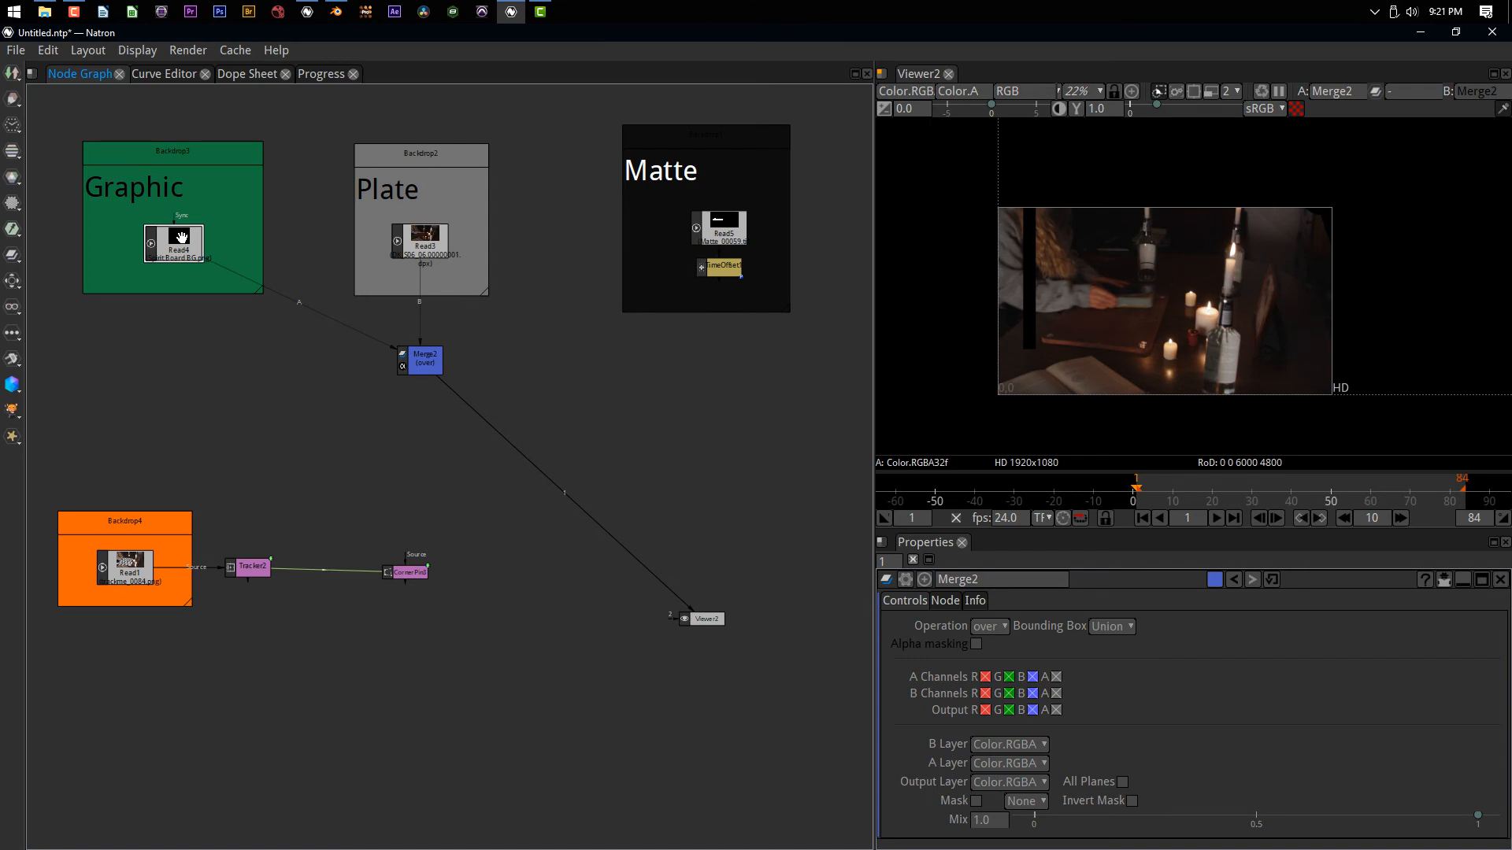
key(Tab)
text(ref)
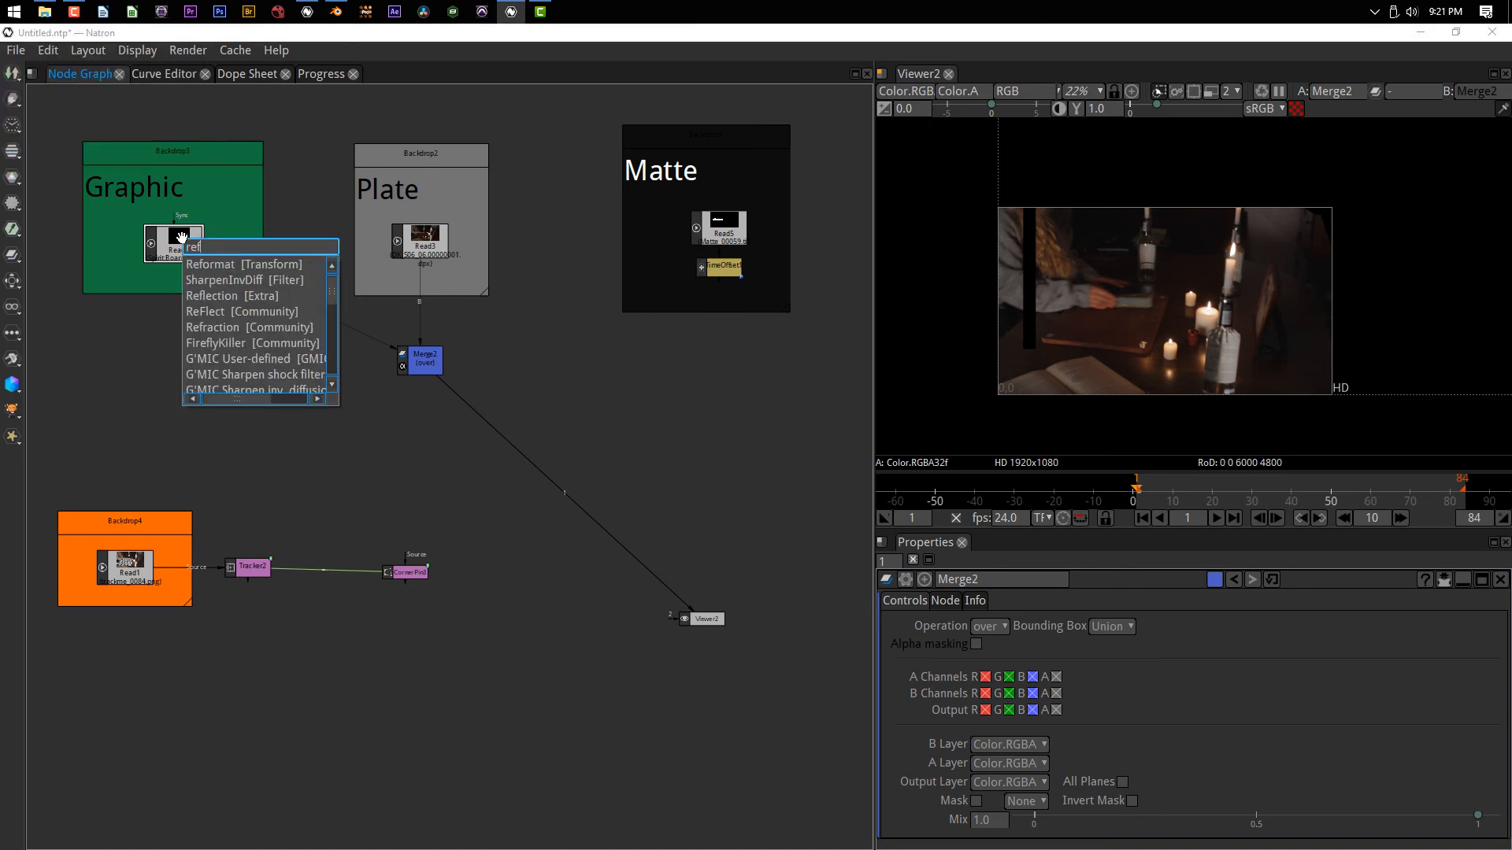
click(219, 266)
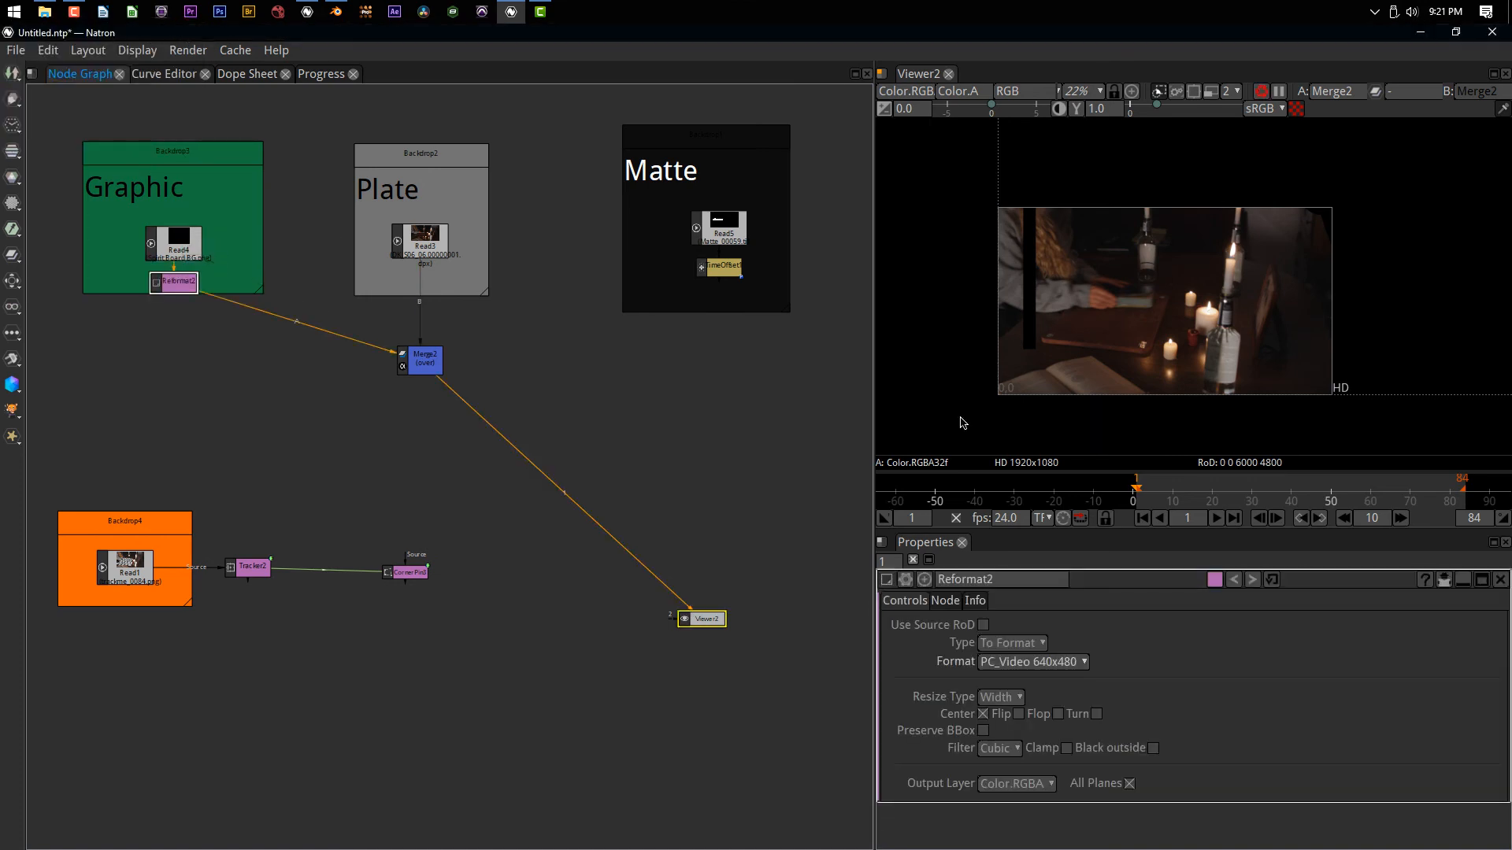
click(1026, 662)
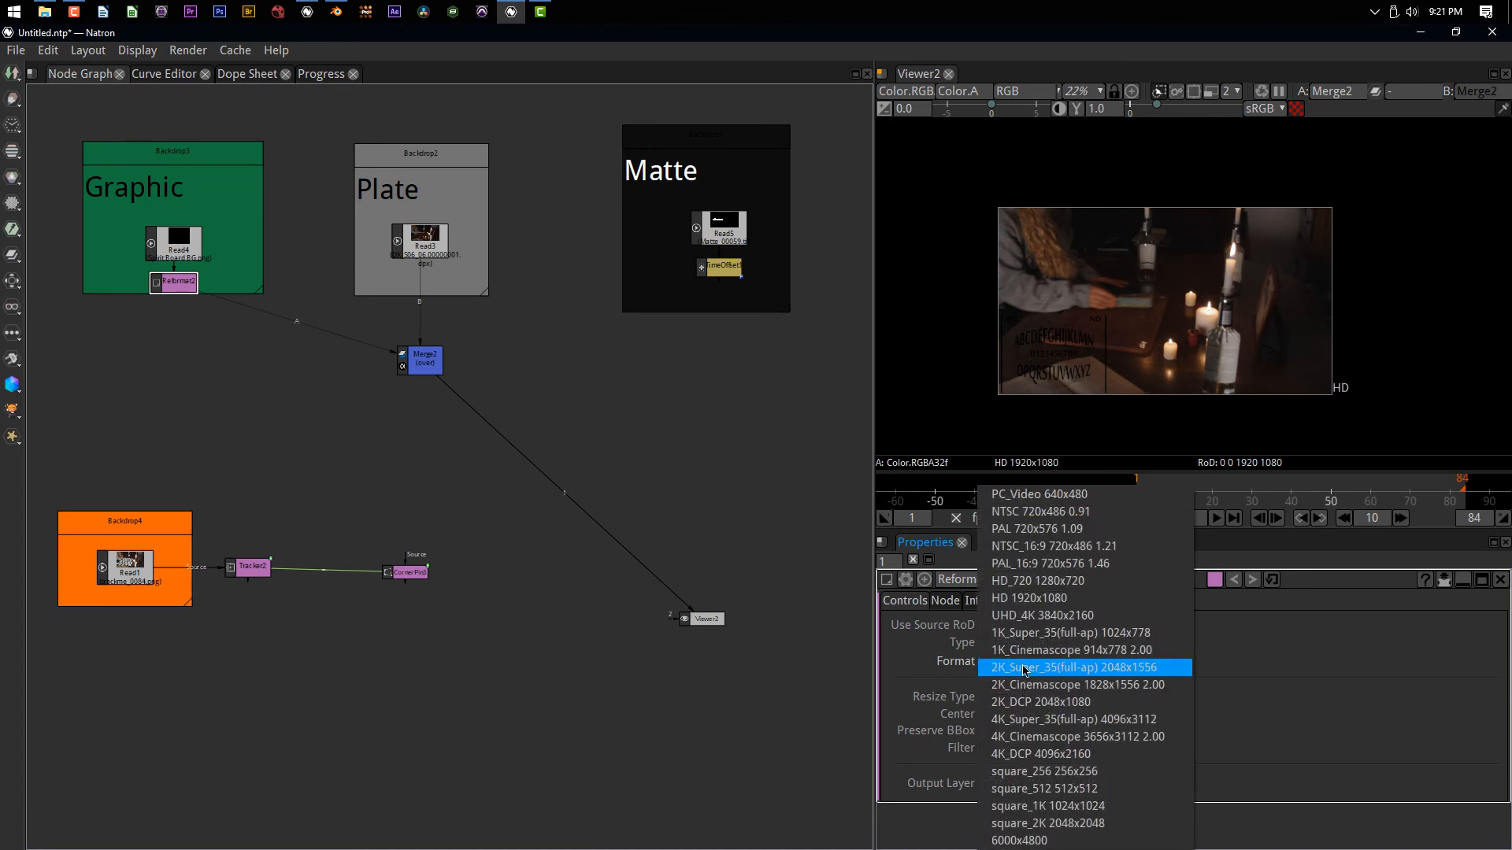
click(1021, 602)
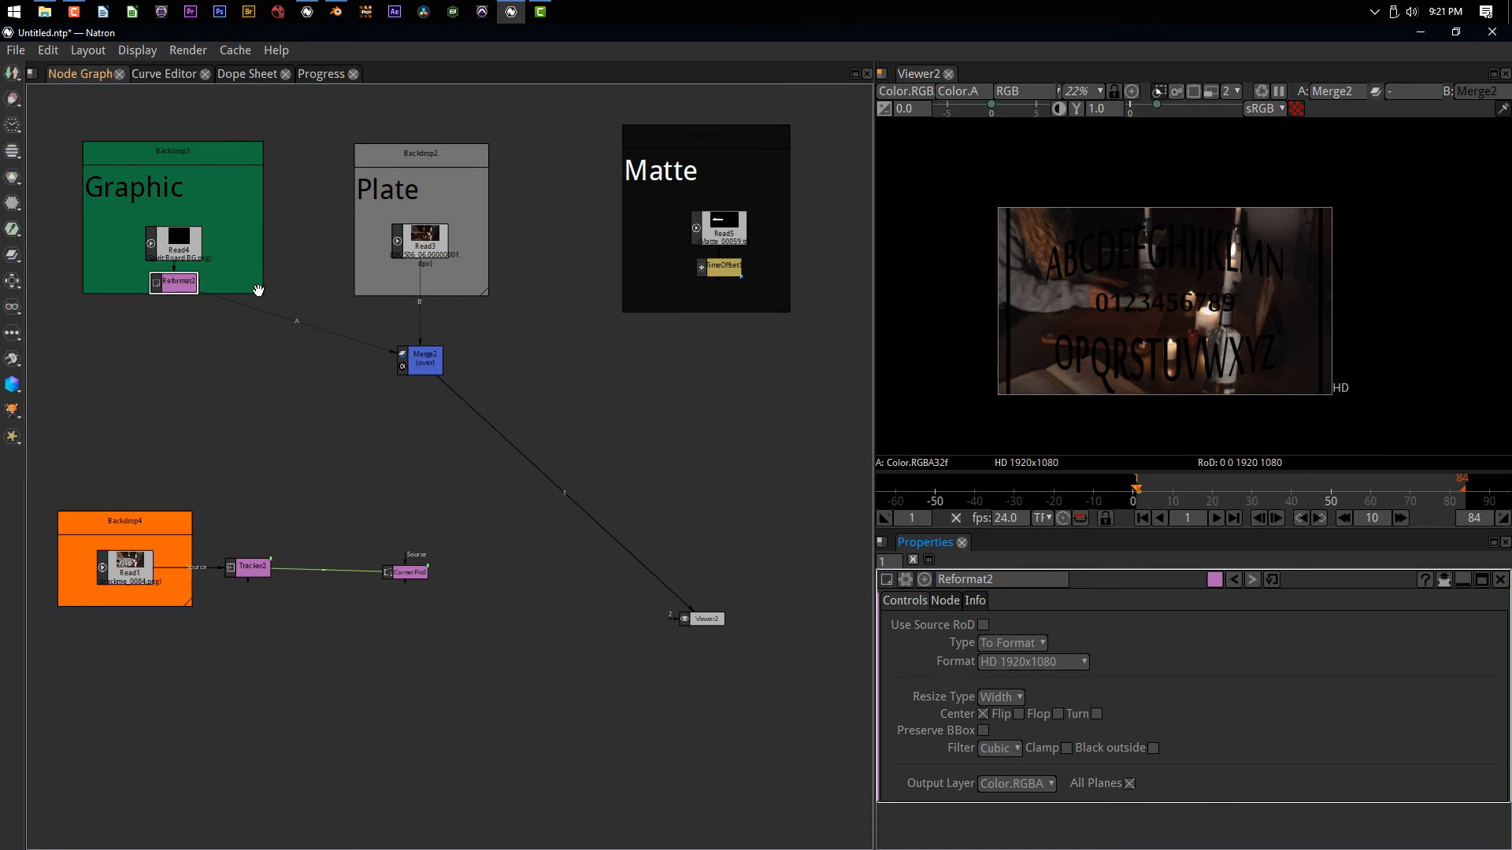
Extend the Graphic backdrop downward and insert a CornerPin node after the Reformat node
drag(259, 290, 265, 384)
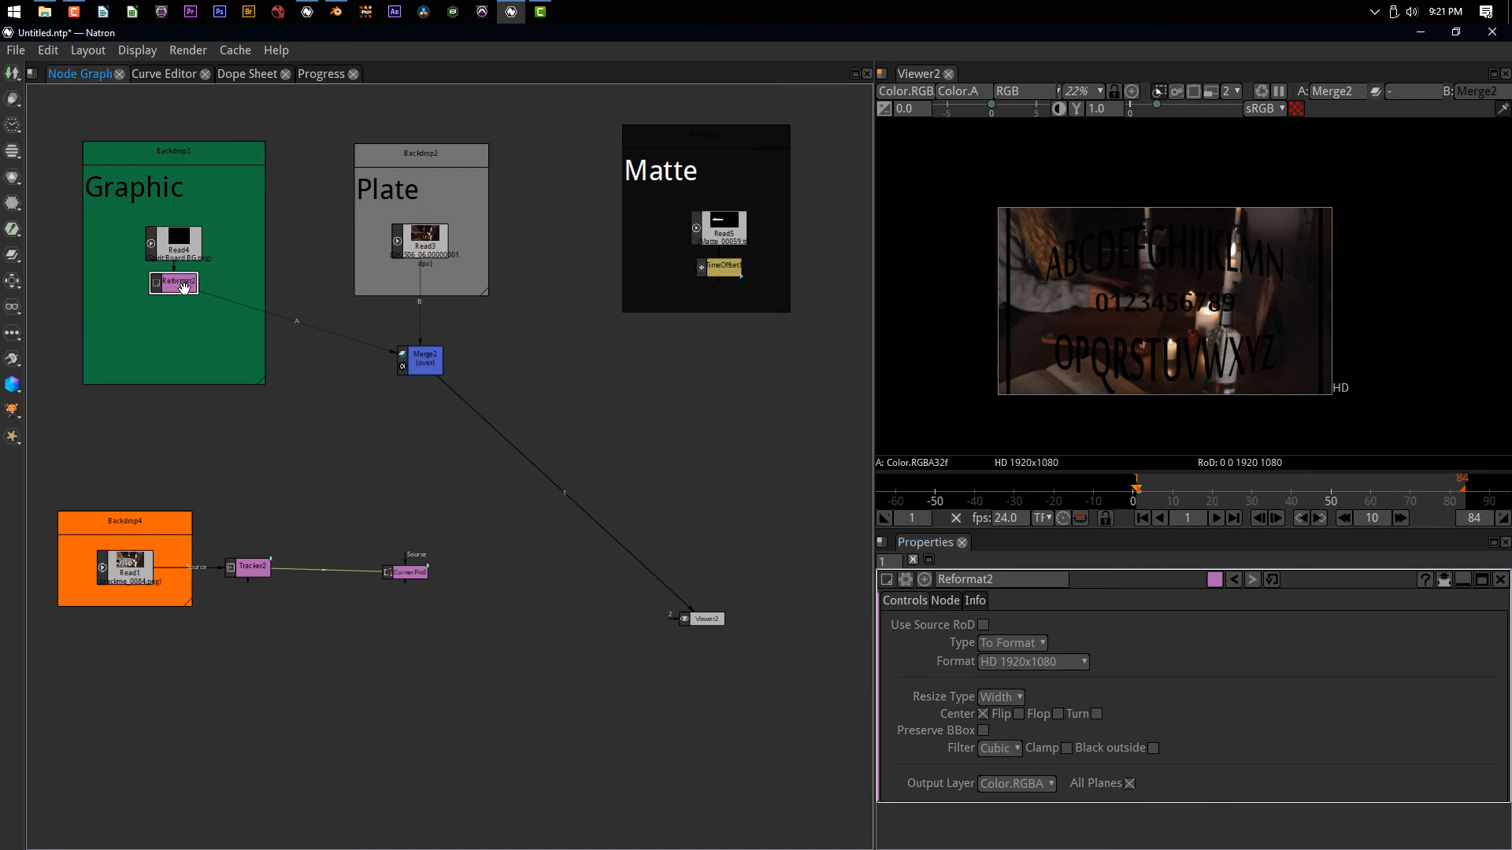
key(Tab)
text(corn)
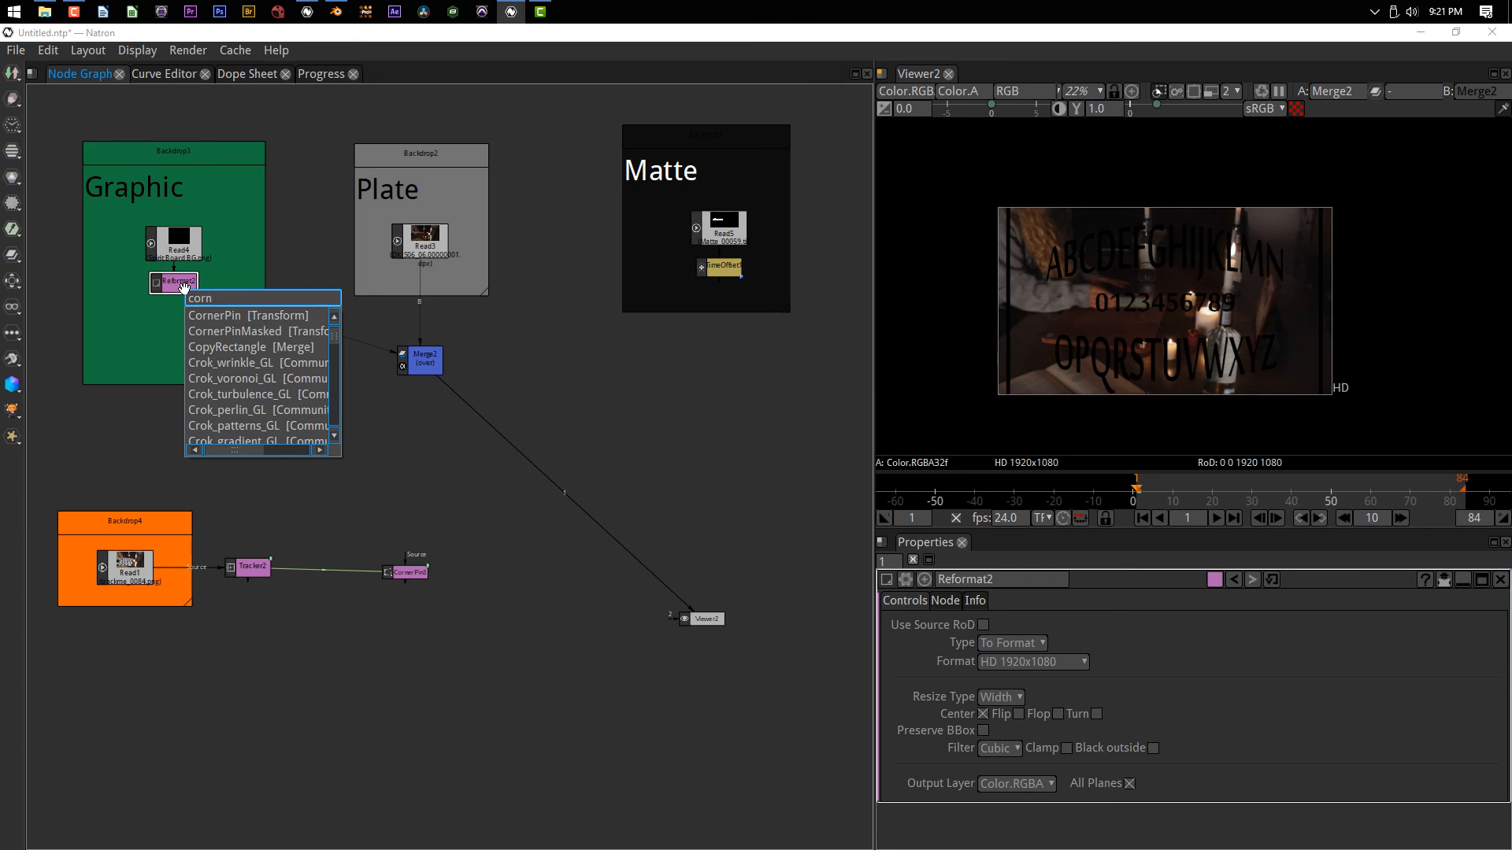
click(226, 316)
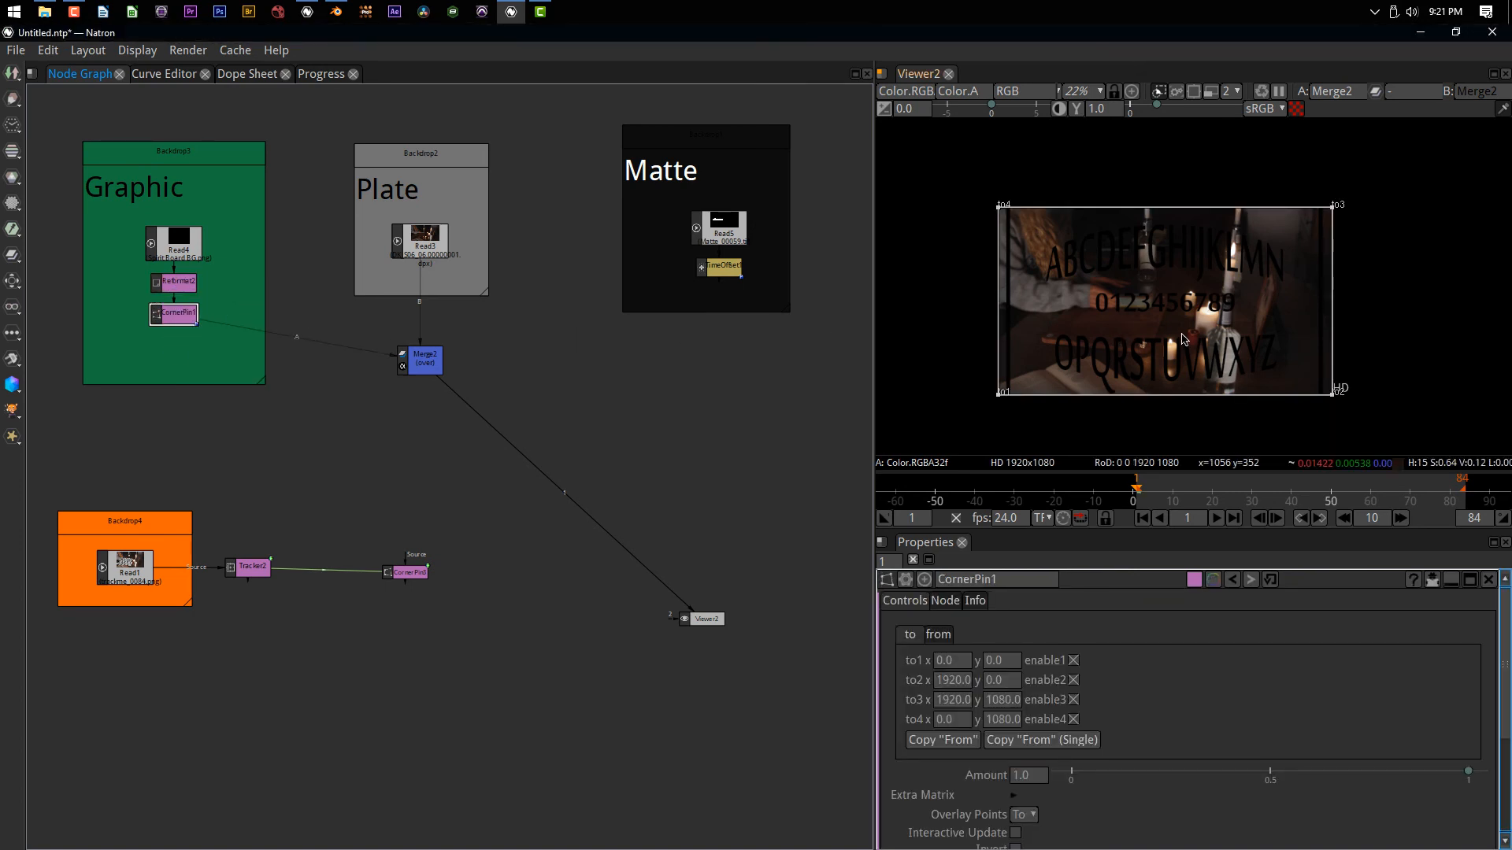
Enlarge the viewer and pin the graphic's corners to the wooden board: to2 near-left, to3 near-right, to4 far-right and to1 far-left
key(space)
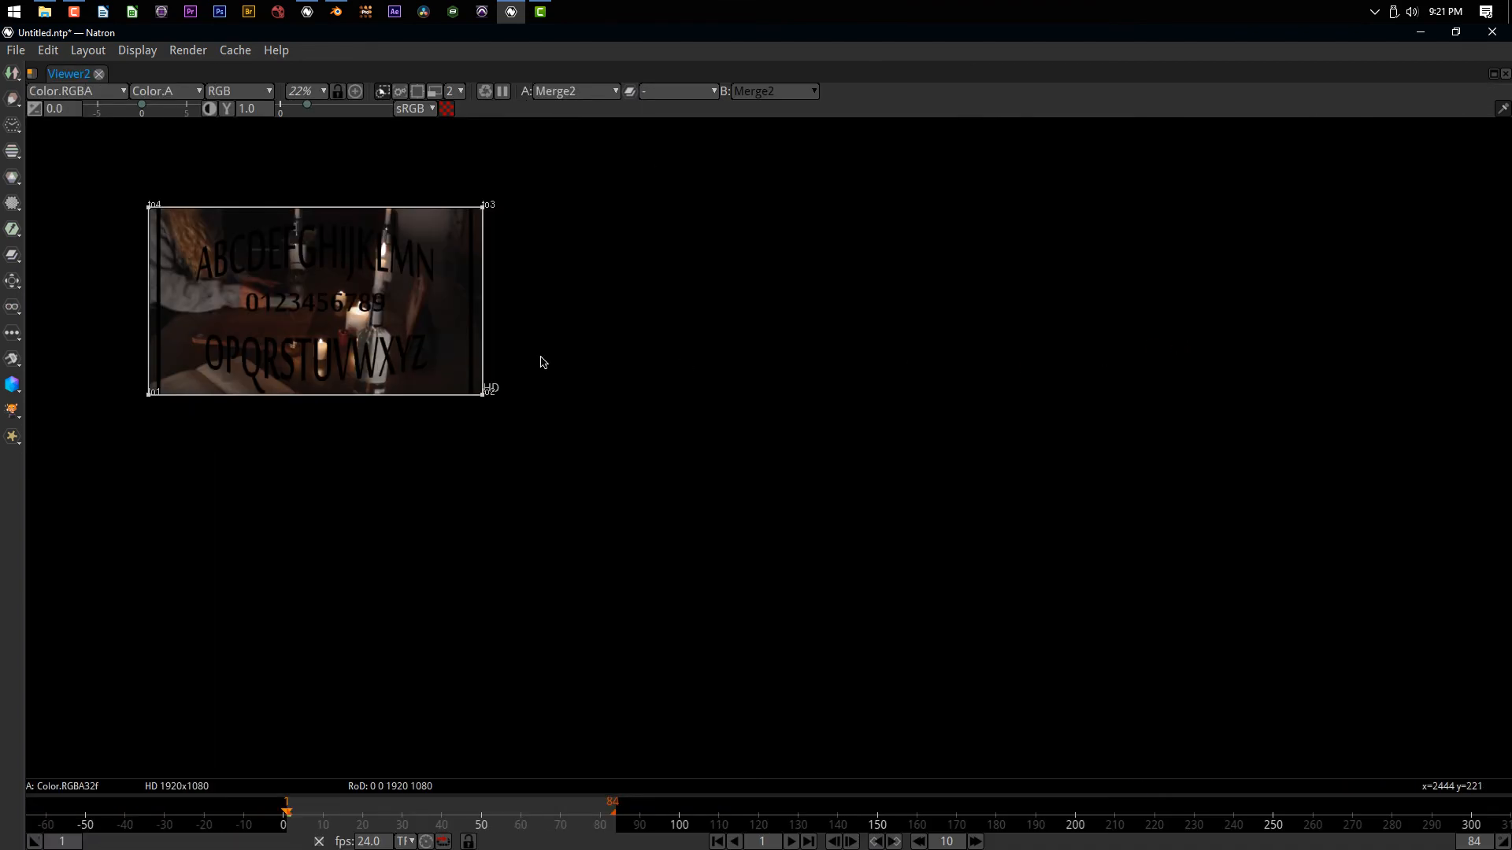
key(f)
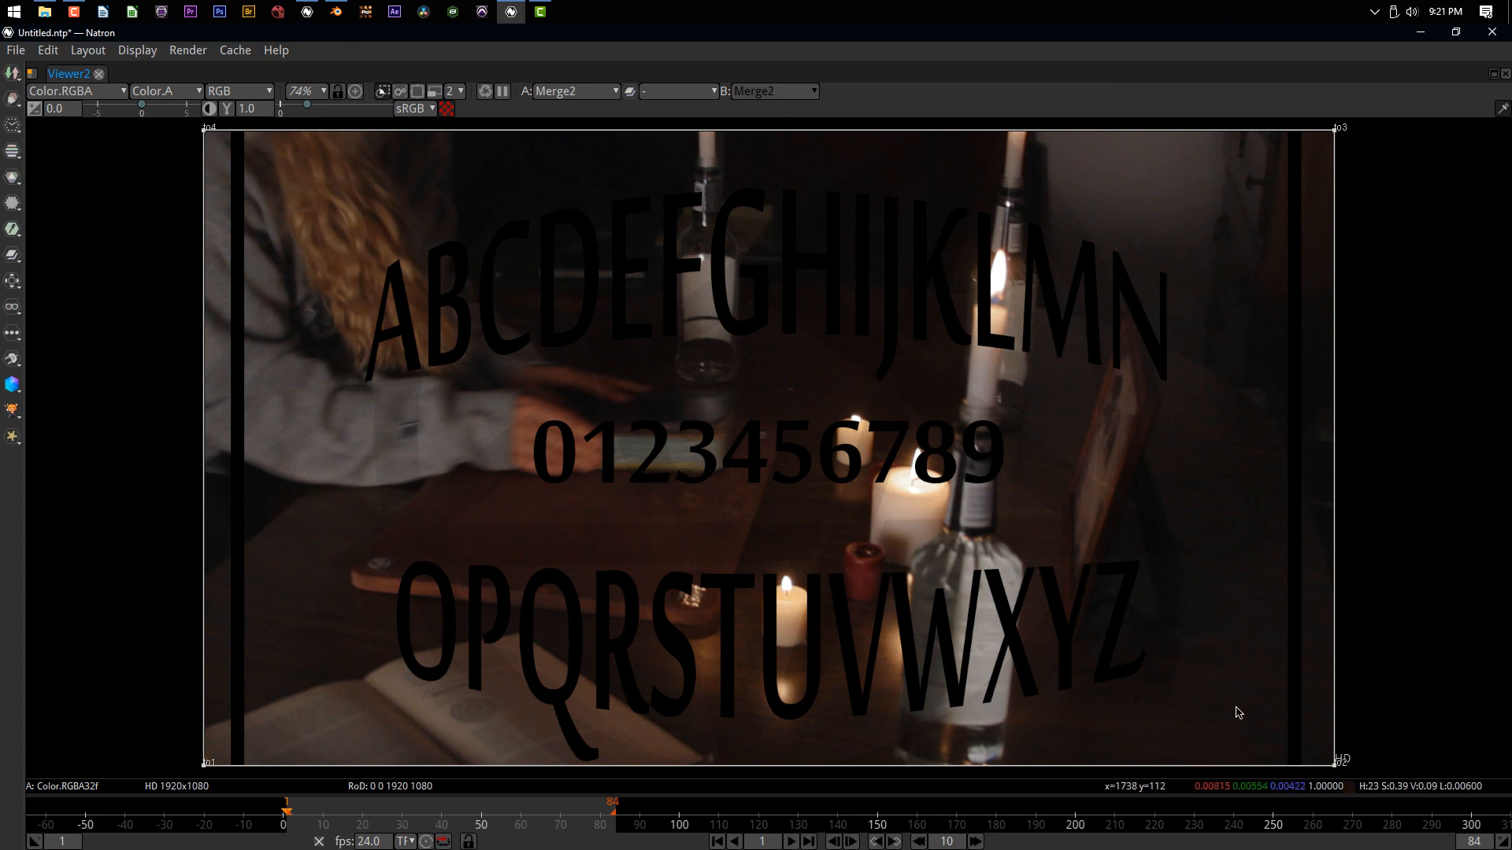
drag(1335, 765, 349, 584)
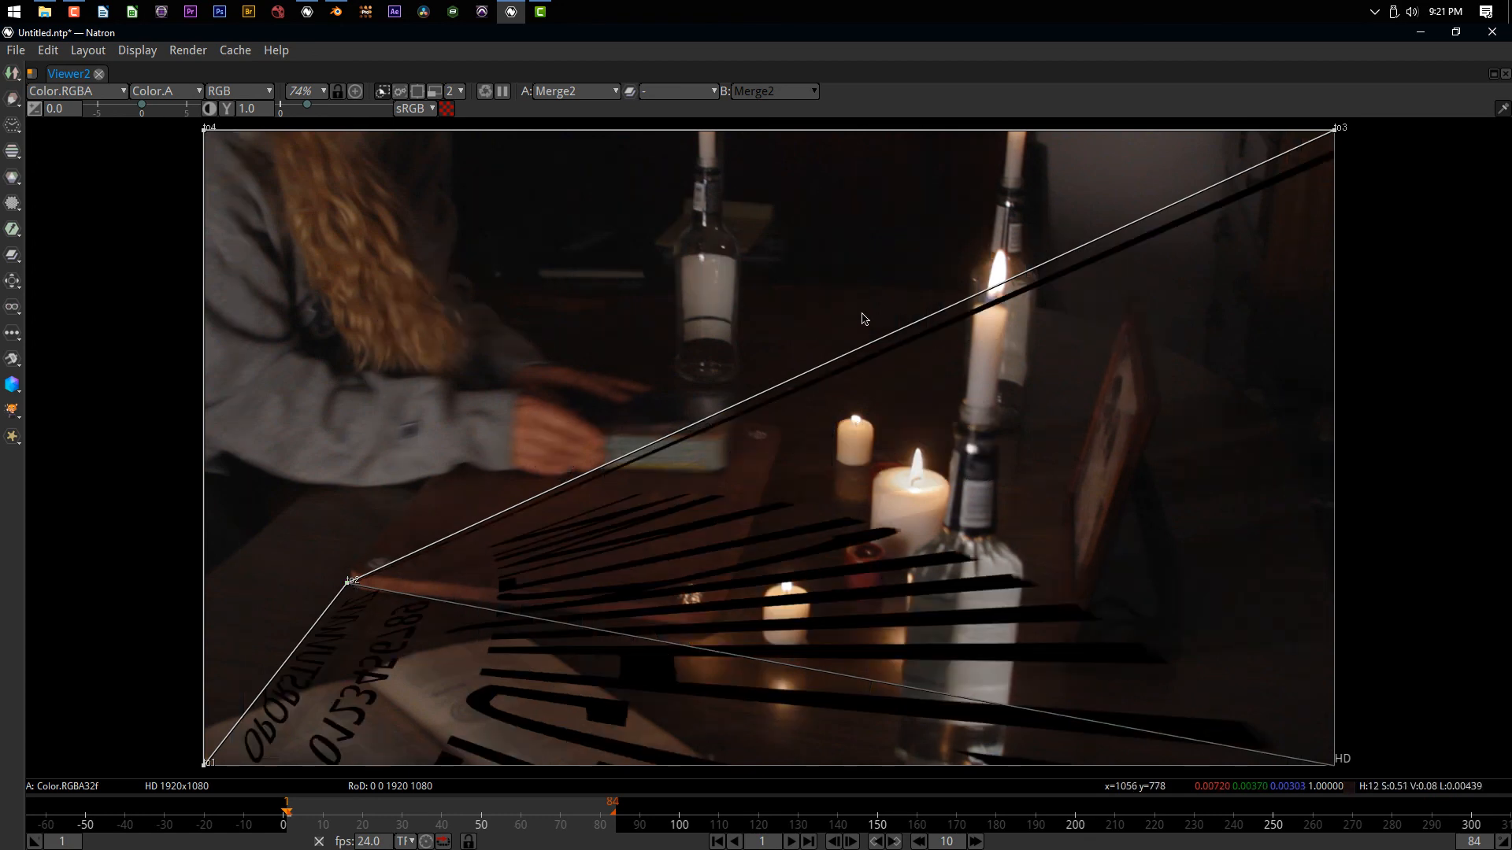
drag(1339, 136, 707, 624)
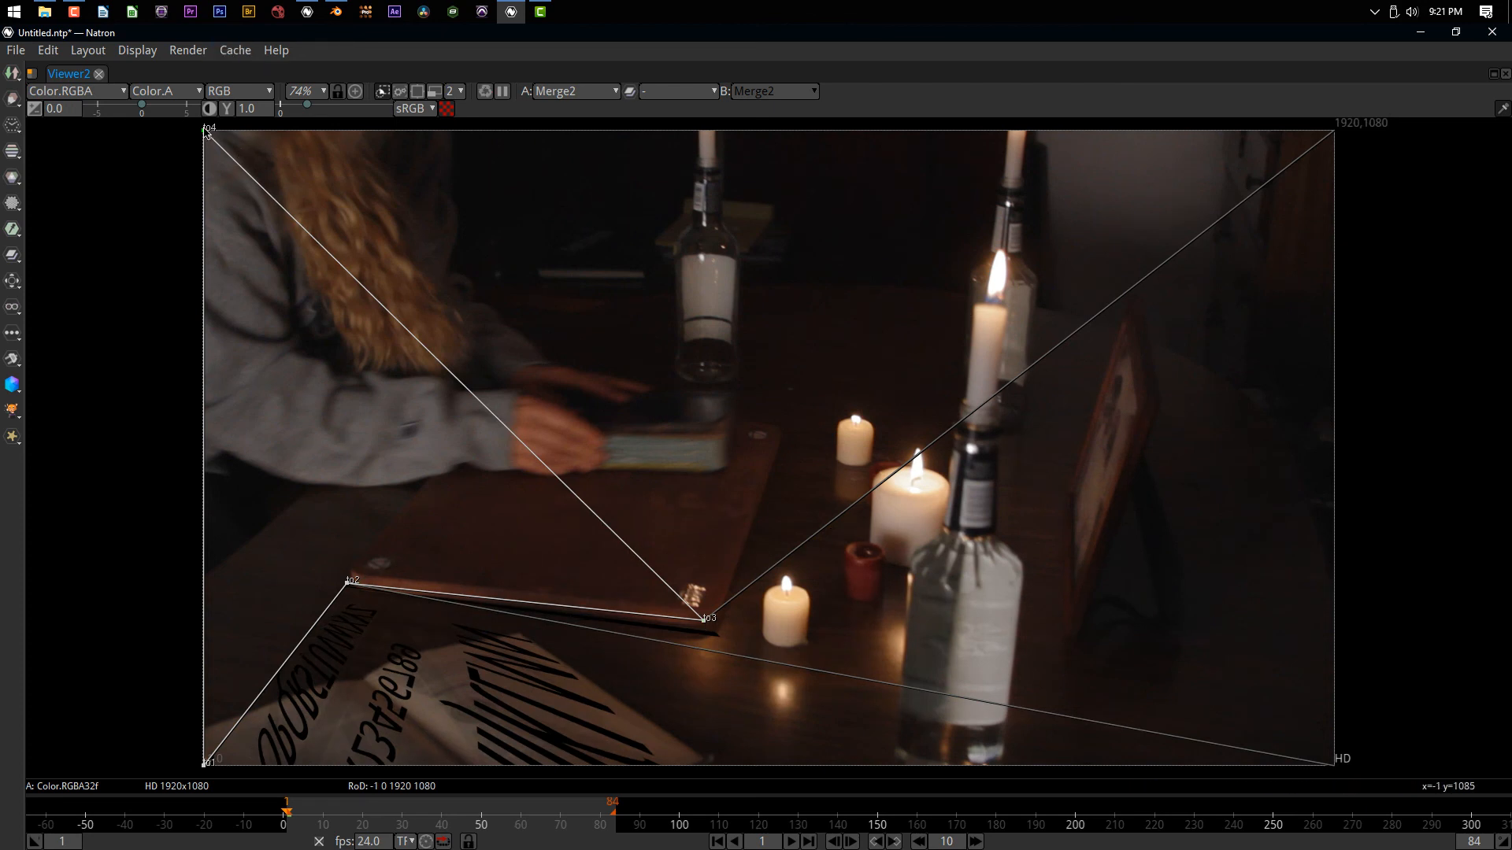
drag(207, 132, 781, 428)
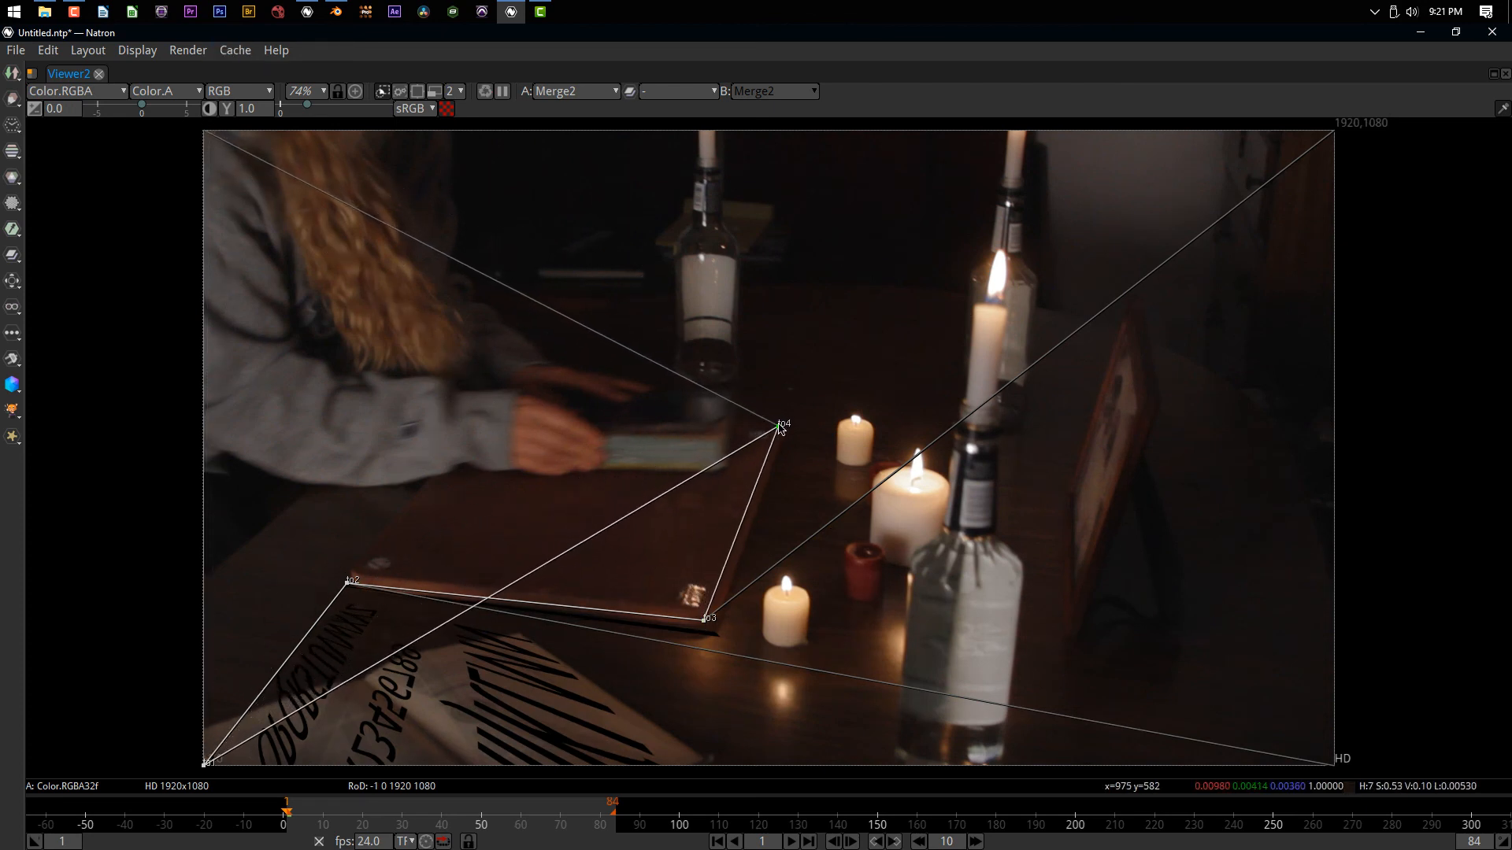
drag(206, 762, 506, 387)
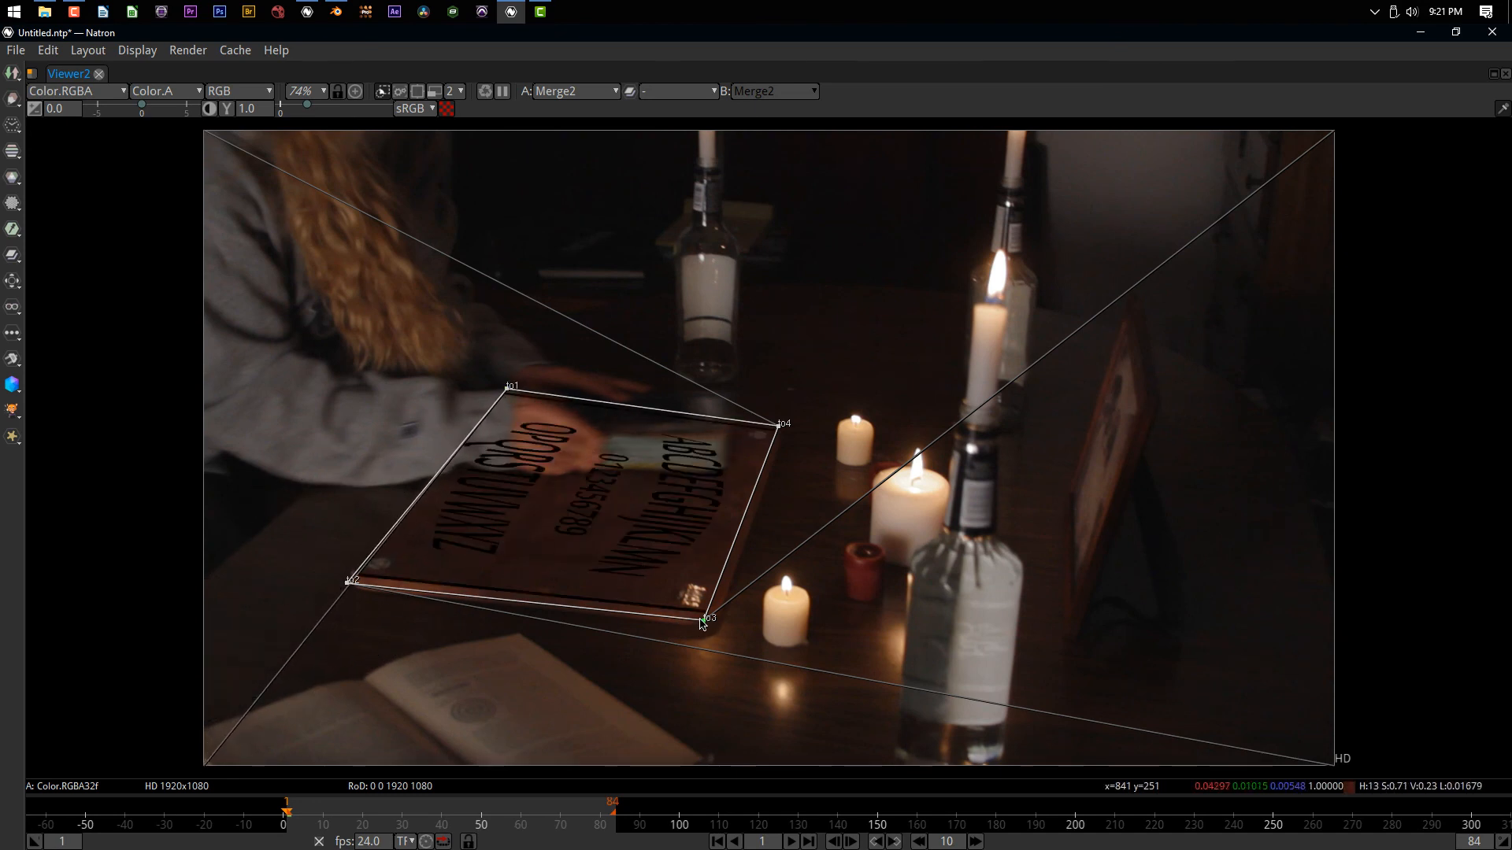
Refine the graphic's corner pins on the board to about to1 (483, 604), to2 (237, 310), to3 (865, 258) and to4 (981, 573), then restore the layout
drag(704, 621, 711, 616)
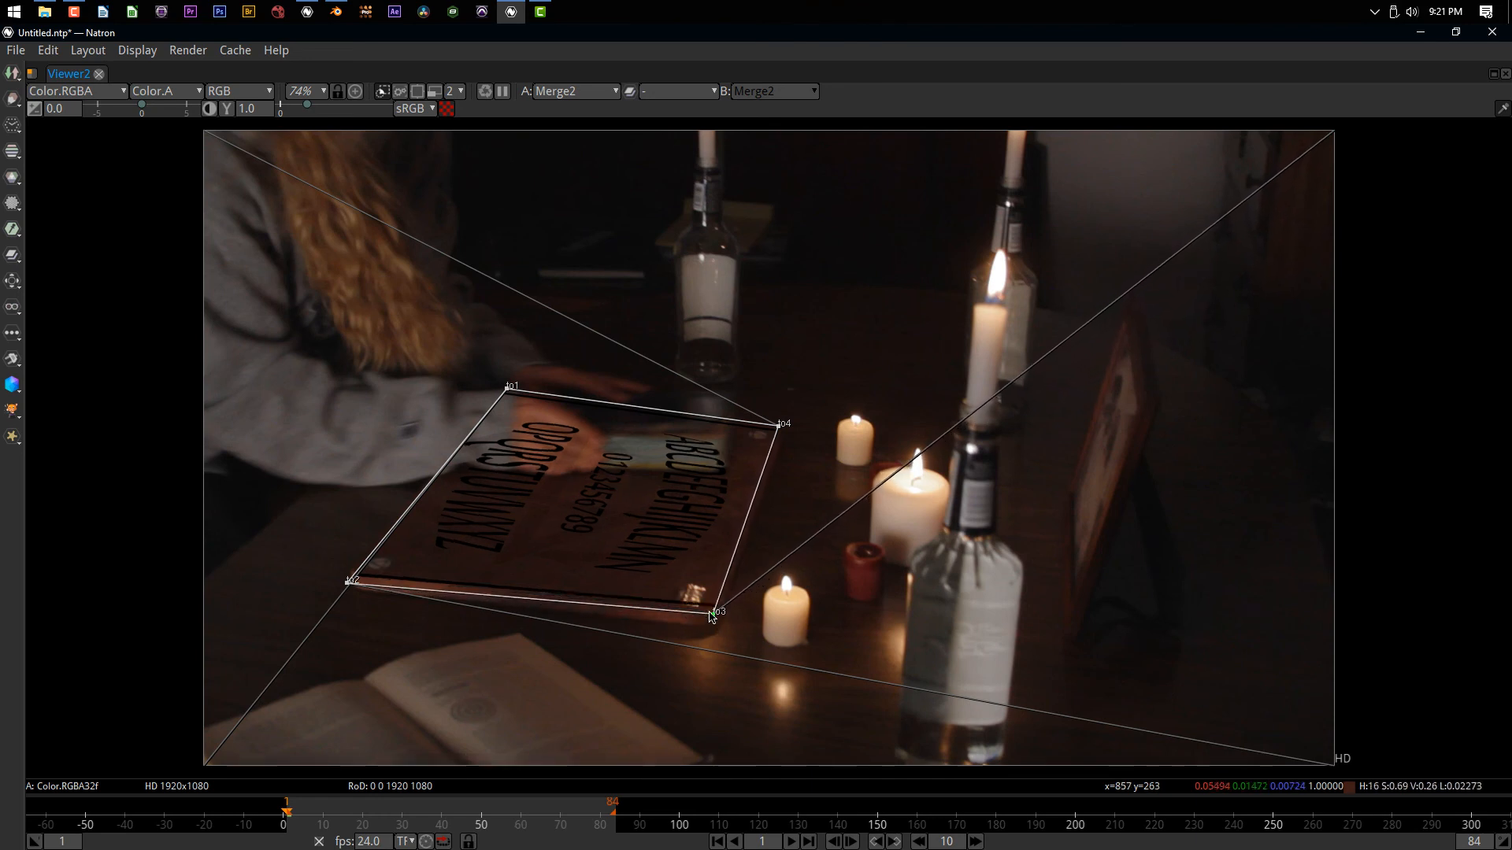
drag(781, 428, 784, 429)
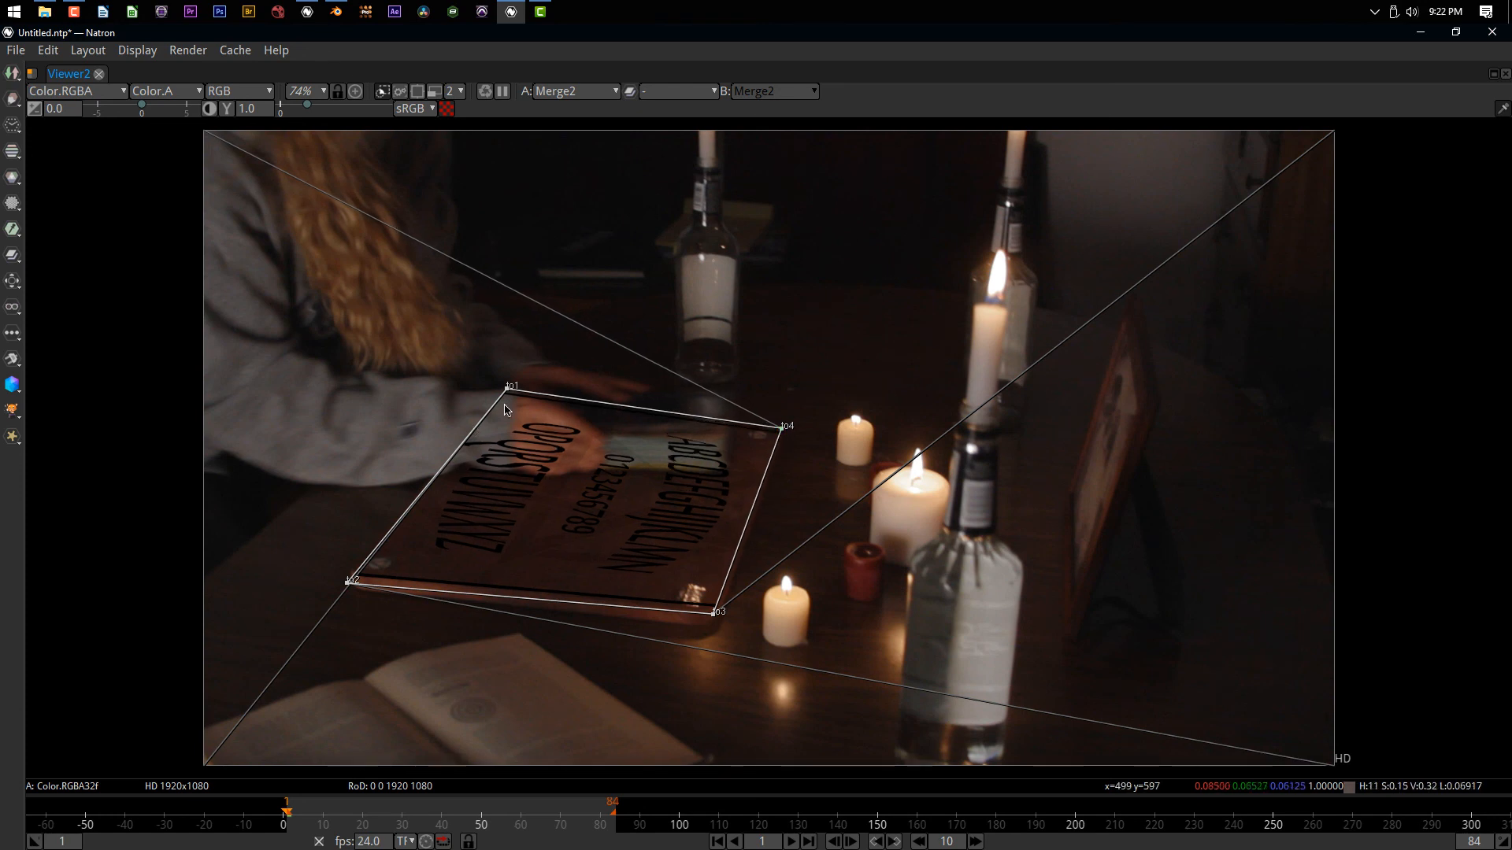
drag(507, 388, 488, 409)
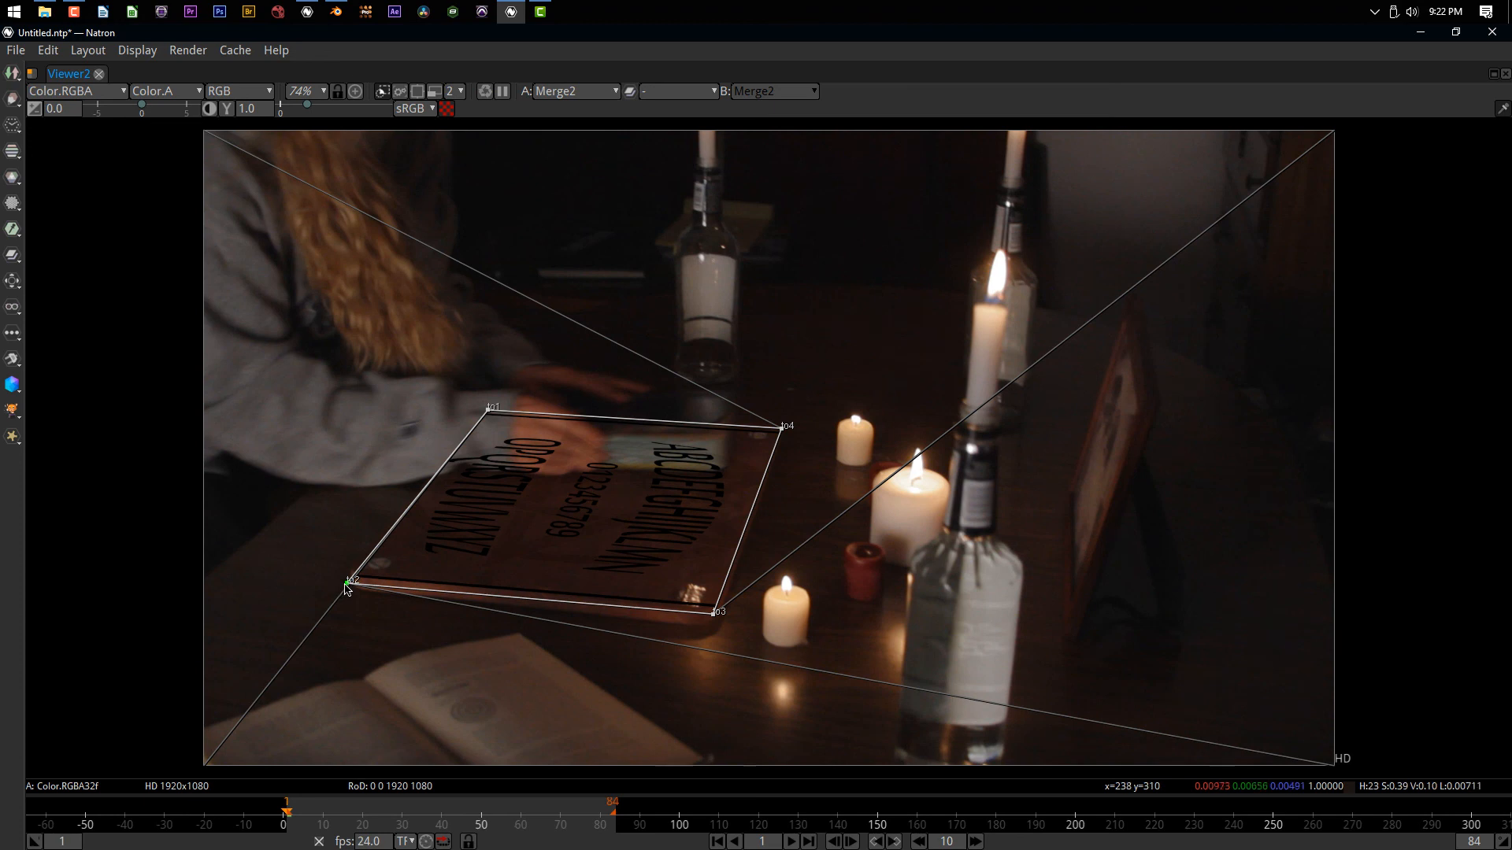
drag(346, 582, 340, 584)
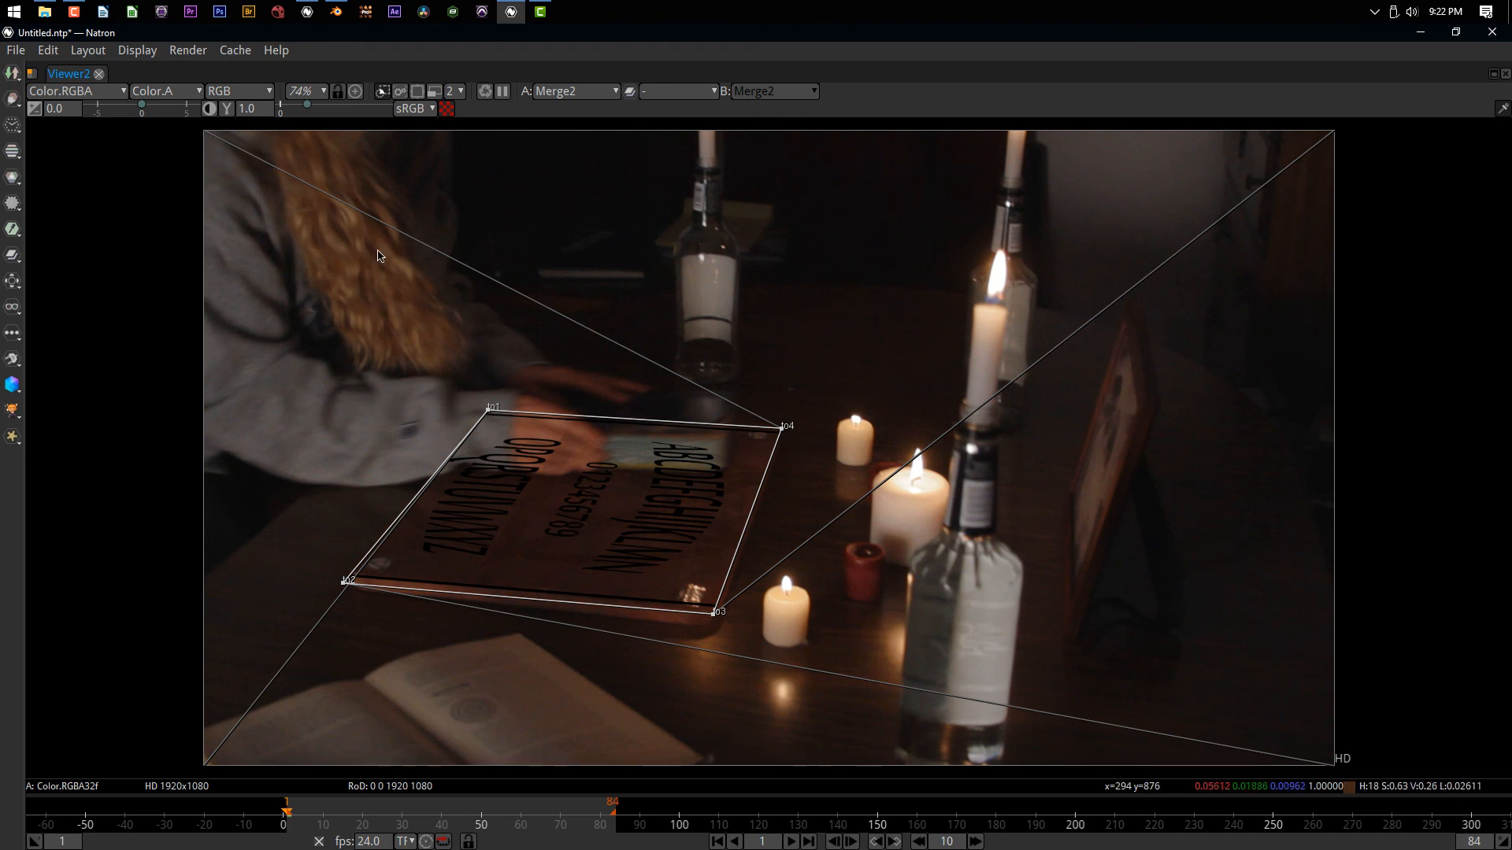
key(space)
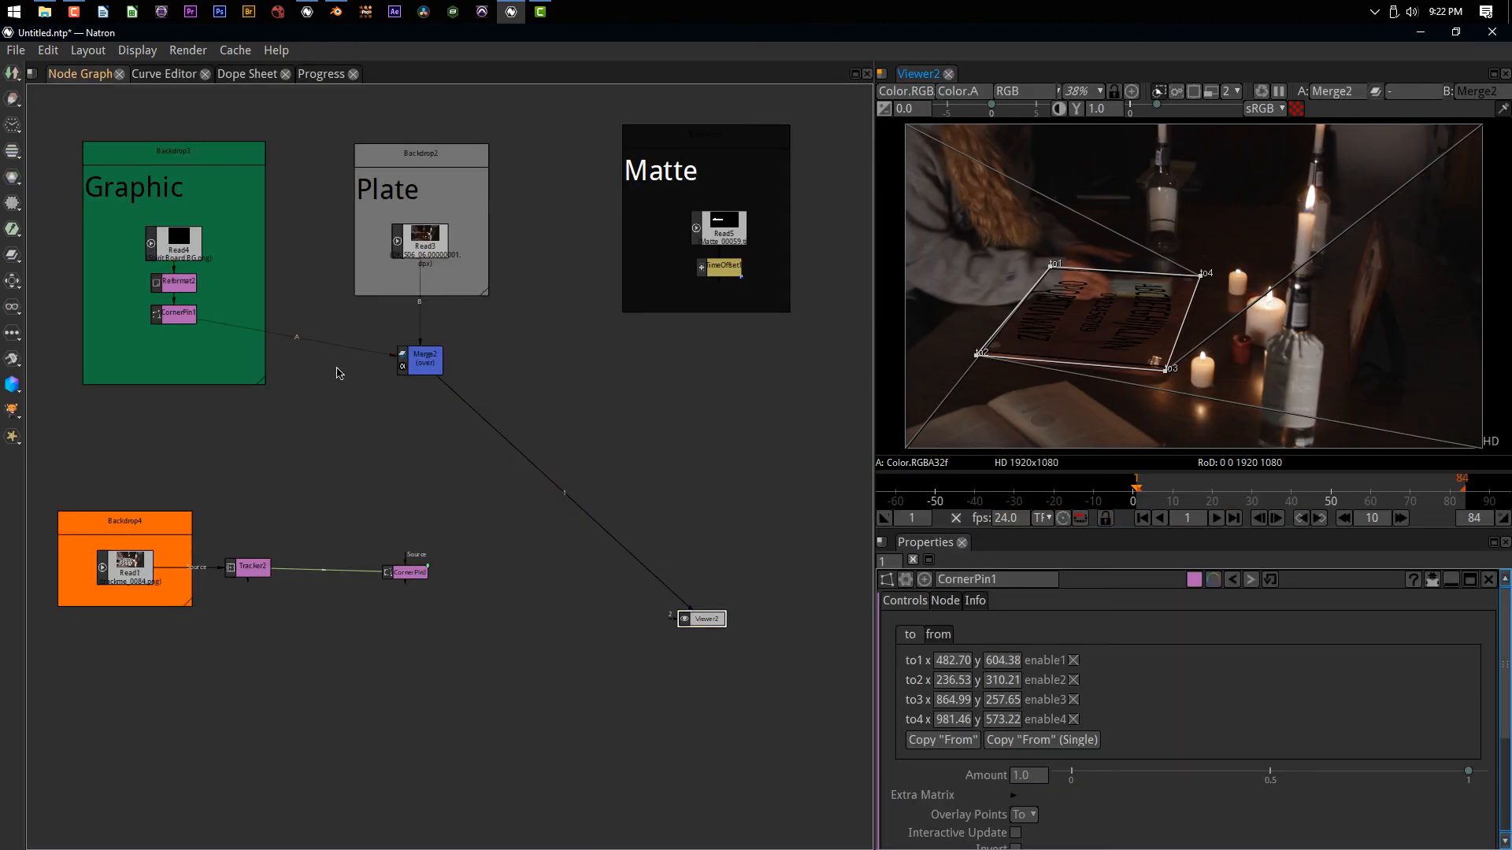
Insert the tracker's exported CornerPin between the graphic's CornerPin and the Merge node, and check the tracked graphic in playback
drag(415, 569, 185, 361)
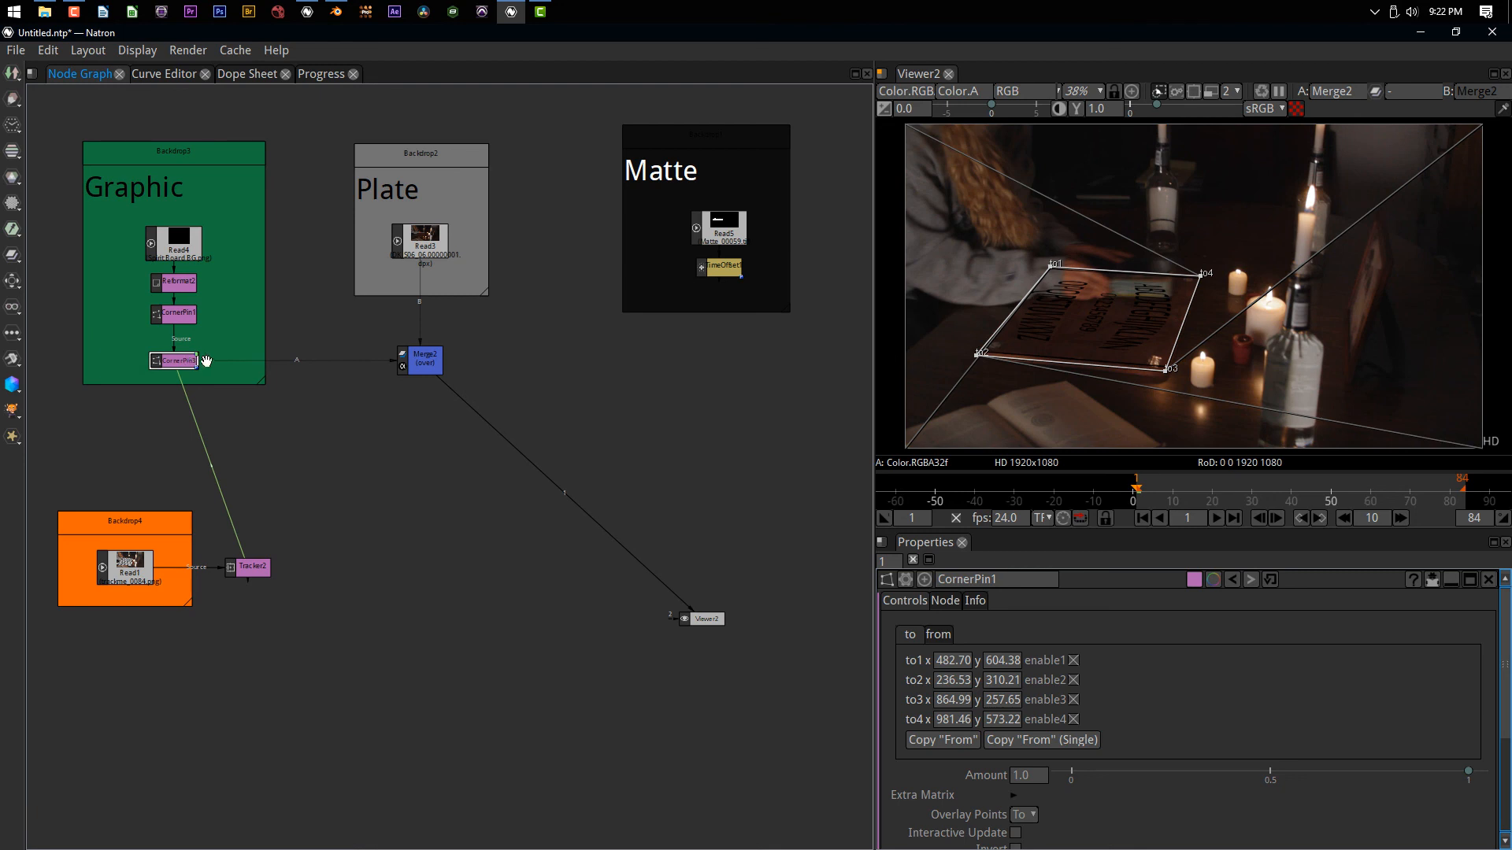
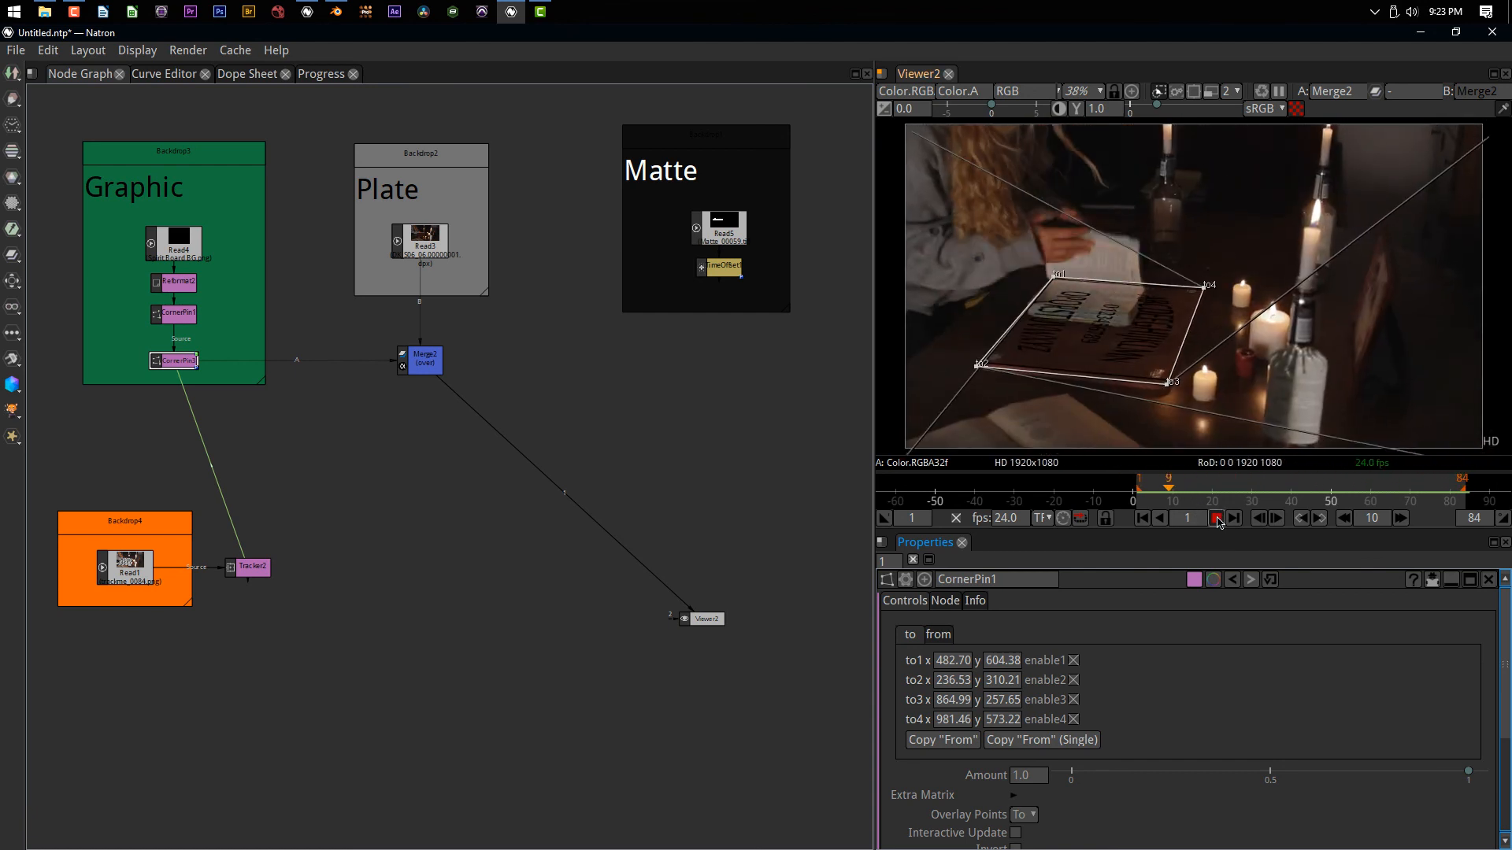
click(1217, 519)
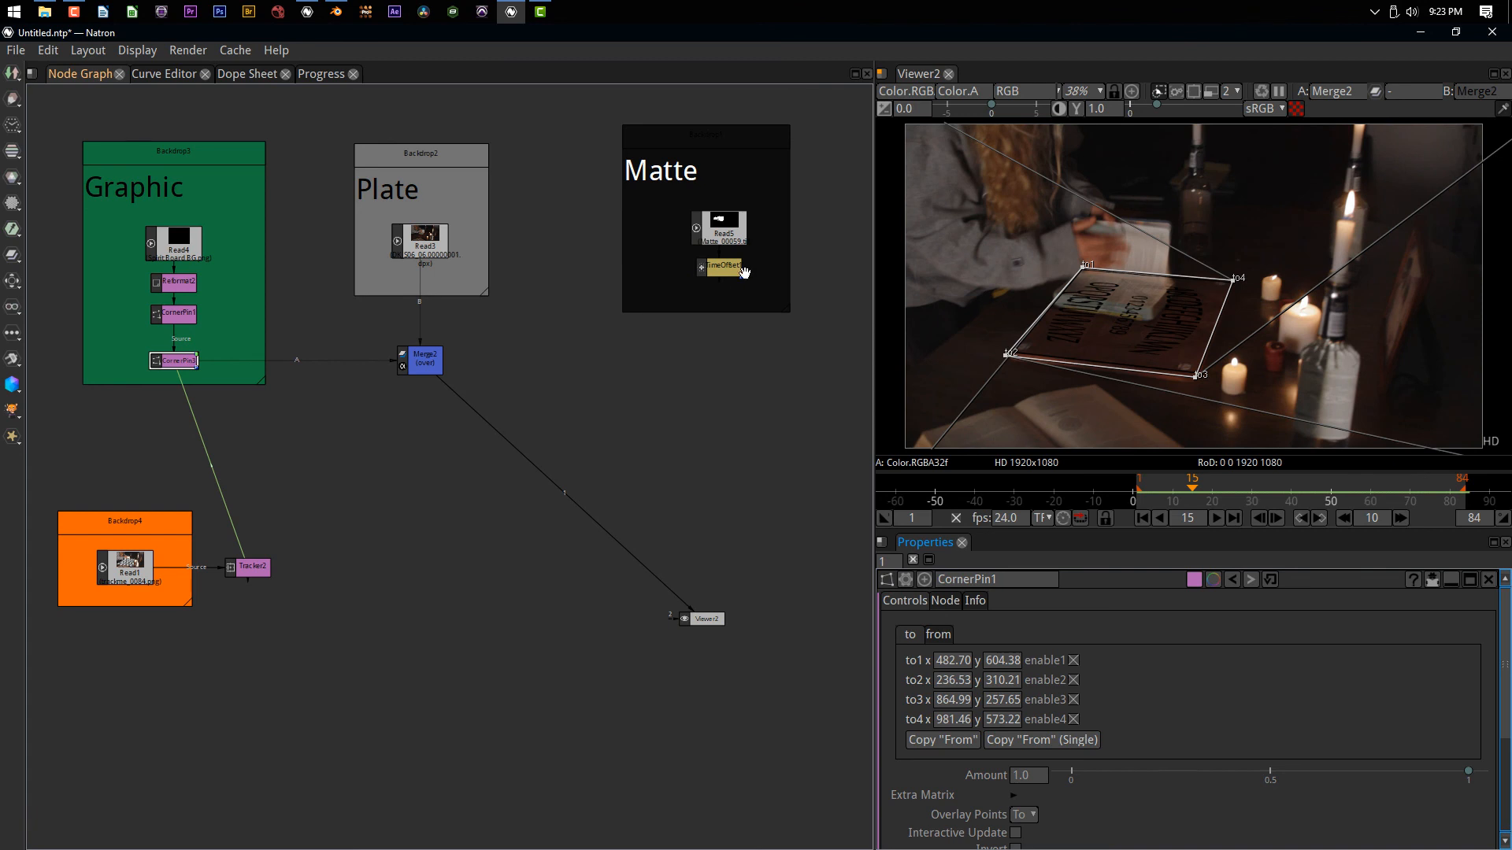
scroll(1122, 290, up, 5)
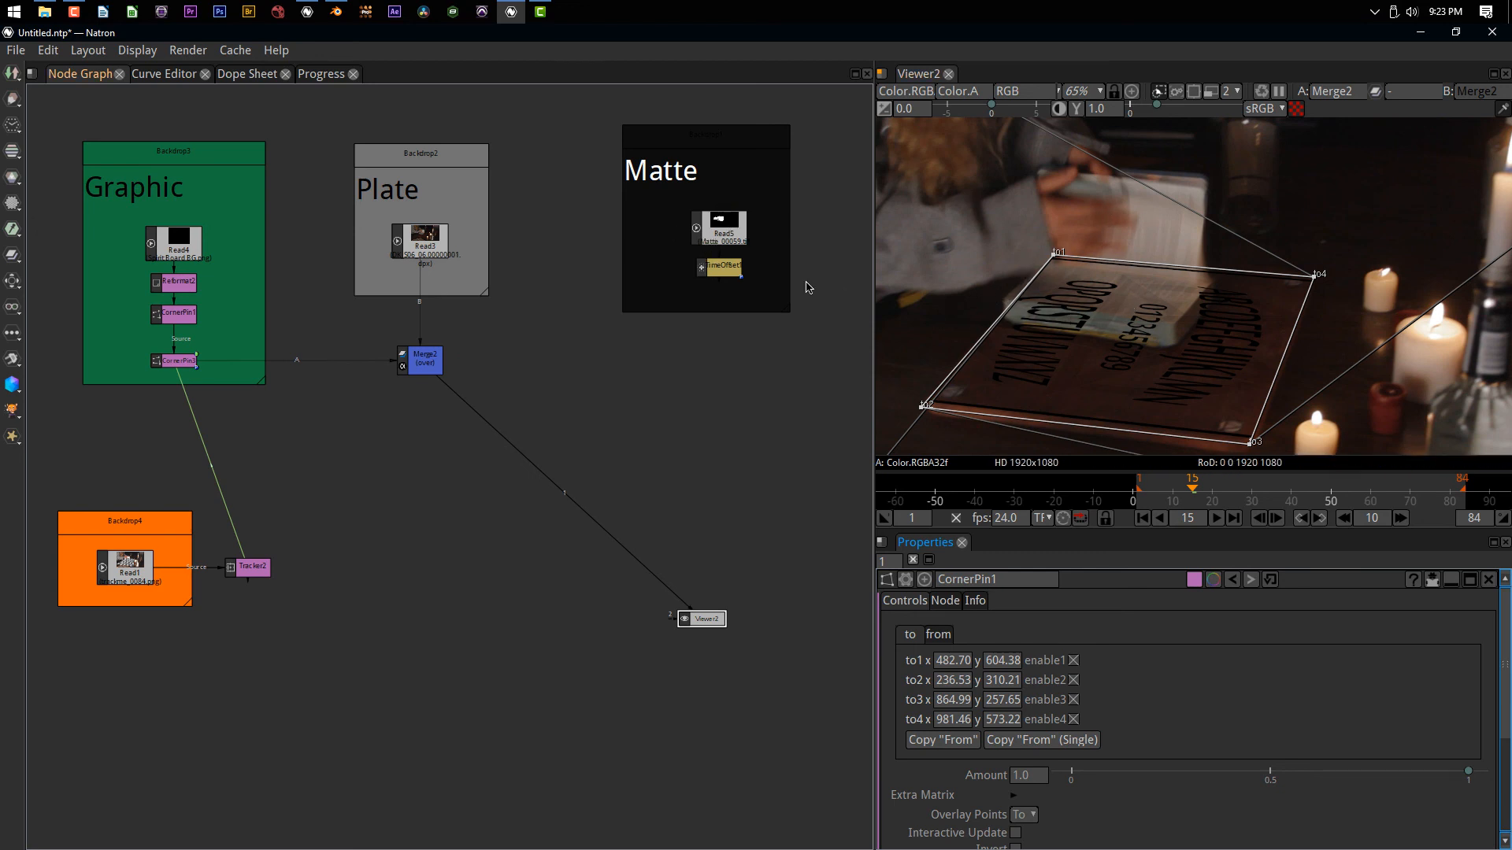
View the matte's TimeOffset output and play it back to check the hand-and-book mask
click(725, 272)
key(1)
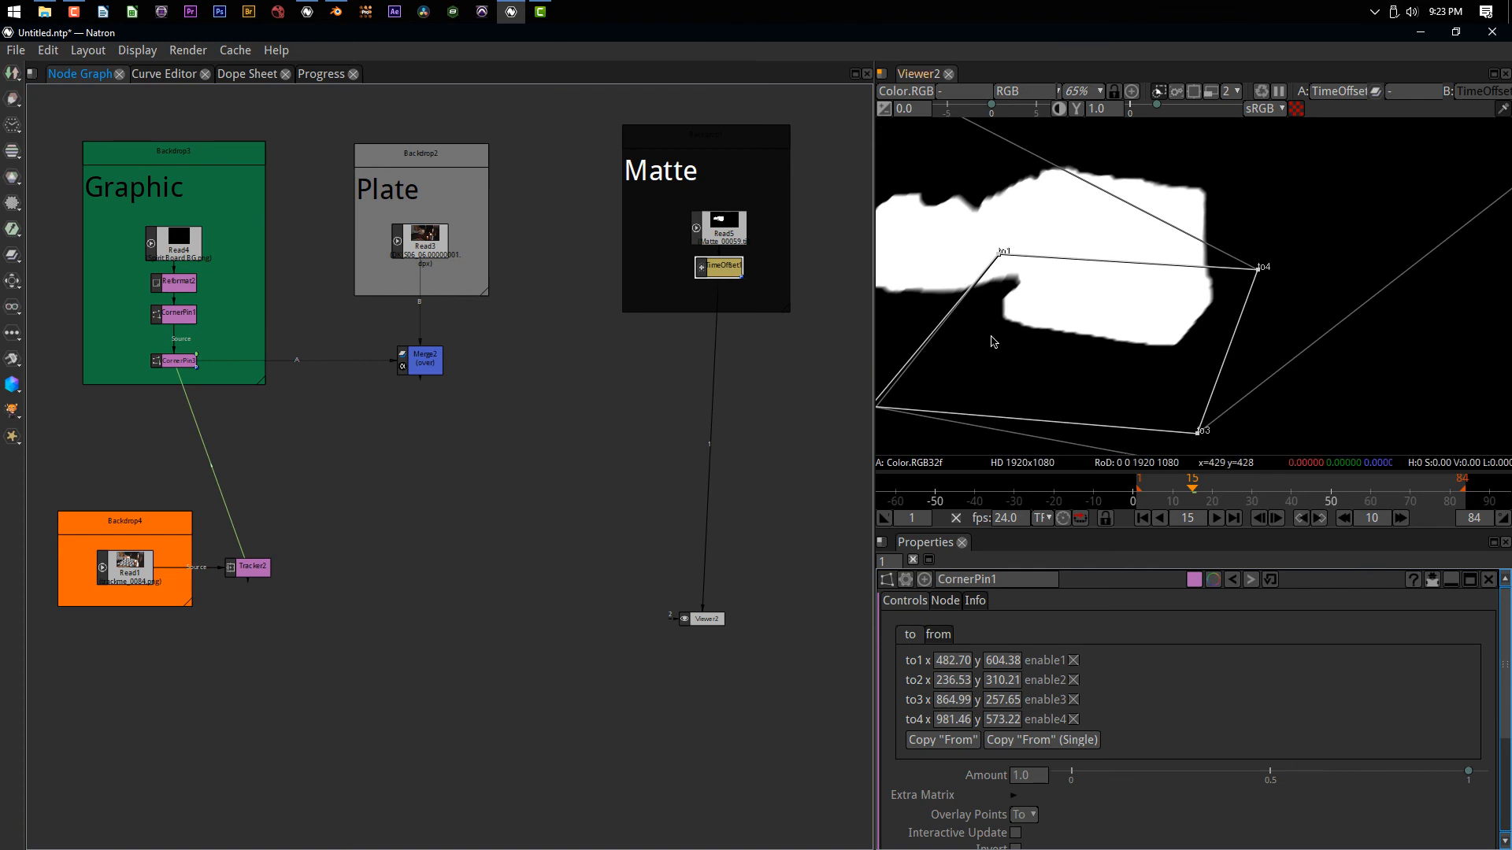
scroll(989, 337, down, 5)
click(725, 268)
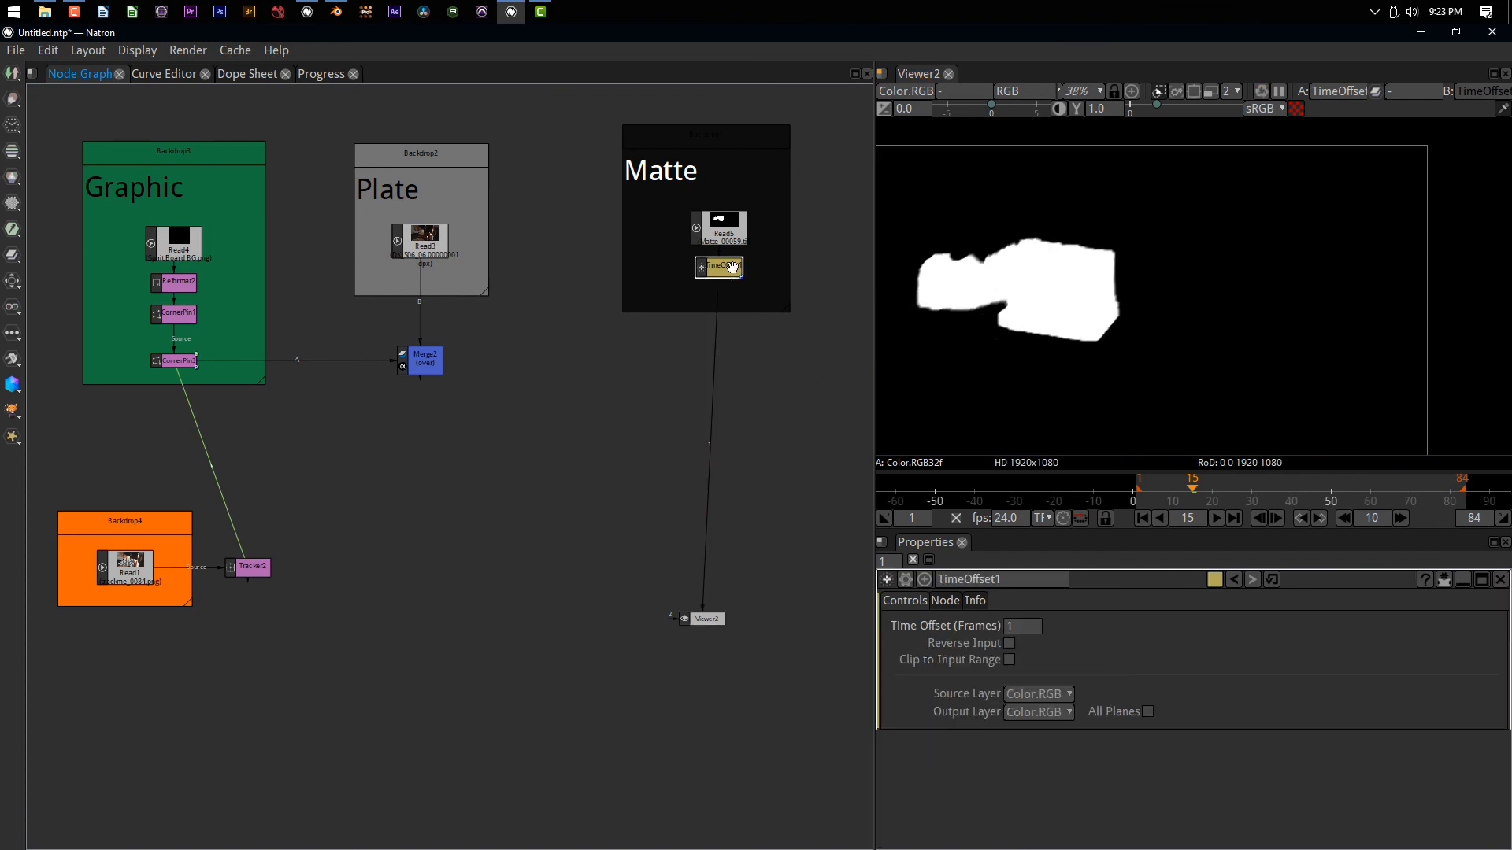
click(1215, 518)
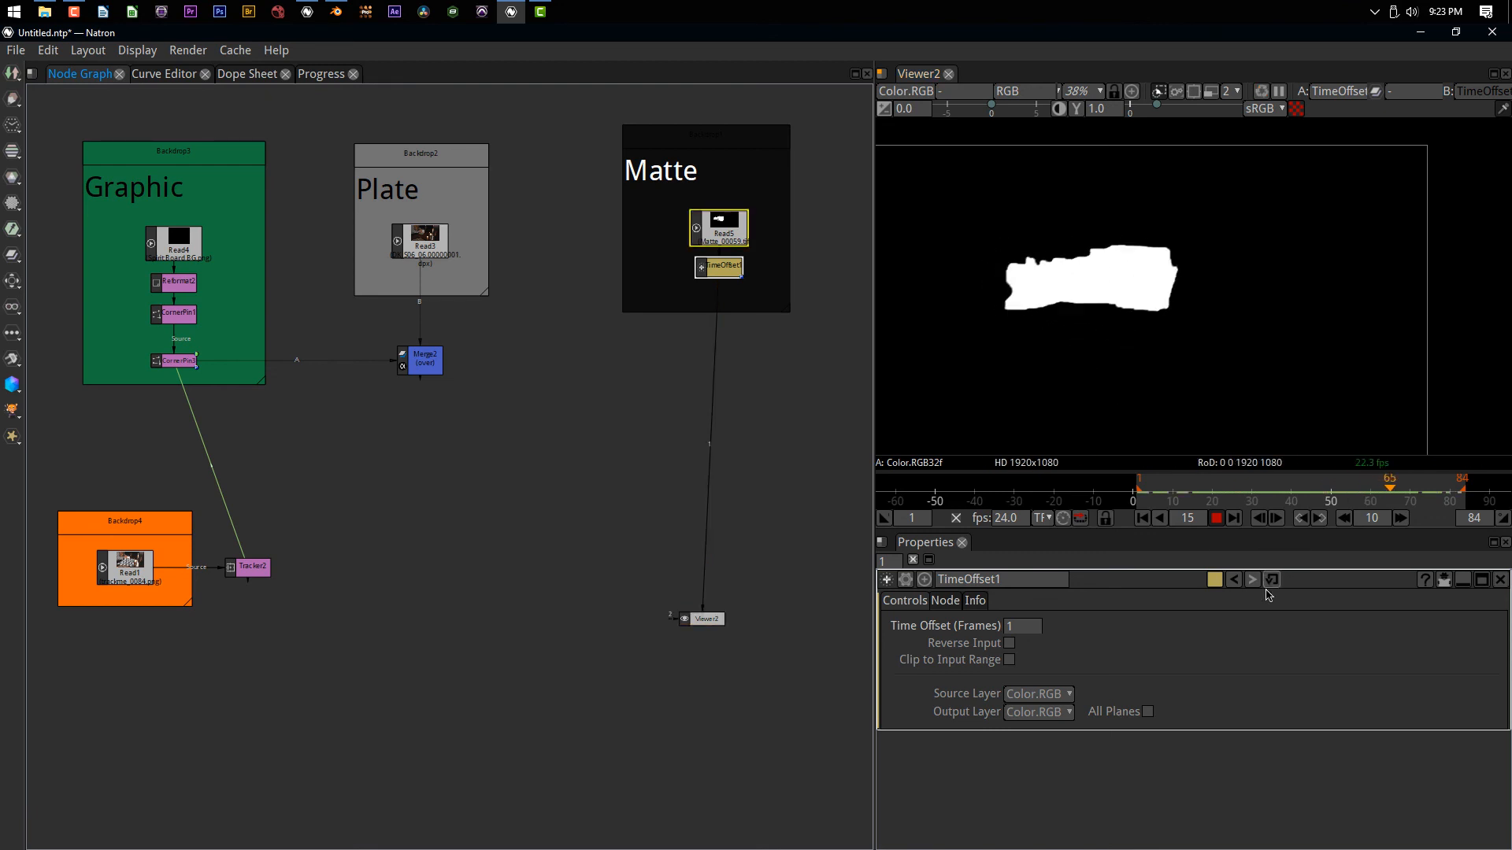
click(1217, 518)
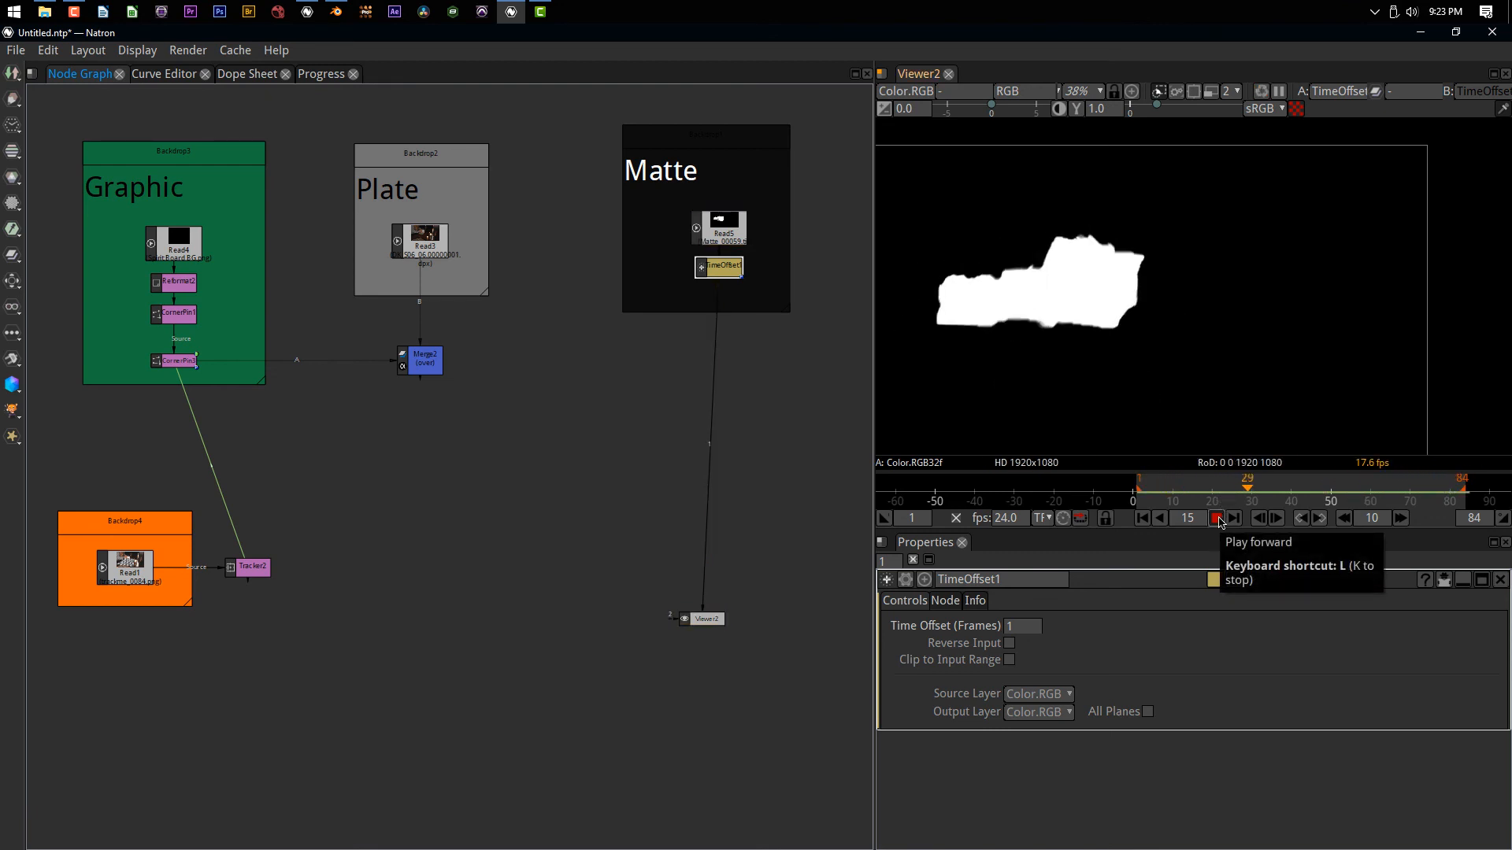
click(1218, 520)
Connect the Merge node's mask input to the matte's TimeOffset node and view the merged result
click(434, 364)
drag(453, 359, 732, 268)
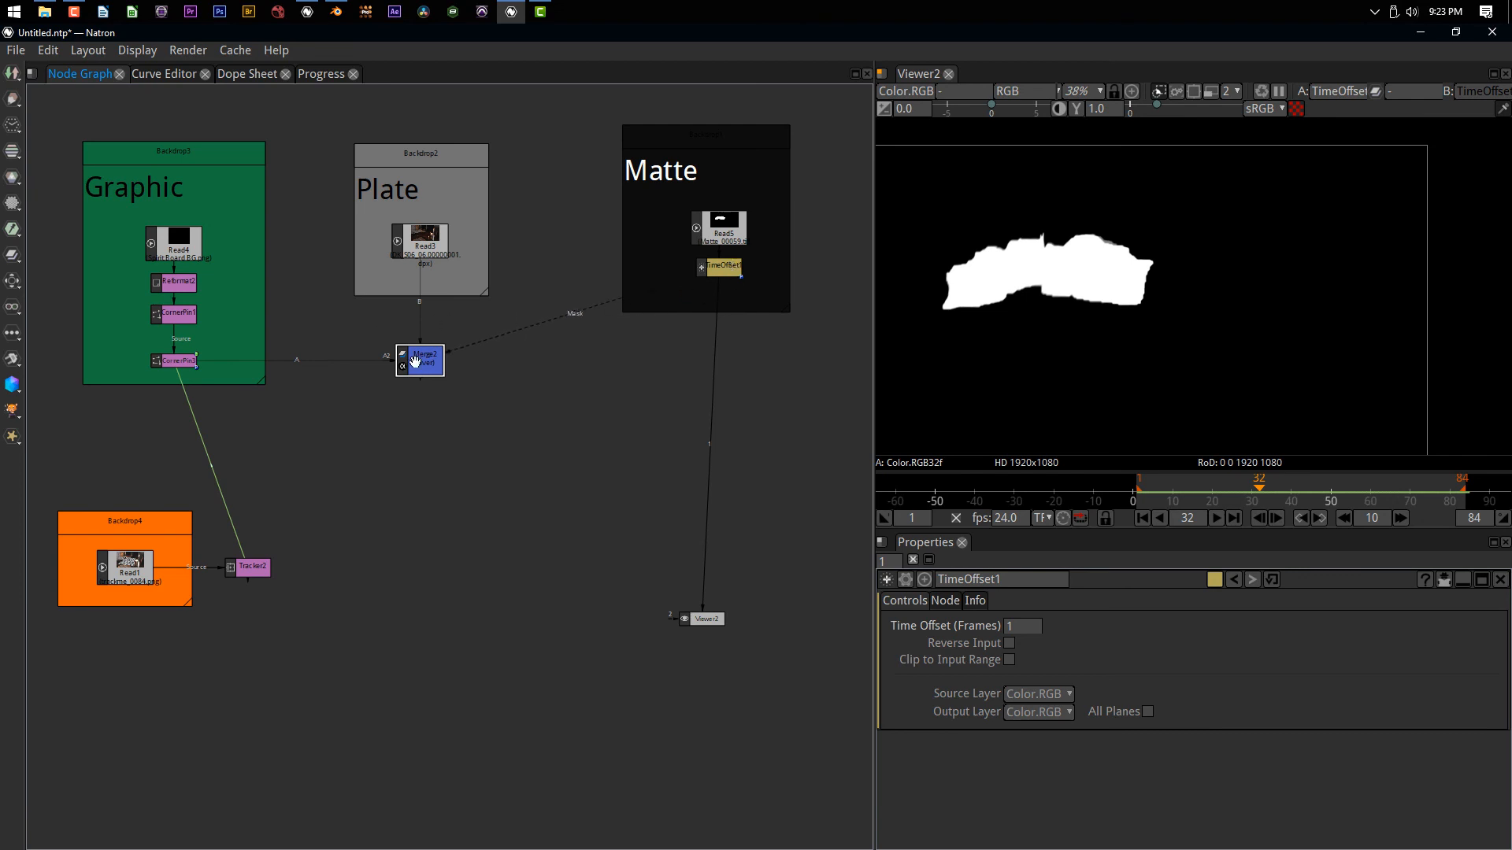
key(1)
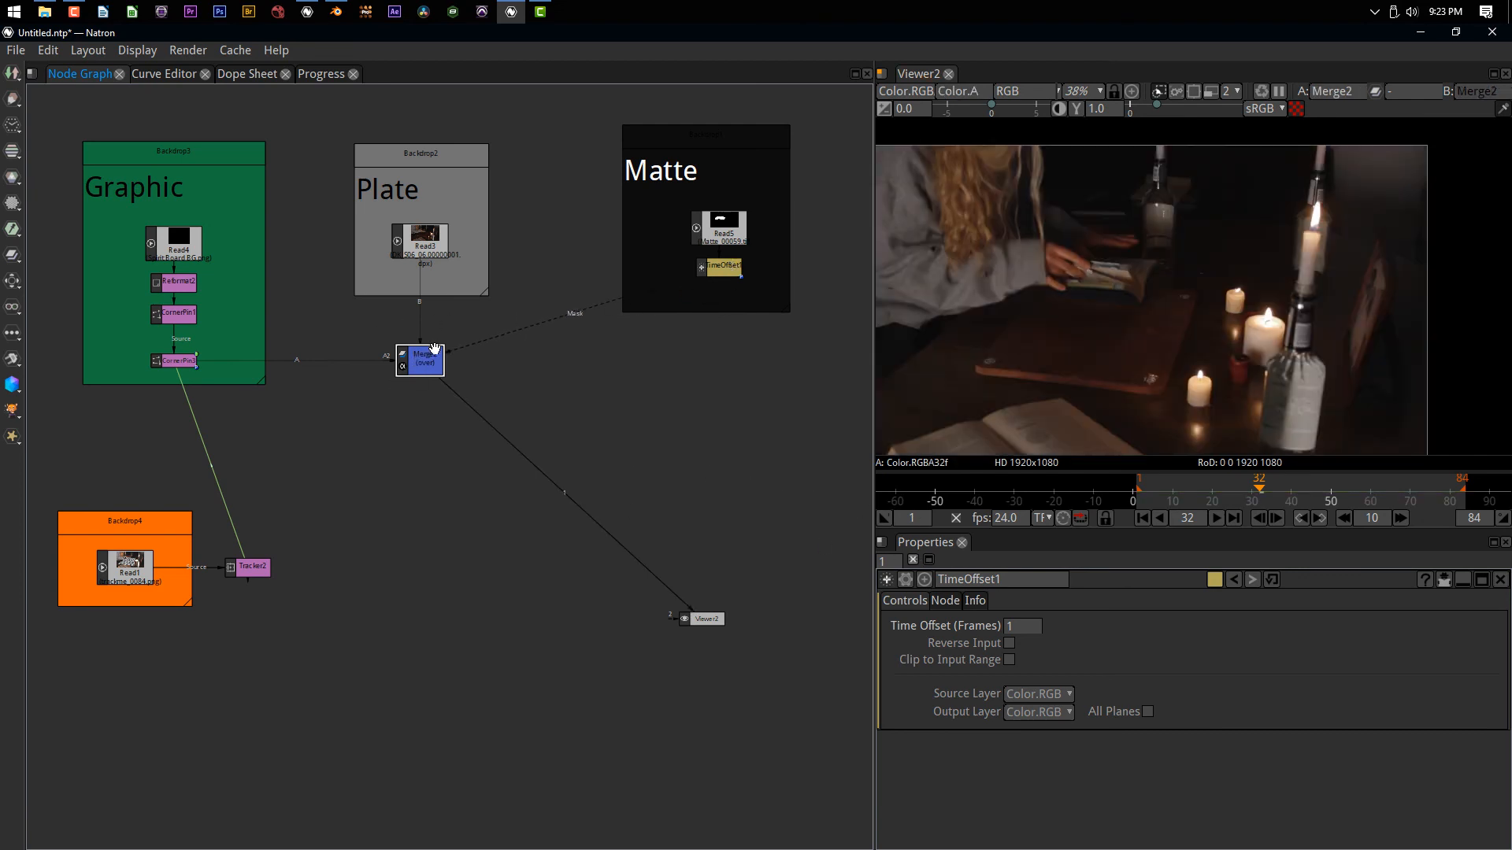
Set the Merge node's mask channel to Color.R and invert the mask
double_click(430, 363)
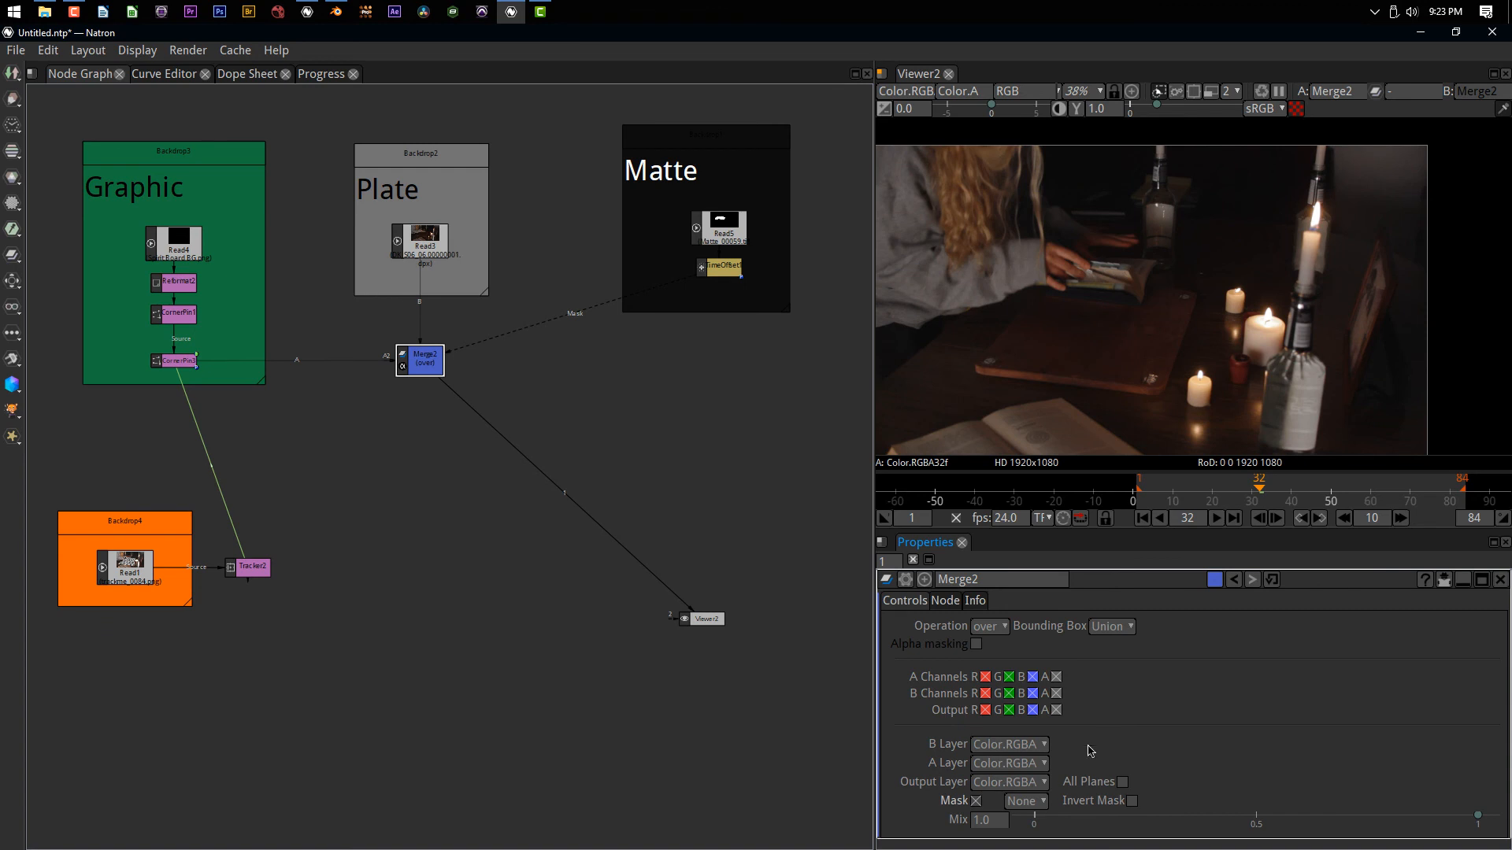
click(1033, 801)
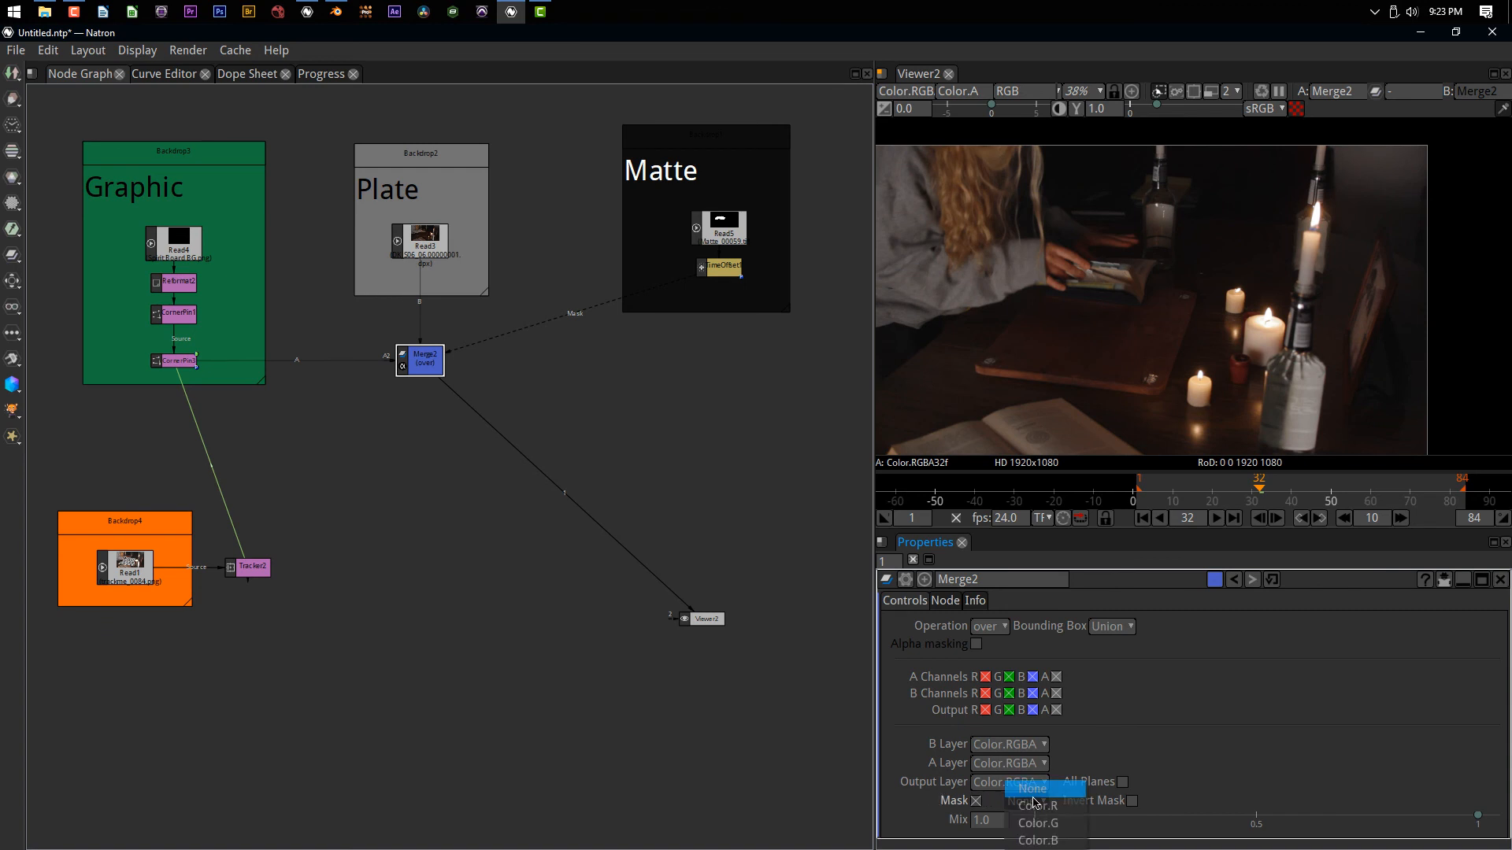
click(1037, 805)
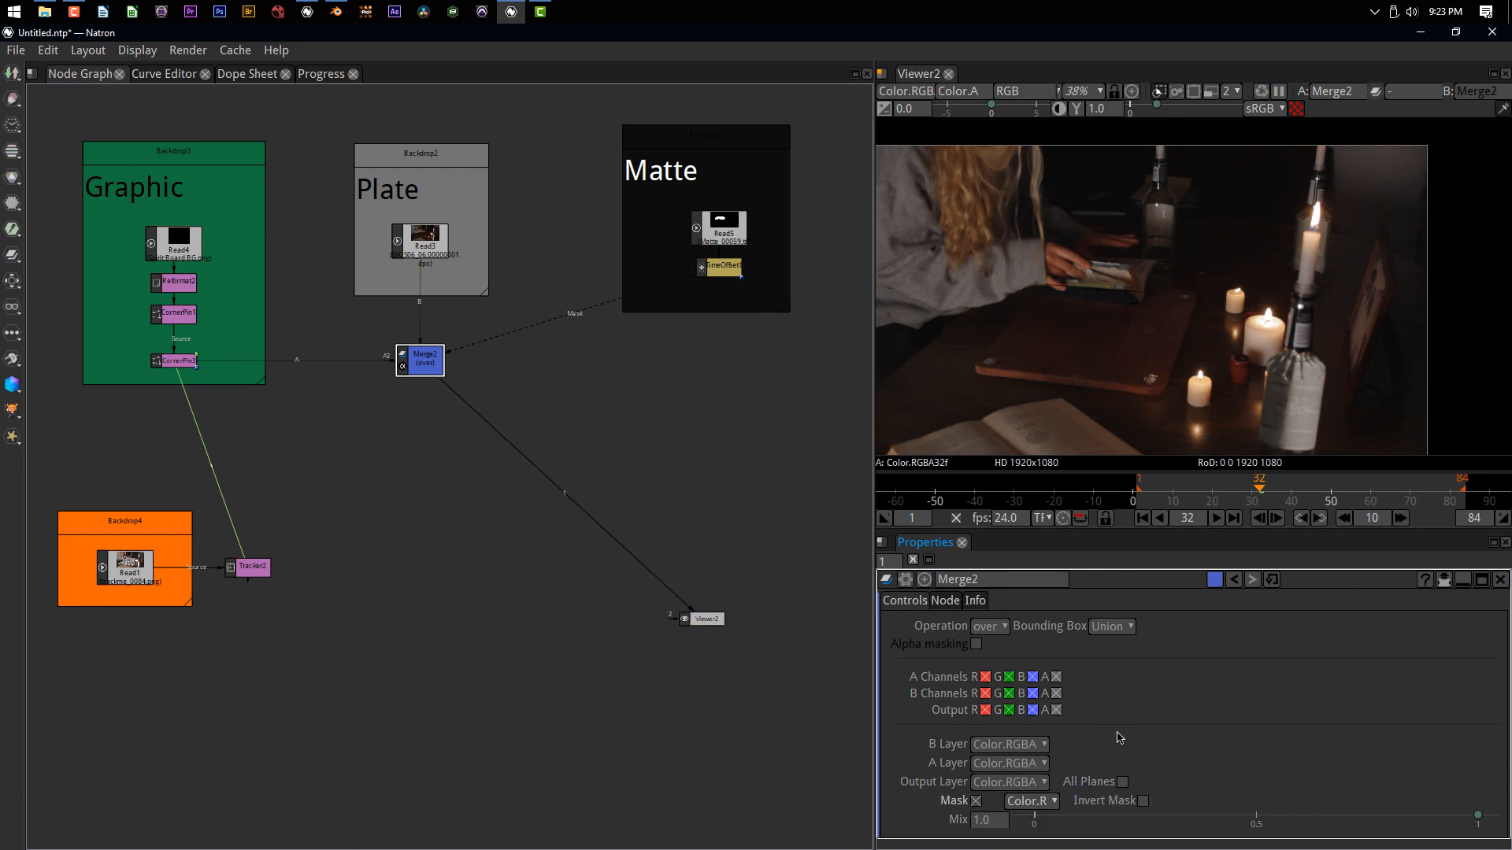
click(1142, 801)
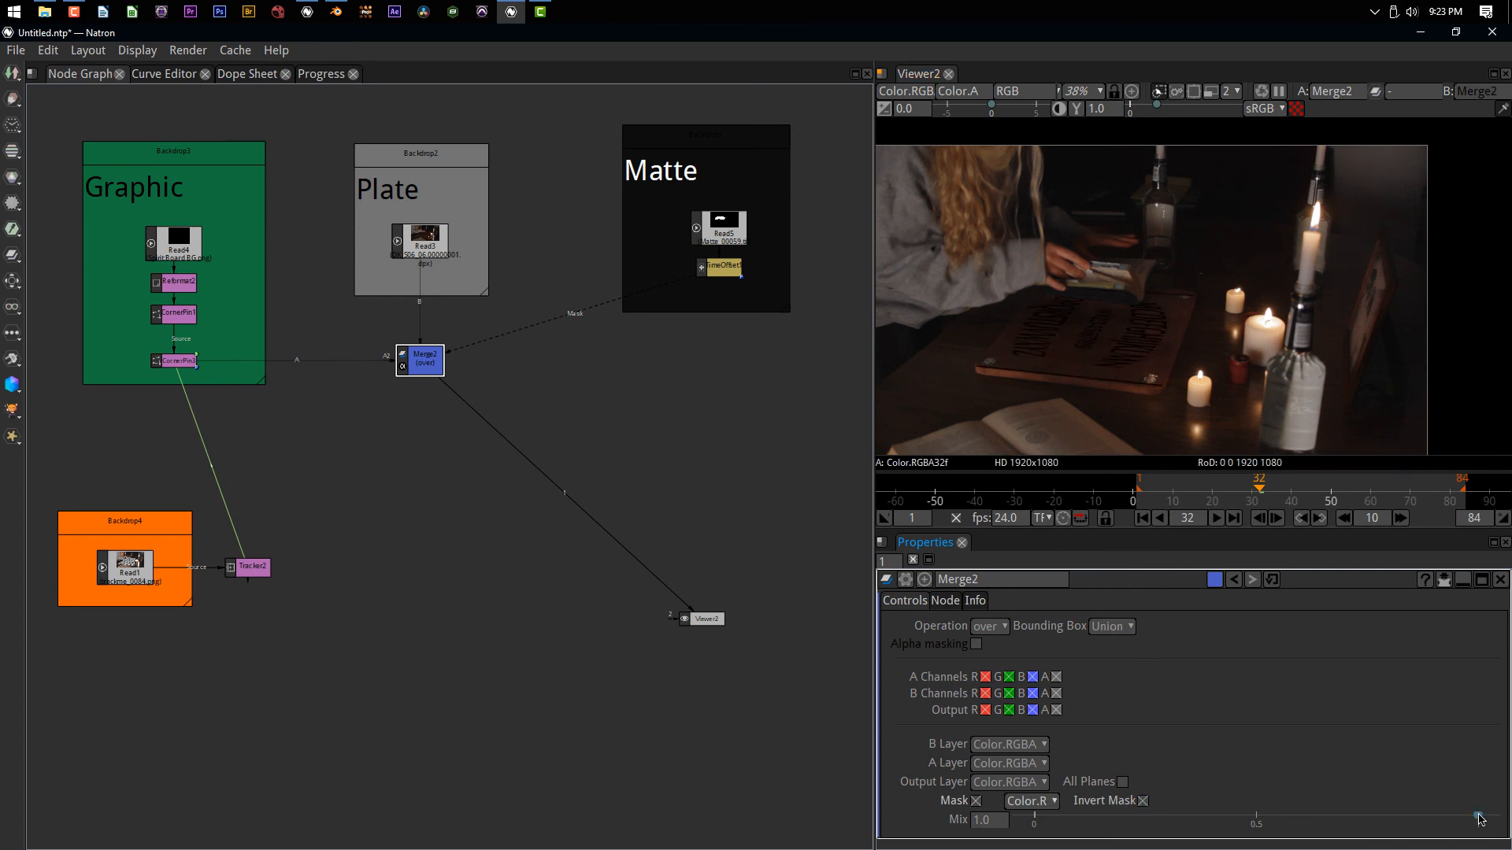
Lower the Merge node's mix to 0.724 and play the composite in the enlarged, fitted viewer
drag(1479, 817, 1355, 821)
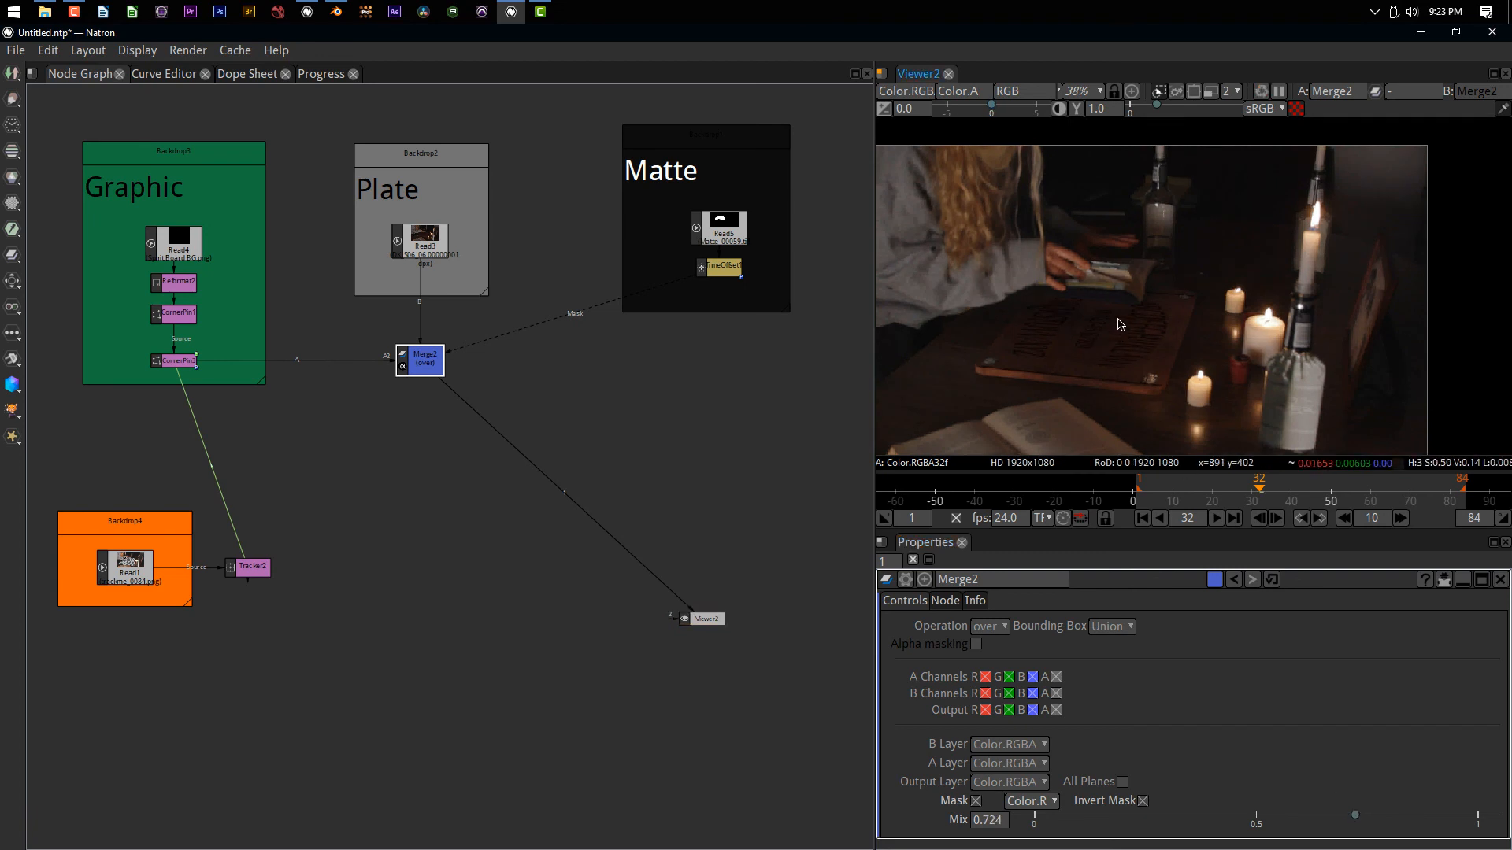
click(1002, 342)
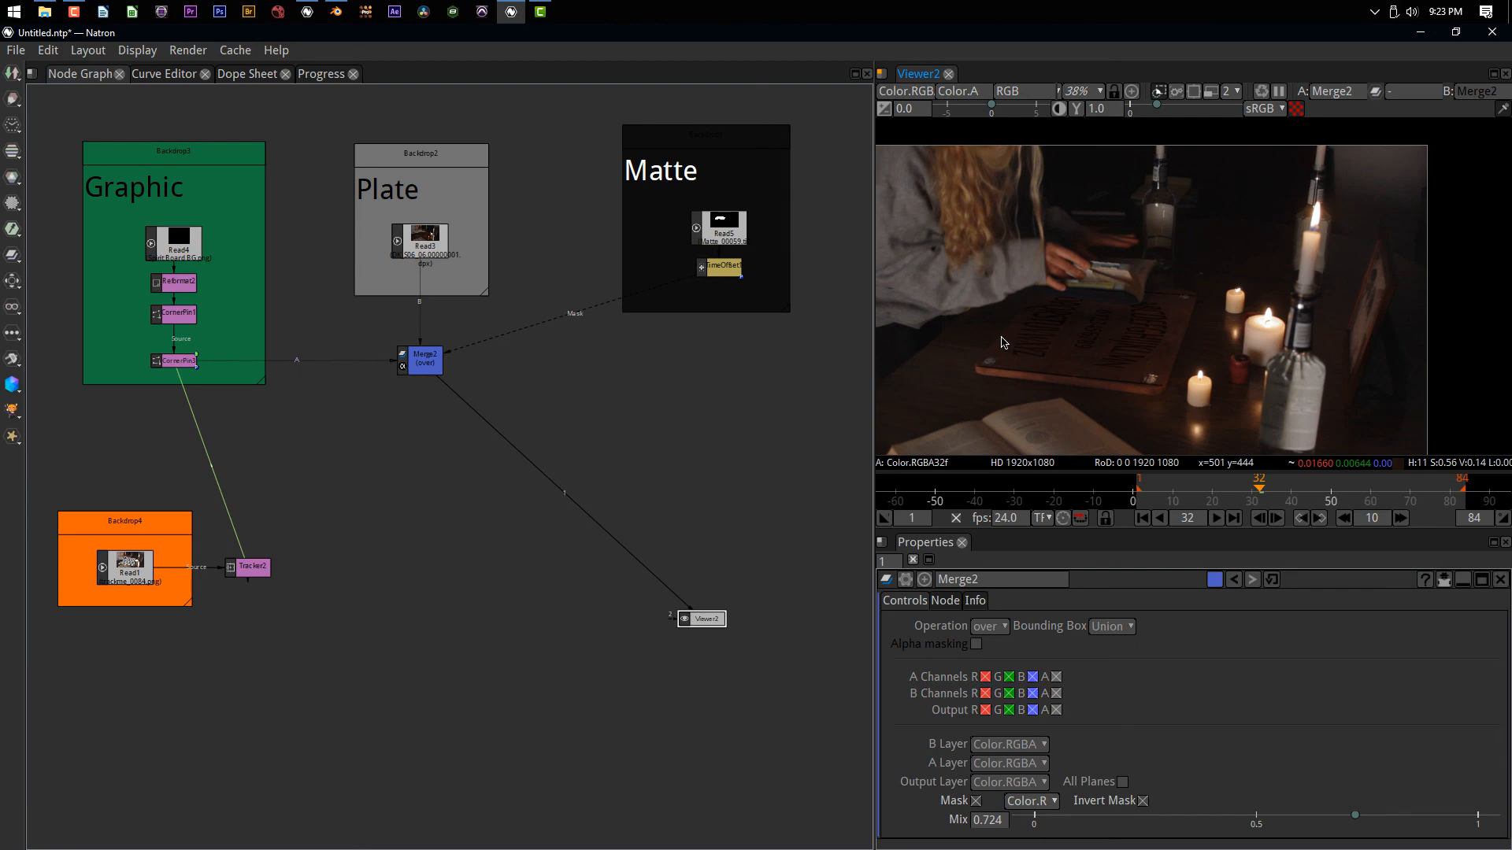
key(space)
key(f)
key(l)
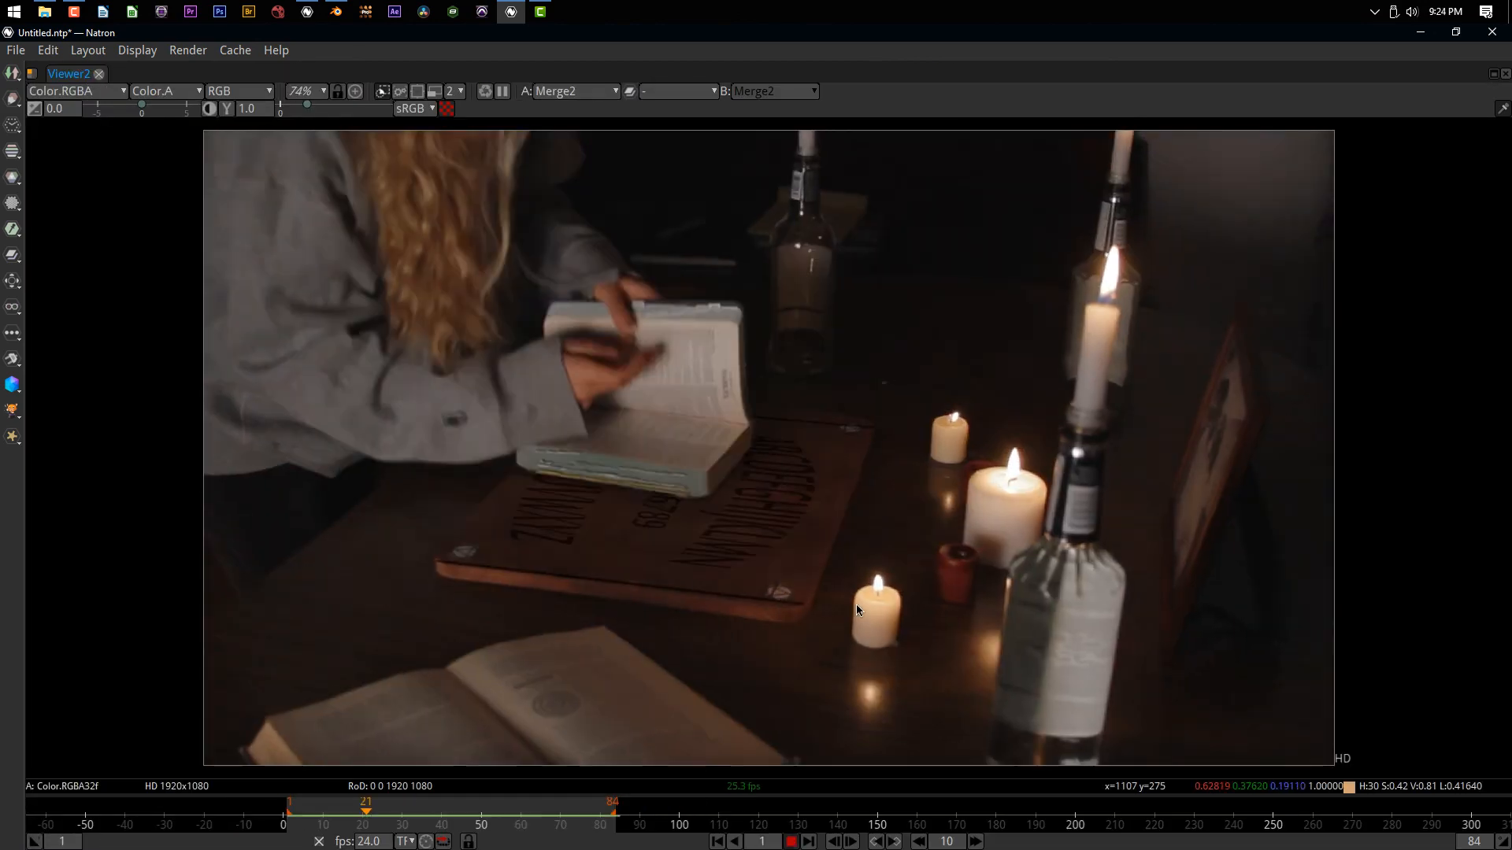